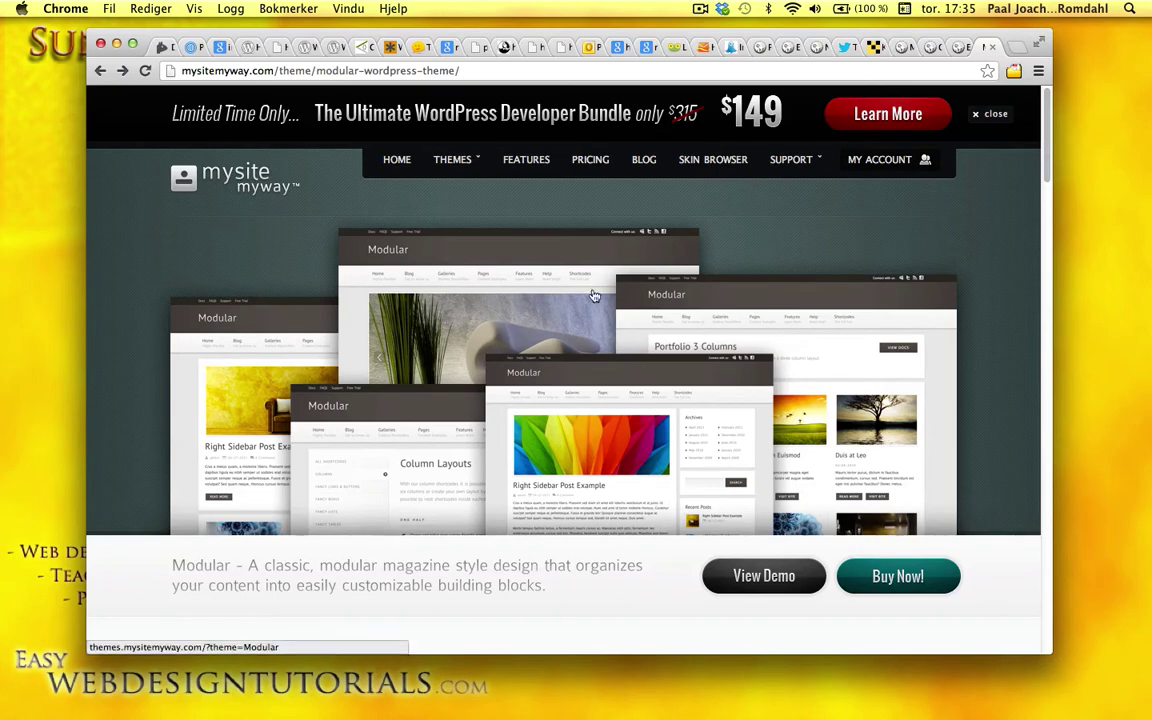
Open mysitemyway's My Downloads page listing Modular, then move Chrome aside to show Finder's wp-content folder.
{"action": "mouse_move", "coordinate": [470, 162]}
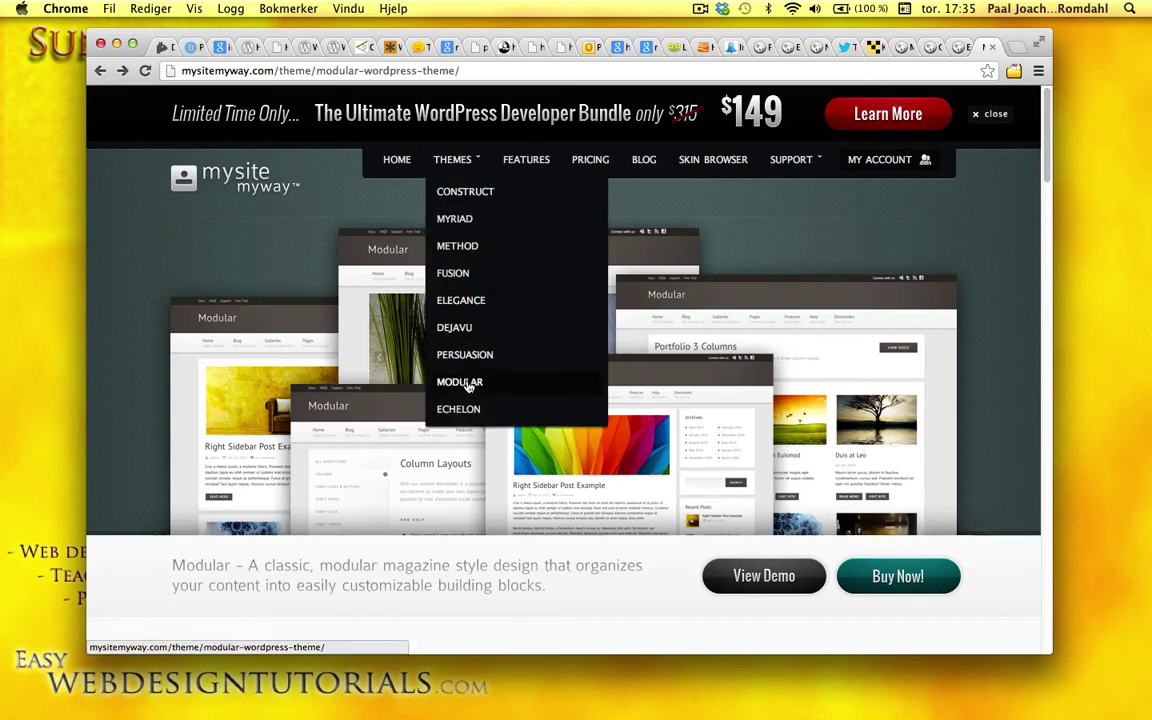
{"action": "scroll", "coordinate": [1000, 400], "scroll_direction": "down", "scroll_amount": 4}
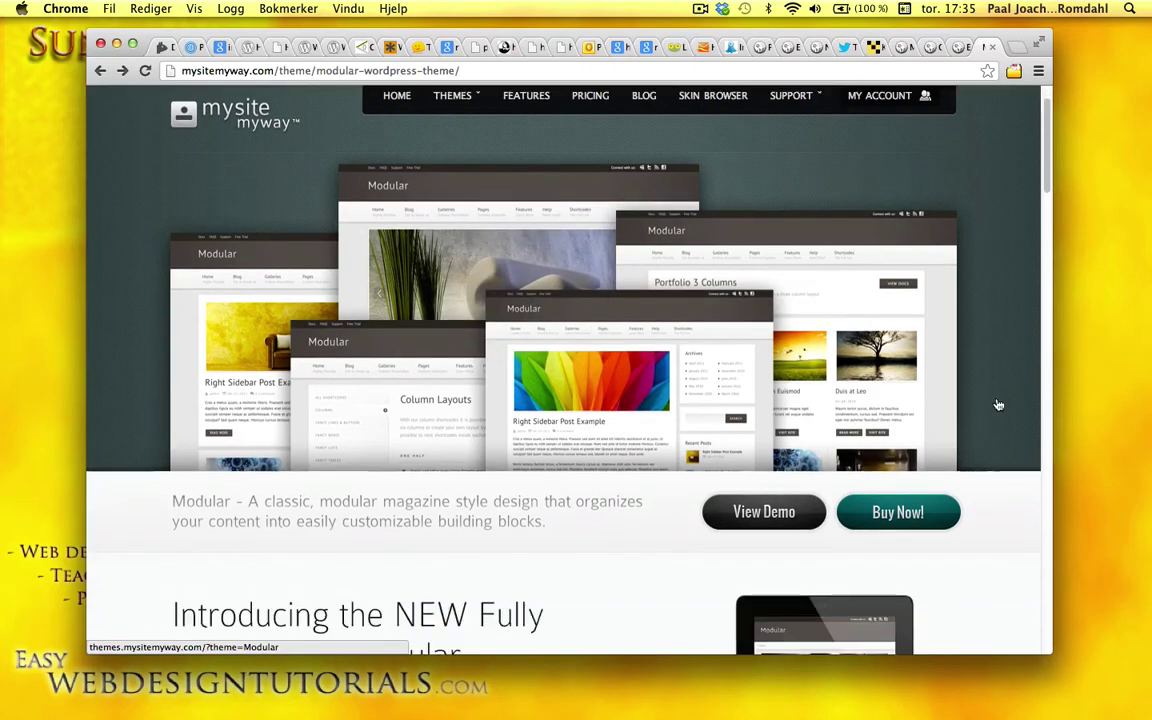
{"action": "scroll", "coordinate": [996, 404], "scroll_direction": "down", "scroll_amount": 10}
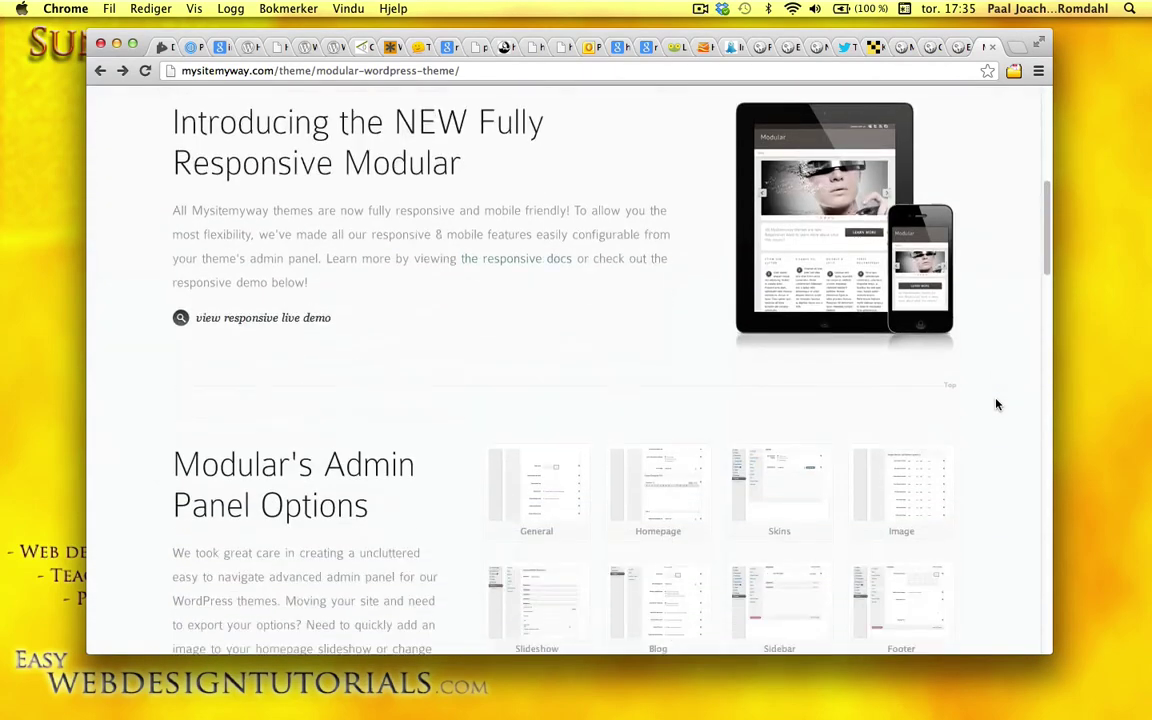
{"action": "scroll", "coordinate": [996, 404], "scroll_direction": "down", "scroll_amount": 2}
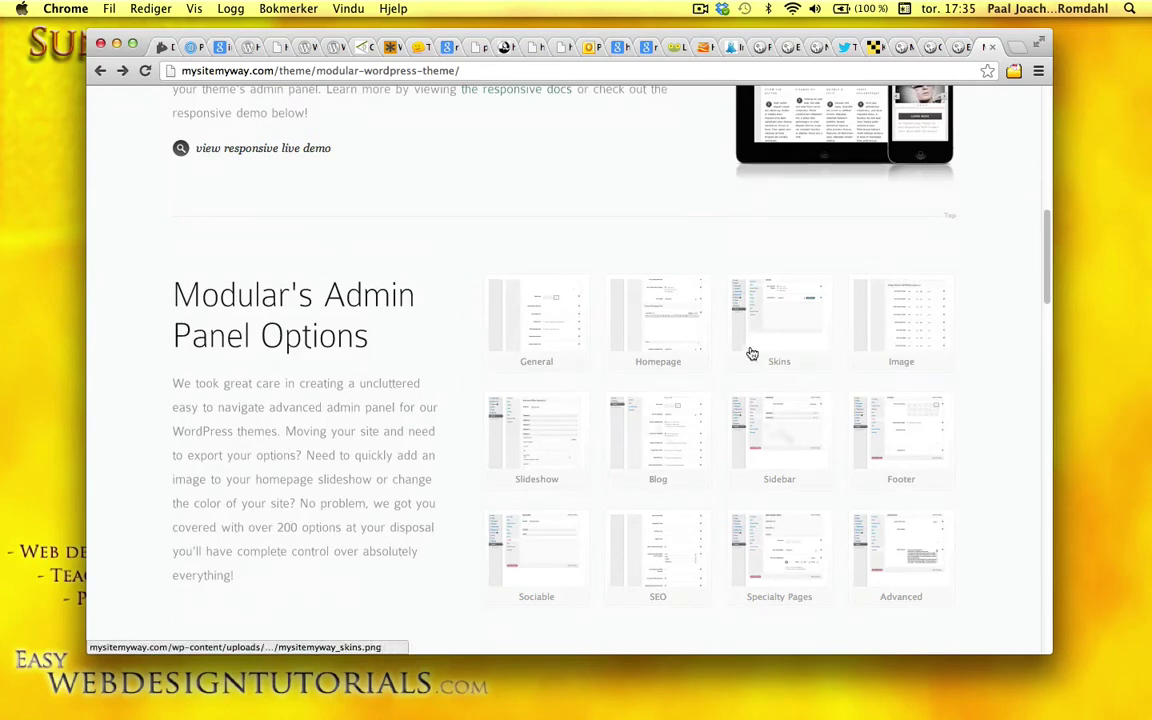
{"action": "scroll", "coordinate": [1016, 496], "scroll_direction": "down", "scroll_amount": 2}
{"action": "scroll", "coordinate": [1016, 496], "scroll_direction": "down", "scroll_amount": 10}
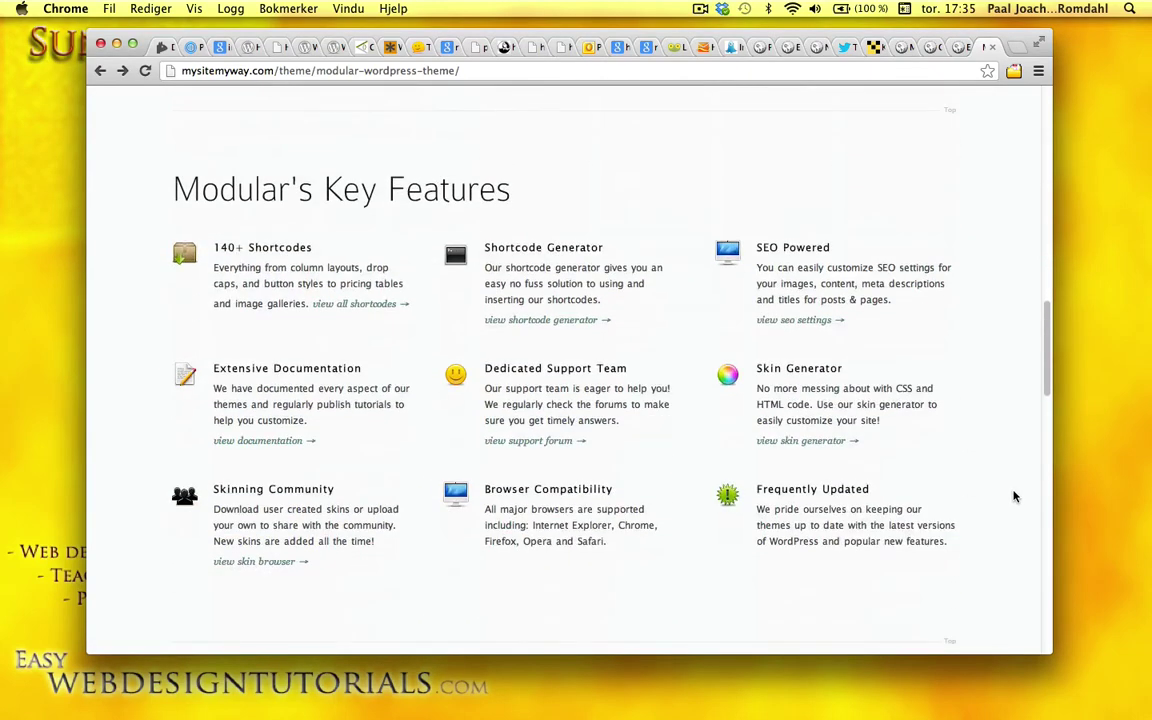
{"action": "scroll", "coordinate": [1013, 496], "scroll_direction": "up", "scroll_amount": 15}
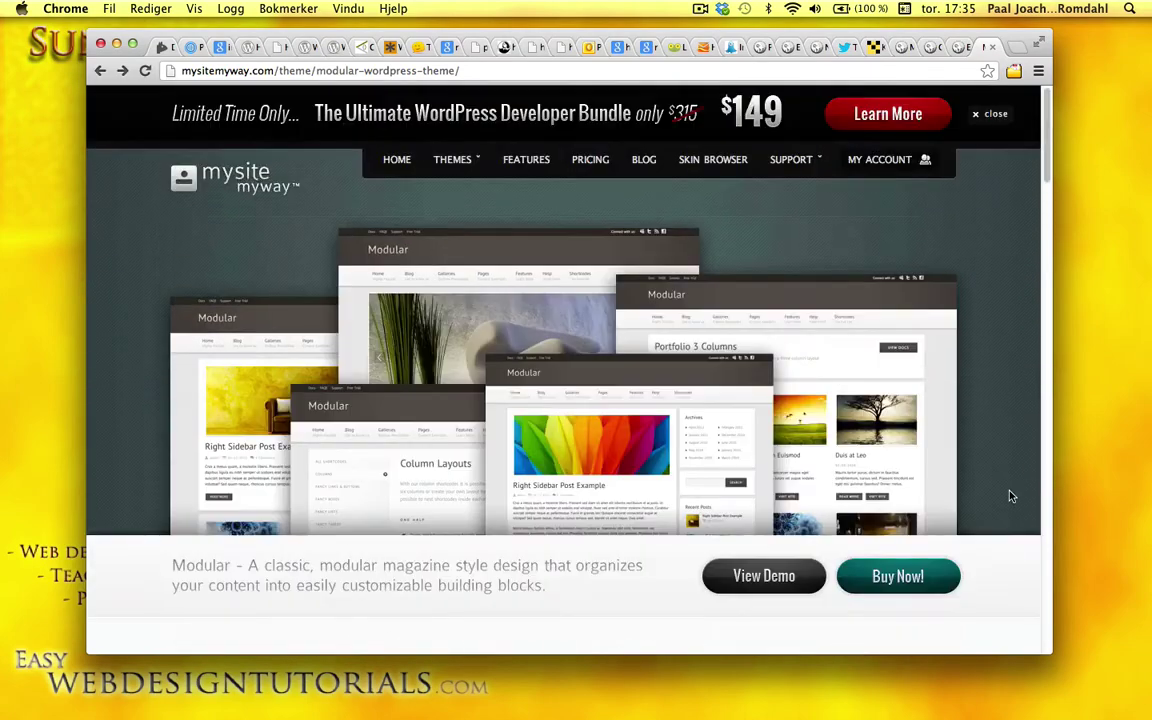
{"action": "mouse_move", "coordinate": [880, 160]}
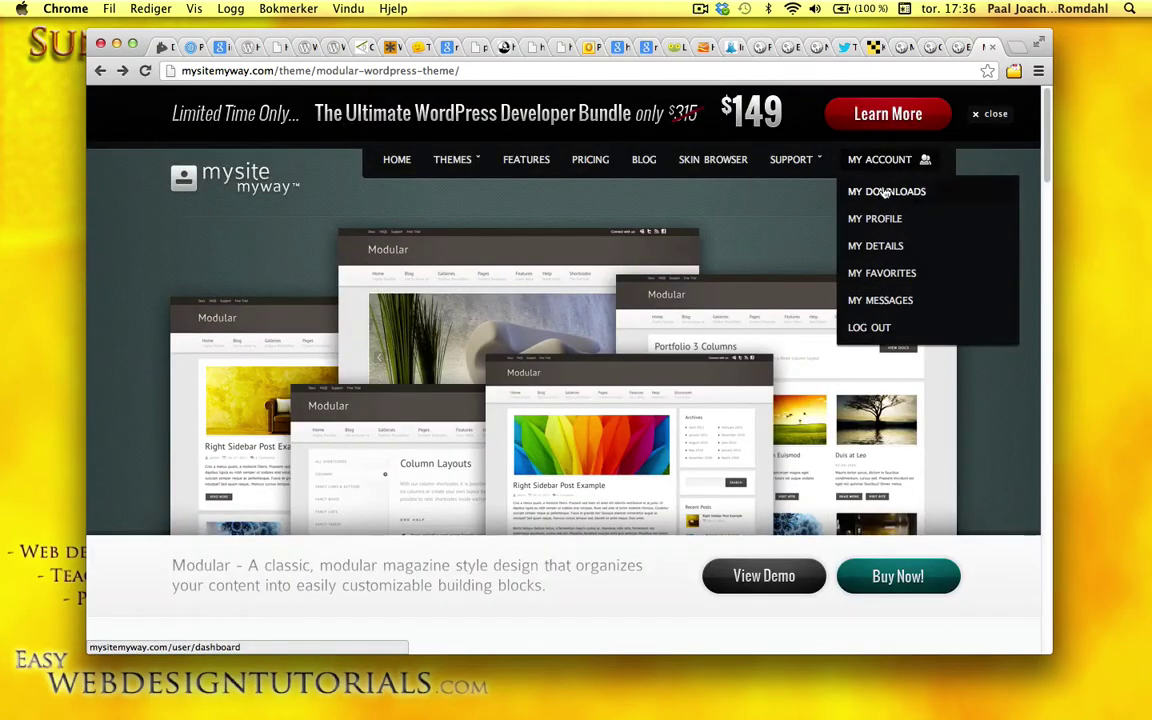
{"action": "left_click", "coordinate": [885, 193]}
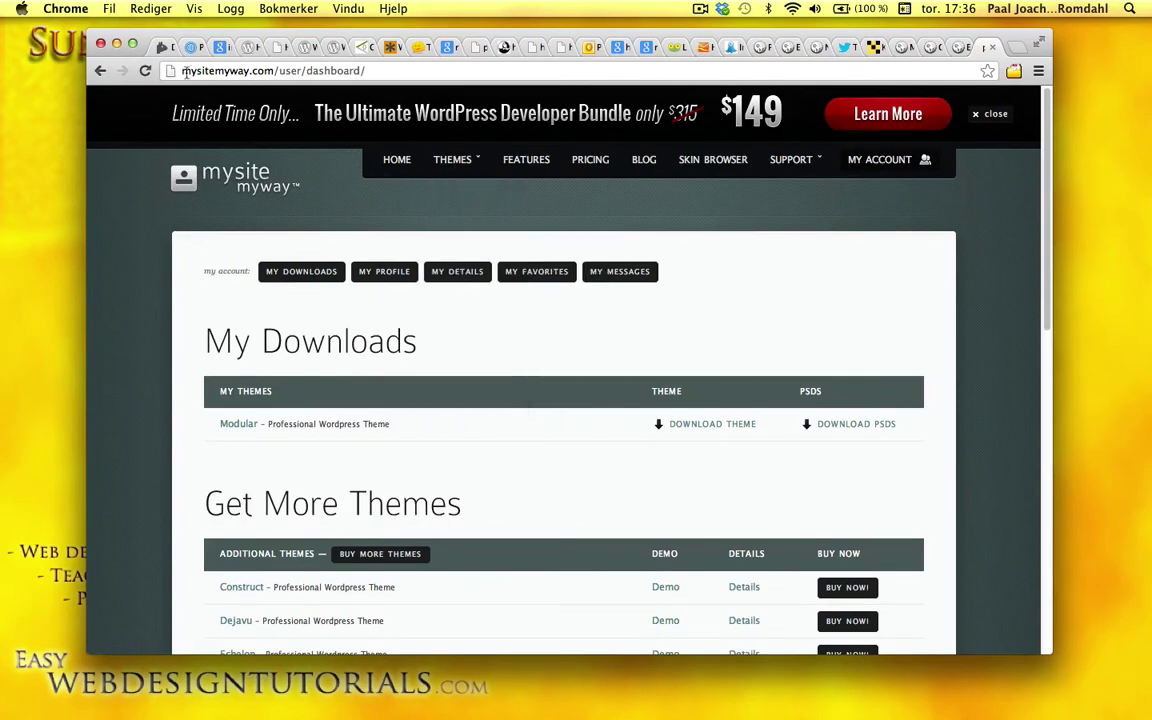
{"action": "left_click_drag", "start_coordinate": [395, 38], "coordinate": [375, 315]}
{"action": "left_click_drag", "start_coordinate": [607, 215], "coordinate": [630, 111]}
In Finder, step up to easyweb and back to themes to confirm modular, then bring Chrome forward.
{"action": "left_click", "coordinate": [287, 107]}
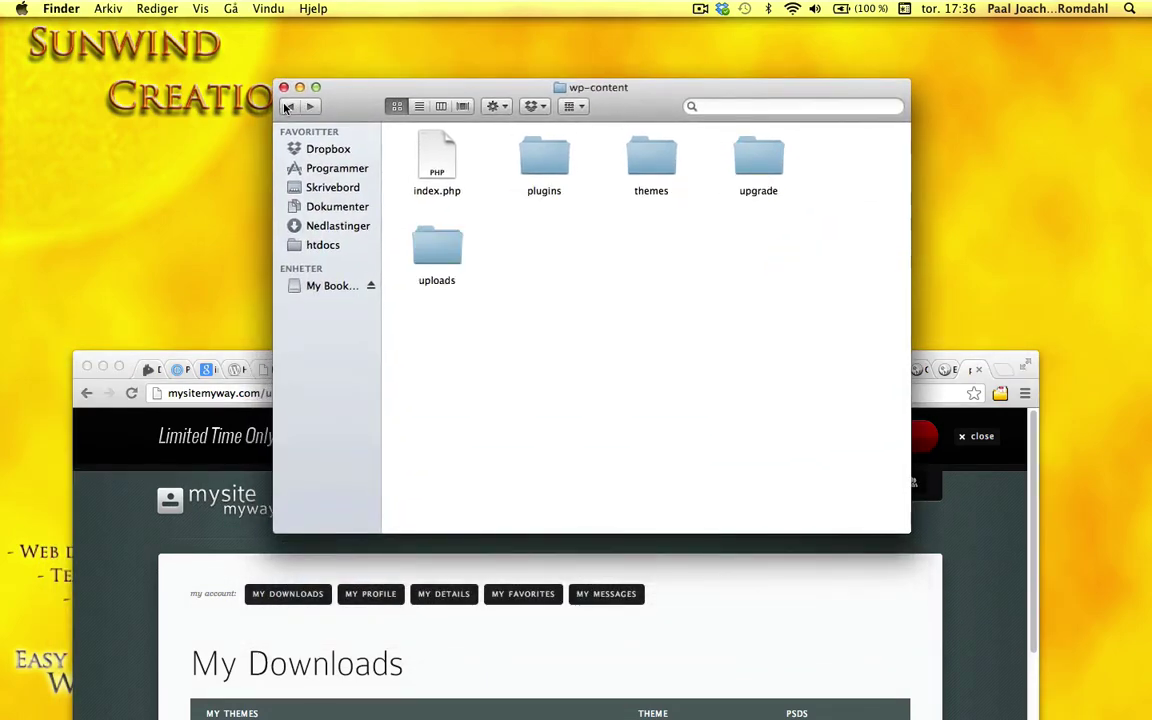
{"action": "left_click", "coordinate": [287, 107]}
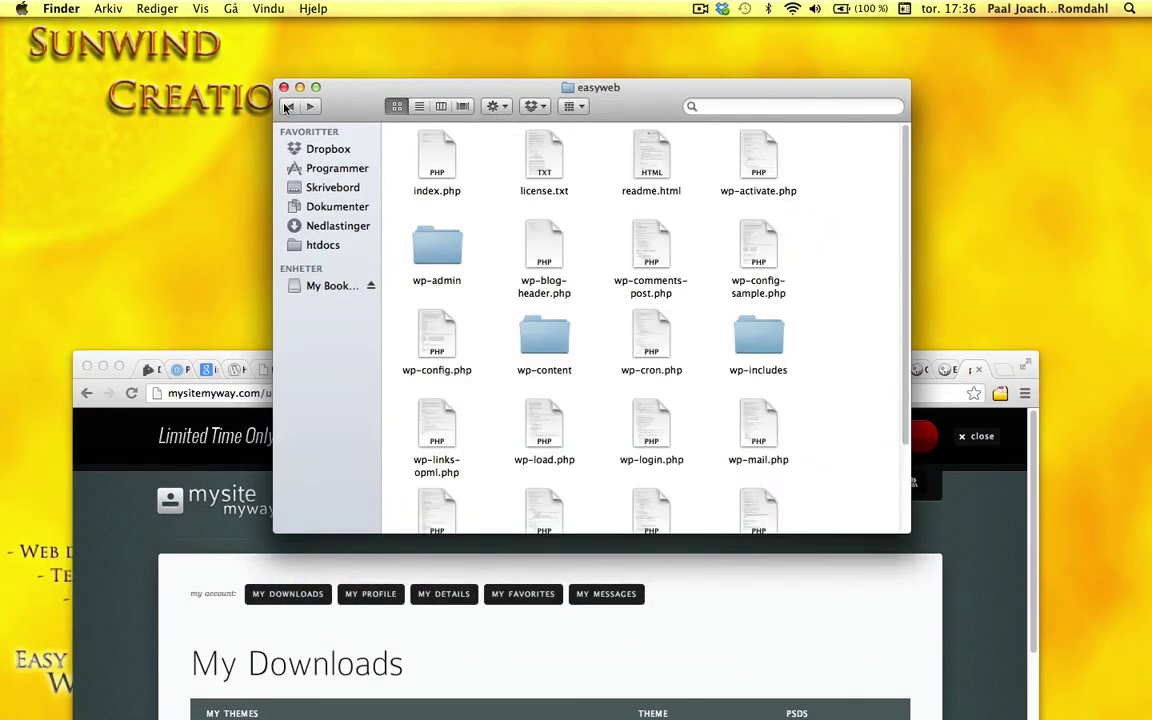
{"action": "left_click", "coordinate": [310, 107]}
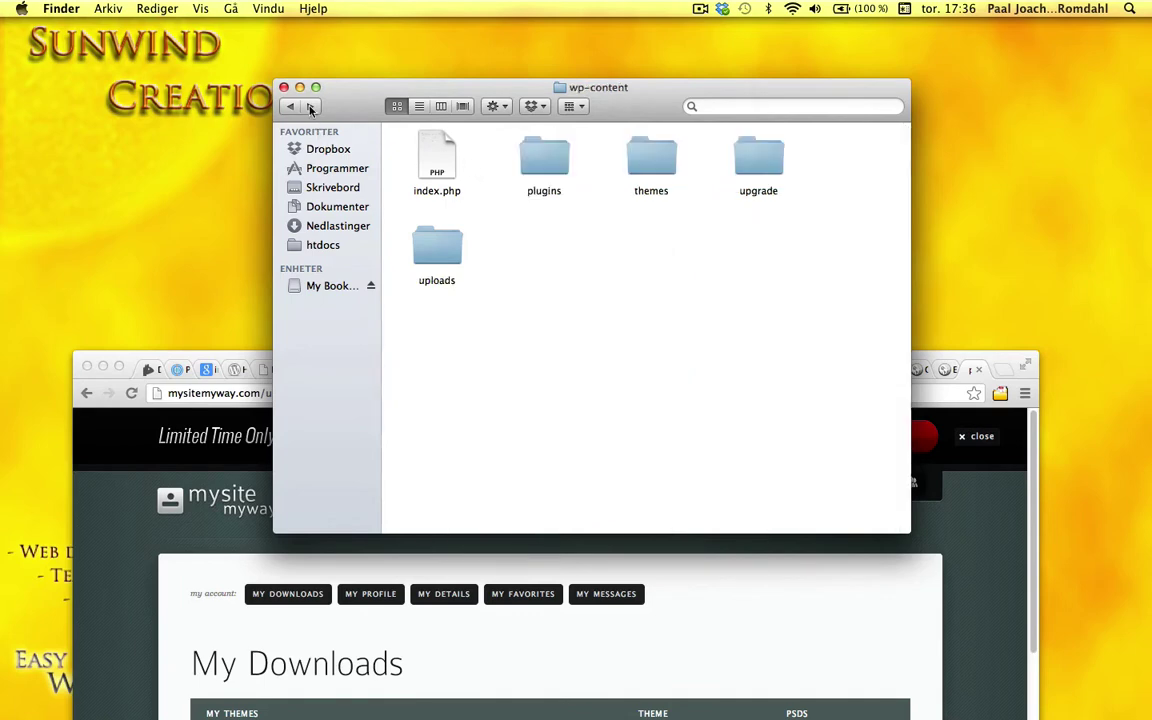
{"action": "left_click", "coordinate": [310, 107]}
{"action": "left_click_drag", "start_coordinate": [322, 105], "coordinate": [313, 58]}
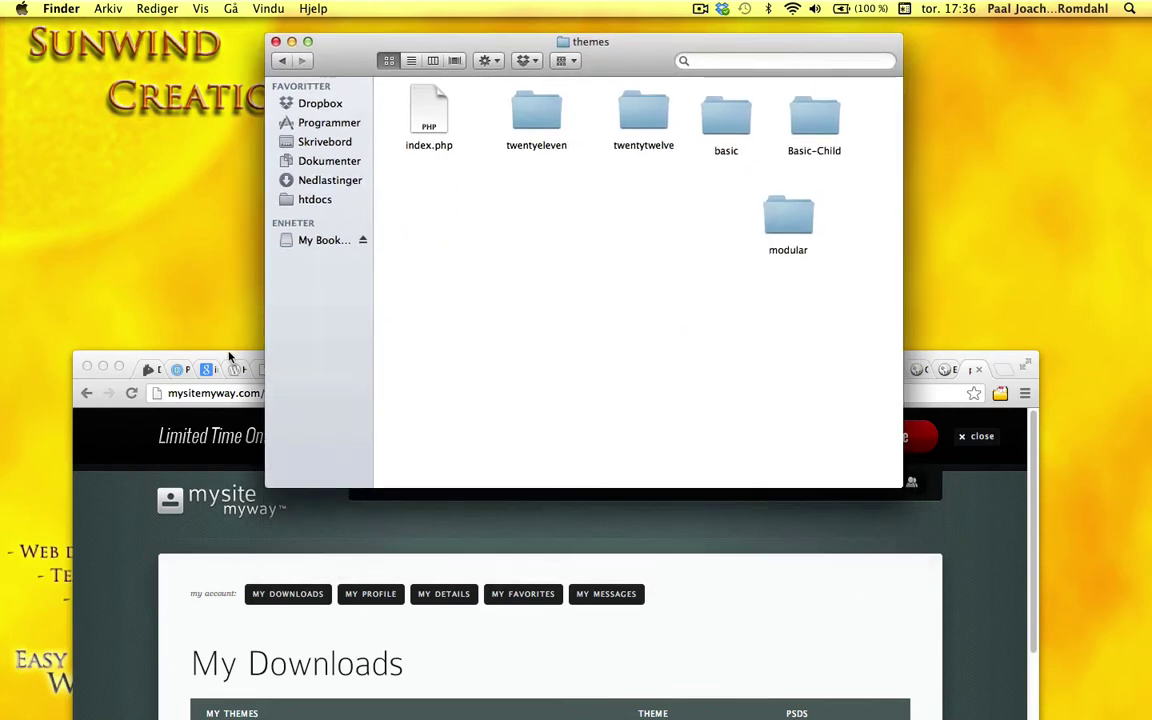
{"action": "left_click_drag", "start_coordinate": [228, 356], "coordinate": [244, 49]}
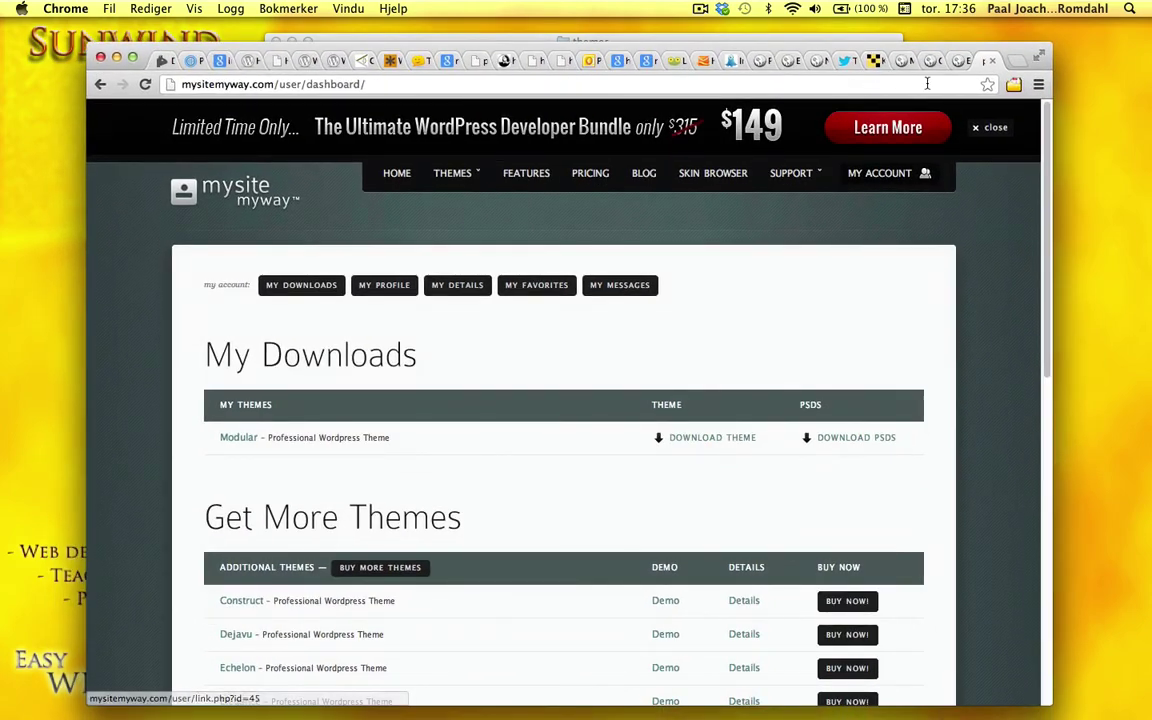
Switch to the localhost easyweb tab and scroll through its Modular front page, slider to footer.
{"action": "left_click", "coordinate": [958, 63]}
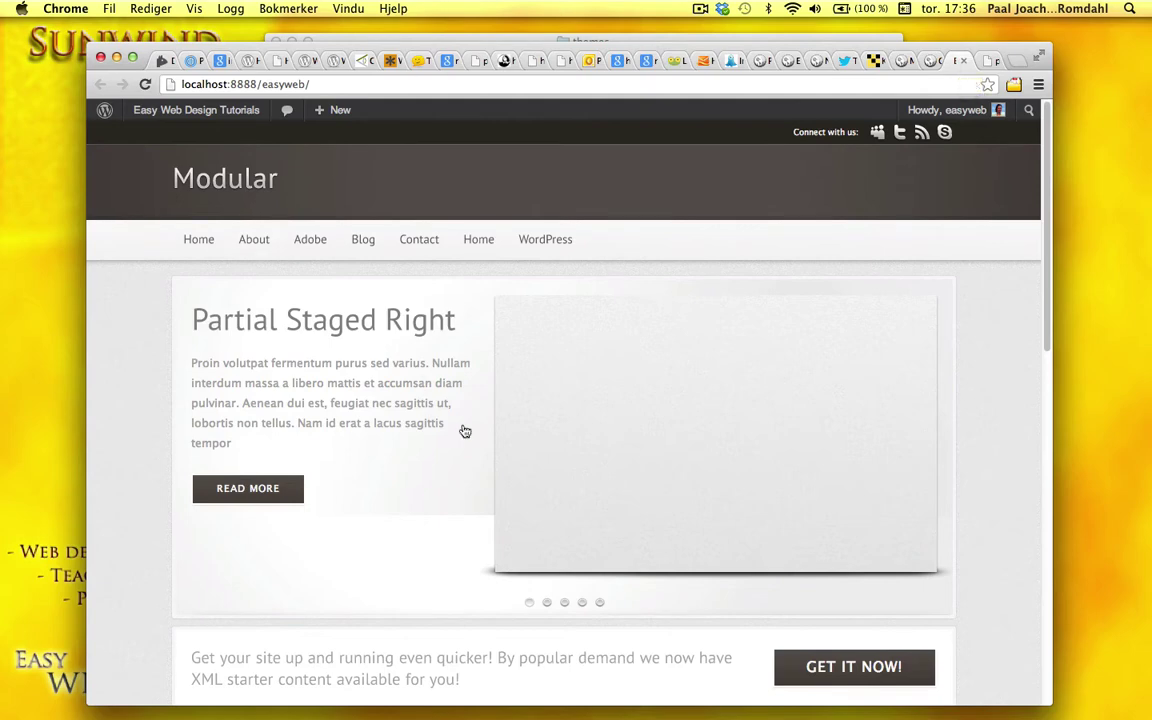
{"action": "left_click", "coordinate": [930, 62]}
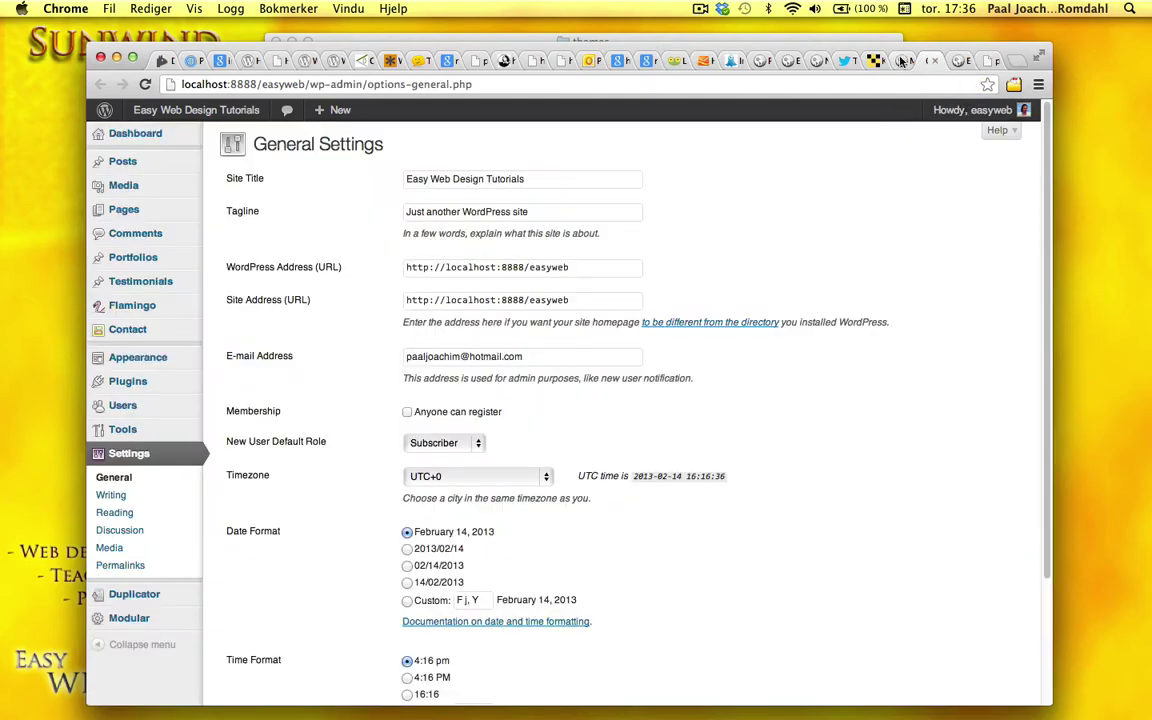
{"action": "left_click", "coordinate": [901, 62]}
{"action": "left_click", "coordinate": [950, 61]}
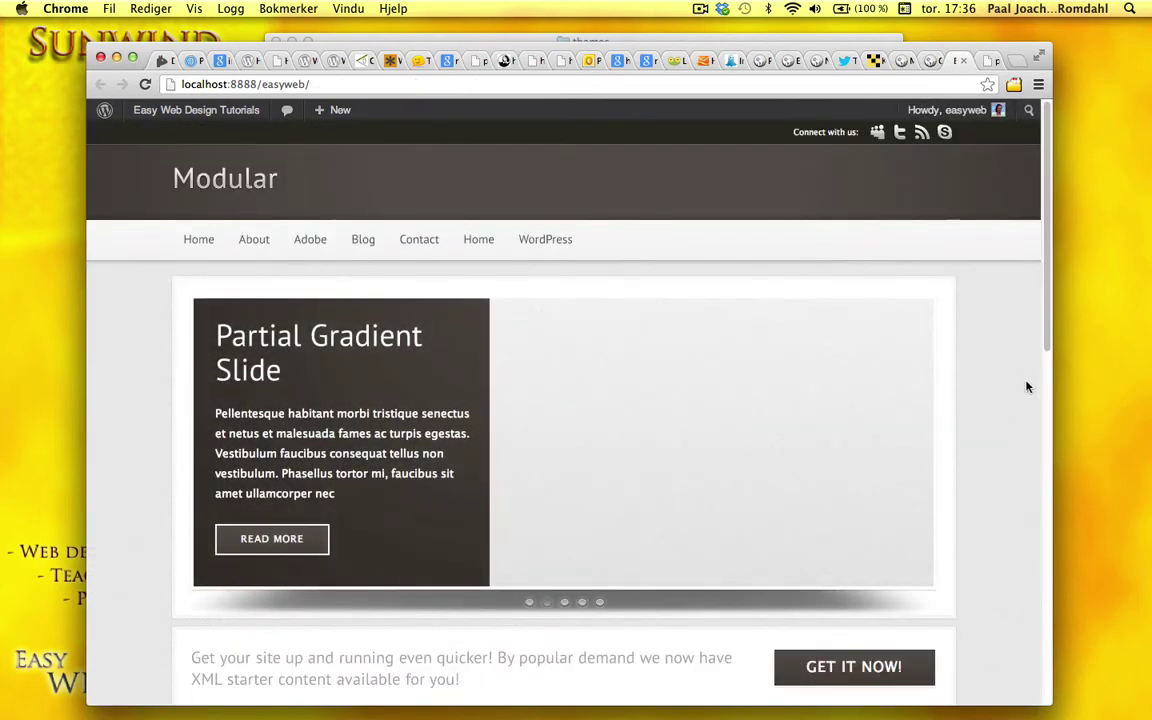
{"action": "scroll", "coordinate": [1025, 387], "scroll_direction": "down", "scroll_amount": 5}
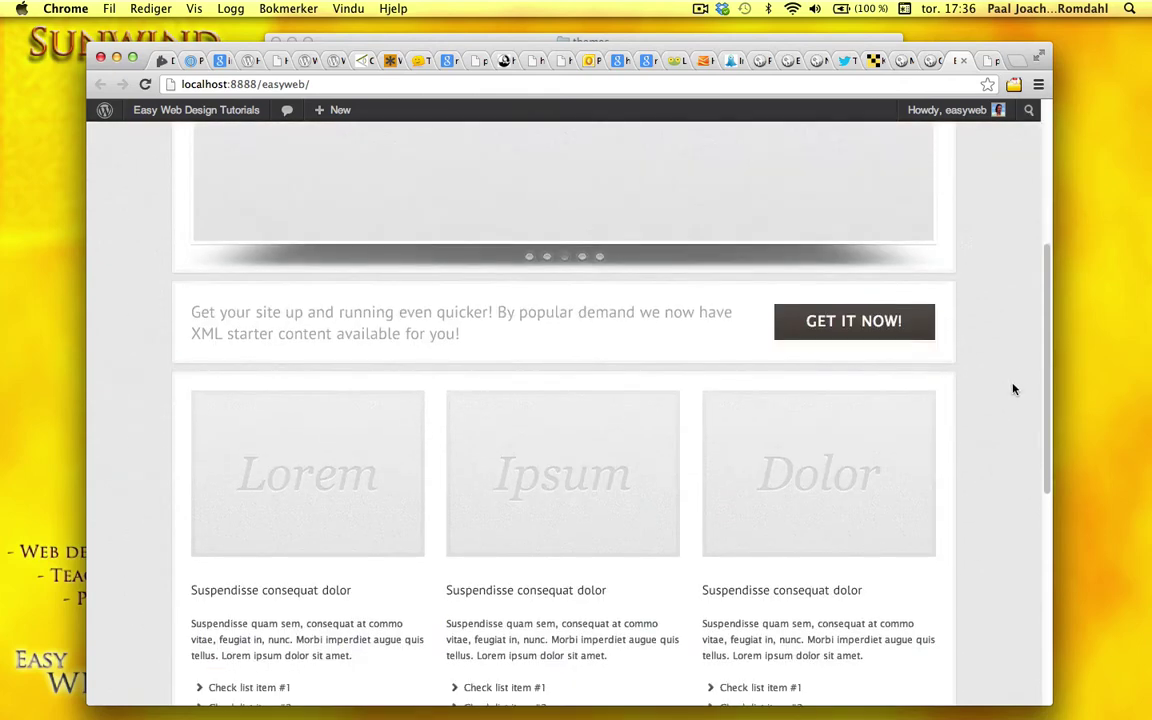
{"action": "scroll", "coordinate": [1010, 389], "scroll_direction": "down", "scroll_amount": 3}
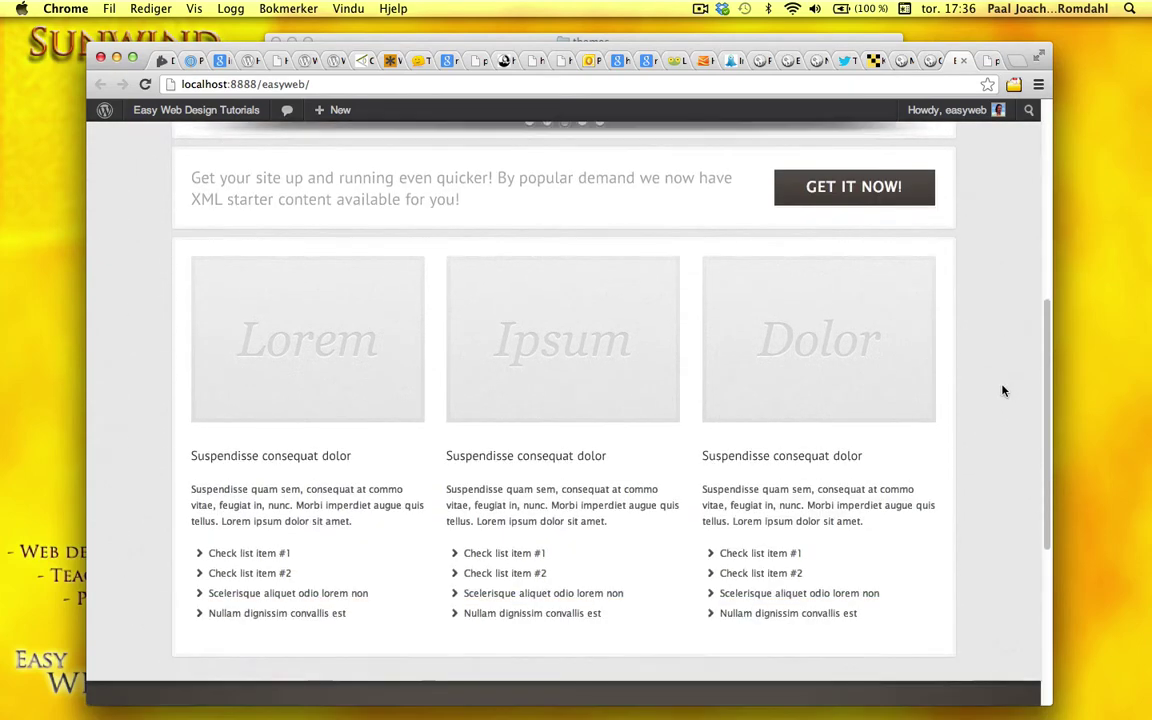
{"action": "scroll", "coordinate": [1000, 391], "scroll_direction": "down", "scroll_amount": 5}
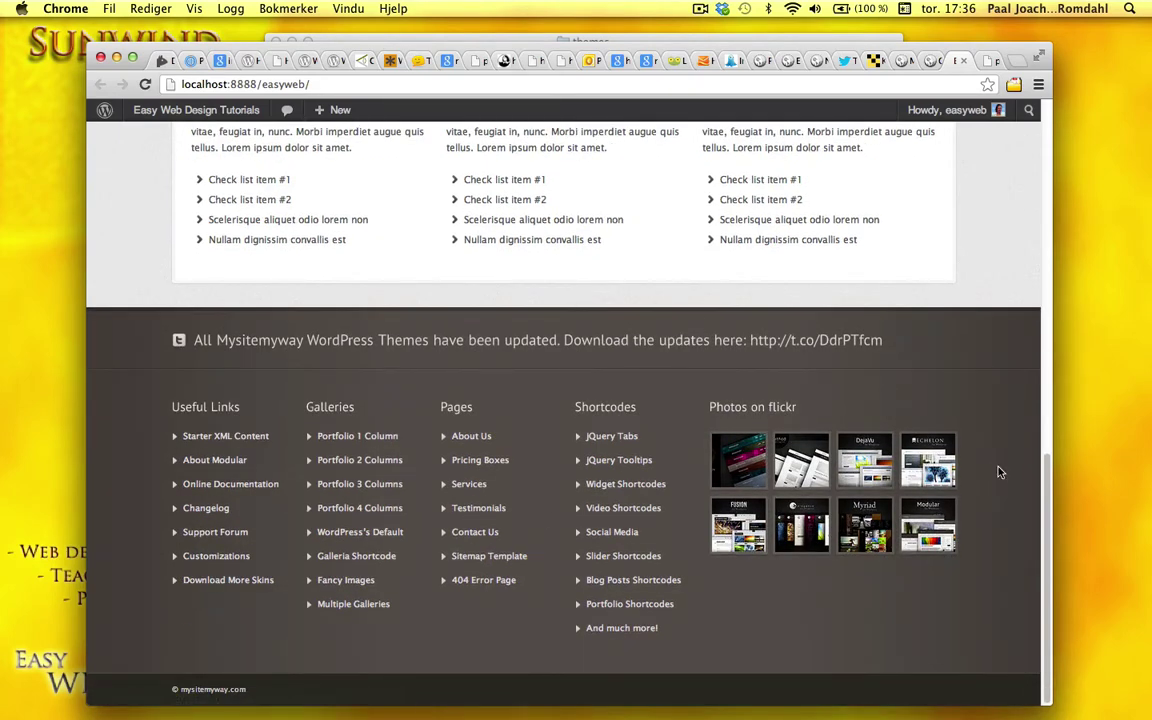
{"action": "scroll", "coordinate": [997, 470], "scroll_direction": "up", "scroll_amount": 3}
{"action": "scroll", "coordinate": [997, 470], "scroll_direction": "up", "scroll_amount": 8}
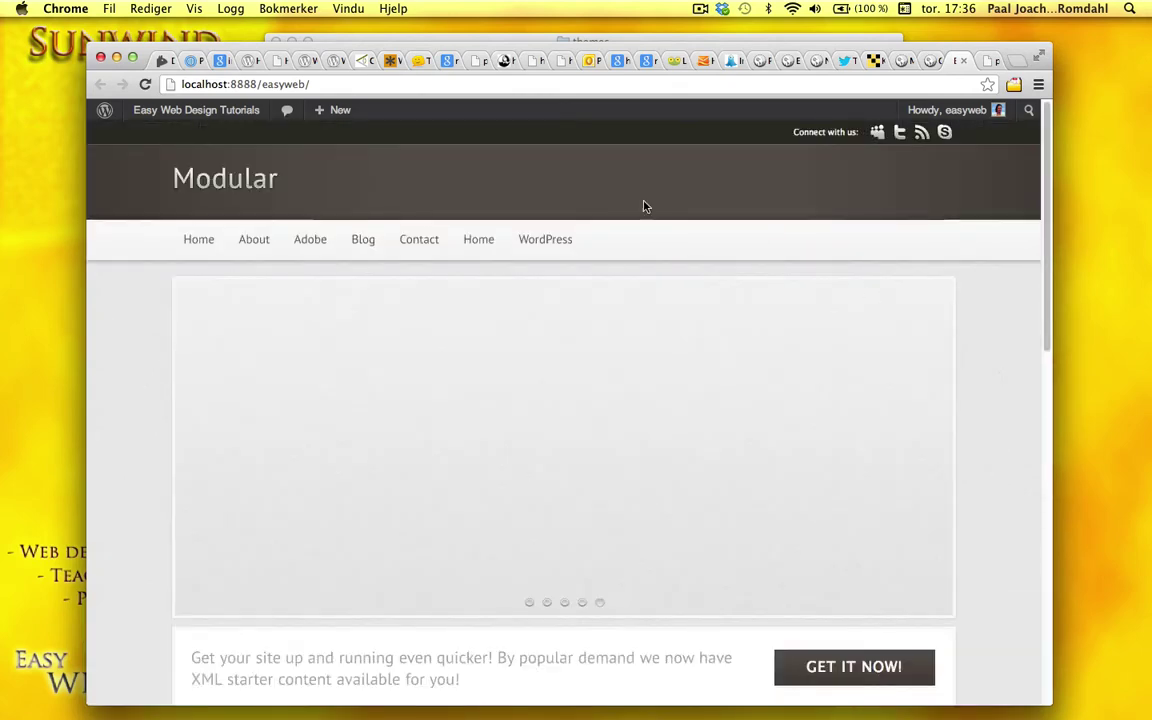
Activate the Modular theme from Available Themes on the Manage Themes page.
{"action": "left_click", "coordinate": [890, 60]}
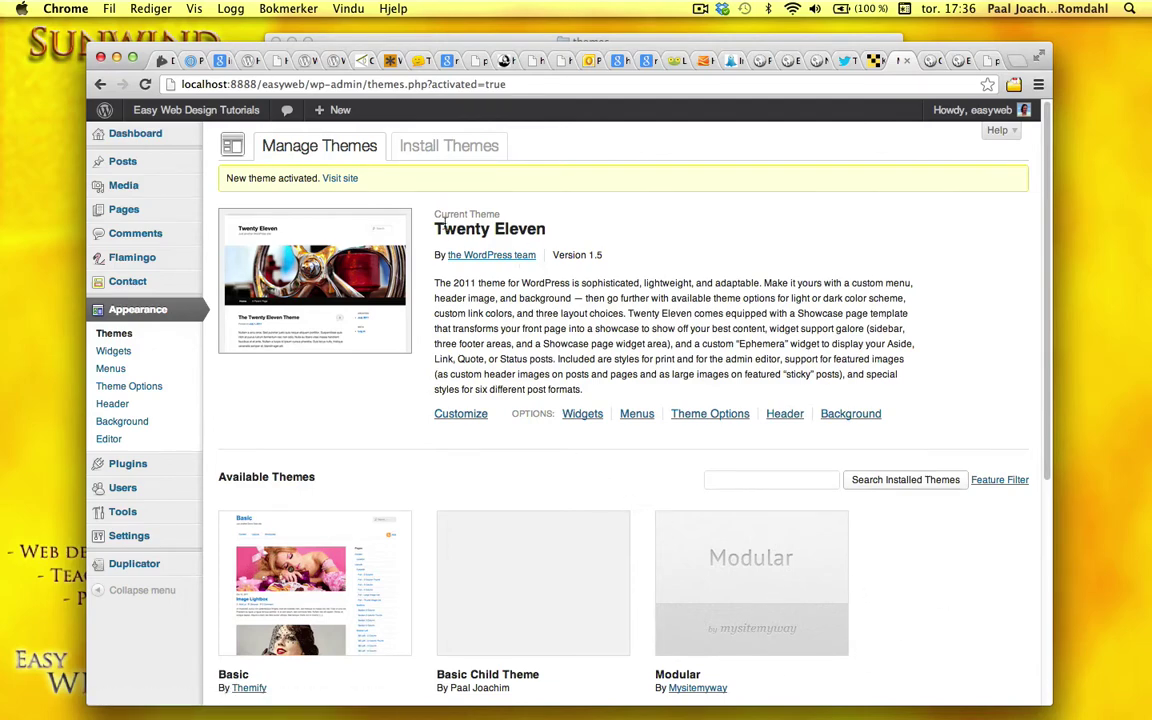
{"action": "scroll", "coordinate": [975, 632], "scroll_direction": "down", "scroll_amount": 3}
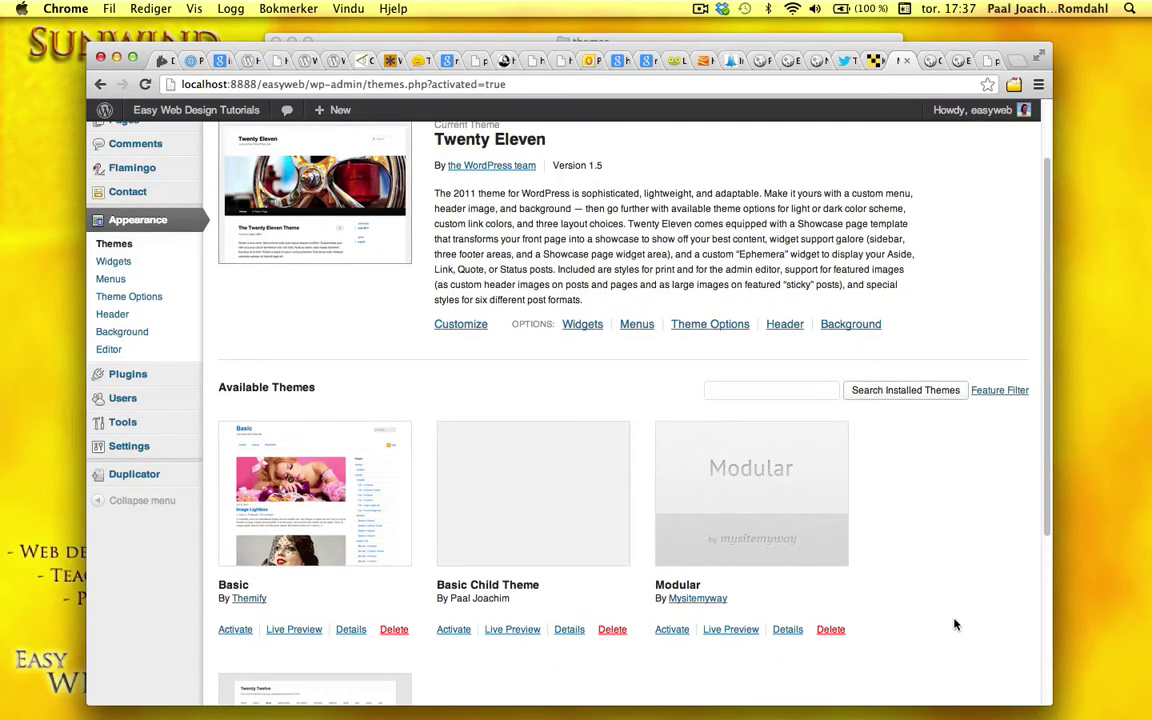
{"action": "left_click", "coordinate": [672, 629]}
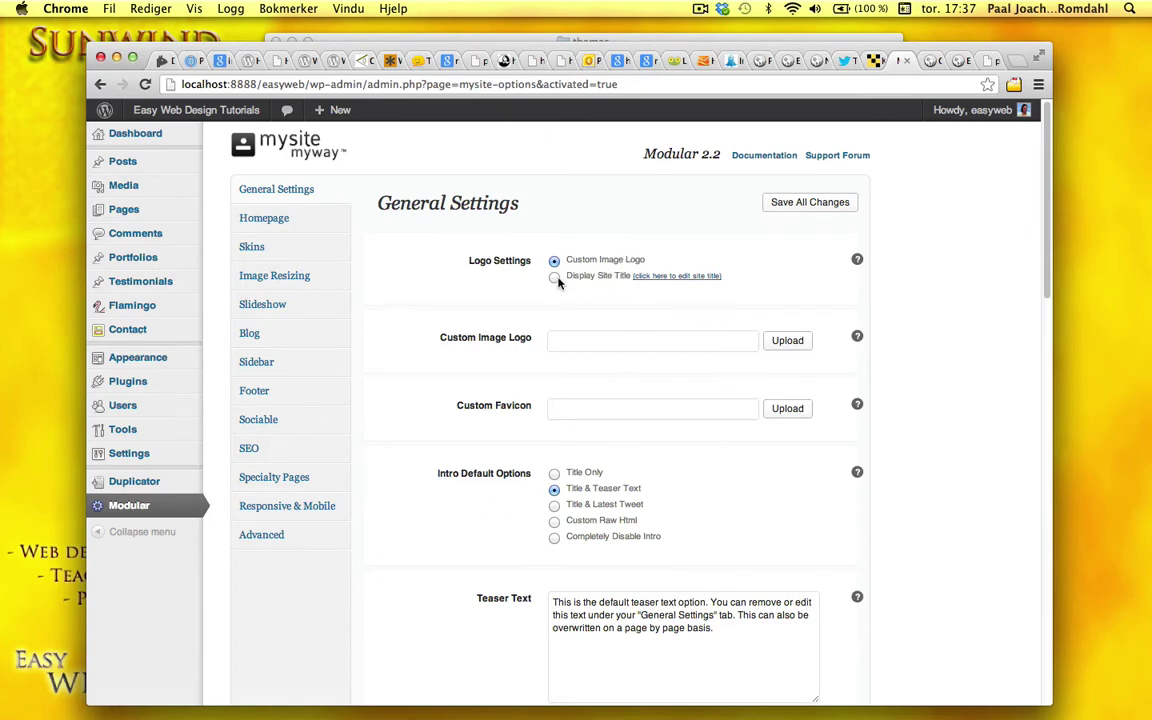
Set the Modular logo to Display Site Title and save the tagline 'Wordpress and Adobe tutorials'.
{"action": "left_click", "coordinate": [604, 277]}
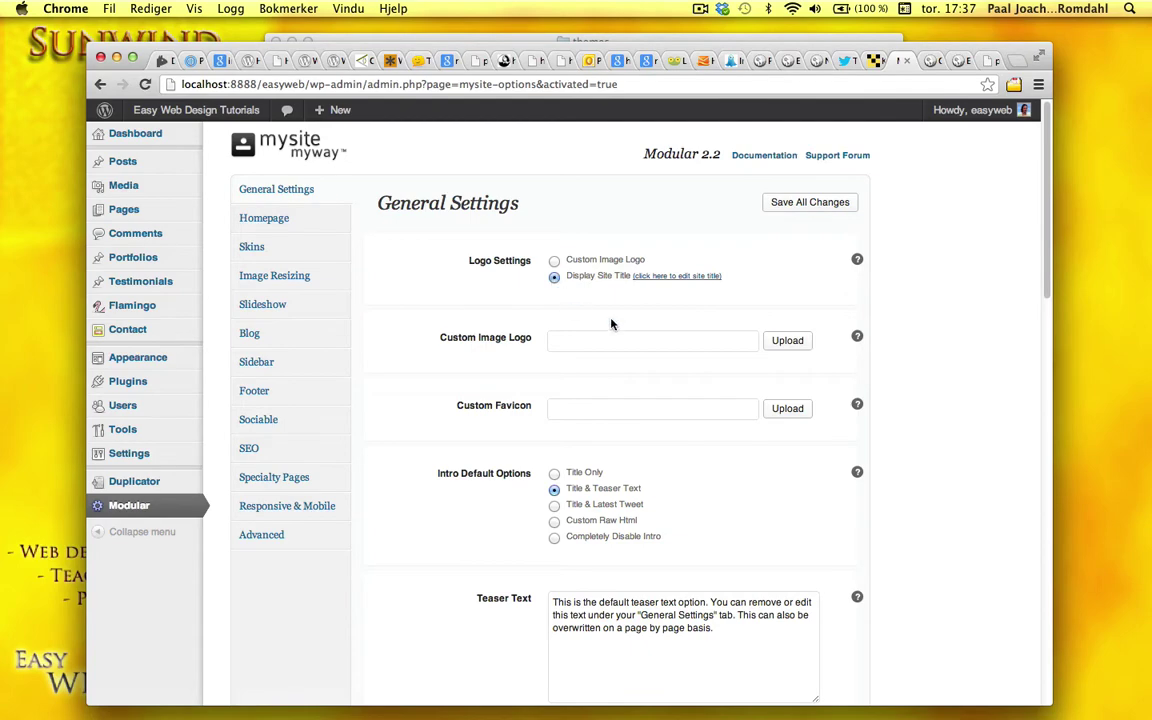
{"action": "left_click", "coordinate": [683, 283]}
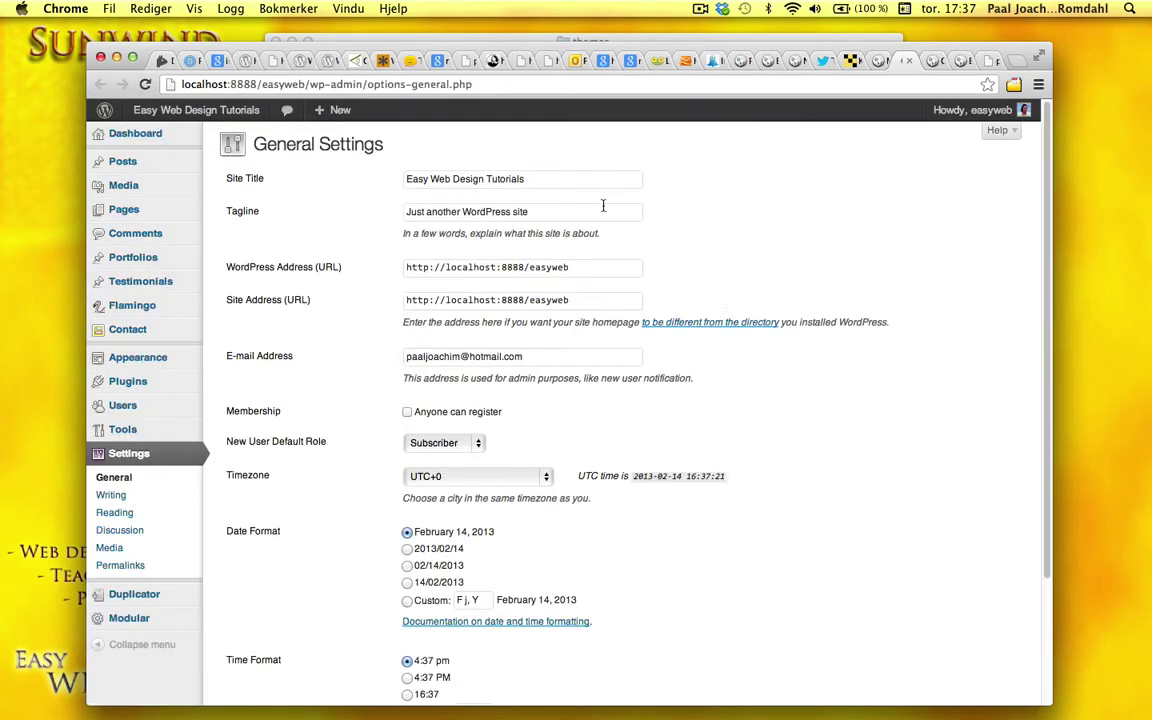
{"action": "left_click_drag", "start_coordinate": [566, 181], "coordinate": [367, 176]}
{"action": "left_click_drag", "start_coordinate": [550, 216], "coordinate": [380, 209]}
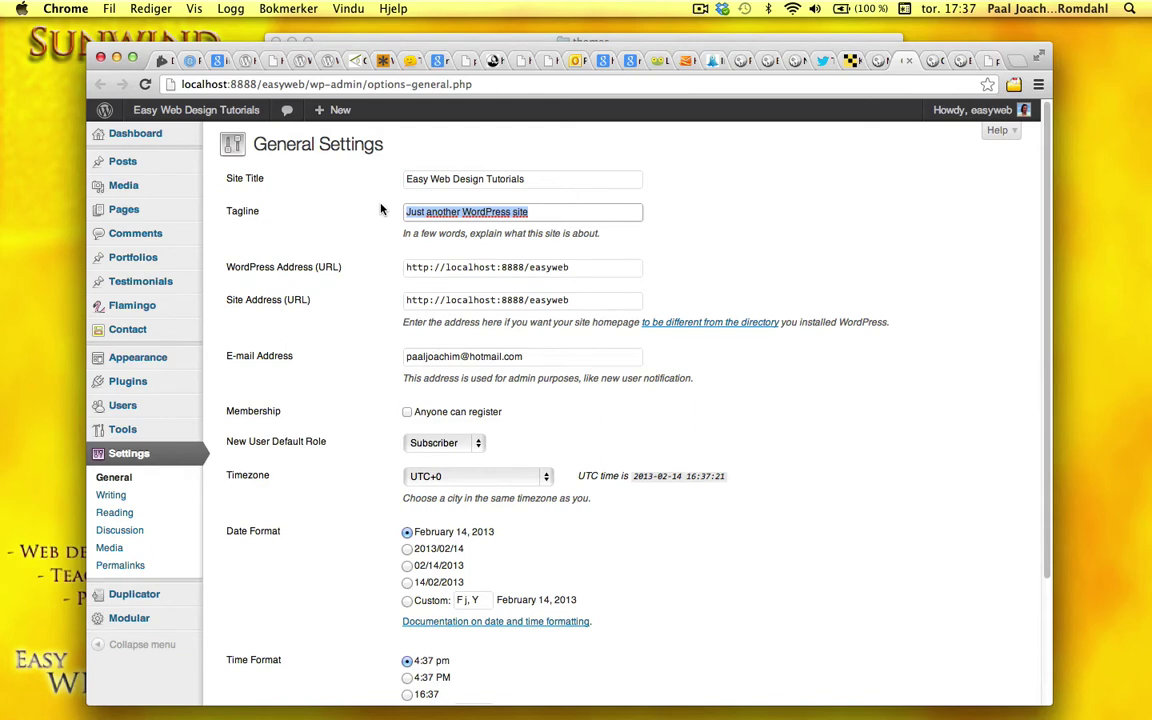
{"action": "type", "text": "Wor"}
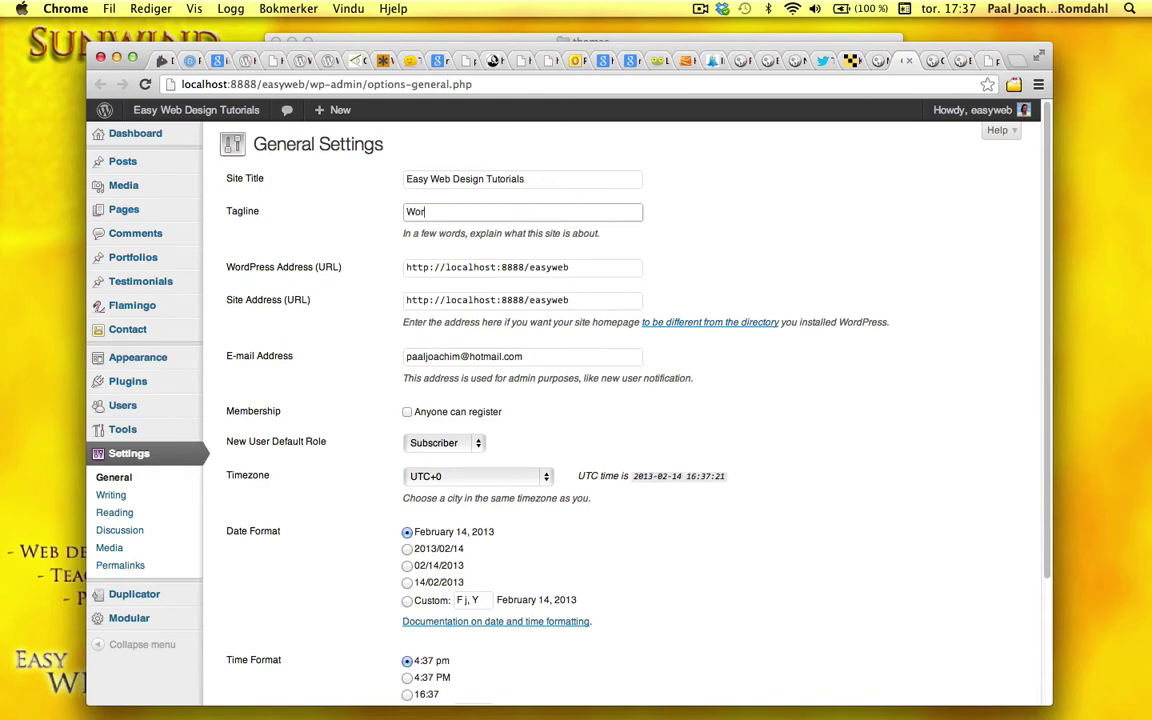
{"action": "type", "text": "dpress tuand Adobe tutorials"}
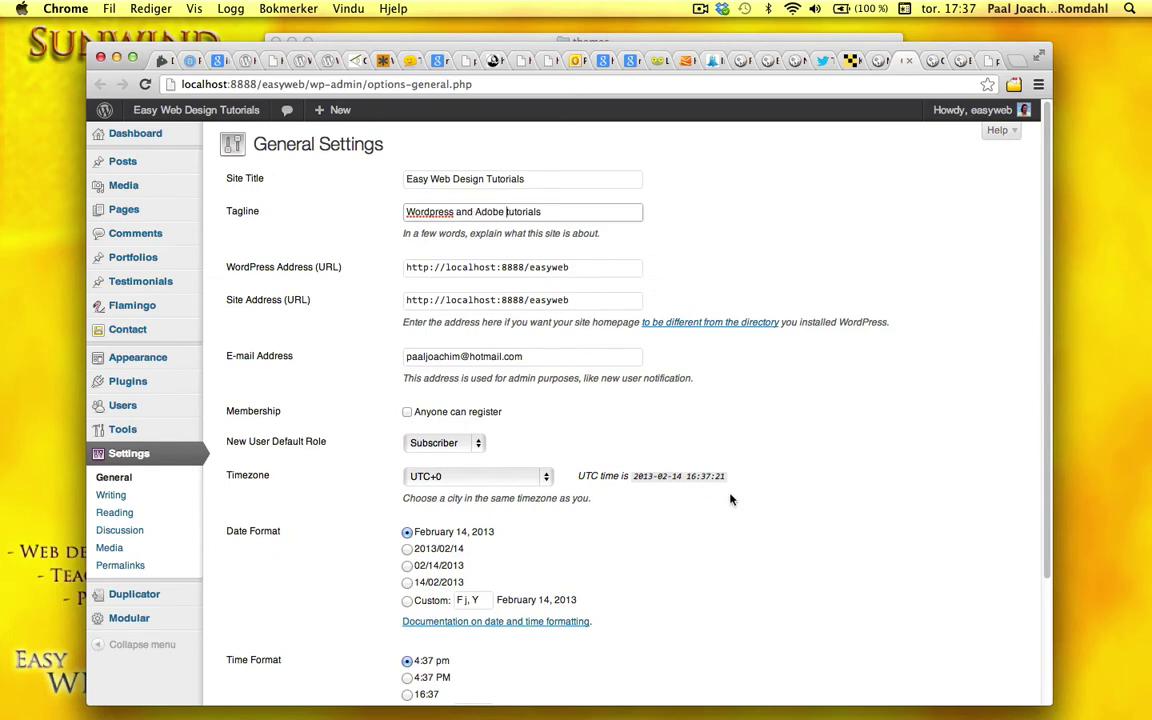
{"action": "scroll", "coordinate": [733, 424], "scroll_direction": "down", "scroll_amount": 3}
{"action": "left_click", "coordinate": [277, 641]}
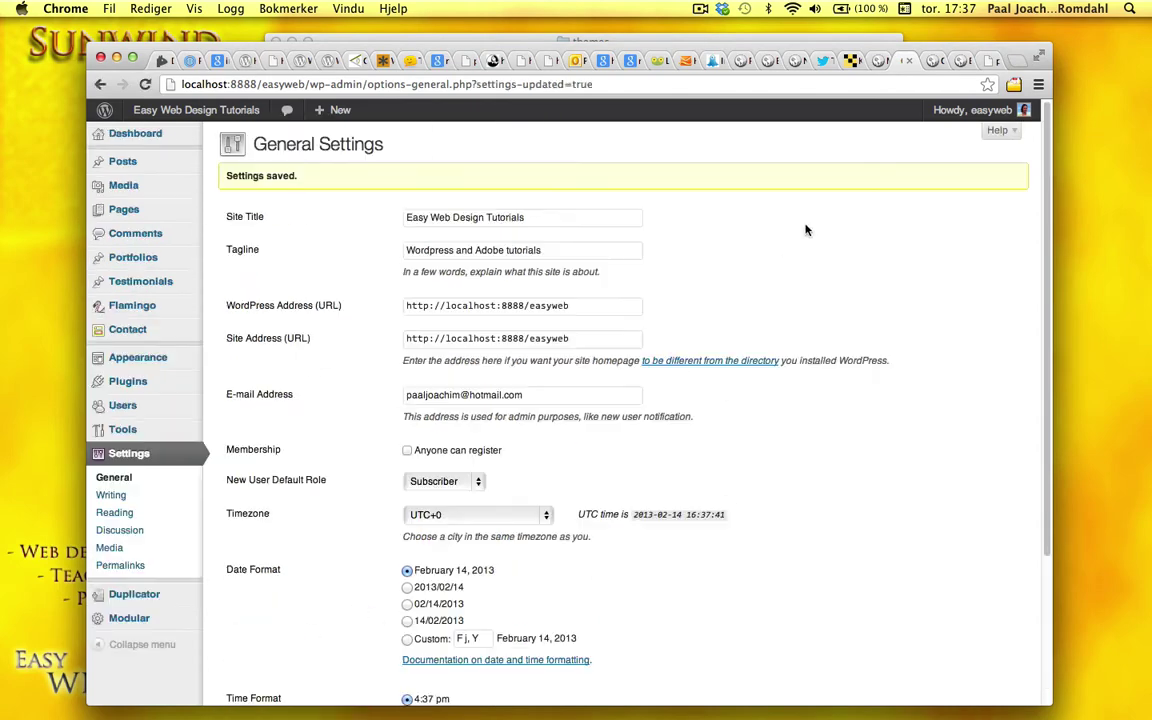
{"action": "left_click", "coordinate": [877, 58]}
{"action": "scroll", "coordinate": [897, 303], "scroll_direction": "down", "scroll_amount": 1}
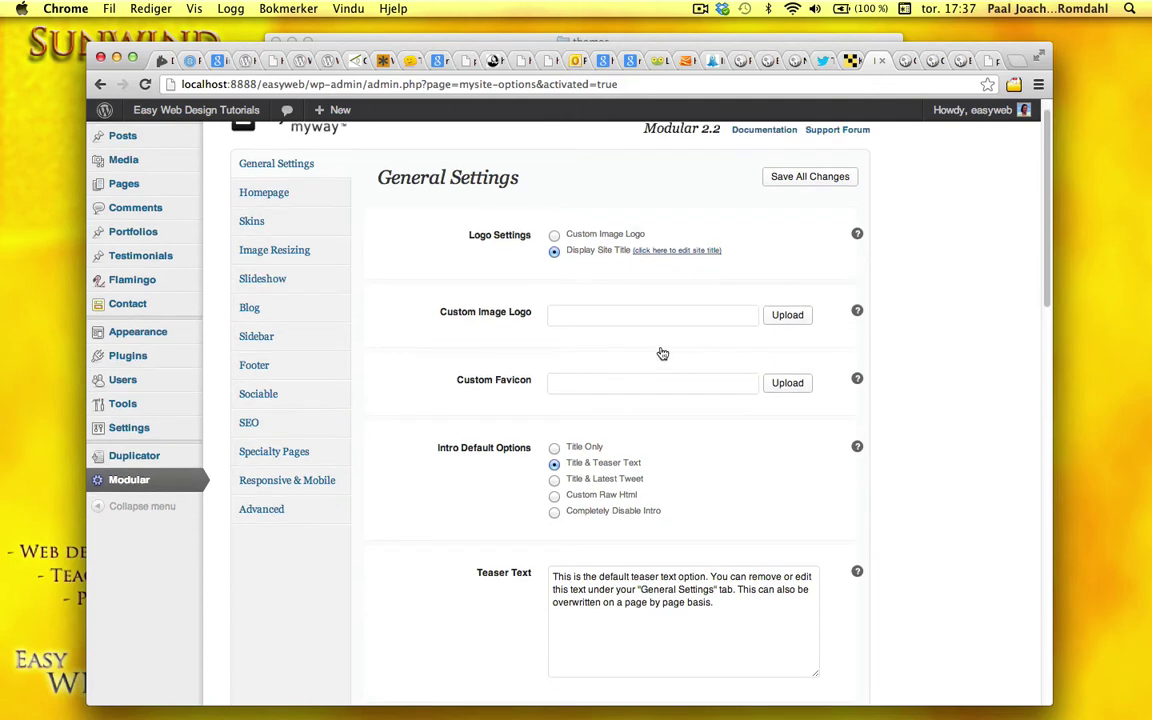
{"action": "left_click", "coordinate": [602, 314]}
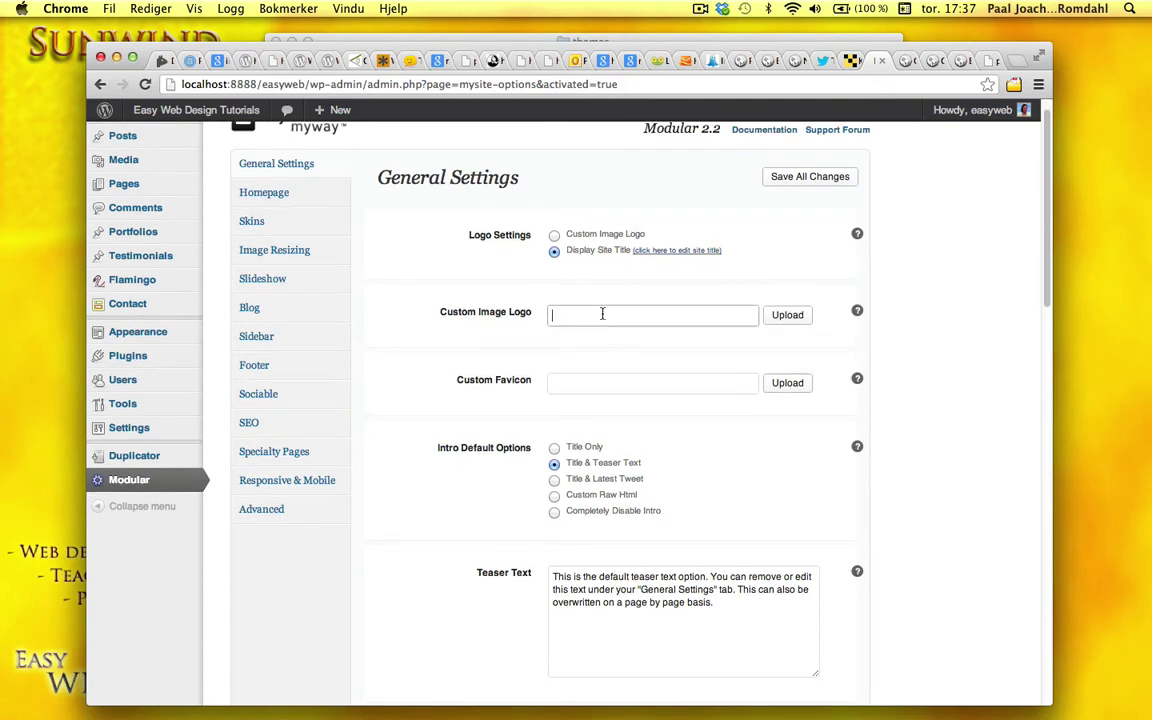
{"action": "left_click", "coordinate": [576, 385]}
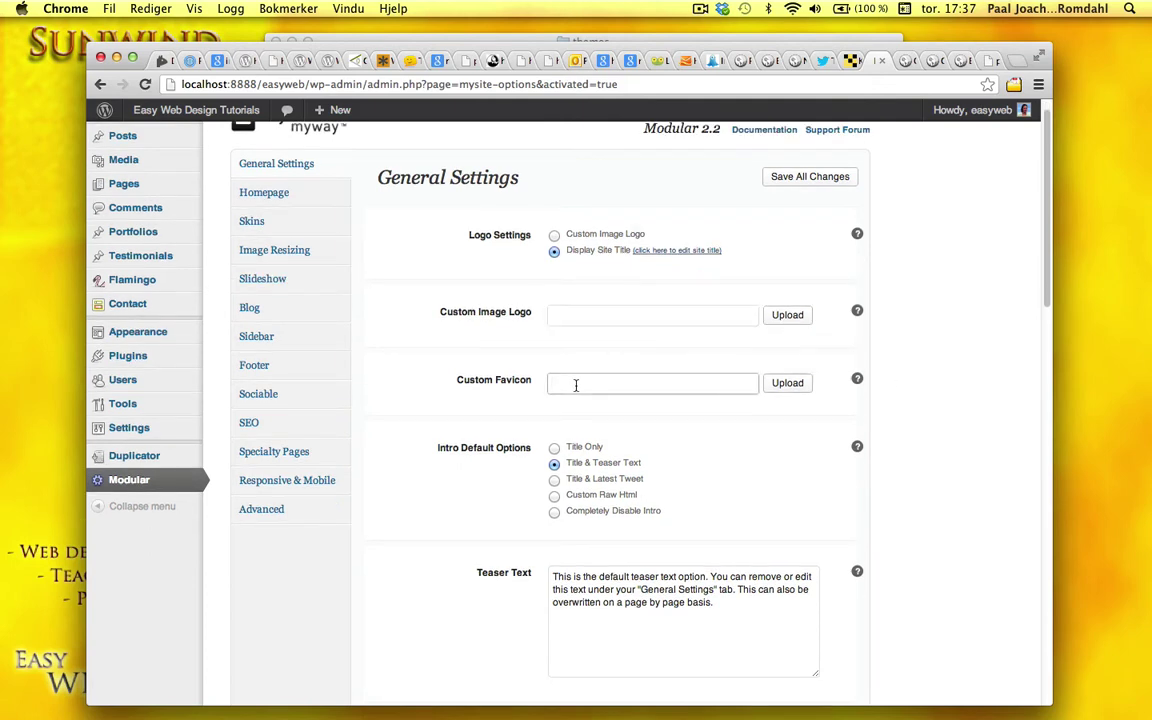
{"action": "scroll", "coordinate": [432, 500], "scroll_direction": "down", "scroll_amount": 3}
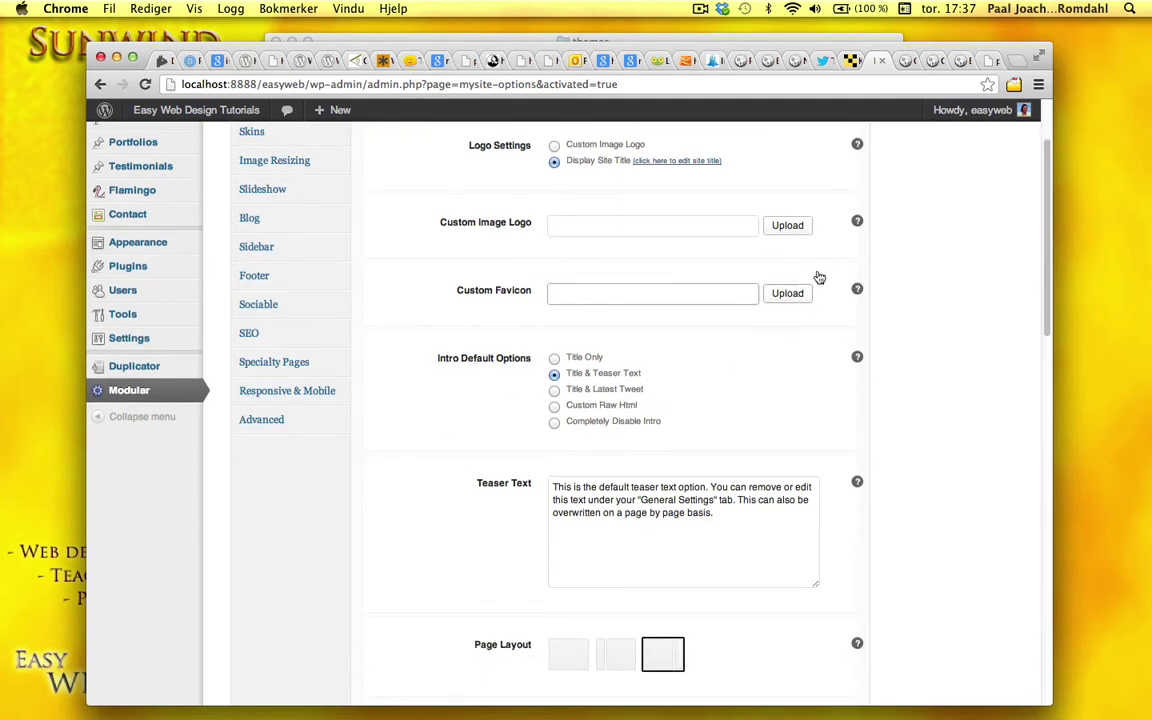
{"action": "left_click", "coordinate": [906, 61]}
{"action": "left_click", "coordinate": [912, 61]}
{"action": "left_click", "coordinate": [927, 61]}
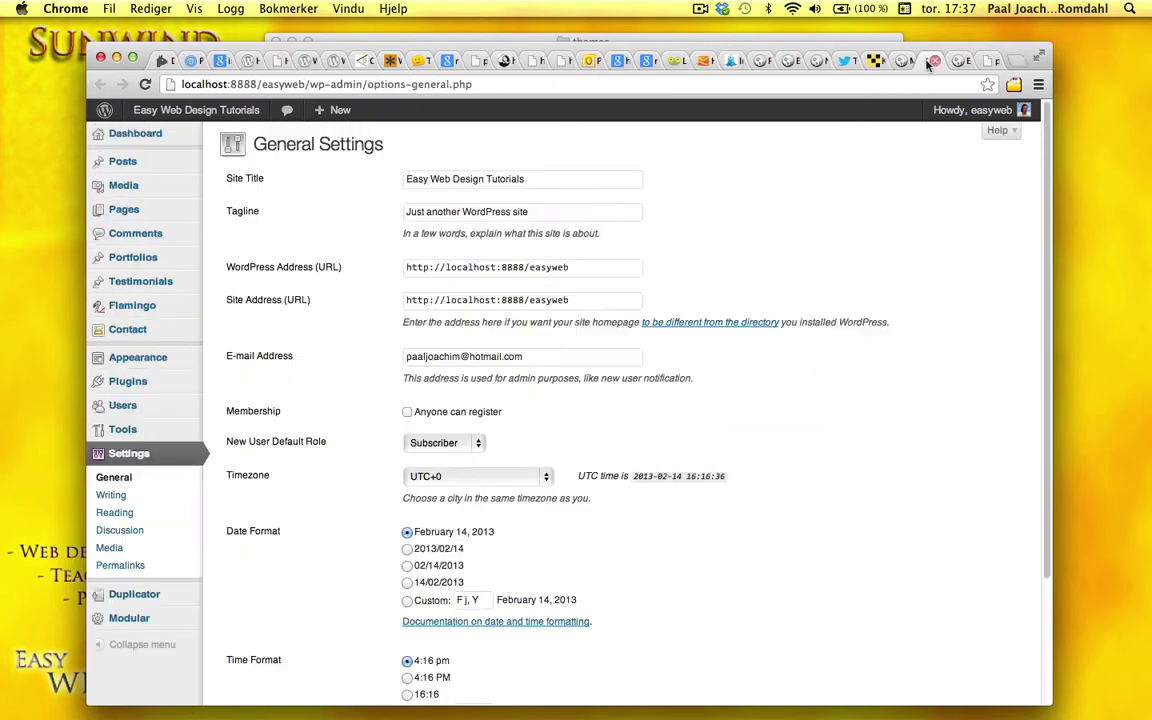
{"action": "left_click", "coordinate": [955, 61]}
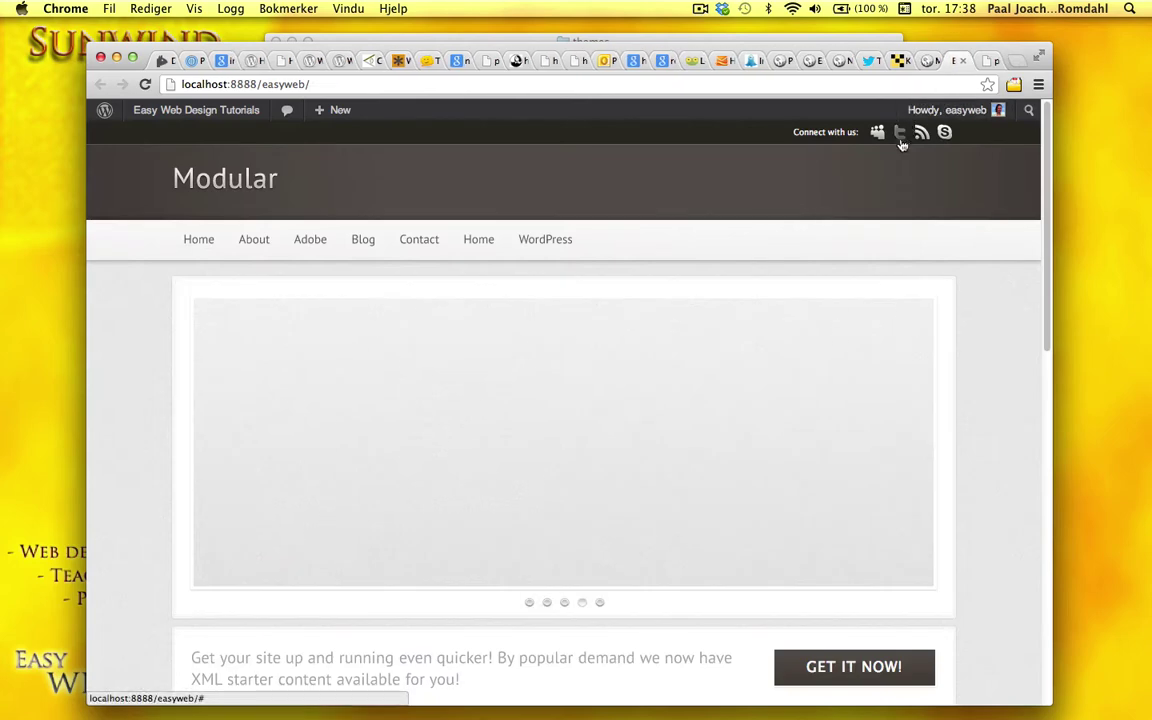
{"action": "scroll", "coordinate": [977, 400], "scroll_direction": "down", "scroll_amount": 3}
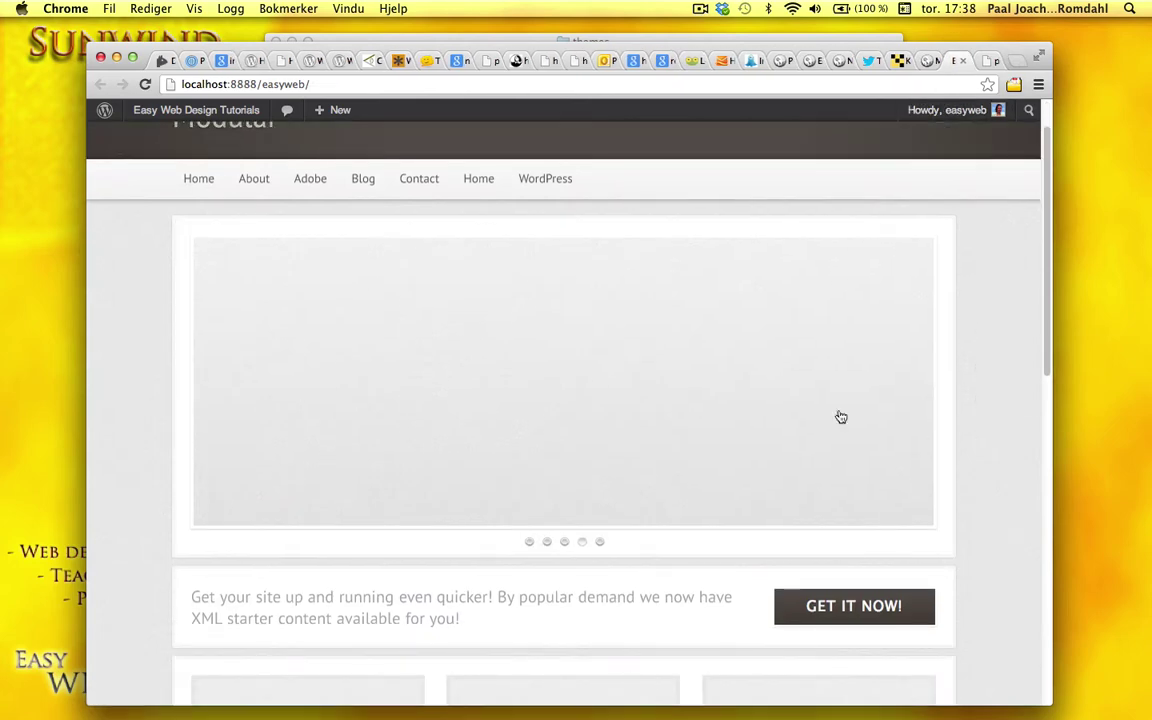
{"action": "left_click", "coordinate": [206, 181]}
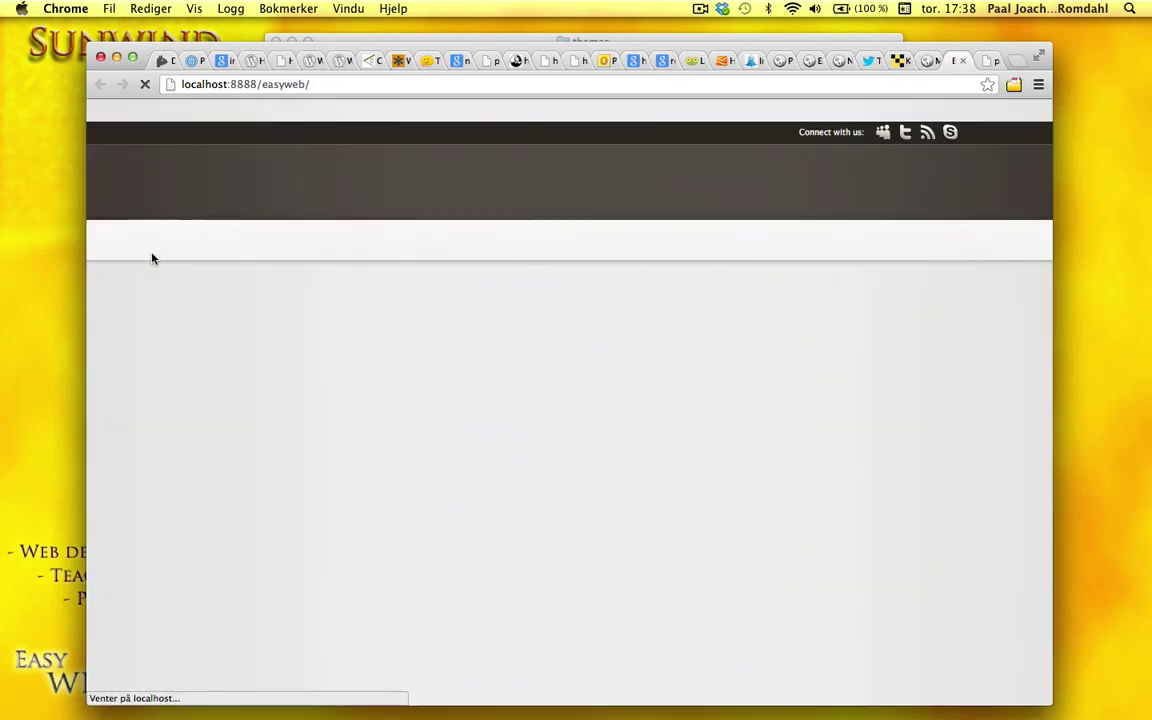
{"action": "scroll", "coordinate": [136, 347], "scroll_direction": "down", "scroll_amount": 4}
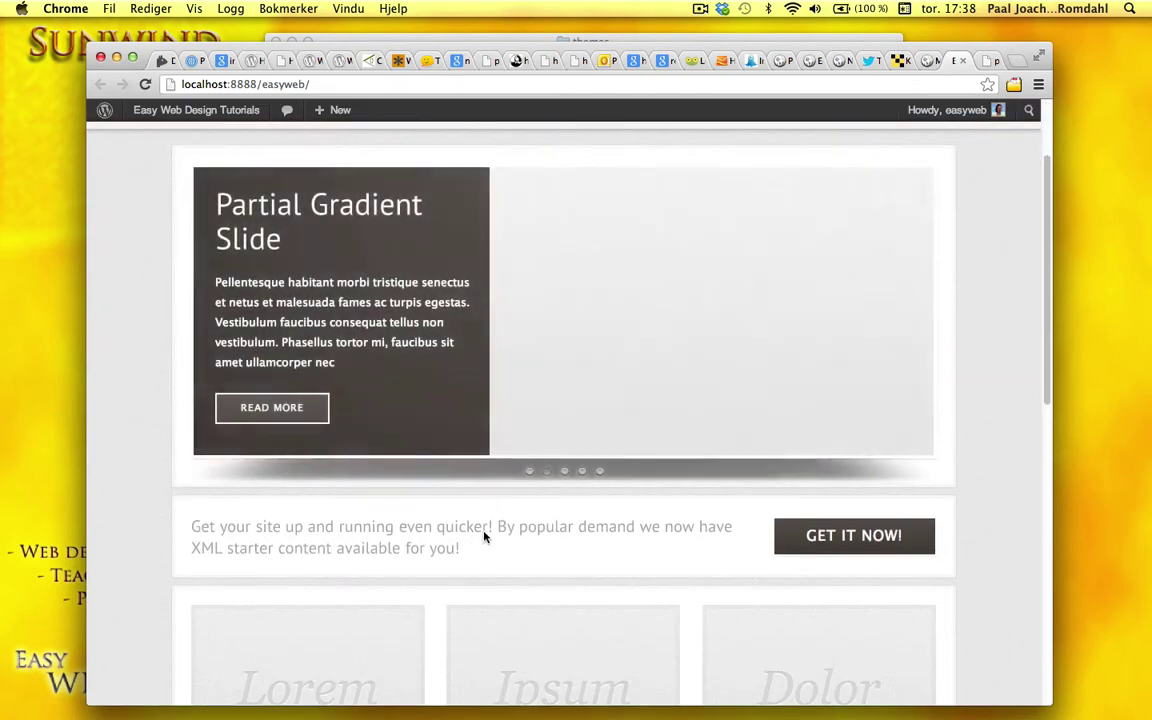
{"action": "left_click", "coordinate": [918, 61]}
{"action": "scroll", "coordinate": [718, 520], "scroll_direction": "down", "scroll_amount": 1}
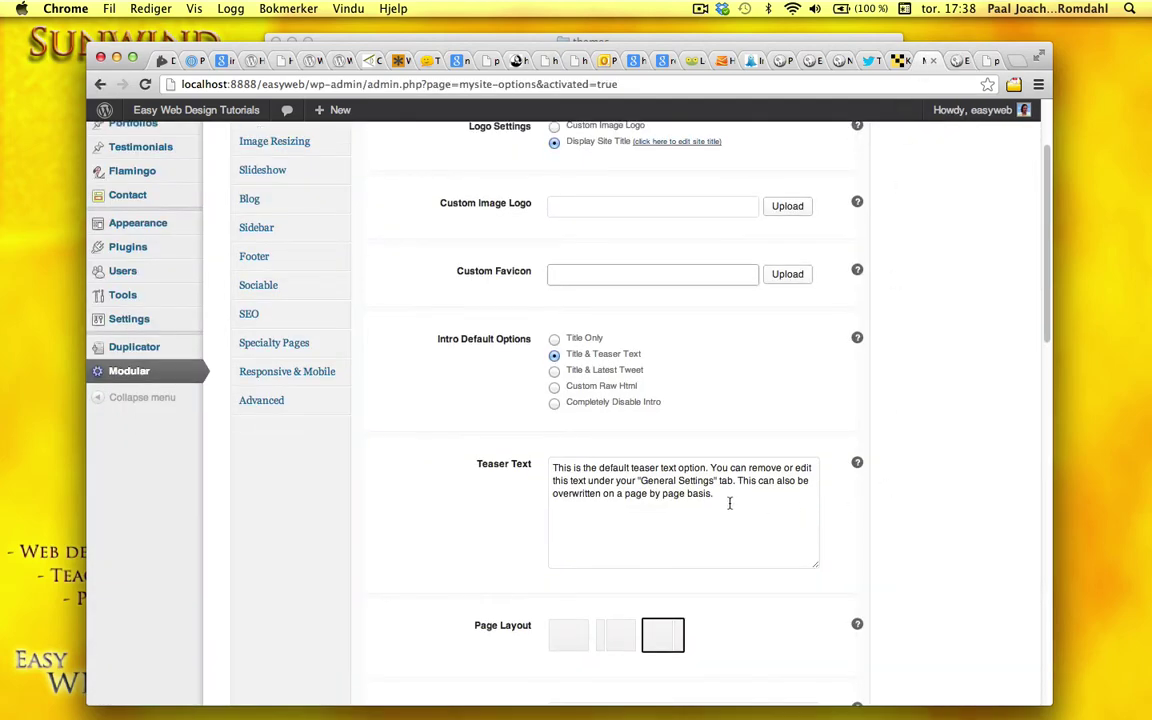
{"action": "left_click", "coordinate": [714, 500]}
{"action": "left_click_drag", "start_coordinate": [714, 497], "coordinate": [550, 472]}
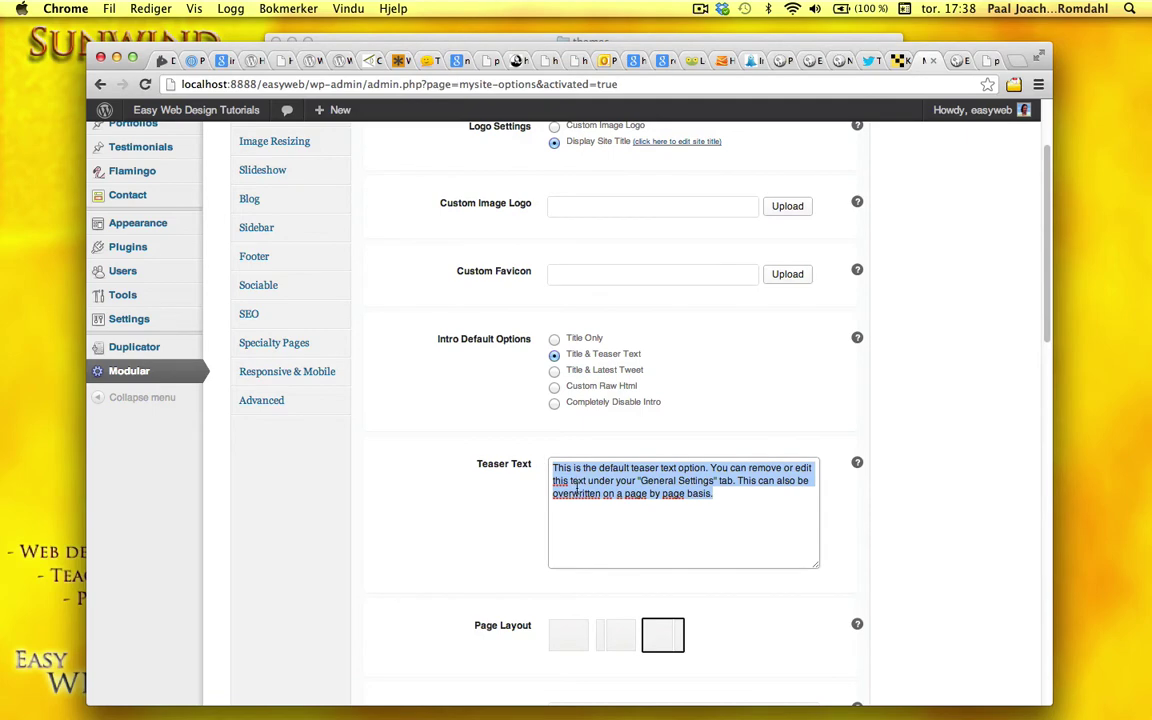
{"action": "left_click", "coordinate": [958, 61]}
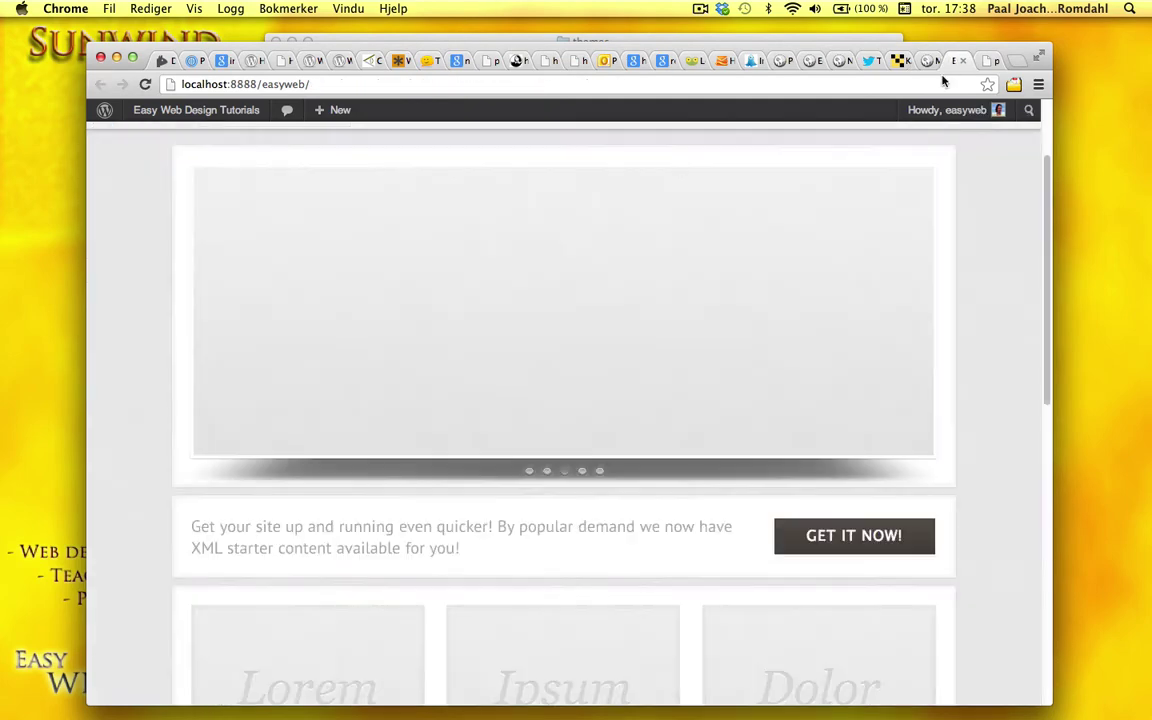
{"action": "scroll", "coordinate": [954, 450], "scroll_direction": "down", "scroll_amount": 10}
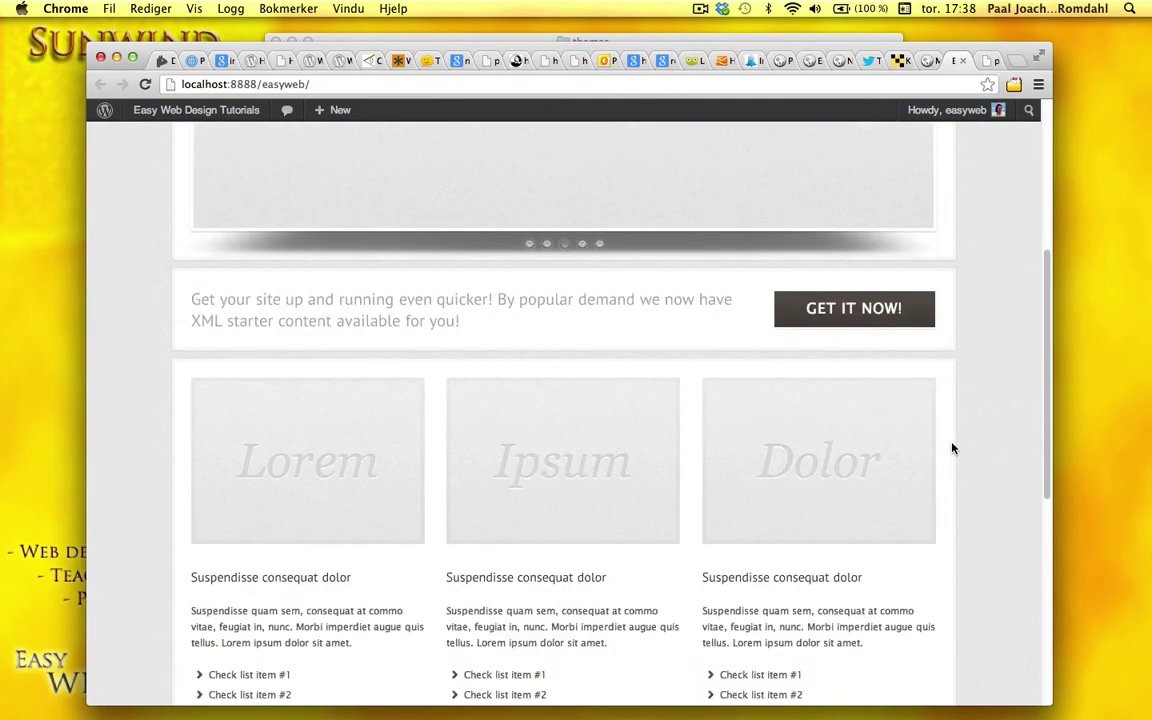
{"action": "scroll", "coordinate": [953, 449], "scroll_direction": "up", "scroll_amount": 4}
{"action": "scroll", "coordinate": [952, 450], "scroll_direction": "up", "scroll_amount": 7}
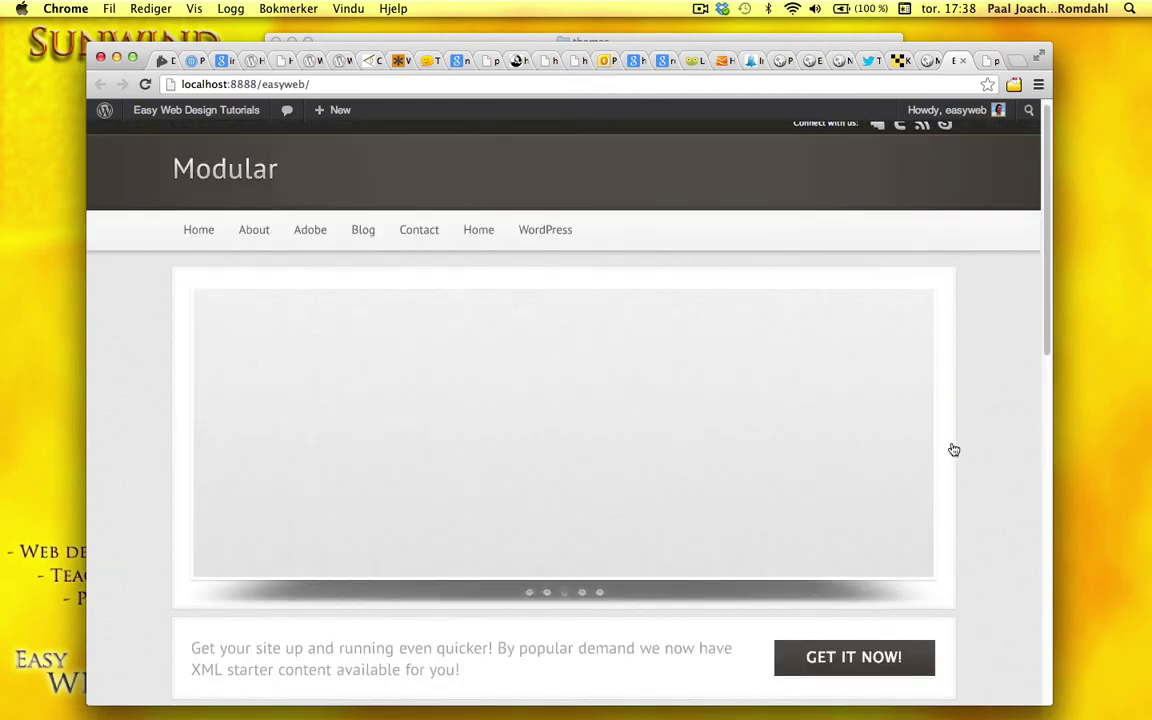
{"action": "left_click", "coordinate": [930, 63]}
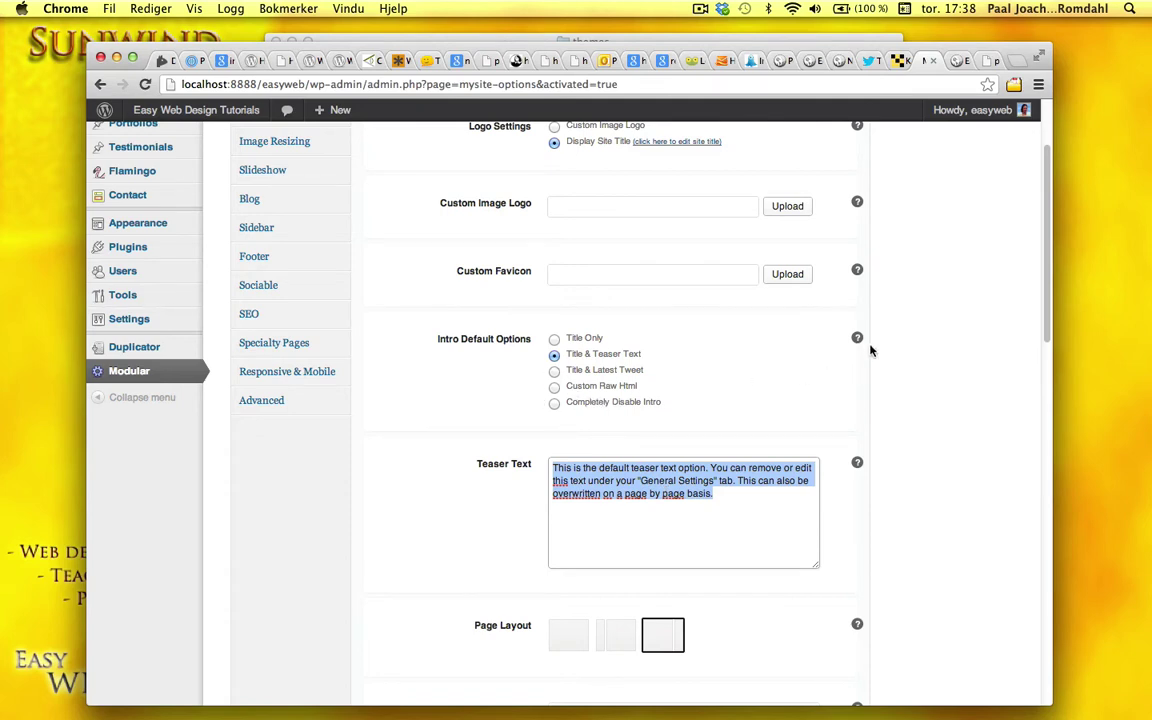
Review the Intro Default Options and Teaser Text help, then scroll down to the empty custom code fields.
{"action": "mouse_move", "coordinate": [860, 341]}
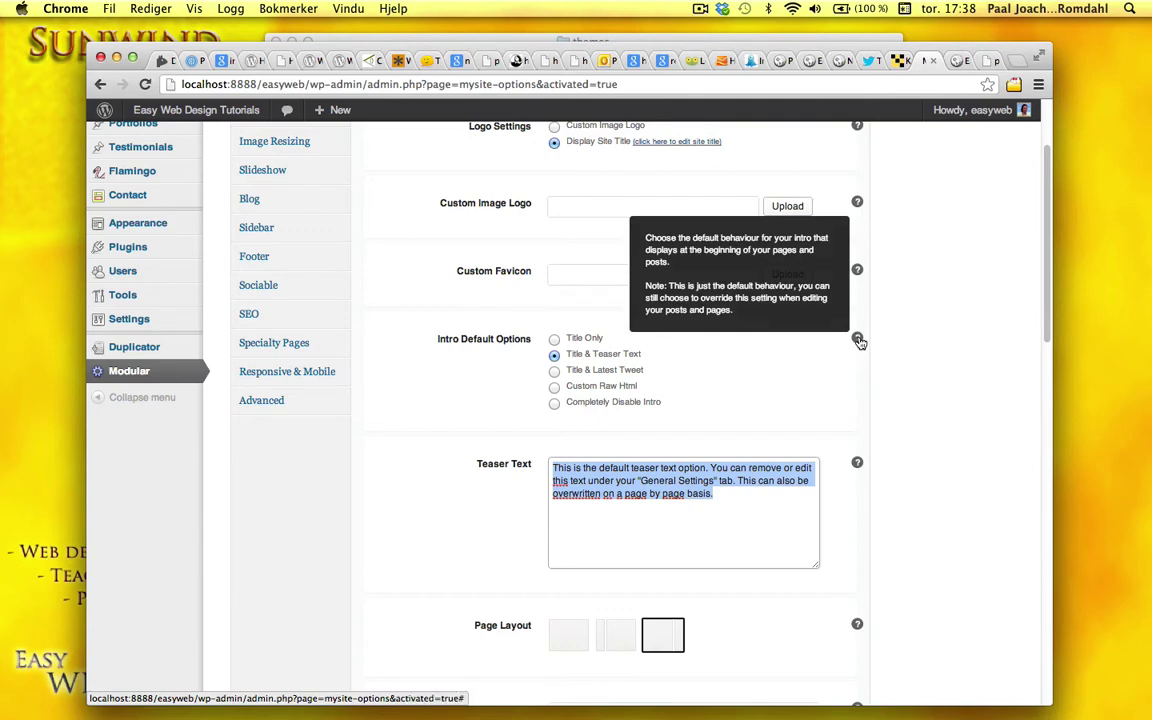
{"action": "mouse_move", "coordinate": [860, 466]}
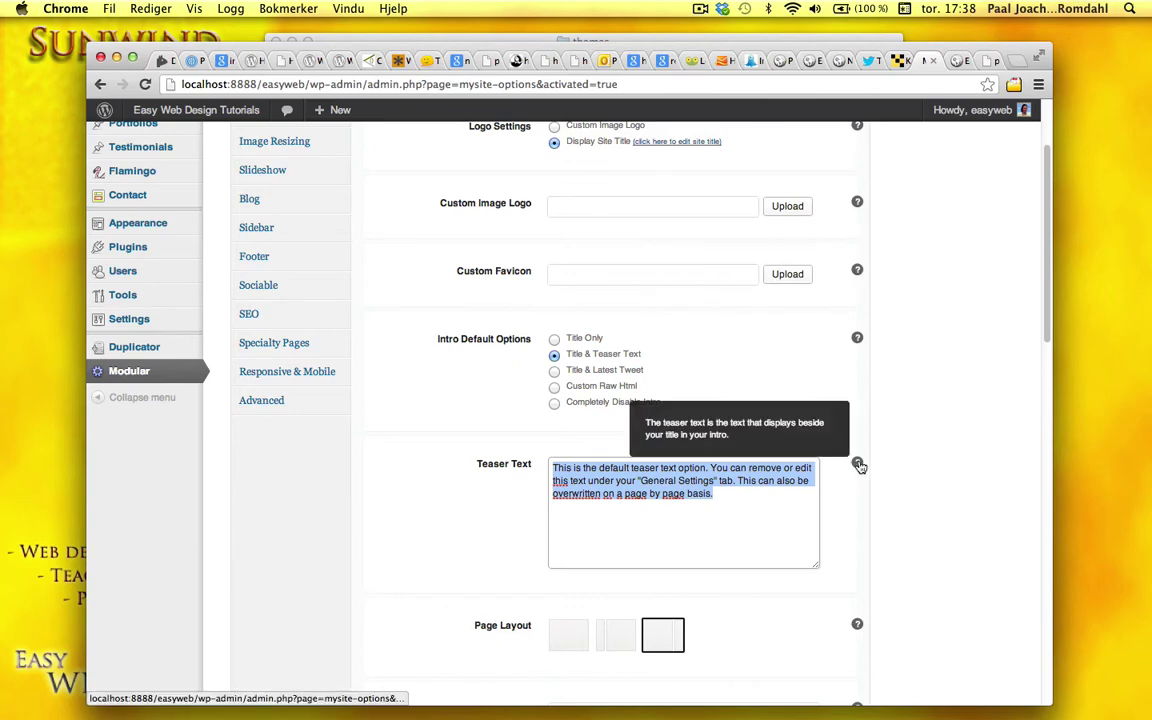
{"action": "left_click", "coordinate": [707, 507]}
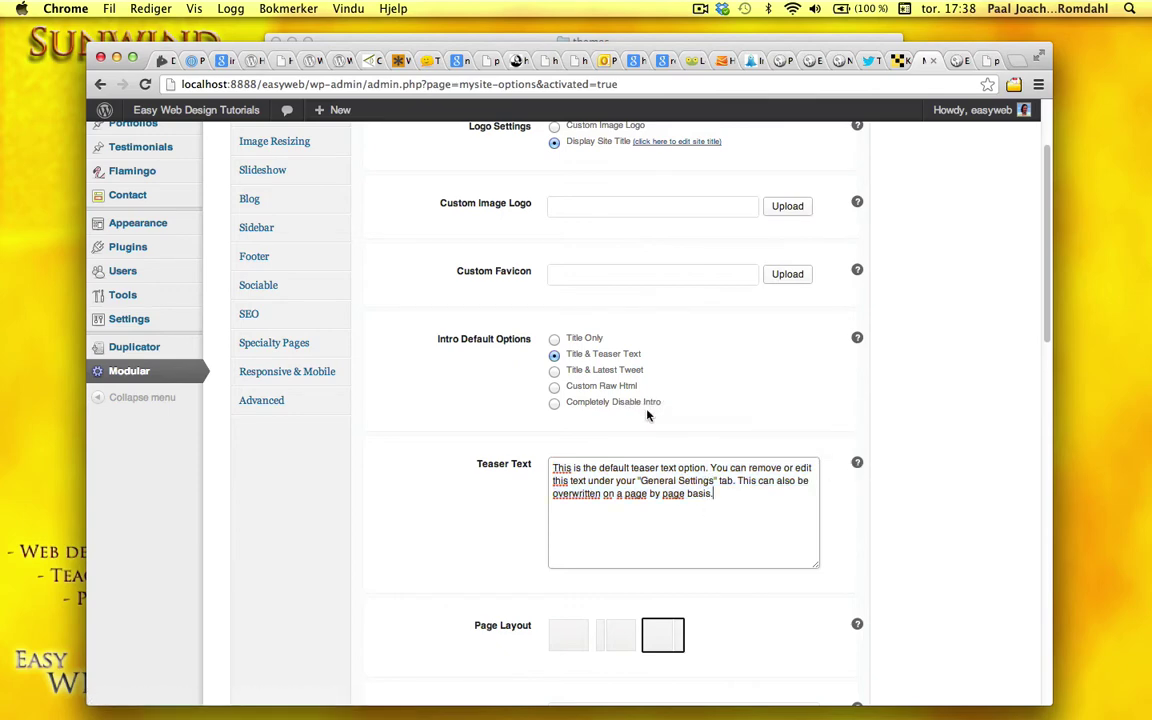
{"action": "scroll", "coordinate": [936, 577], "scroll_direction": "down", "scroll_amount": 2}
{"action": "scroll", "coordinate": [936, 577], "scroll_direction": "down", "scroll_amount": 15}
{"action": "scroll", "coordinate": [926, 577], "scroll_direction": "down", "scroll_amount": 2}
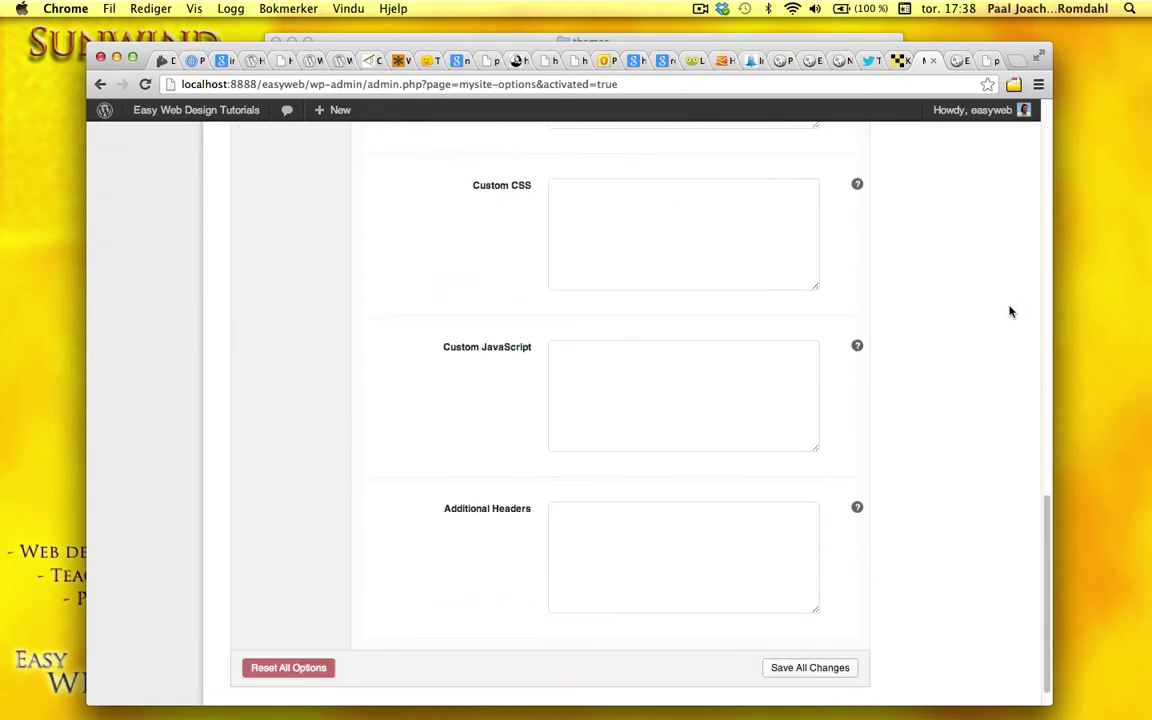
Scroll the front page with its 'Easy Web Design Tutorials' header down to the footer and back.
{"action": "left_click", "coordinate": [957, 62]}
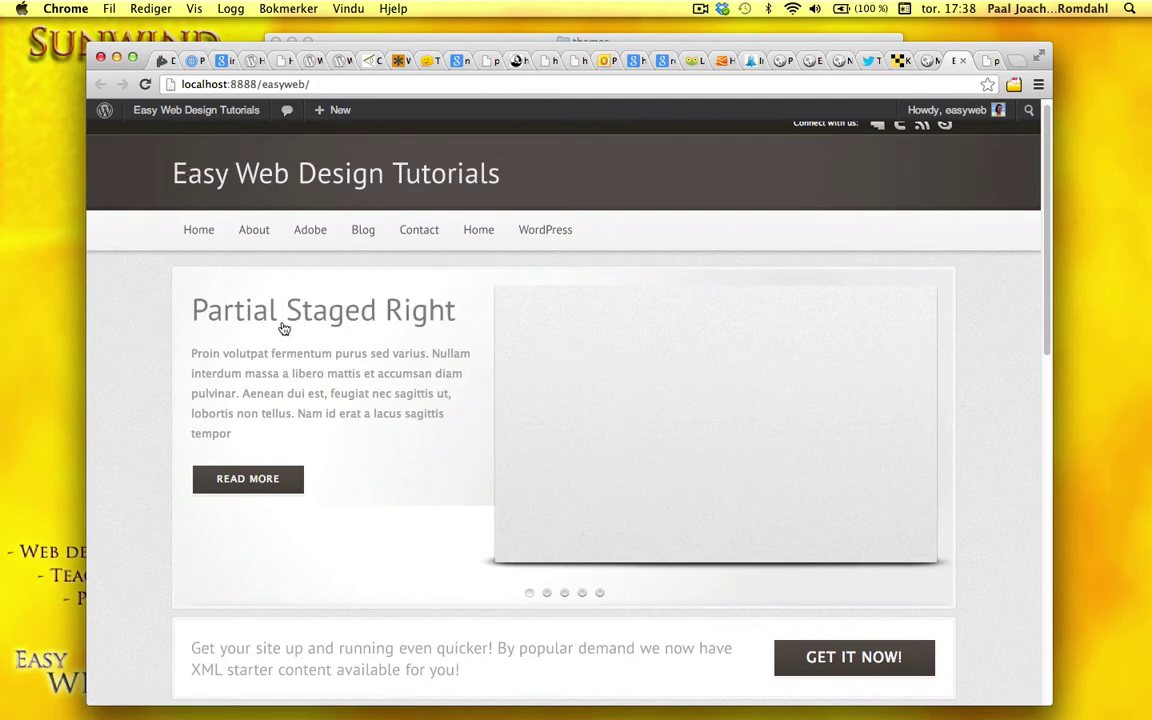
{"action": "scroll", "coordinate": [165, 391], "scroll_direction": "down", "scroll_amount": 5}
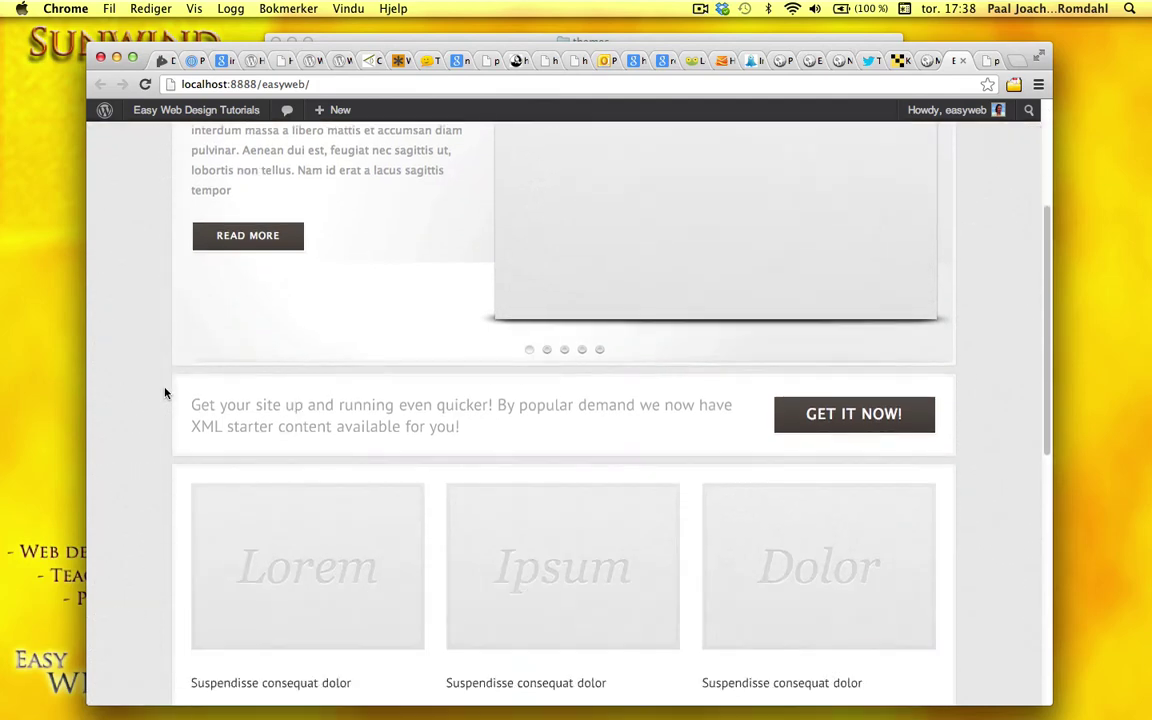
{"action": "scroll", "coordinate": [165, 393], "scroll_direction": "down", "scroll_amount": 4}
{"action": "scroll", "coordinate": [165, 393], "scroll_direction": "down", "scroll_amount": 1}
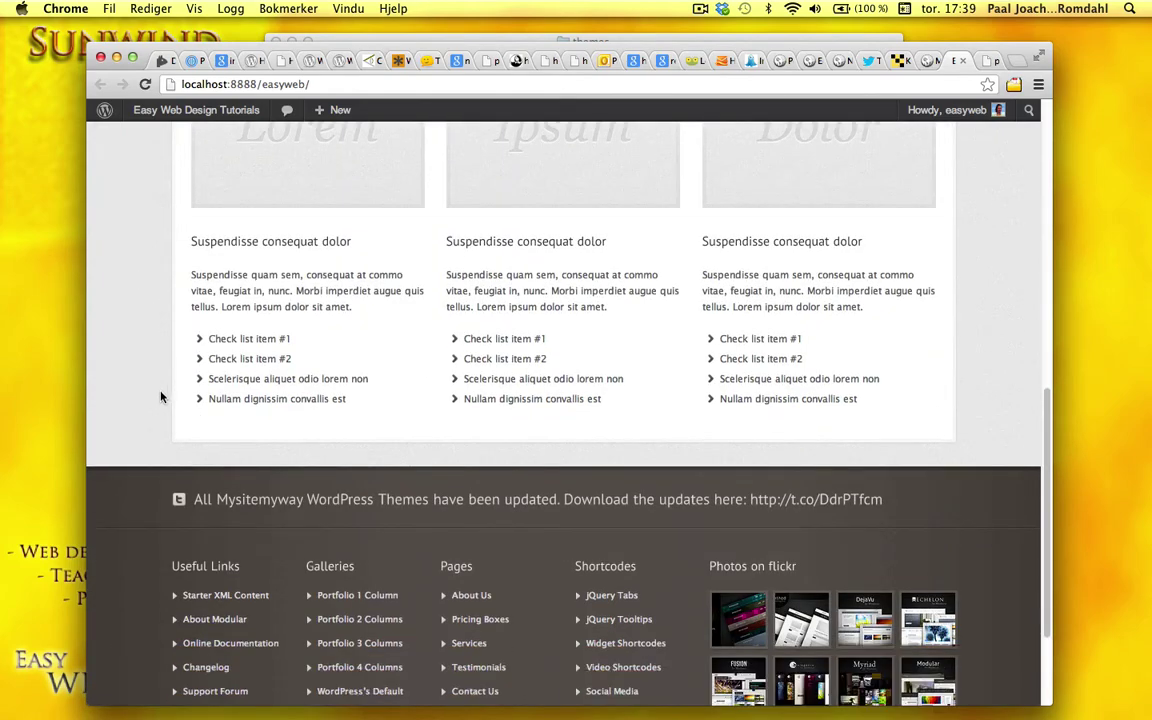
{"action": "scroll", "coordinate": [160, 397], "scroll_direction": "up", "scroll_amount": 10}
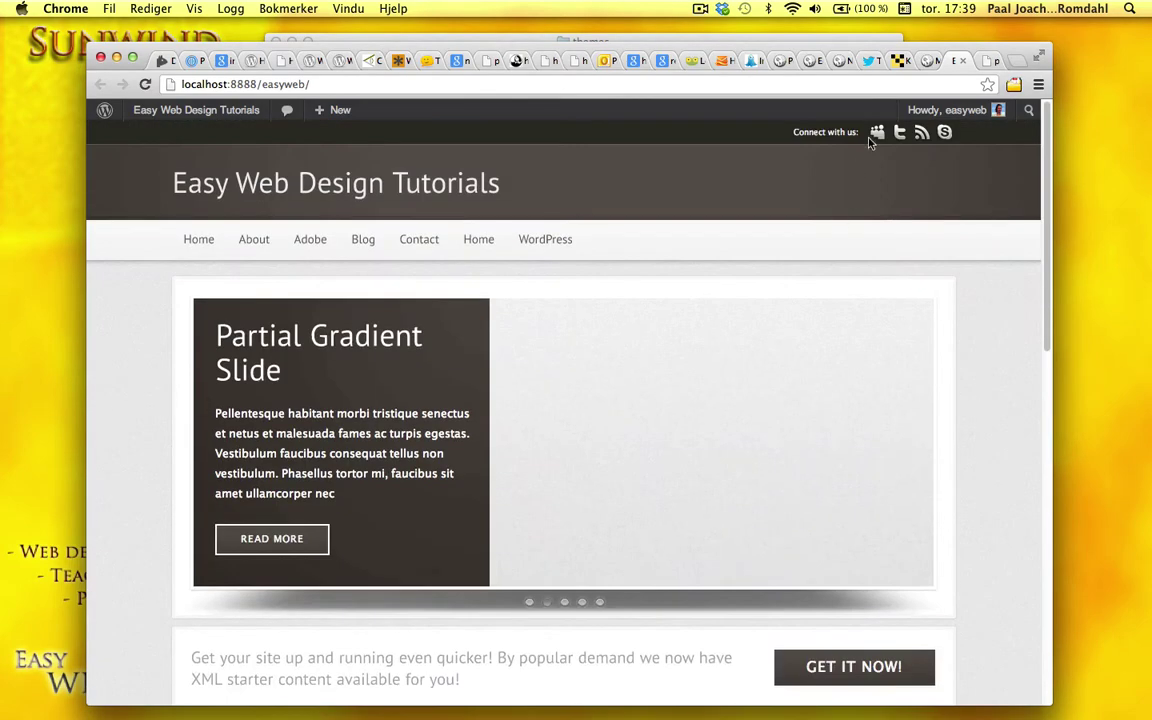
{"action": "left_click", "coordinate": [928, 60]}
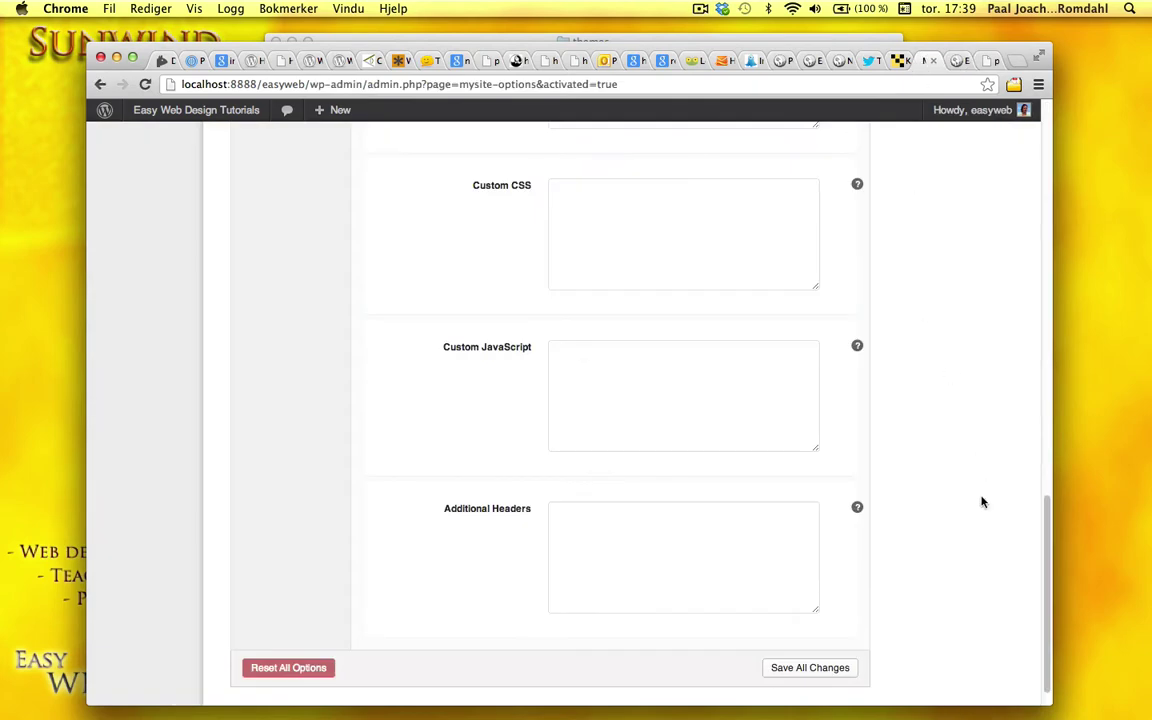
{"action": "scroll", "coordinate": [980, 503], "scroll_direction": "up", "scroll_amount": 8}
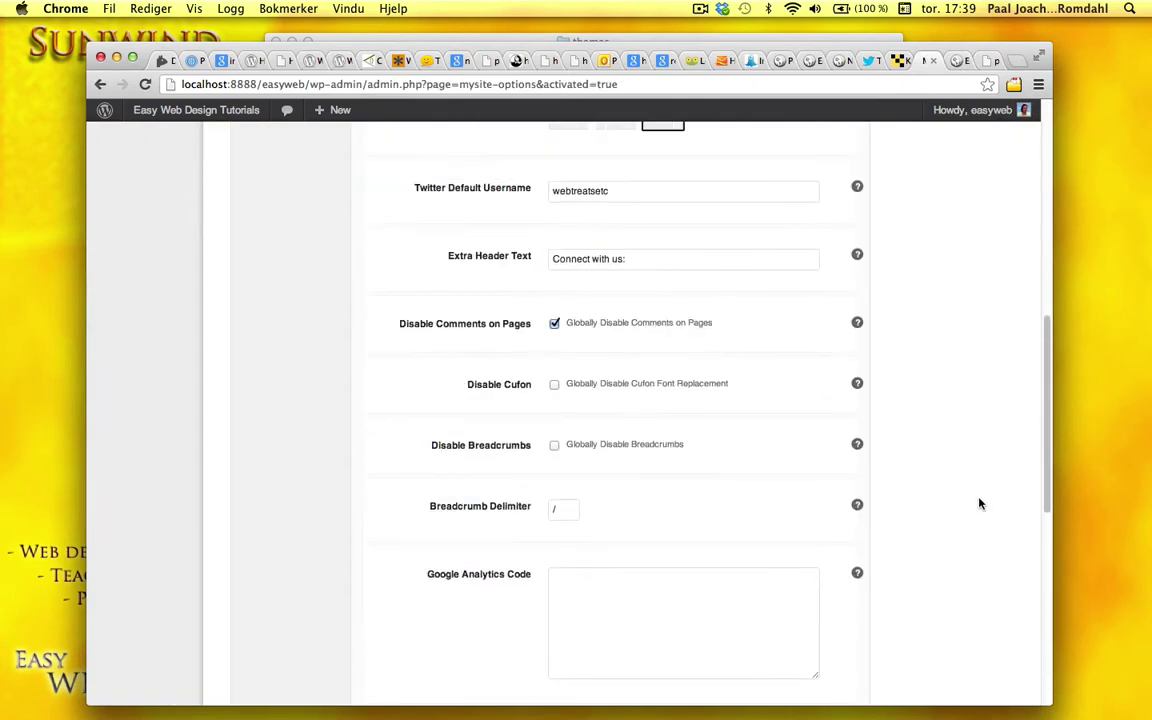
{"action": "scroll", "coordinate": [980, 503], "scroll_direction": "up", "scroll_amount": 5}
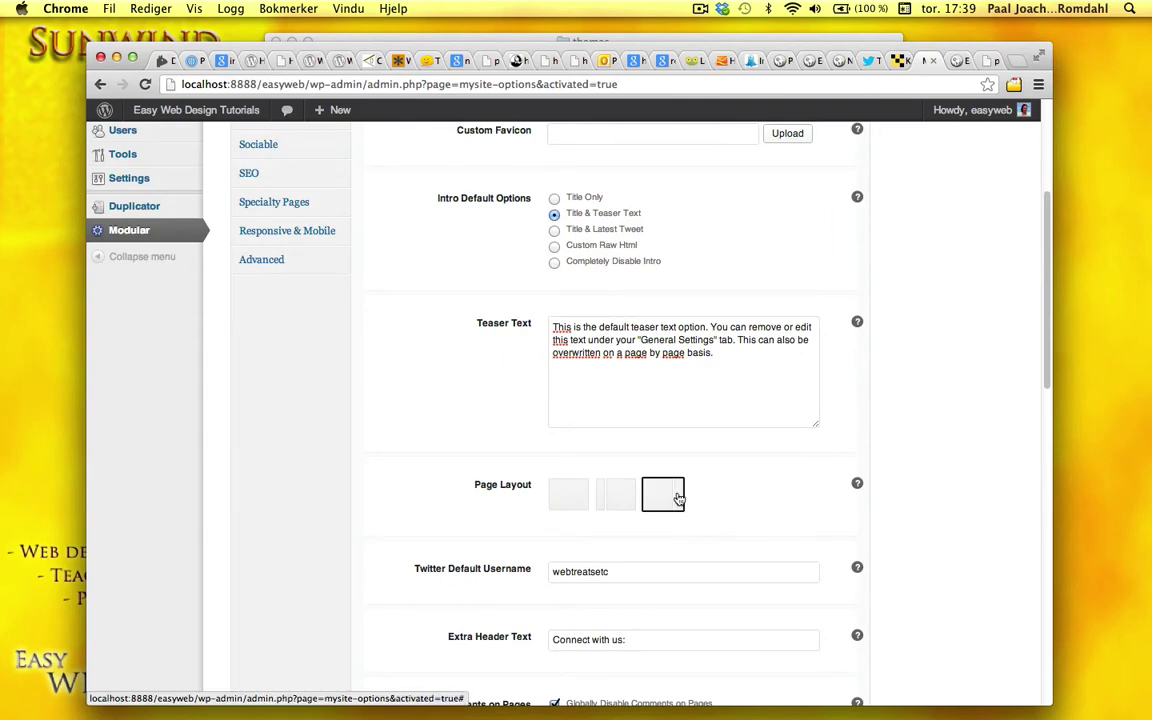
{"action": "scroll", "coordinate": [450, 497], "scroll_direction": "up", "scroll_amount": 5}
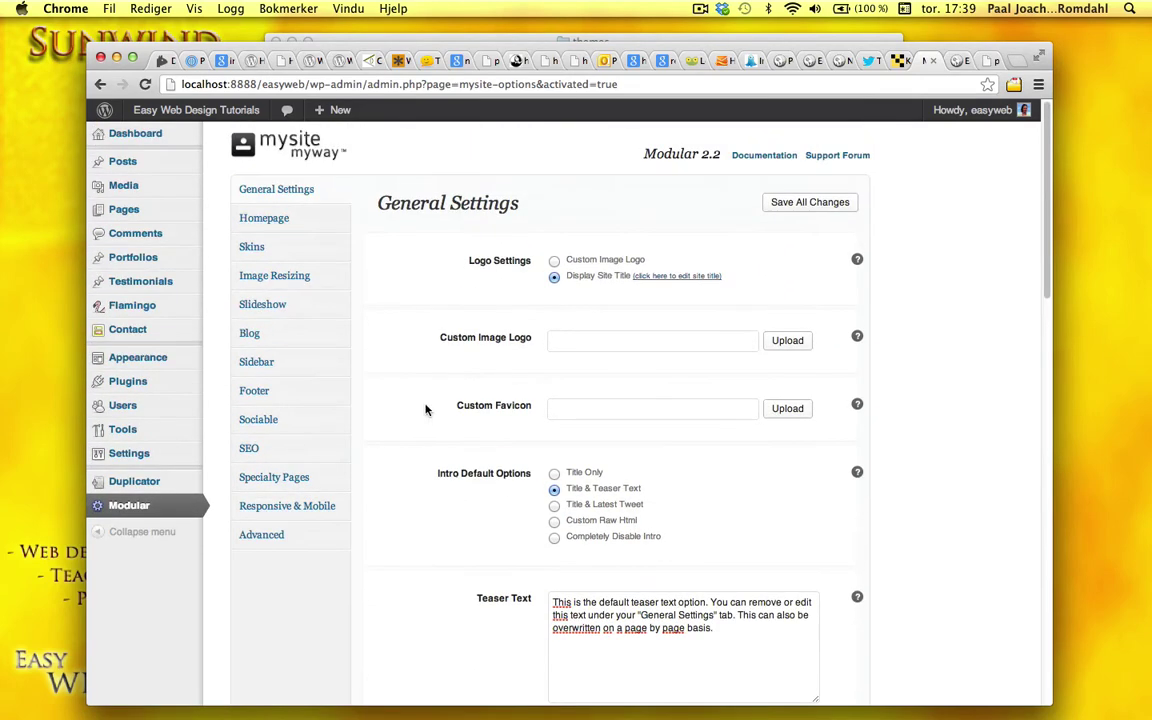
{"action": "left_click", "coordinate": [298, 228]}
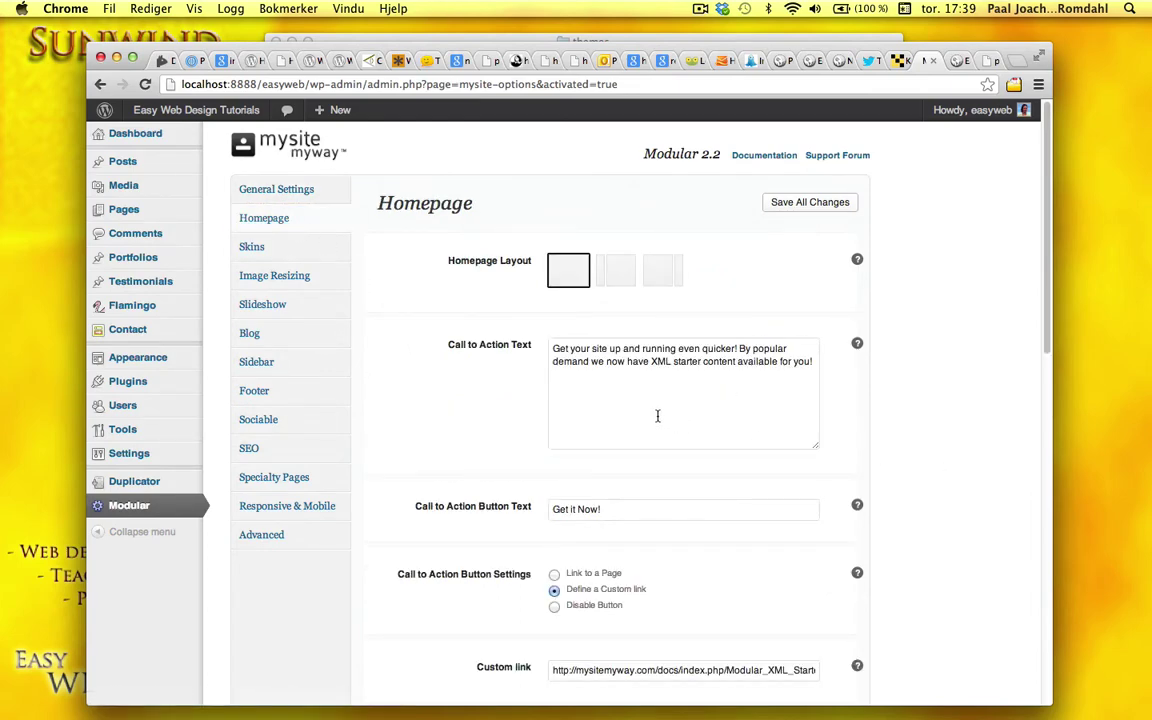
{"action": "left_click_drag", "start_coordinate": [600, 410], "coordinate": [538, 348]}
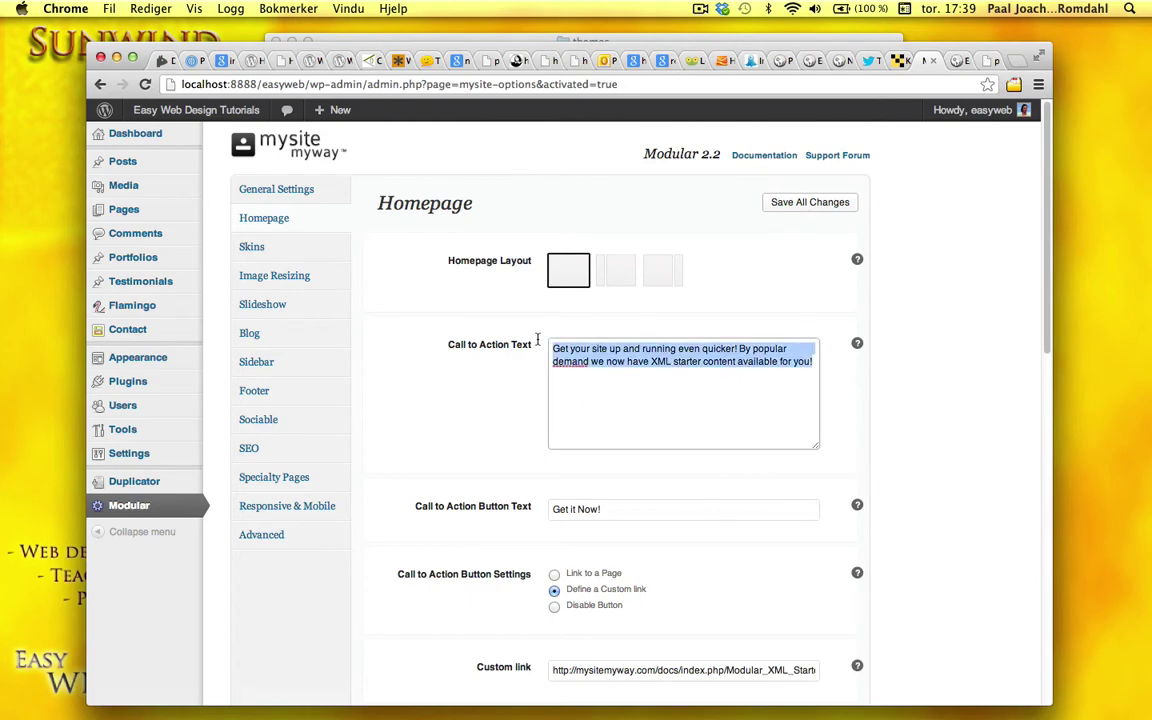
{"action": "left_click", "coordinate": [276, 189]}
{"action": "scroll", "coordinate": [950, 530], "scroll_direction": "down", "scroll_amount": 1}
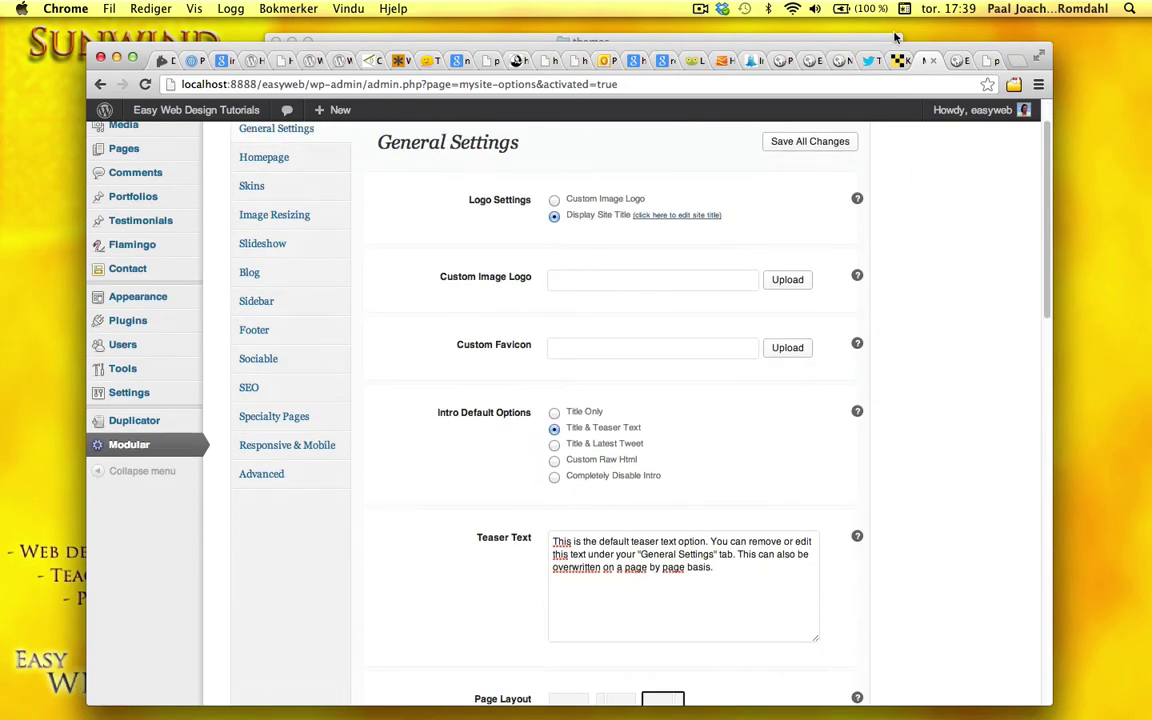
{"action": "left_click", "coordinate": [940, 60]}
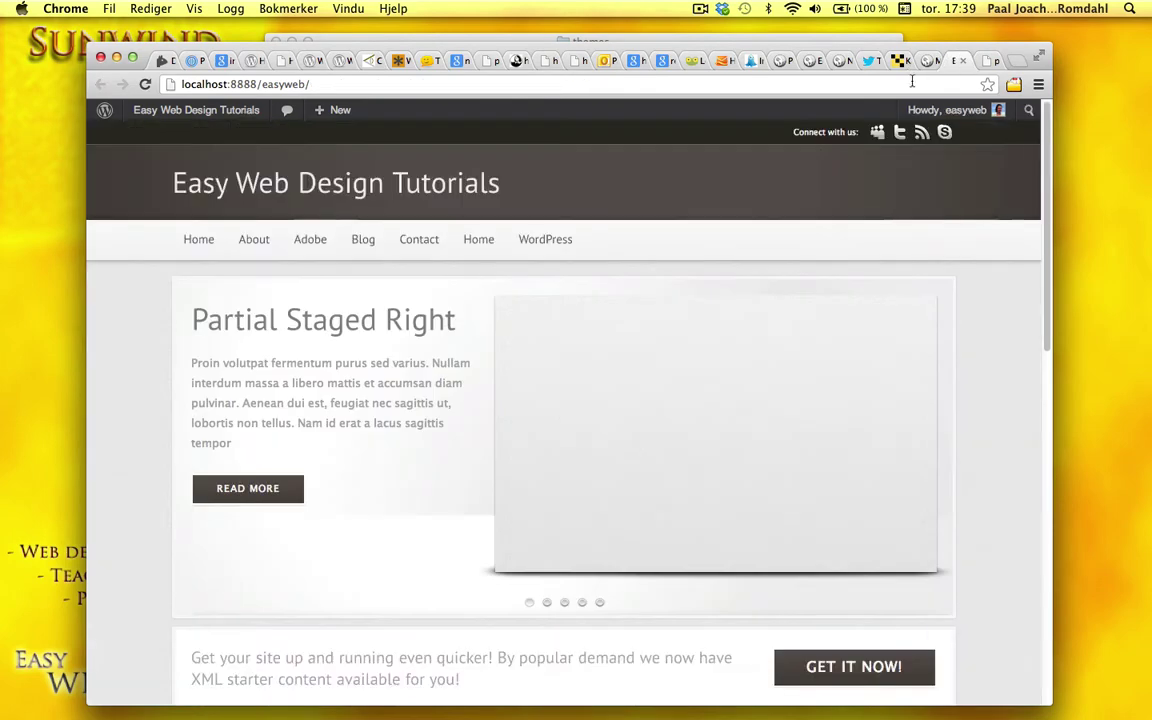
{"action": "left_click", "coordinate": [253, 243]}
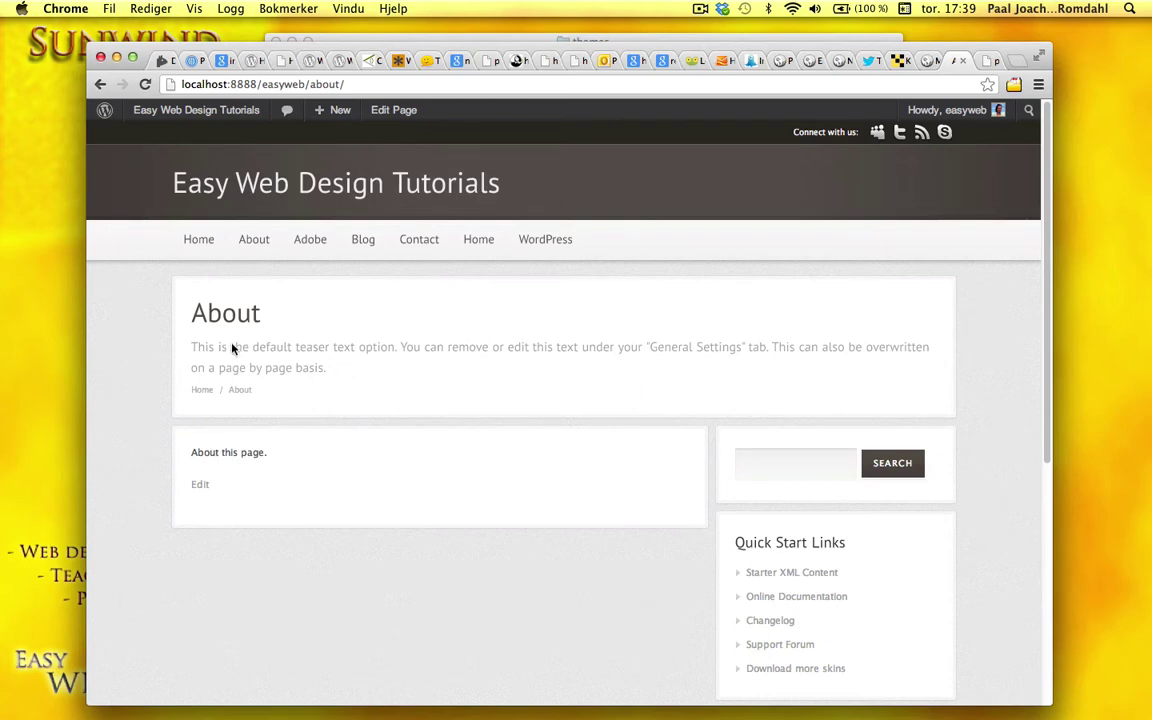
Replace the teaser text with 'Text that will be placed on each page except the home page.' and save.
{"action": "key", "text": "super+alt+Left"}
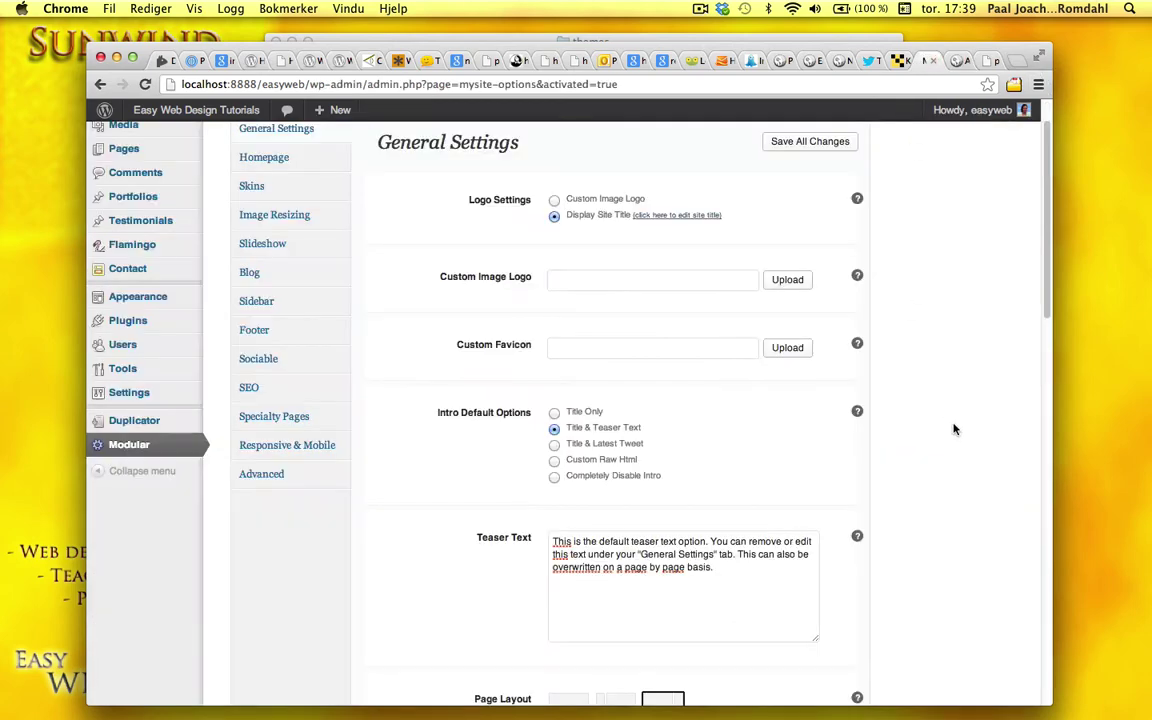
{"action": "left_click_drag", "start_coordinate": [734, 568], "coordinate": [542, 539]}
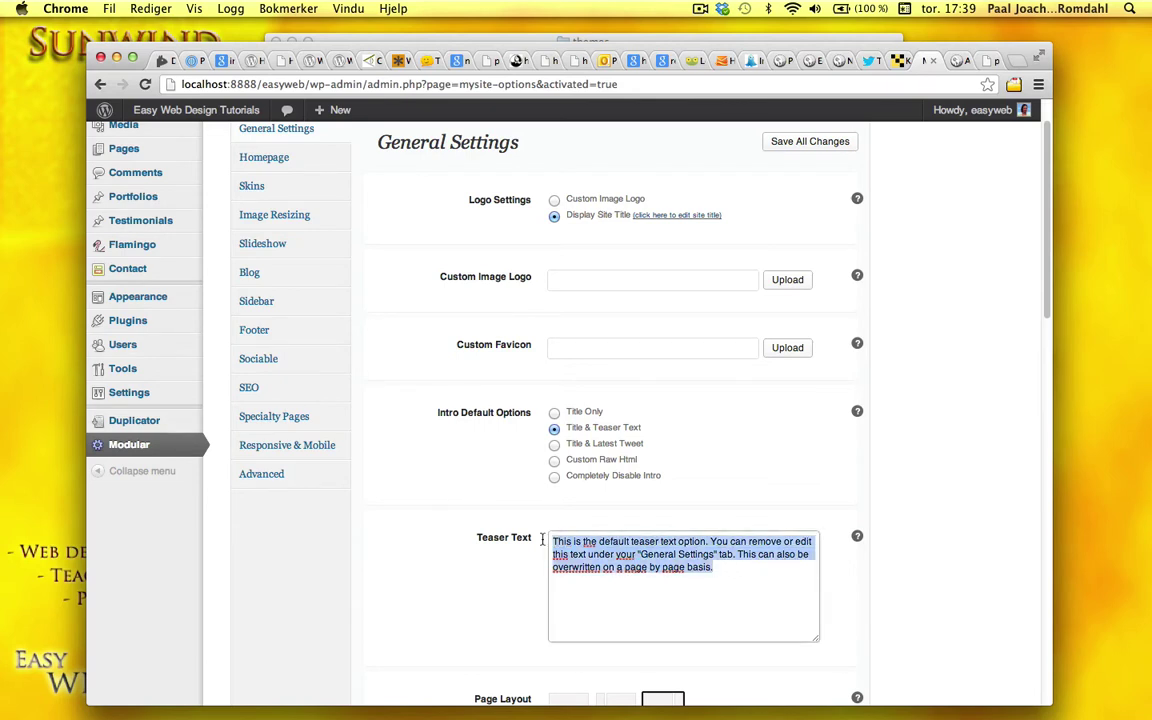
{"action": "type", "text": "Text"}
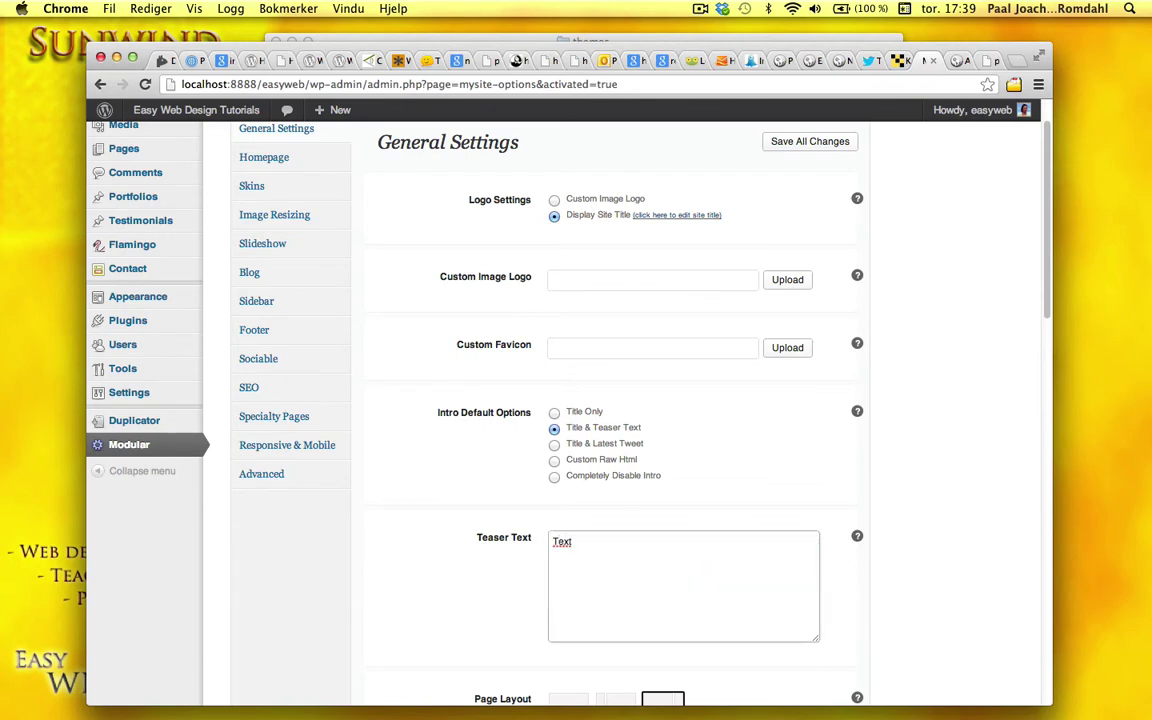
{"action": "type", "text": " that will be placed on ea"}
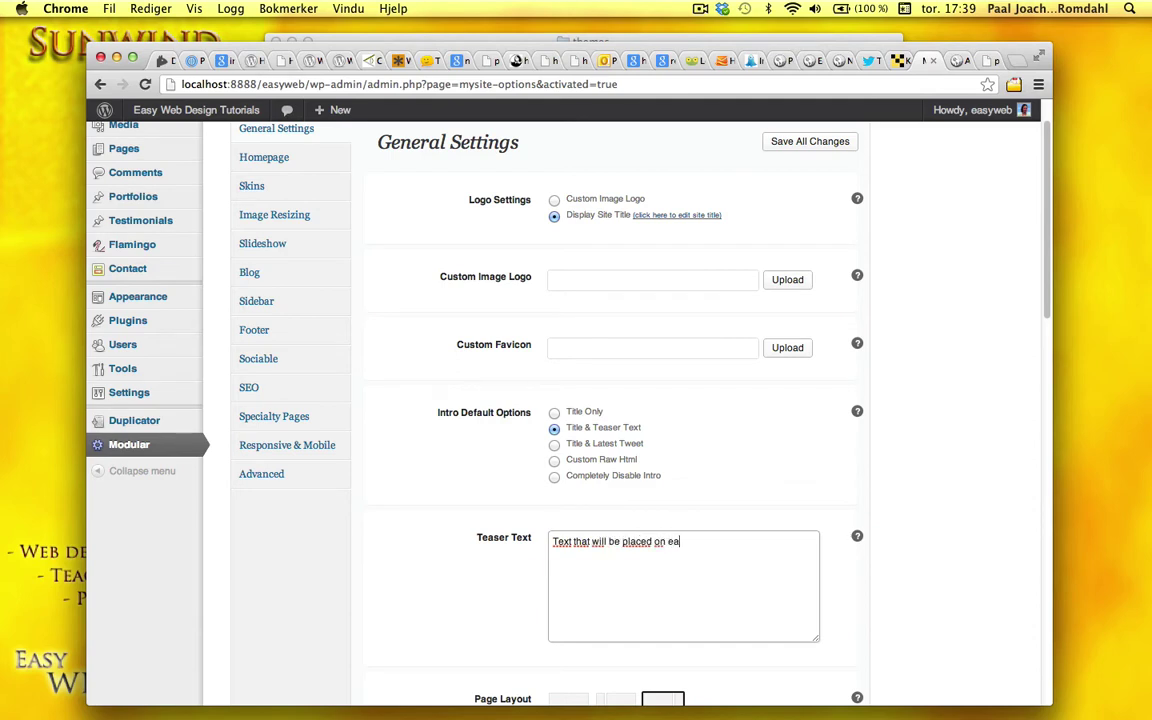
{"action": "type", "text": "ch page except the home pag"}
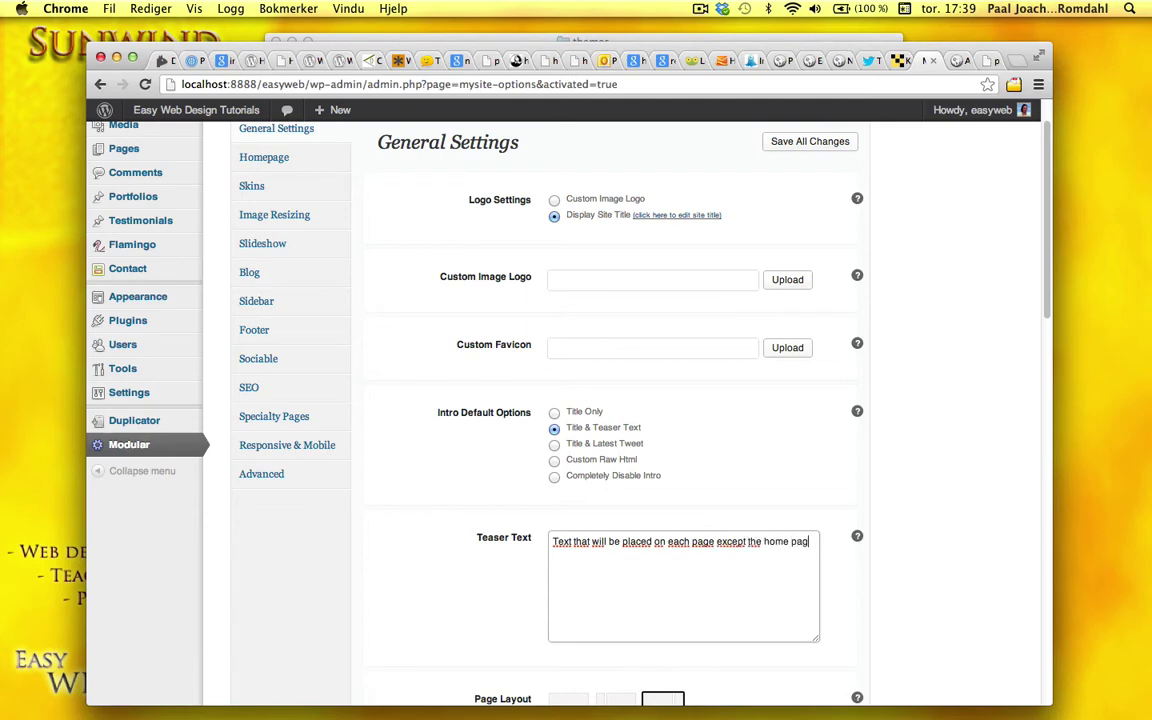
{"action": "type", "text": "e."}
{"action": "scroll", "coordinate": [1008, 602], "scroll_direction": "down", "scroll_amount": 2}
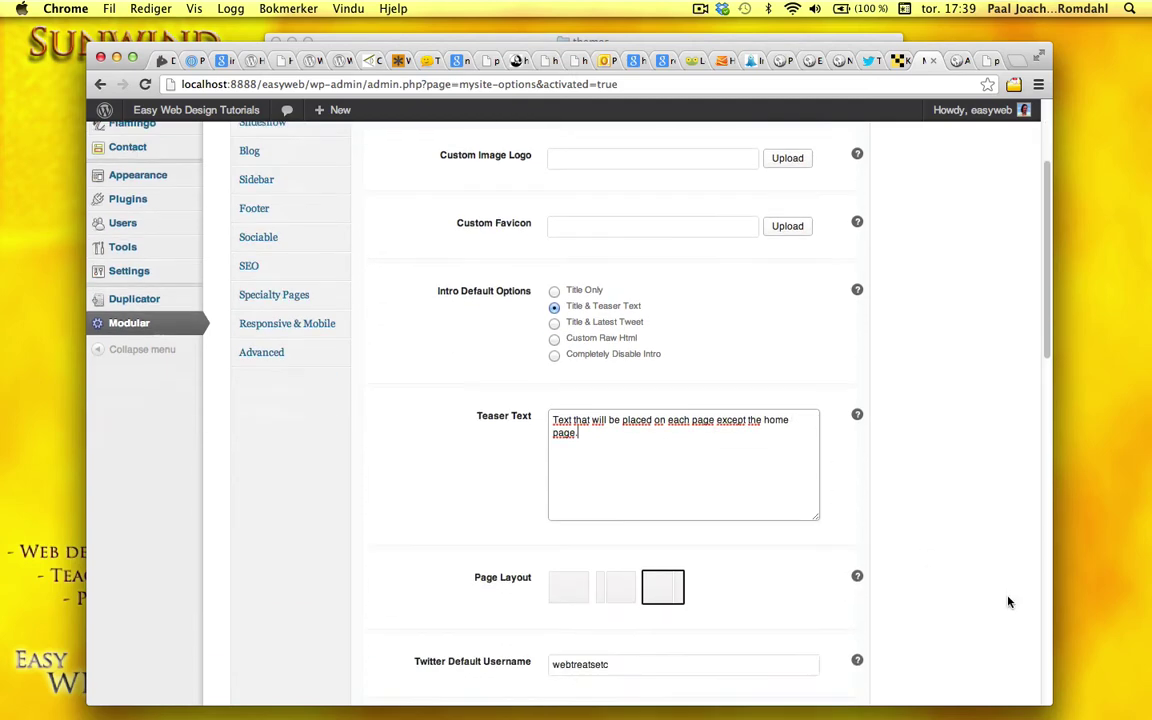
{"action": "scroll", "coordinate": [1008, 602], "scroll_direction": "up", "scroll_amount": 4}
{"action": "left_click", "coordinate": [835, 193]}
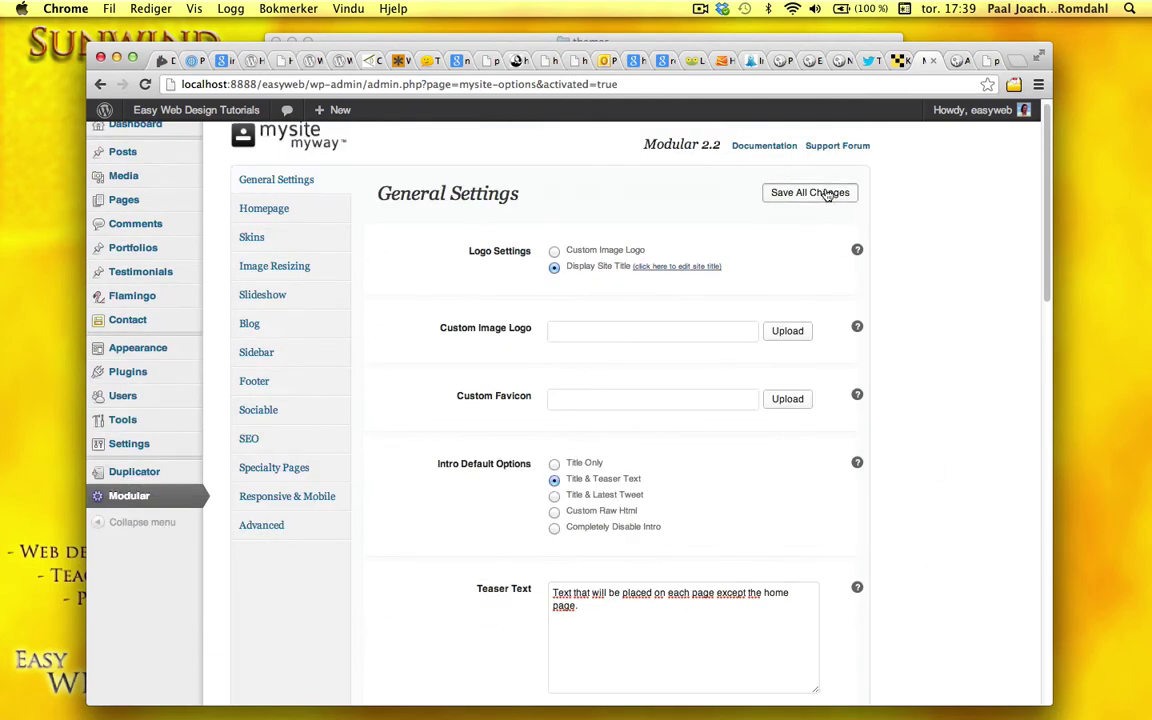
{"action": "left_click", "coordinate": [957, 61]}
Reload About, then visit Adobe > Photoshop and WordPress > WP Intro to check the teaser text.
{"action": "left_click", "coordinate": [145, 84]}
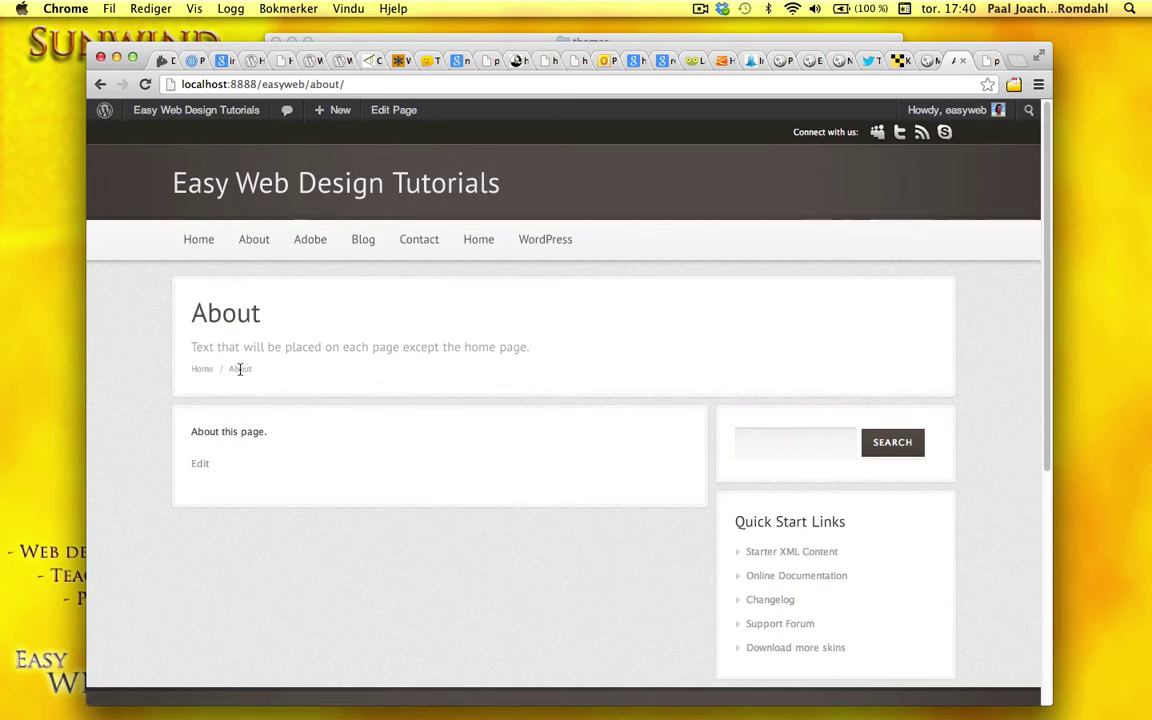
{"action": "mouse_move", "coordinate": [305, 239]}
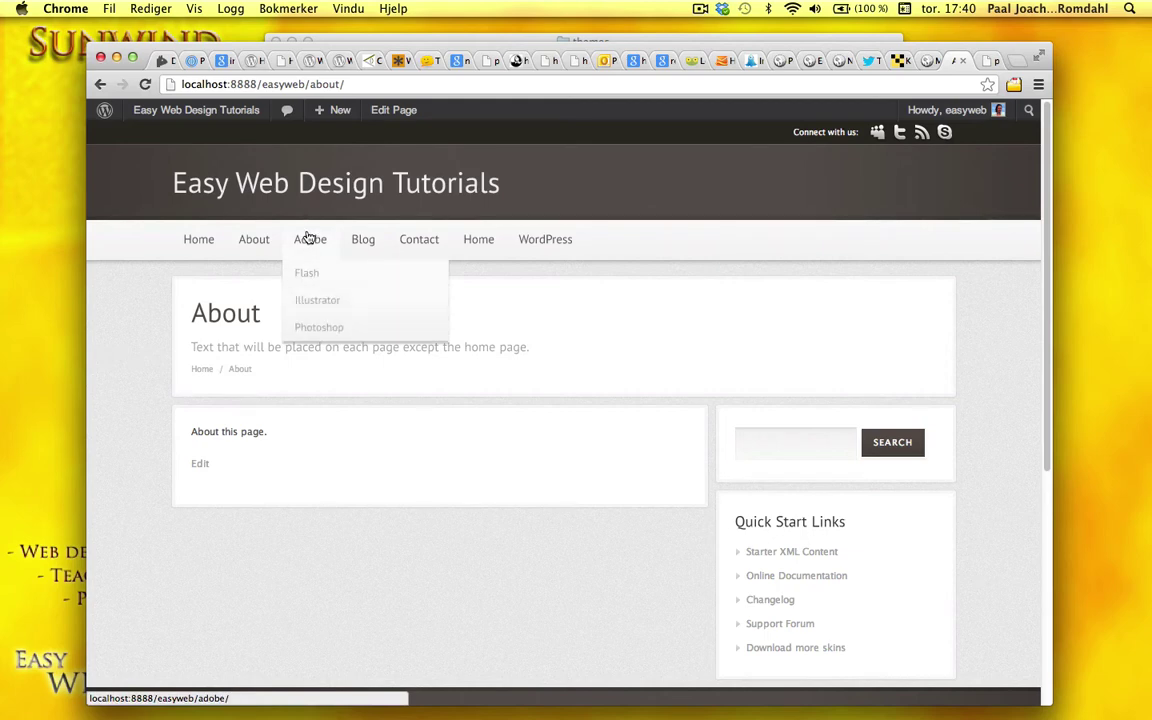
{"action": "left_click", "coordinate": [316, 327]}
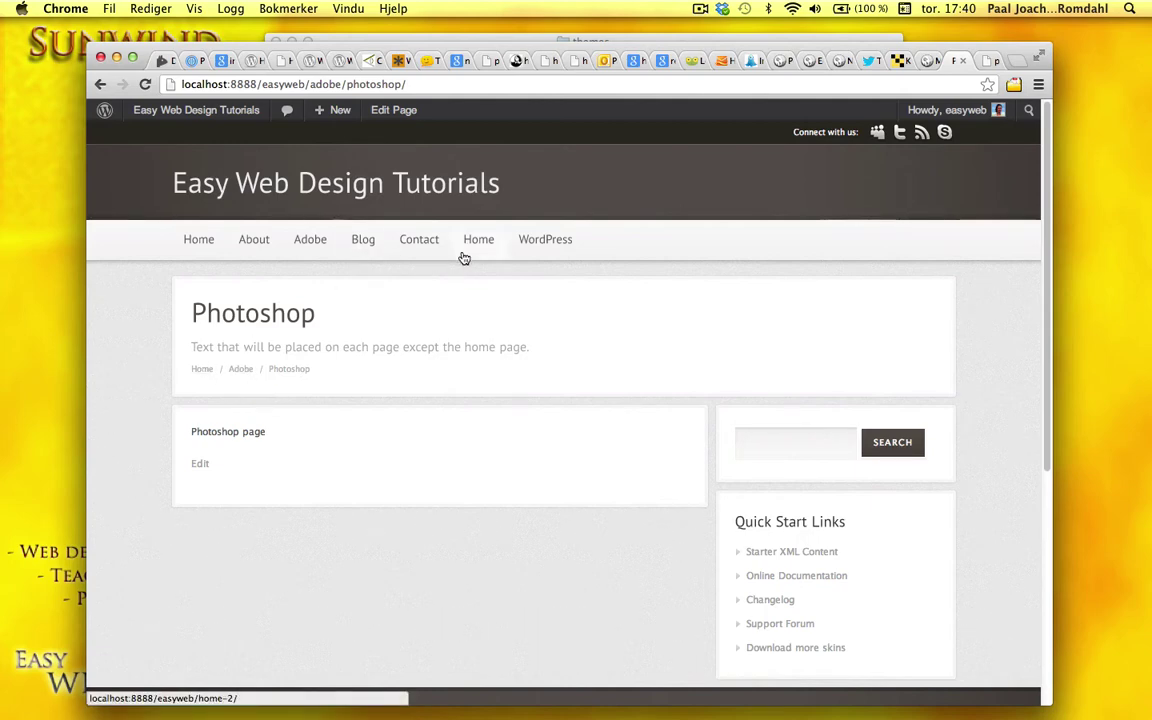
{"action": "mouse_move", "coordinate": [548, 242]}
{"action": "left_click", "coordinate": [545, 303]}
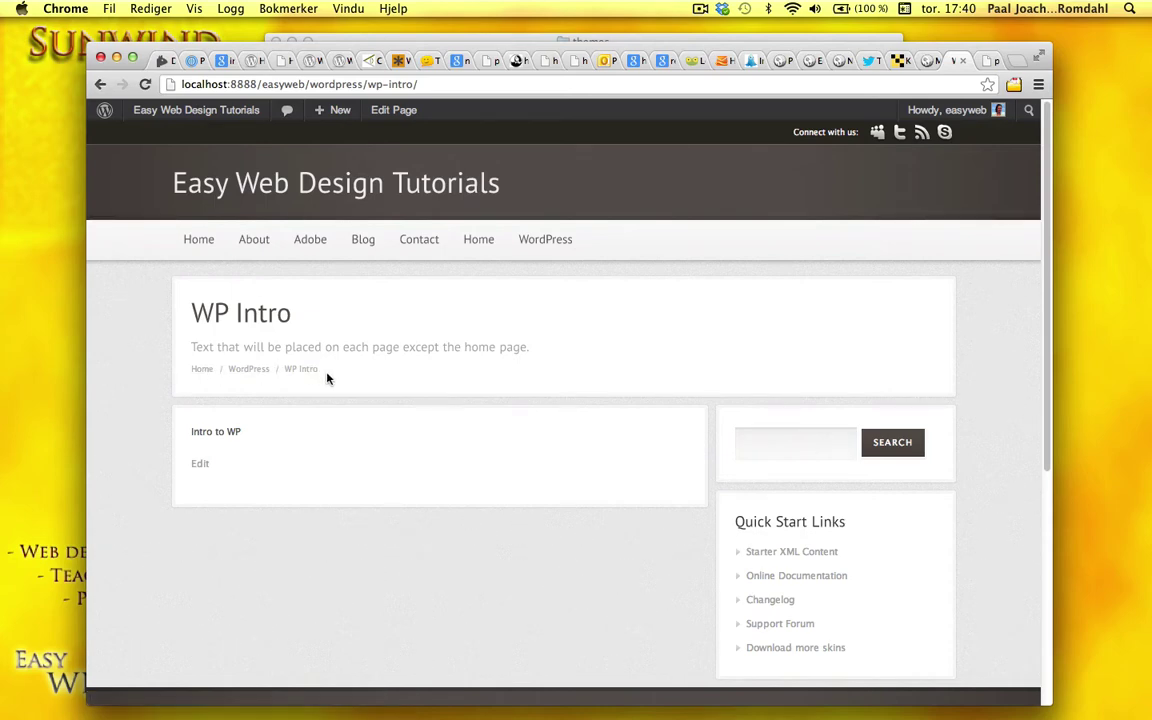
{"action": "left_click", "coordinate": [924, 62]}
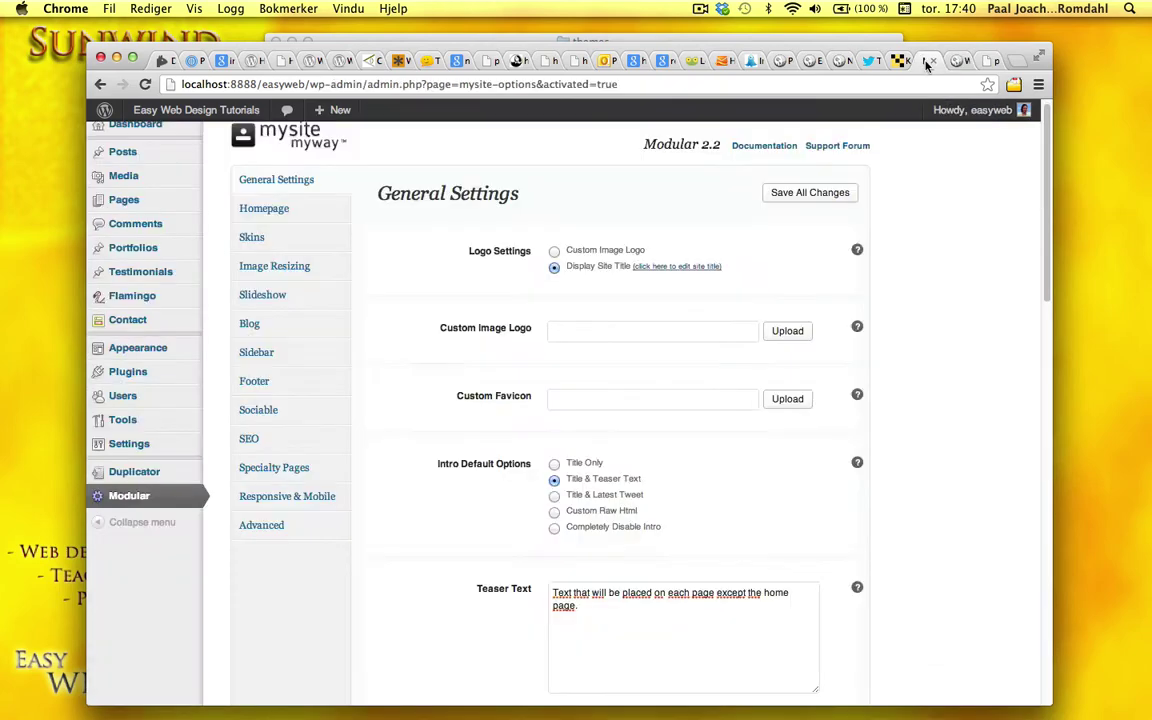
{"action": "scroll", "coordinate": [916, 391], "scroll_direction": "down", "scroll_amount": 10}
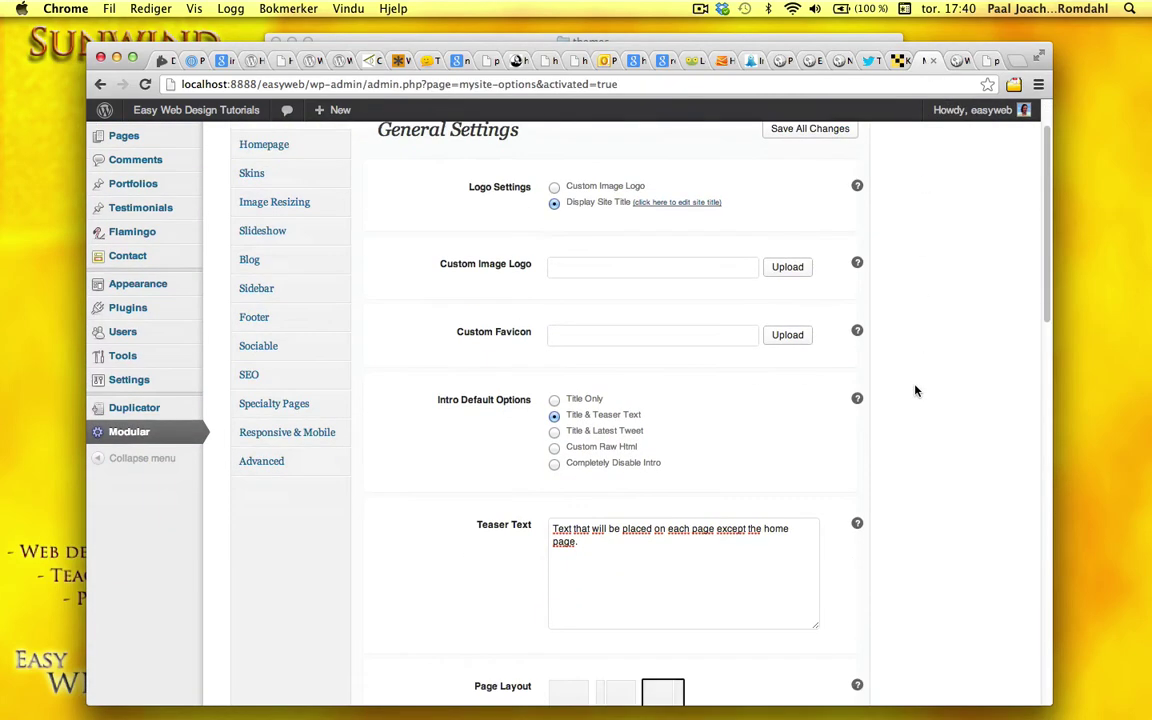
{"action": "scroll", "coordinate": [916, 391], "scroll_direction": "down", "scroll_amount": 1}
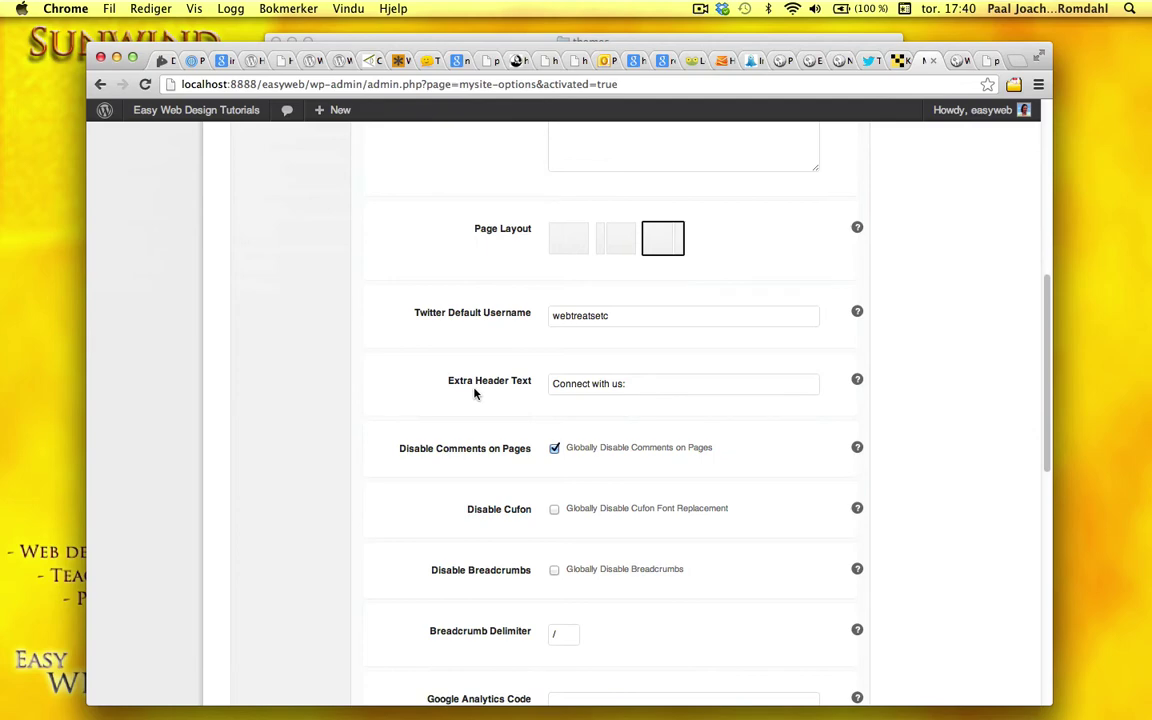
{"action": "scroll", "coordinate": [964, 434], "scroll_direction": "up", "scroll_amount": 10}
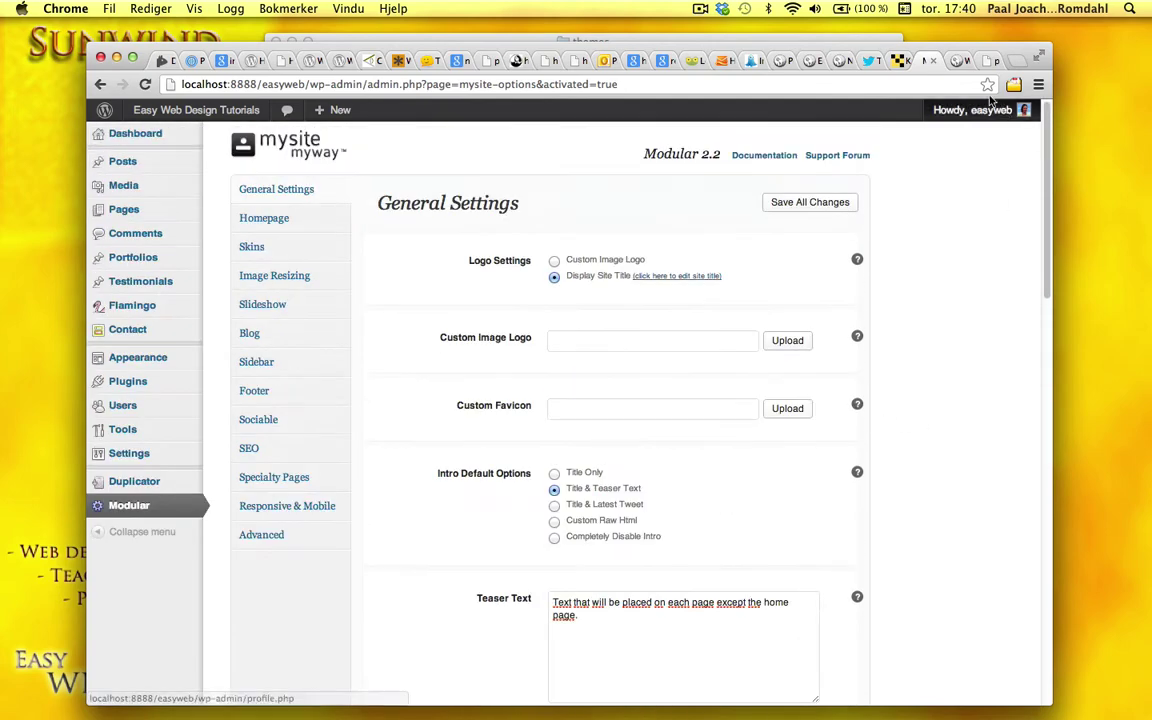
{"action": "key", "text": "ctrl+Tab"}
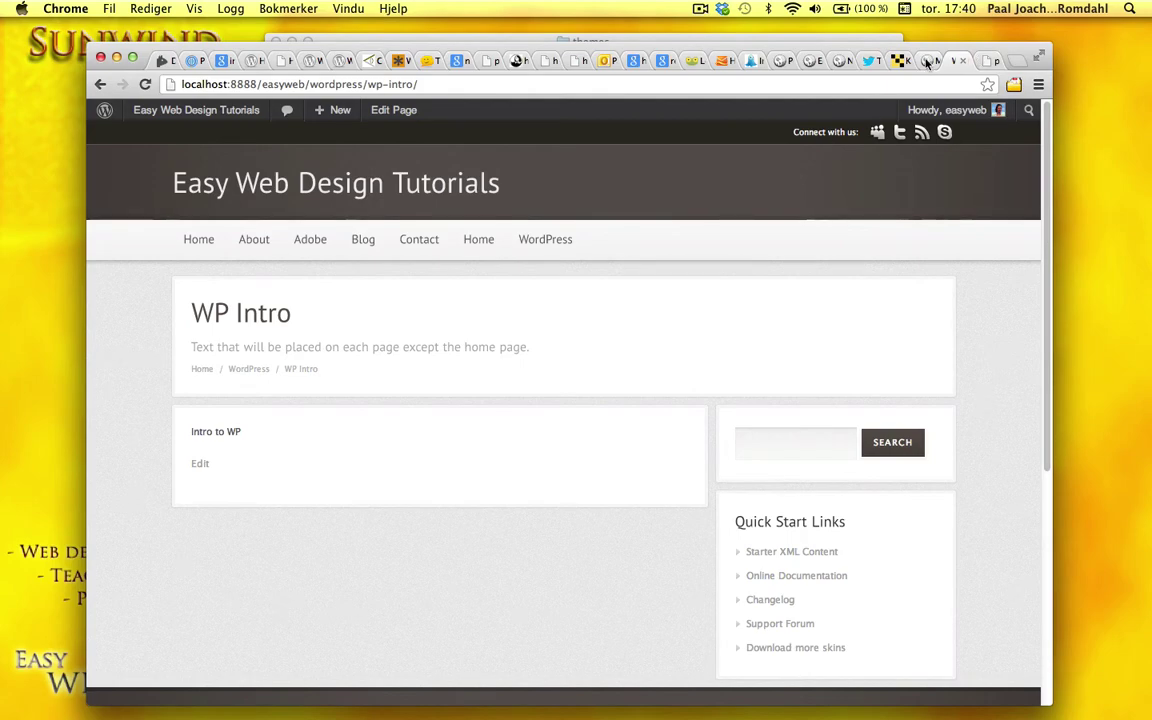
{"action": "key", "text": "ctrl+shift+Tab"}
{"action": "scroll", "coordinate": [913, 509], "scroll_direction": "down", "scroll_amount": 5}
{"action": "scroll", "coordinate": [914, 510], "scroll_direction": "down", "scroll_amount": 5}
{"action": "scroll", "coordinate": [679, 352], "scroll_direction": "up", "scroll_amount": 1}
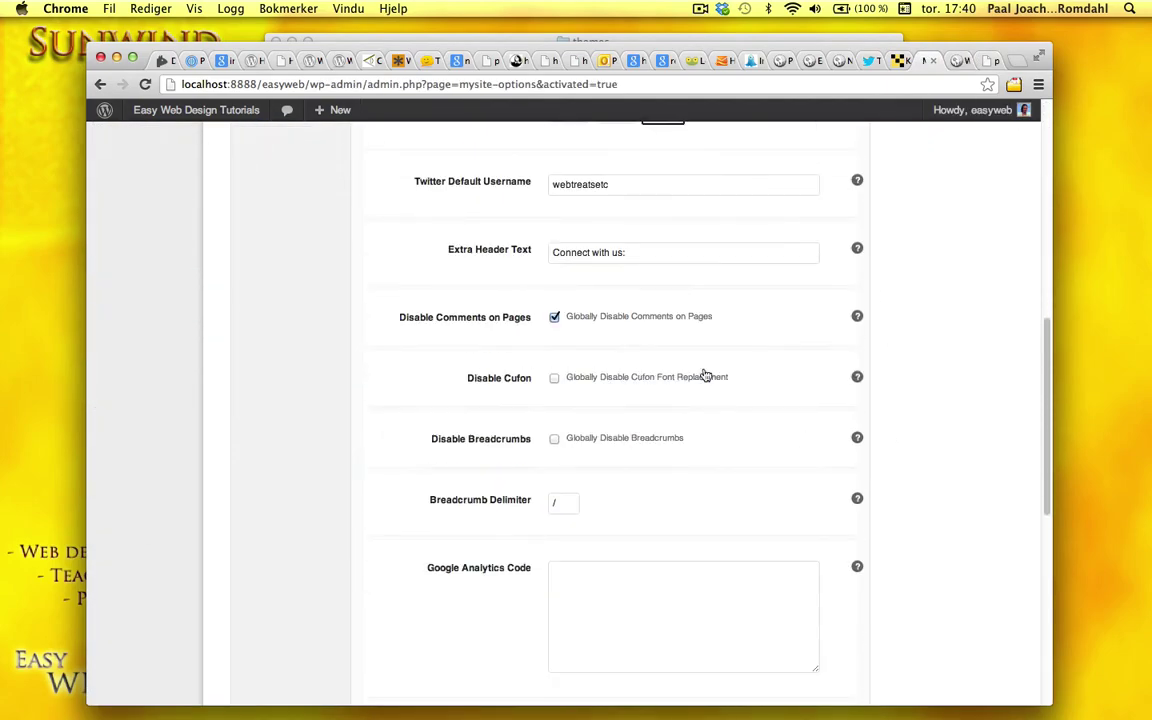
{"action": "left_click_drag", "start_coordinate": [627, 252], "coordinate": [538, 257]}
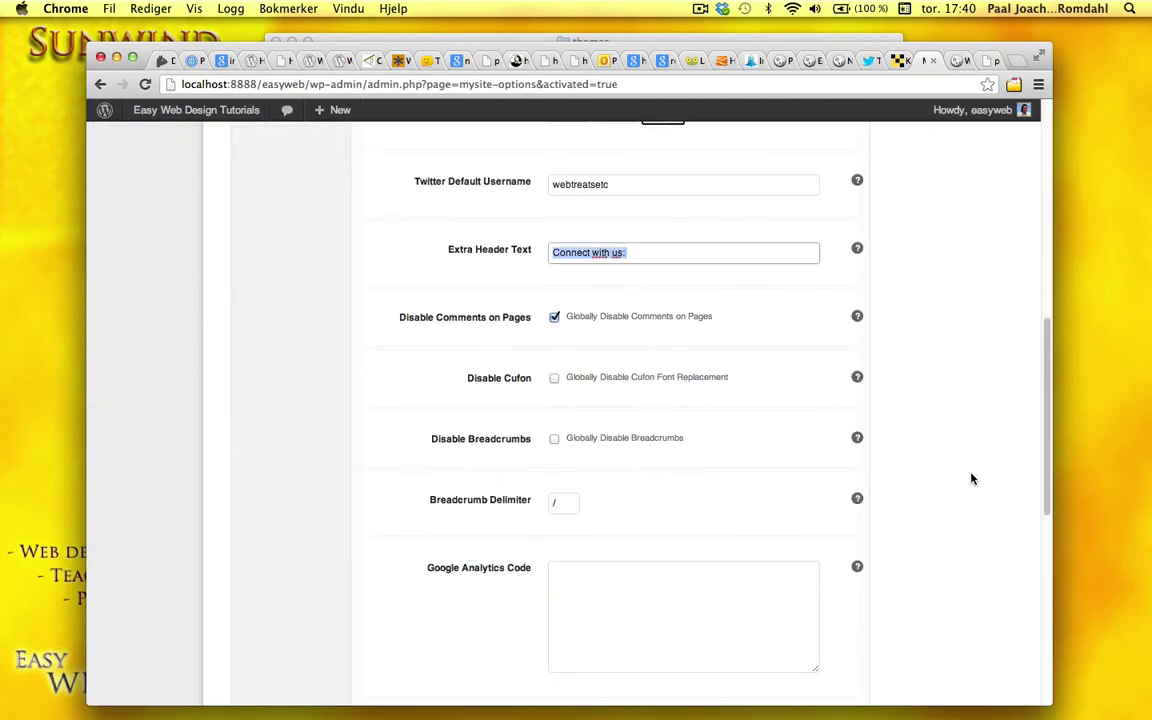
{"action": "scroll", "coordinate": [975, 487], "scroll_direction": "up", "scroll_amount": 10}
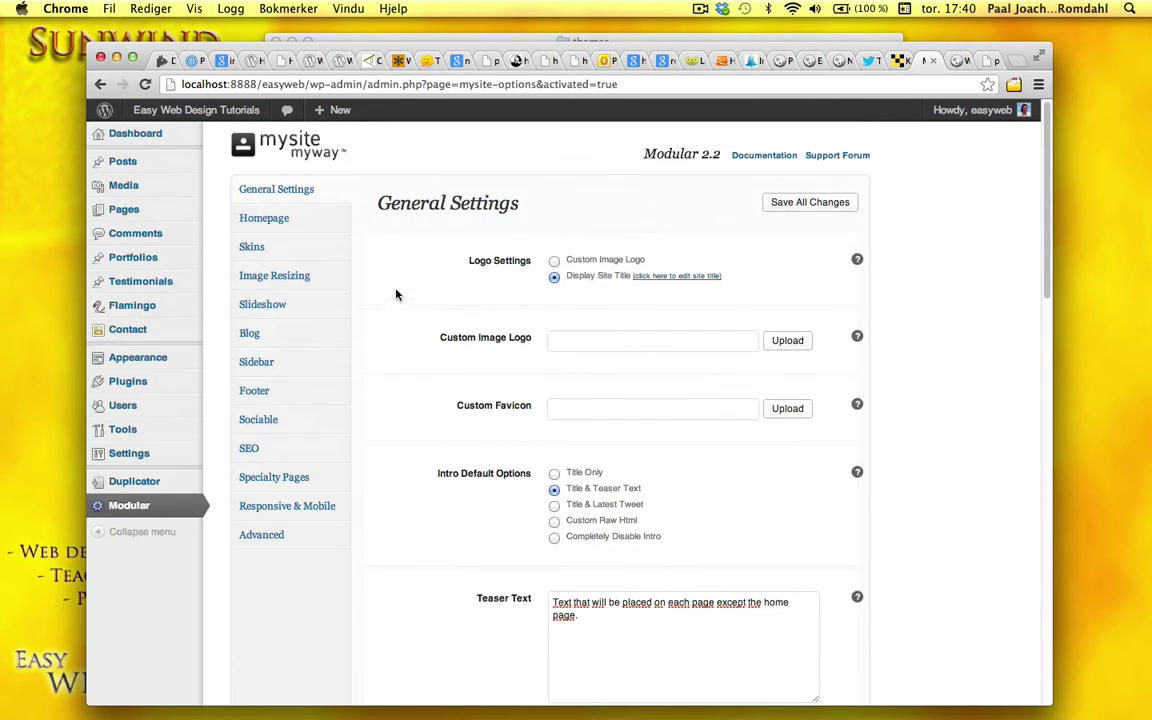
Replace the Homepage Call to Action Text with 'Hi you have now reached Easy Wed Design Tutorials.' and save.
{"action": "left_click", "coordinate": [290, 224]}
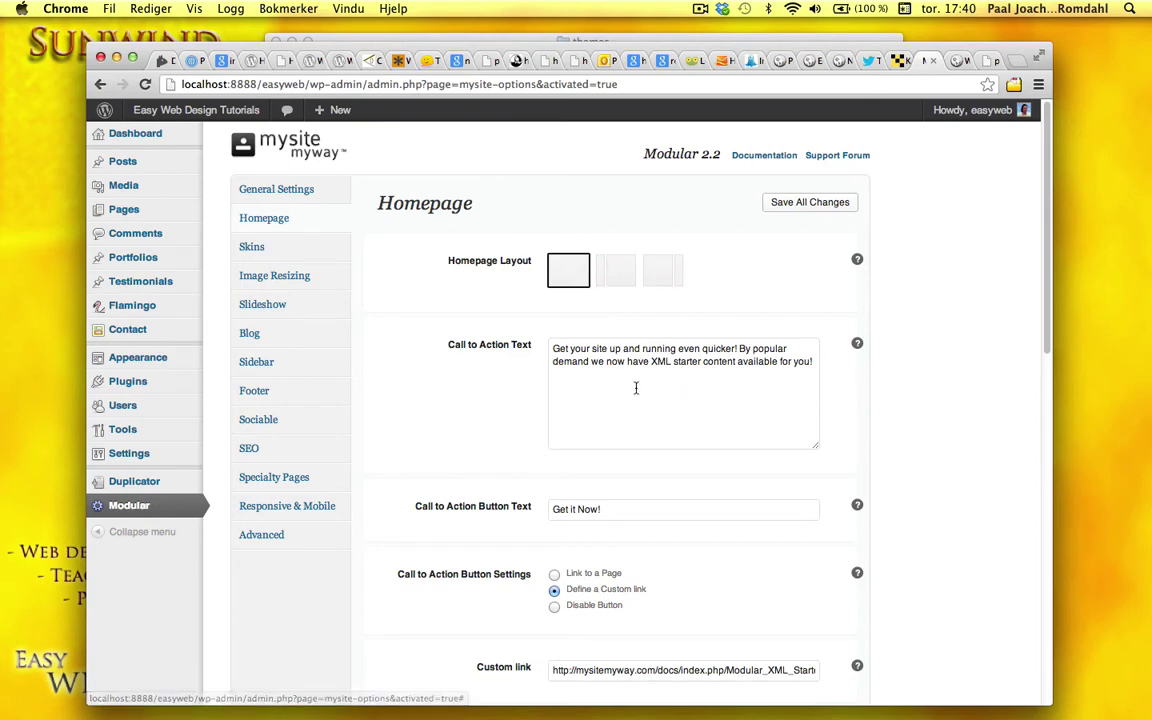
{"action": "left_click", "coordinate": [603, 402]}
{"action": "left_click_drag", "start_coordinate": [603, 402], "coordinate": [549, 345]}
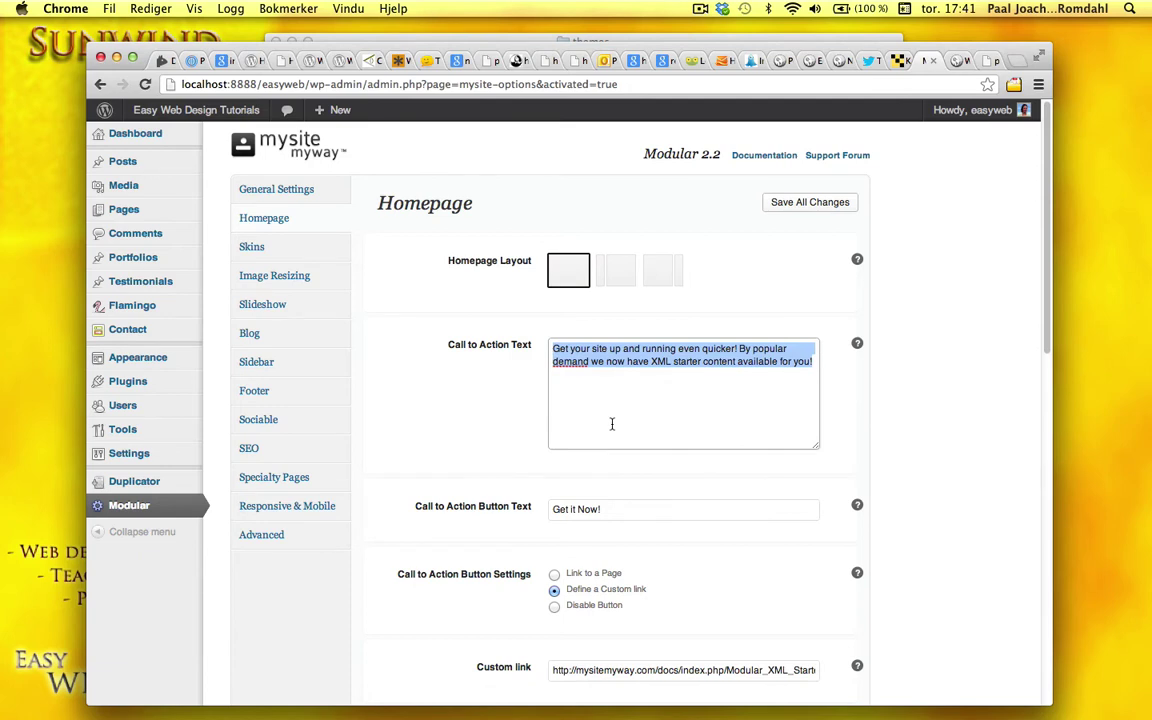
{"action": "type", "text": "Hi"}
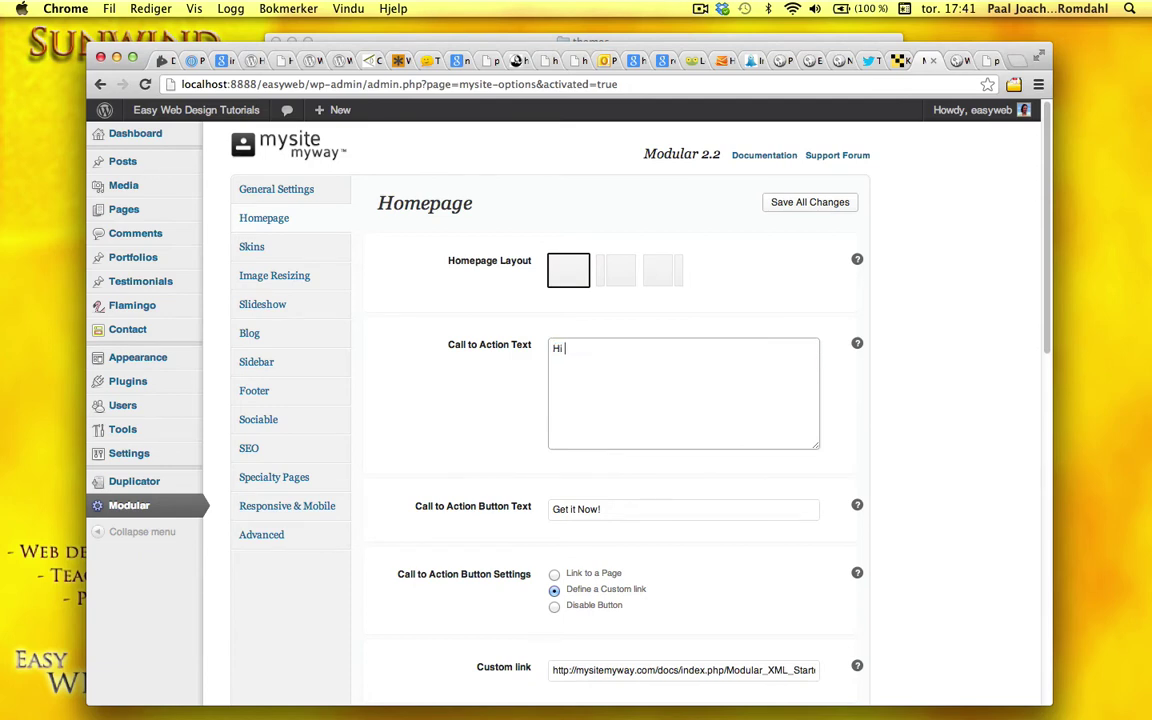
{"action": "type", "text": " you have now reached Easy Wed Desin"}
{"action": "key", "text": "BackSpace"}
{"action": "key", "text": "BackSpace"}
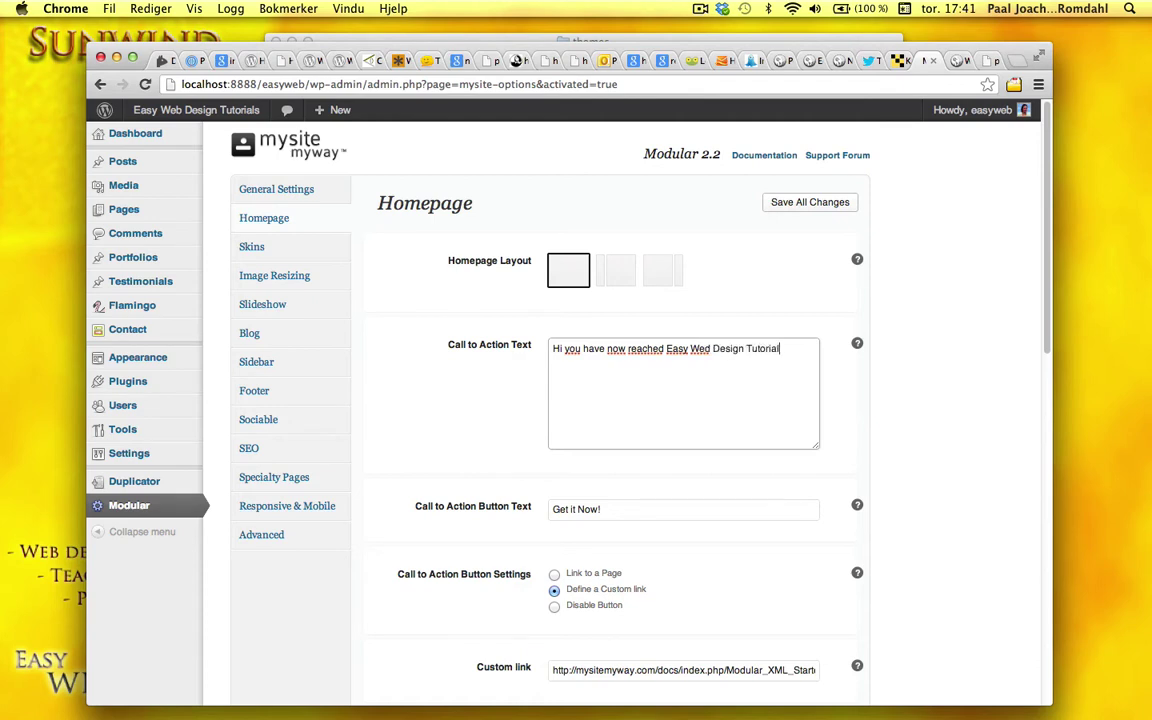
{"action": "type", "text": "ign Tutorials."}
{"action": "left_click", "coordinate": [788, 202]}
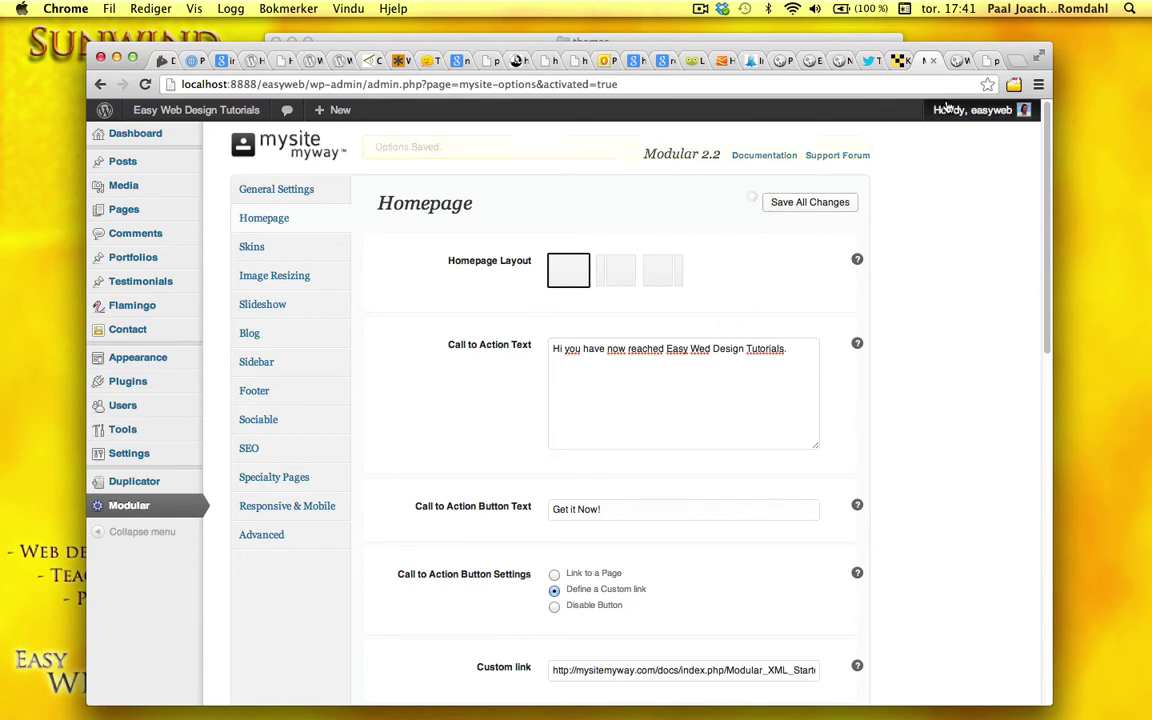
{"action": "left_click", "coordinate": [955, 62]}
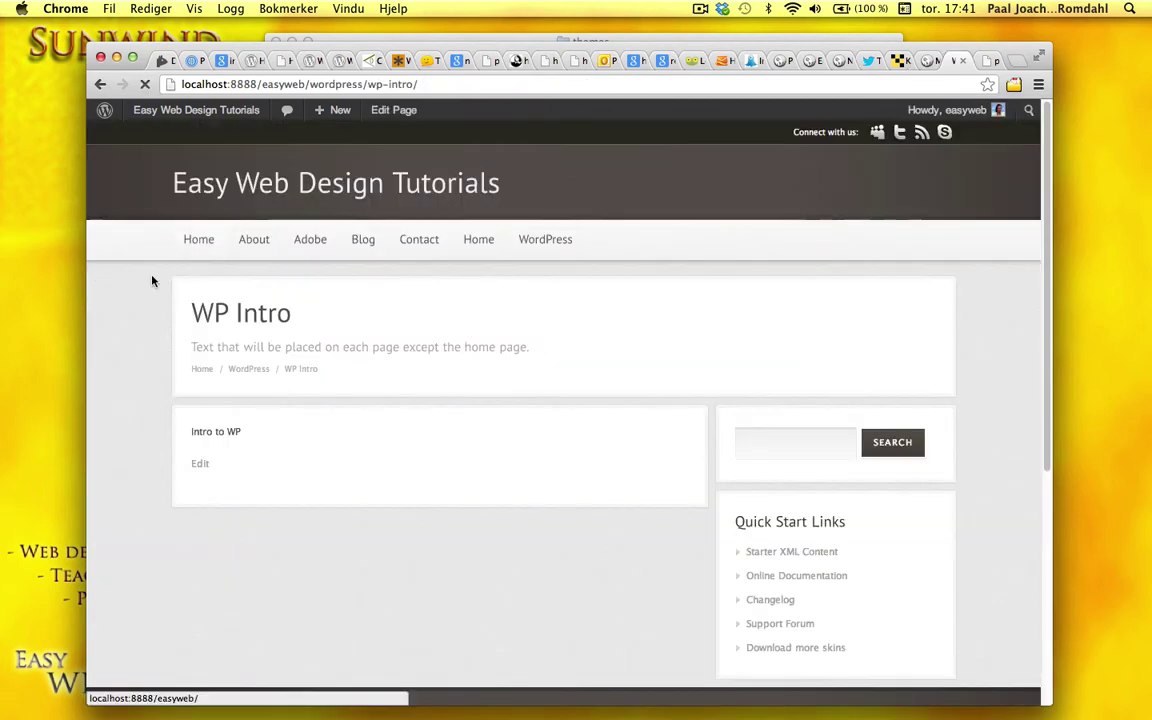
Scroll the front page down to the new call-to-action bar, then go back to Modular's Homepage options.
{"action": "left_click", "coordinate": [197, 241]}
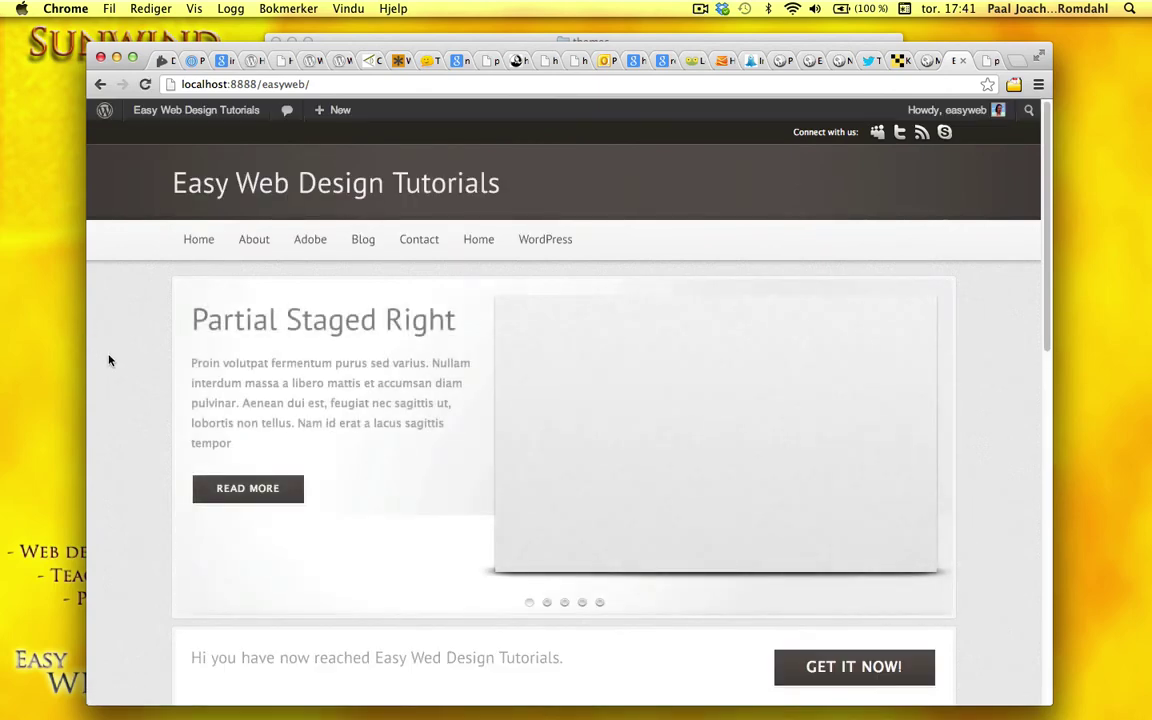
{"action": "scroll", "coordinate": [110, 360], "scroll_direction": "down", "scroll_amount": 2}
{"action": "scroll", "coordinate": [110, 360], "scroll_direction": "down", "scroll_amount": 1}
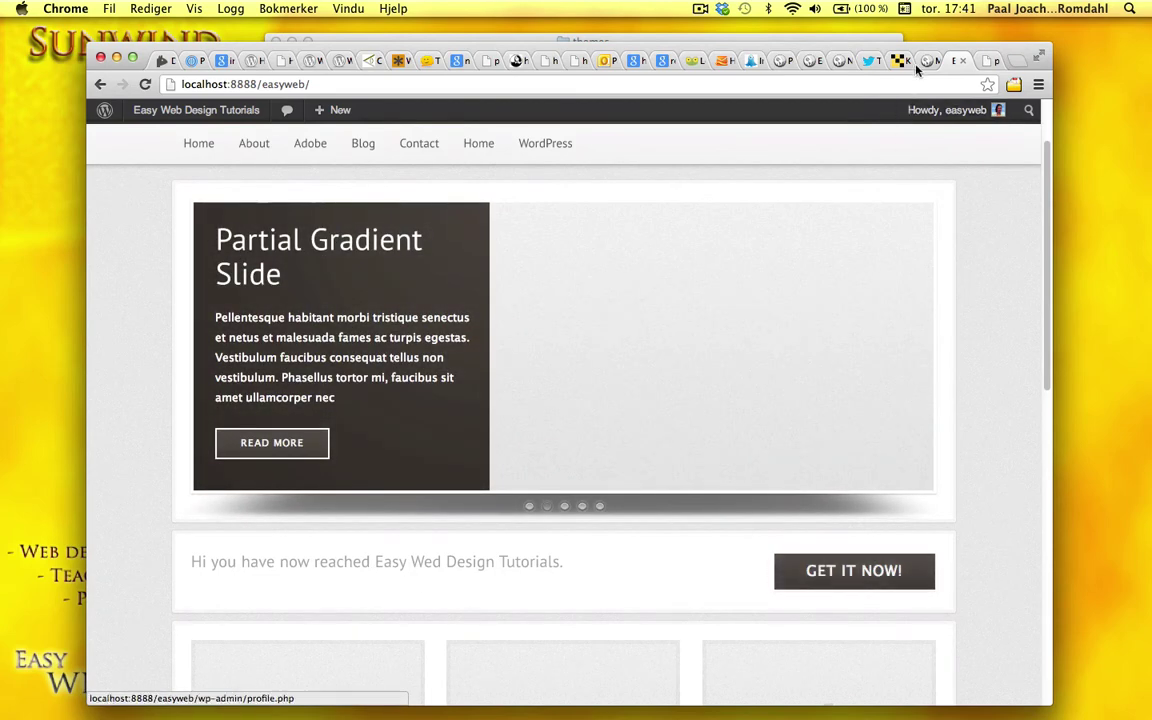
{"action": "key", "text": "super+bracketleft"}
{"action": "scroll", "coordinate": [921, 543], "scroll_direction": "down", "scroll_amount": 5}
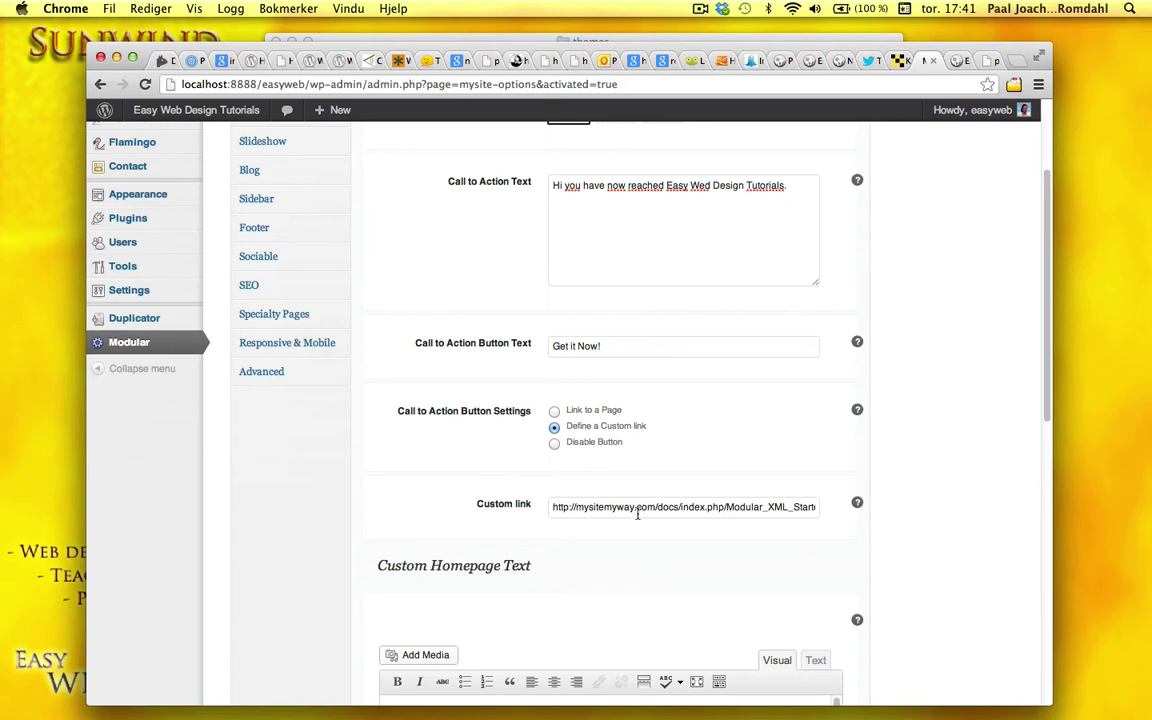
{"action": "scroll", "coordinate": [933, 547], "scroll_direction": "down", "scroll_amount": 5}
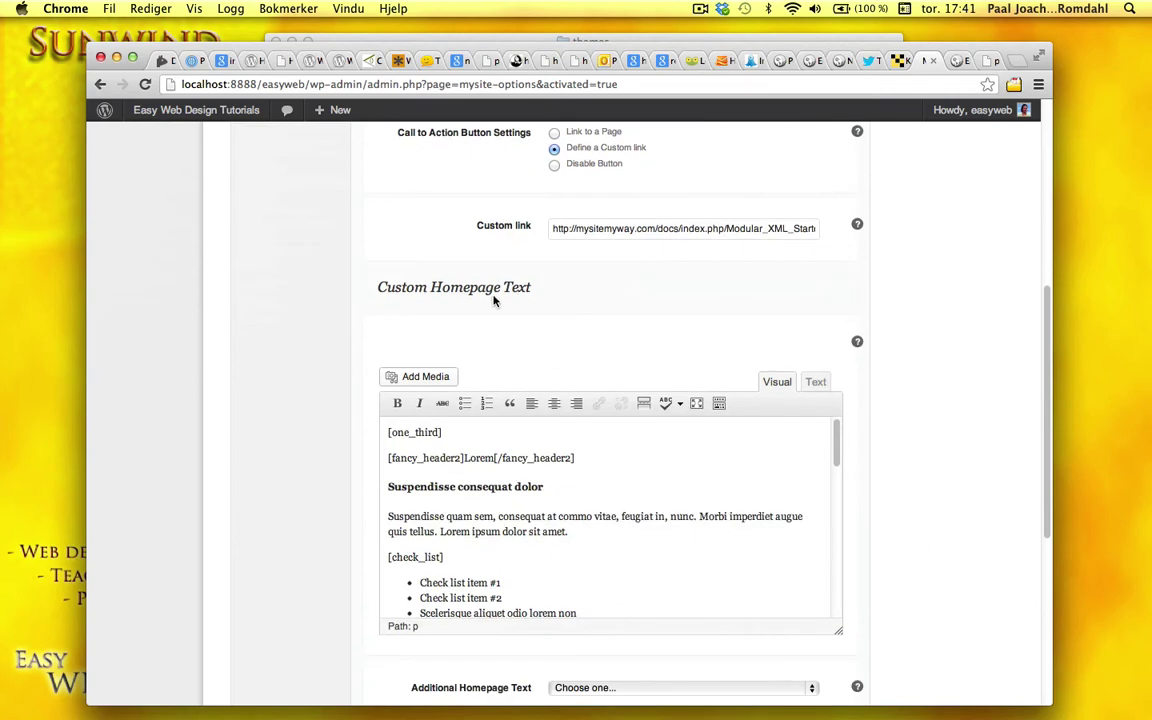
{"action": "scroll", "coordinate": [530, 560], "scroll_direction": "down", "scroll_amount": 6}
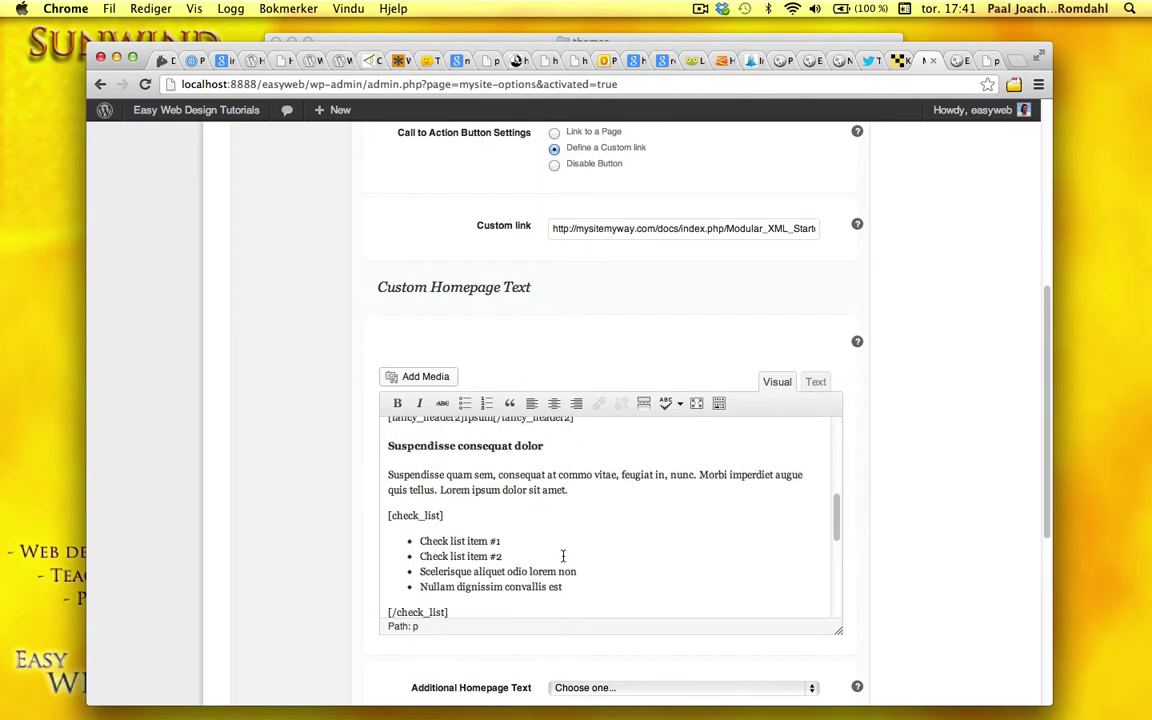
{"action": "scroll", "coordinate": [563, 556], "scroll_direction": "down", "scroll_amount": 1}
{"action": "scroll", "coordinate": [563, 556], "scroll_direction": "up", "scroll_amount": 5}
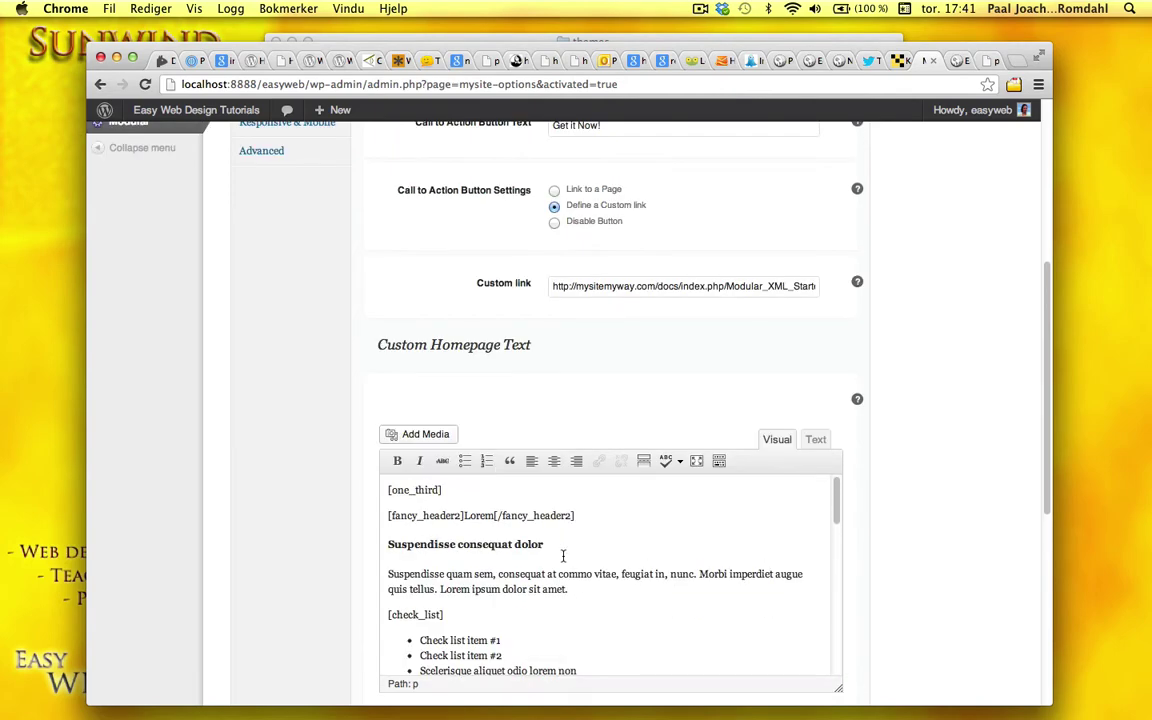
{"action": "left_click", "coordinate": [958, 60]}
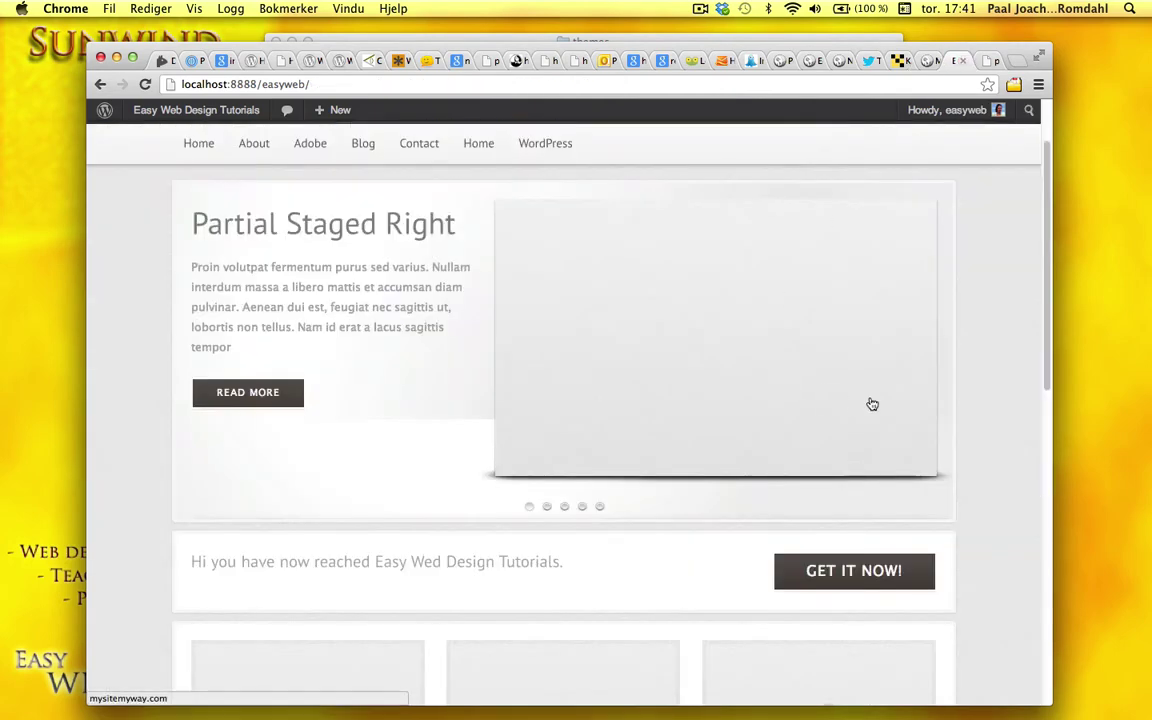
{"action": "scroll", "coordinate": [974, 414], "scroll_direction": "down", "scroll_amount": 5}
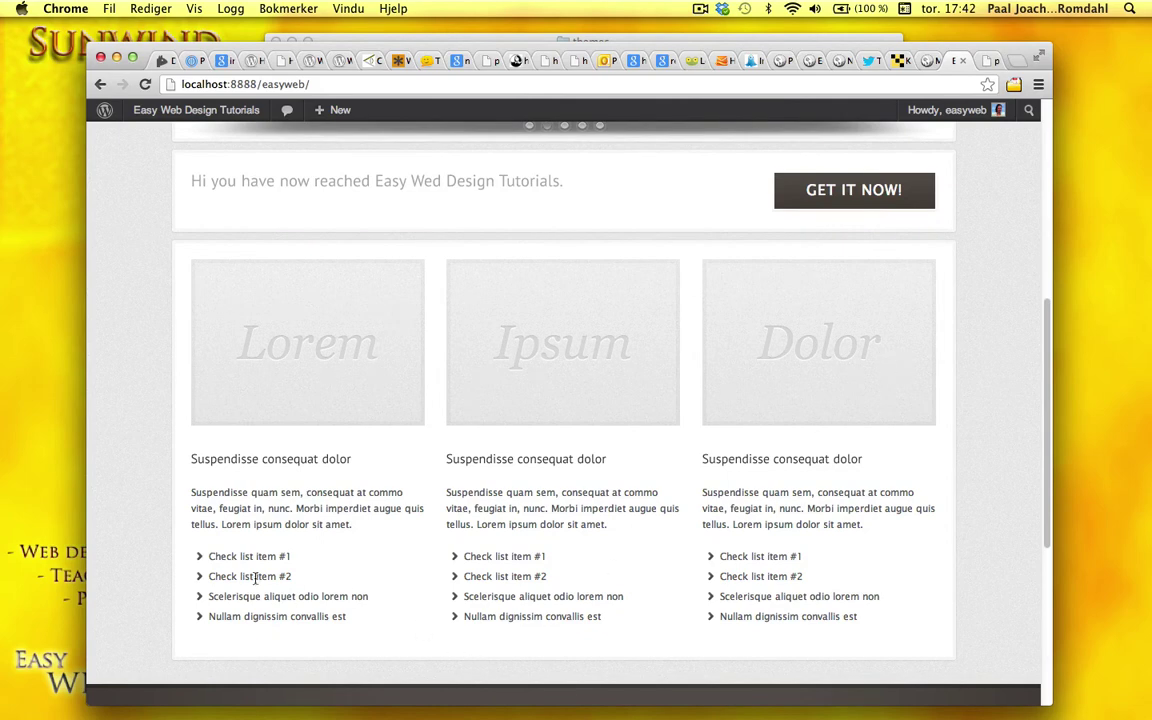
{"action": "left_click", "coordinate": [905, 61]}
{"action": "scroll", "coordinate": [477, 562], "scroll_direction": "down", "scroll_amount": 1}
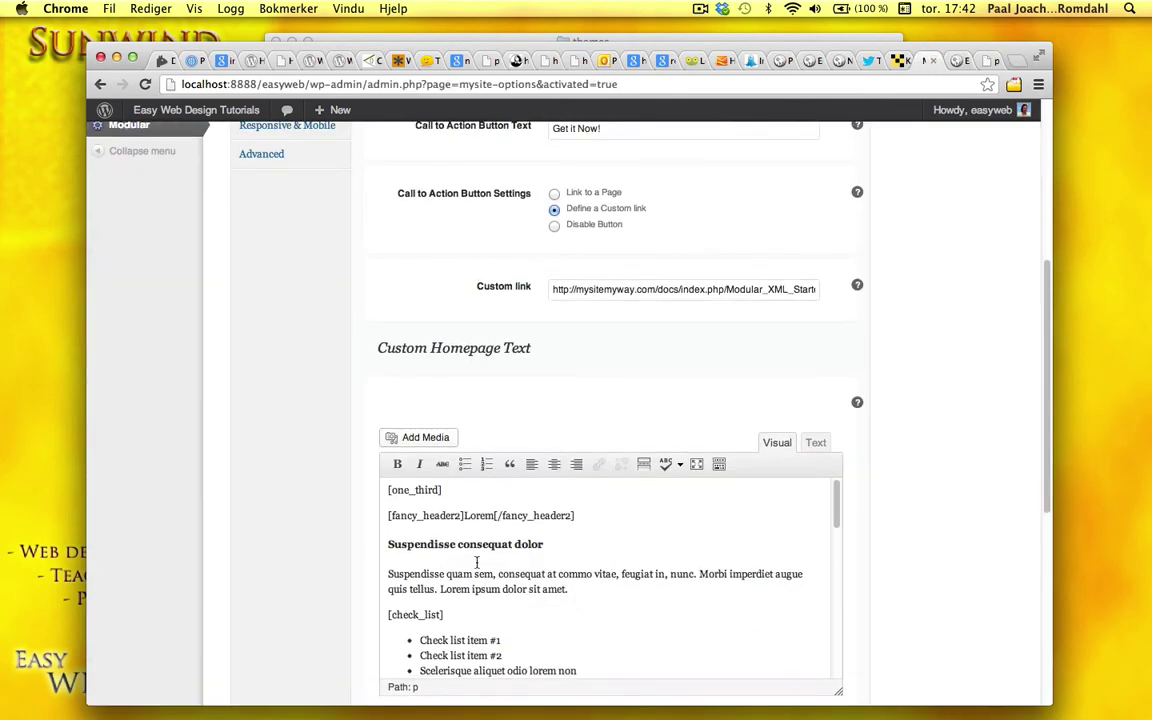
{"action": "scroll", "coordinate": [473, 562], "scroll_direction": "up", "scroll_amount": 1}
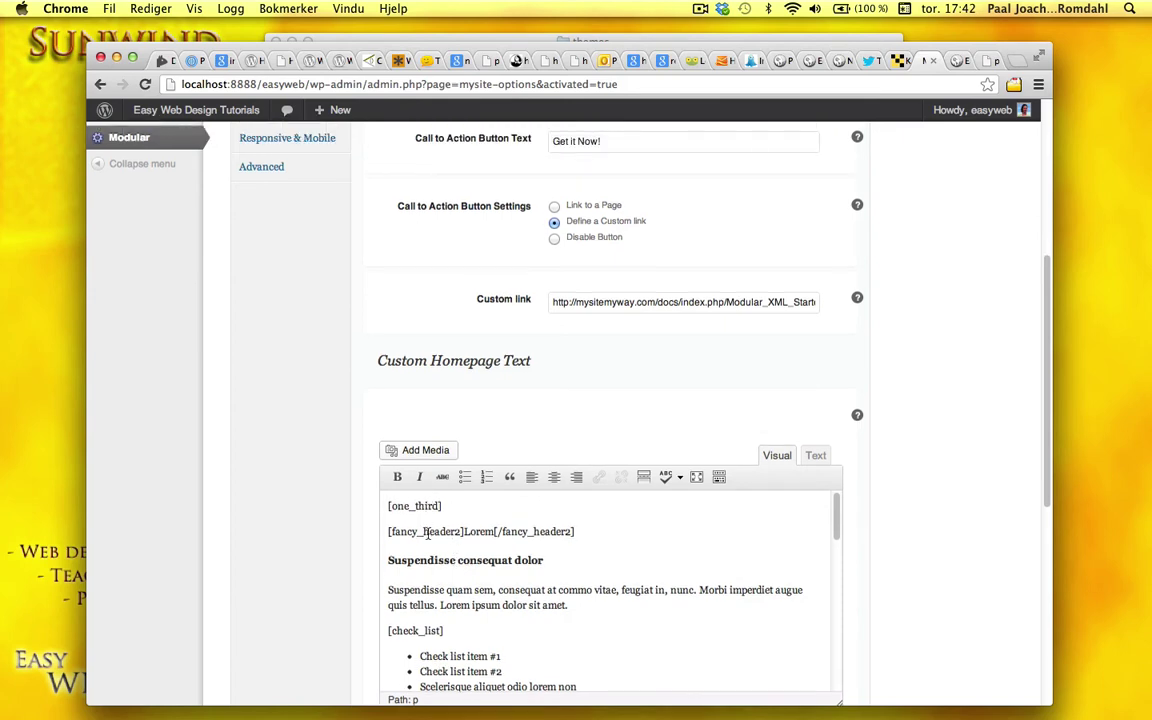
{"action": "scroll", "coordinate": [464, 536], "scroll_direction": "down", "scroll_amount": 3}
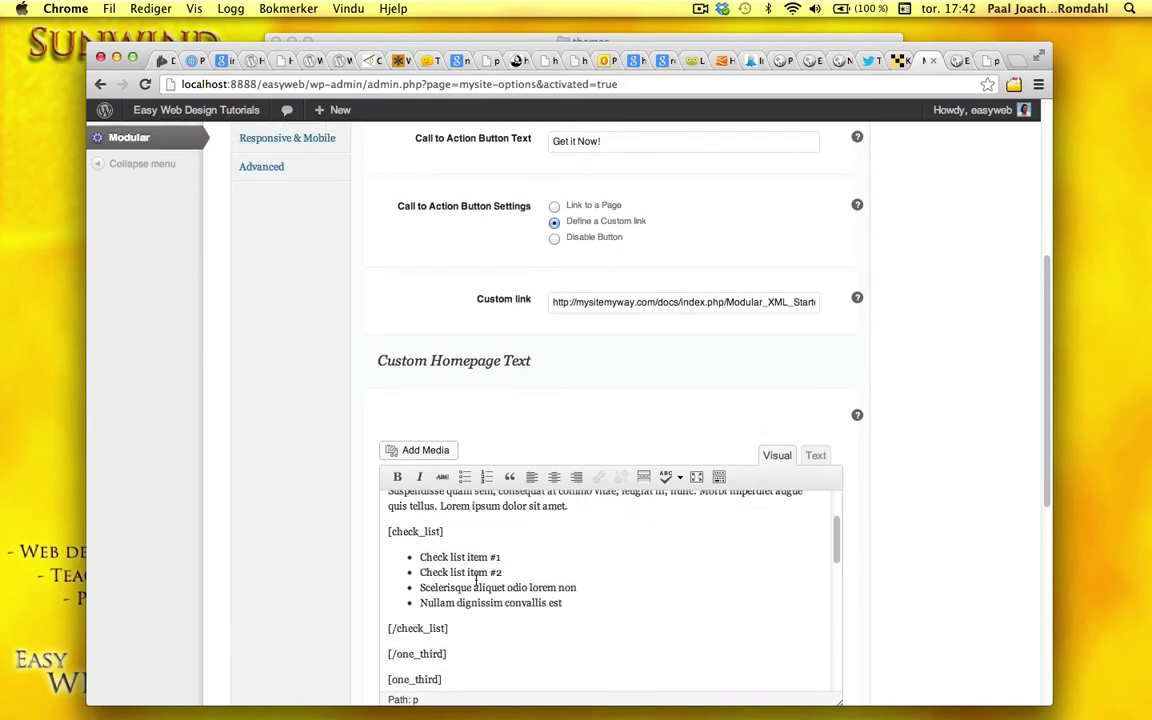
{"action": "scroll", "coordinate": [476, 580], "scroll_direction": "down", "scroll_amount": 4}
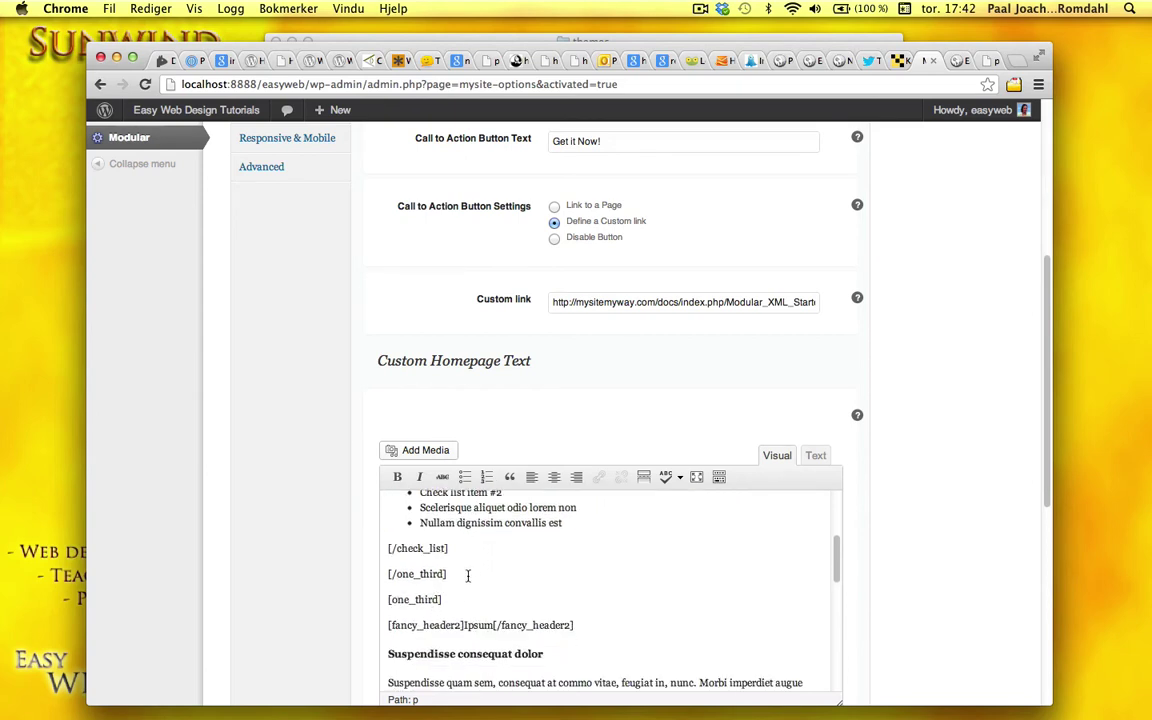
{"action": "left_click_drag", "start_coordinate": [467, 576], "coordinate": [388, 597]}
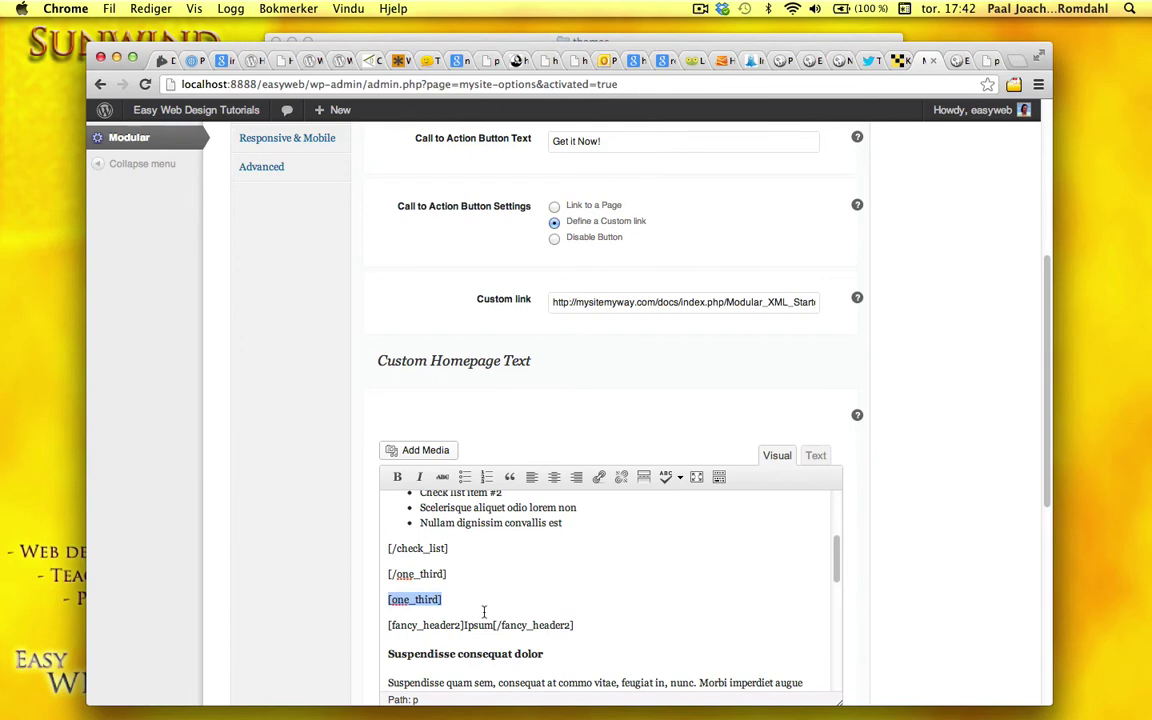
{"action": "scroll", "coordinate": [484, 611], "scroll_direction": "down", "scroll_amount": 8}
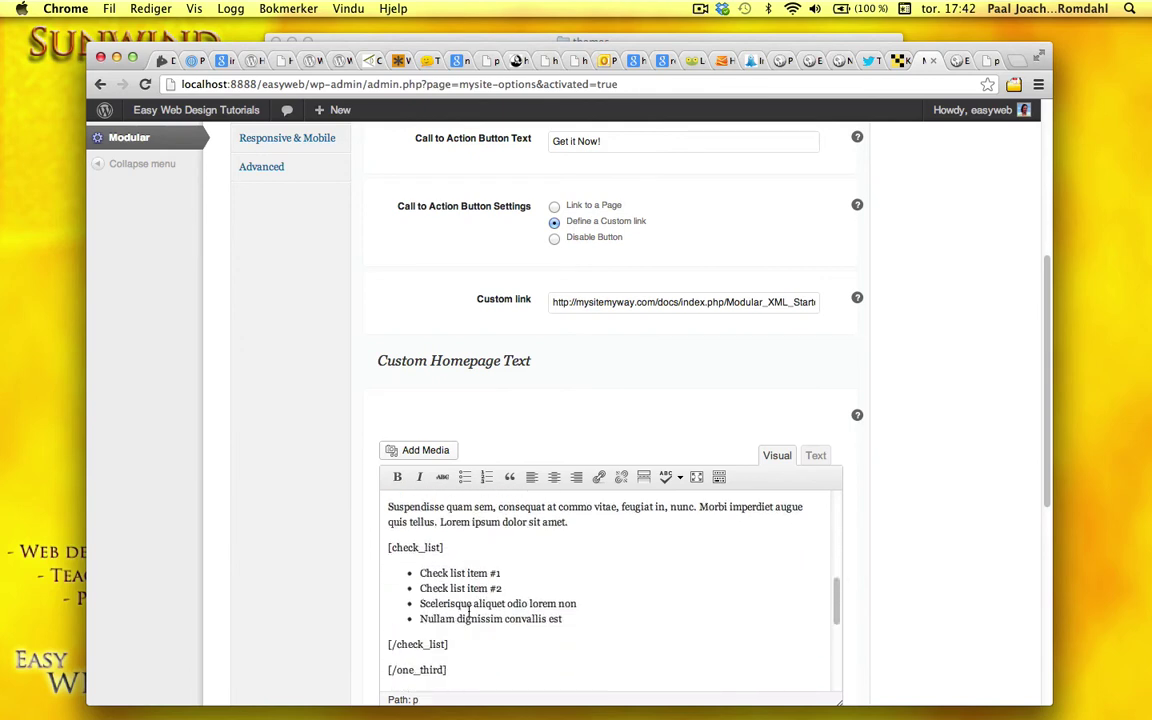
{"action": "scroll", "coordinate": [470, 610], "scroll_direction": "down", "scroll_amount": 6}
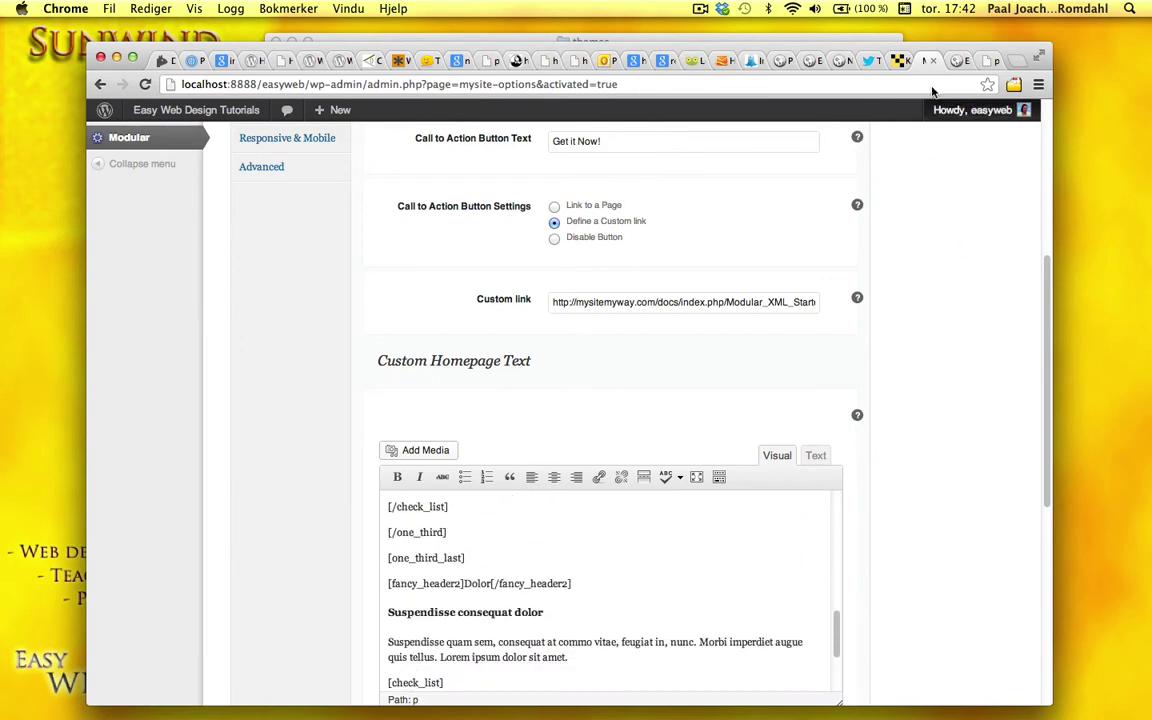
{"action": "left_click", "coordinate": [955, 62]}
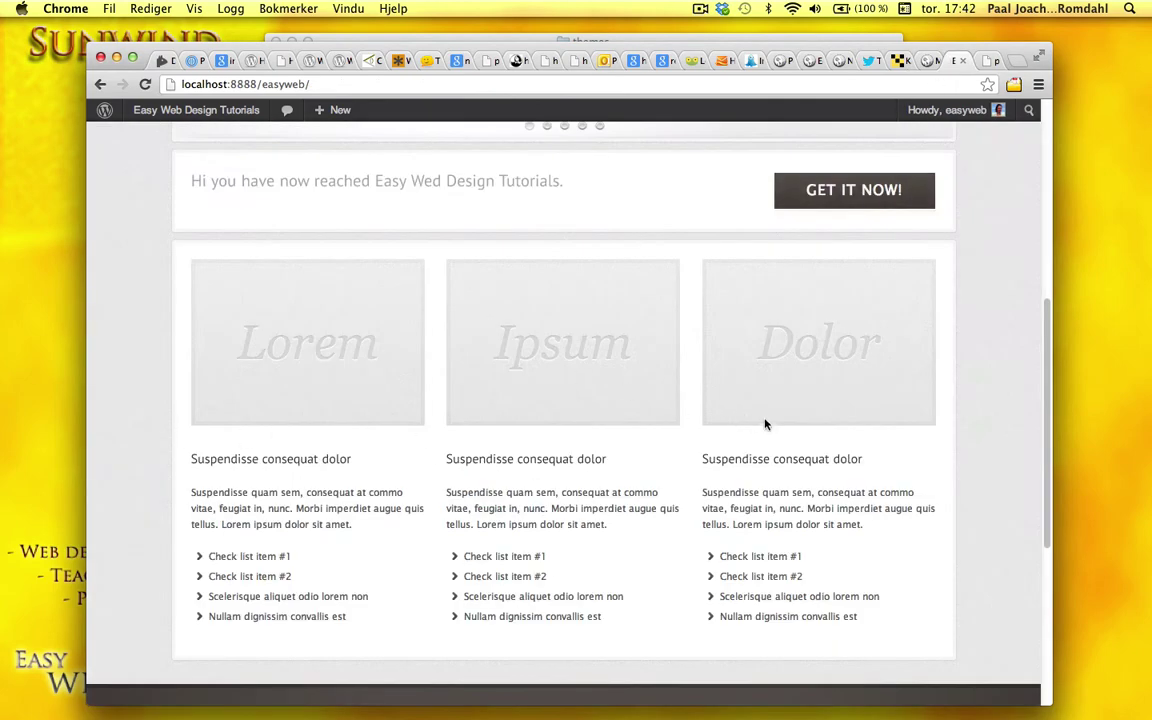
{"action": "scroll", "coordinate": [846, 490], "scroll_direction": "up", "scroll_amount": 6}
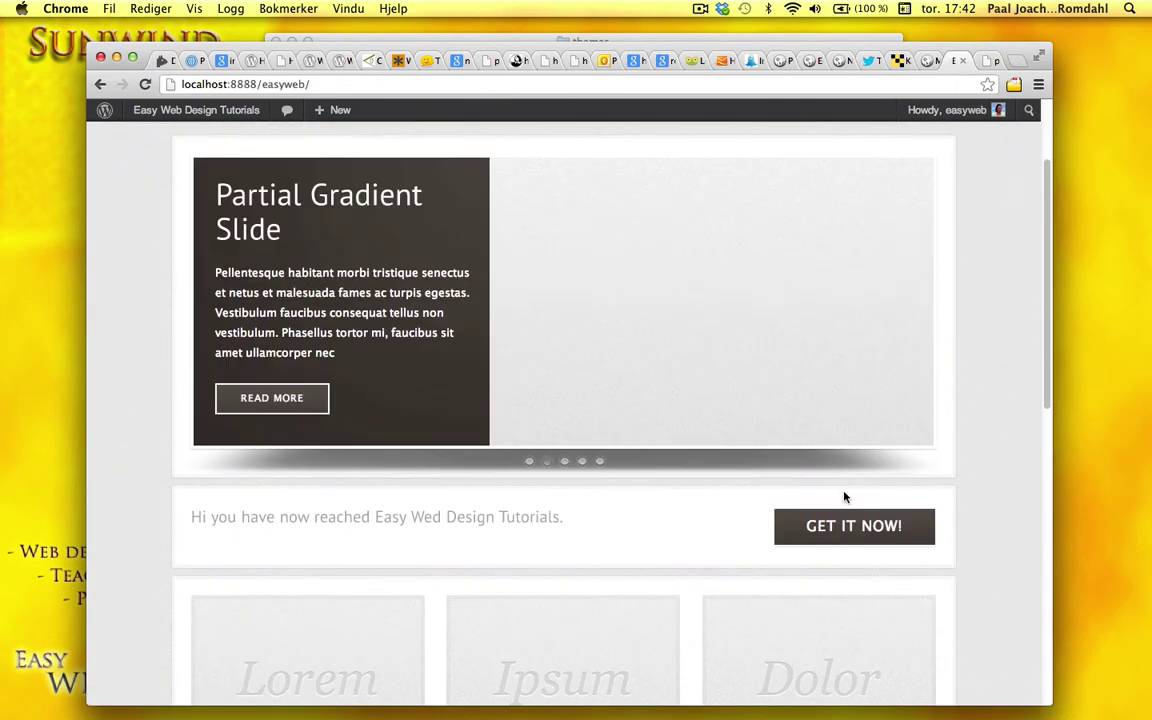
{"action": "left_click", "coordinate": [930, 62]}
{"action": "scroll", "coordinate": [905, 540], "scroll_direction": "down", "scroll_amount": 5}
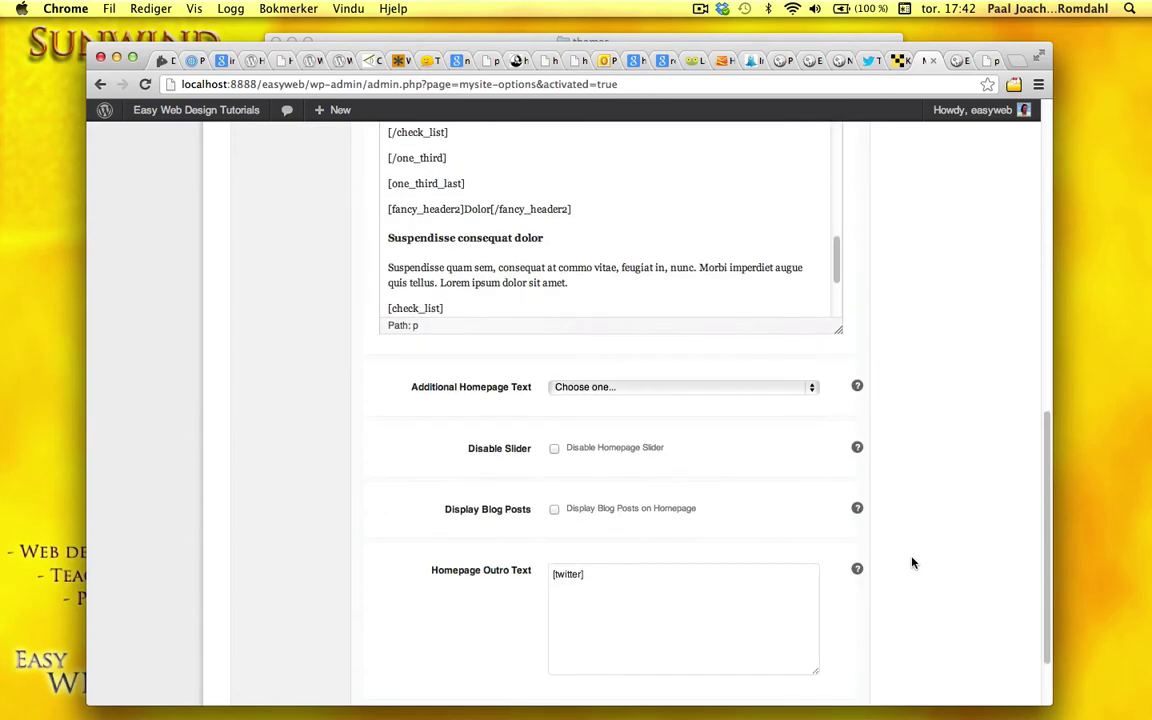
{"action": "scroll", "coordinate": [912, 563], "scroll_direction": "up", "scroll_amount": 7}
{"action": "scroll", "coordinate": [912, 563], "scroll_direction": "up", "scroll_amount": 4}
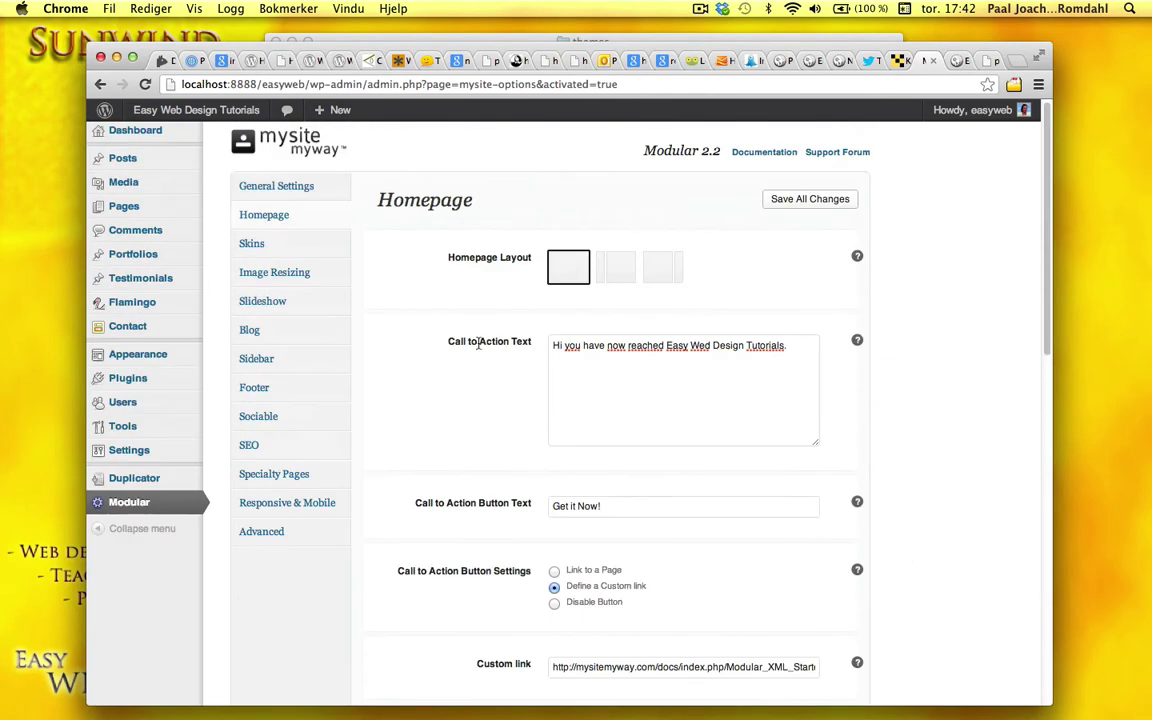
Activate the blue.css skin in Modular's Skins settings.
{"action": "left_click", "coordinate": [306, 245]}
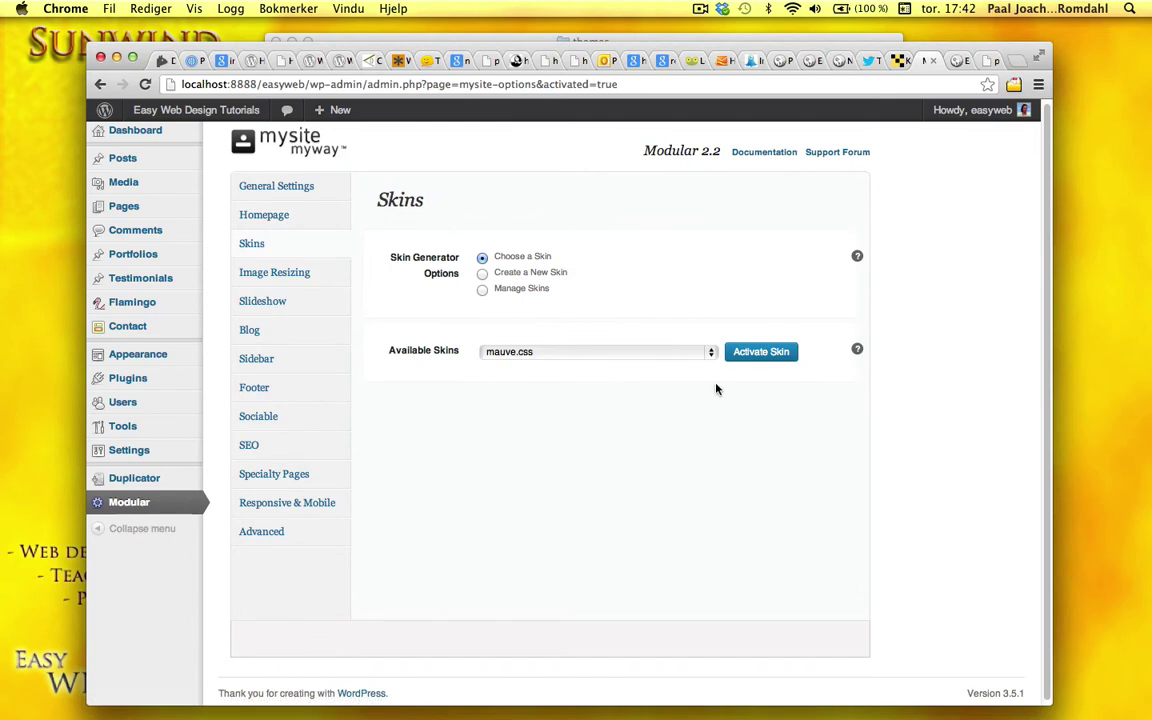
{"action": "left_click", "coordinate": [713, 353]}
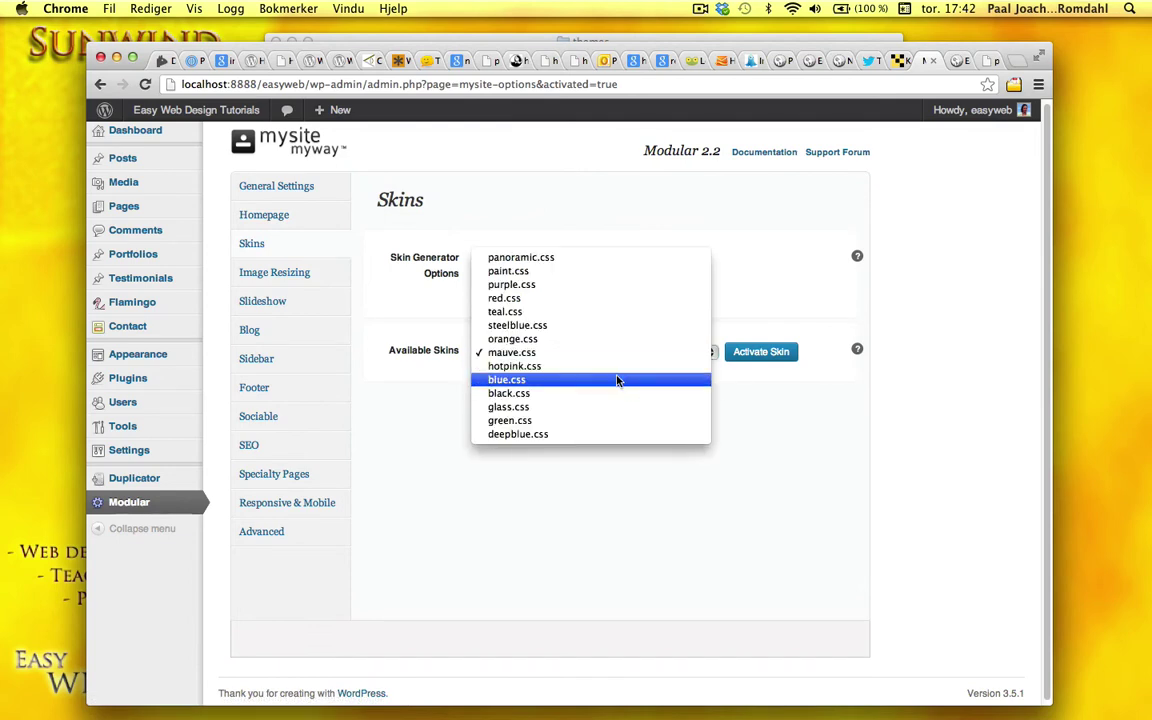
{"action": "left_click", "coordinate": [668, 381]}
{"action": "left_click", "coordinate": [763, 352]}
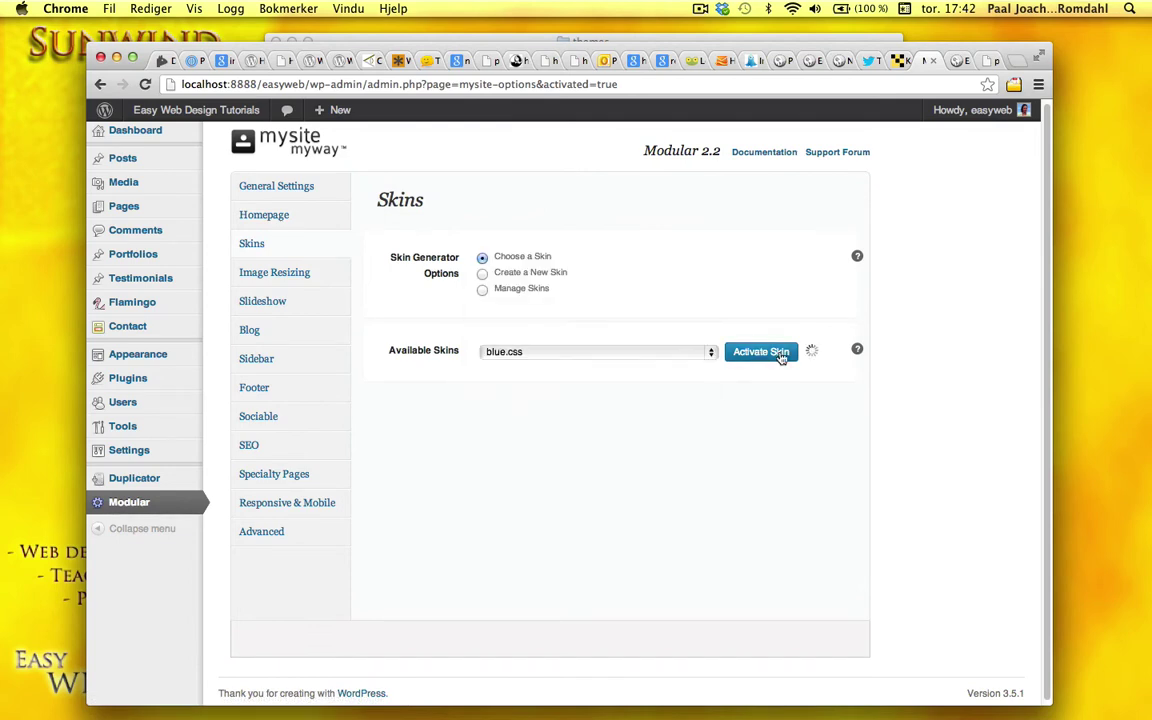
Reload the live site and scroll through it to view the blue skin.
{"action": "left_click", "coordinate": [955, 61]}
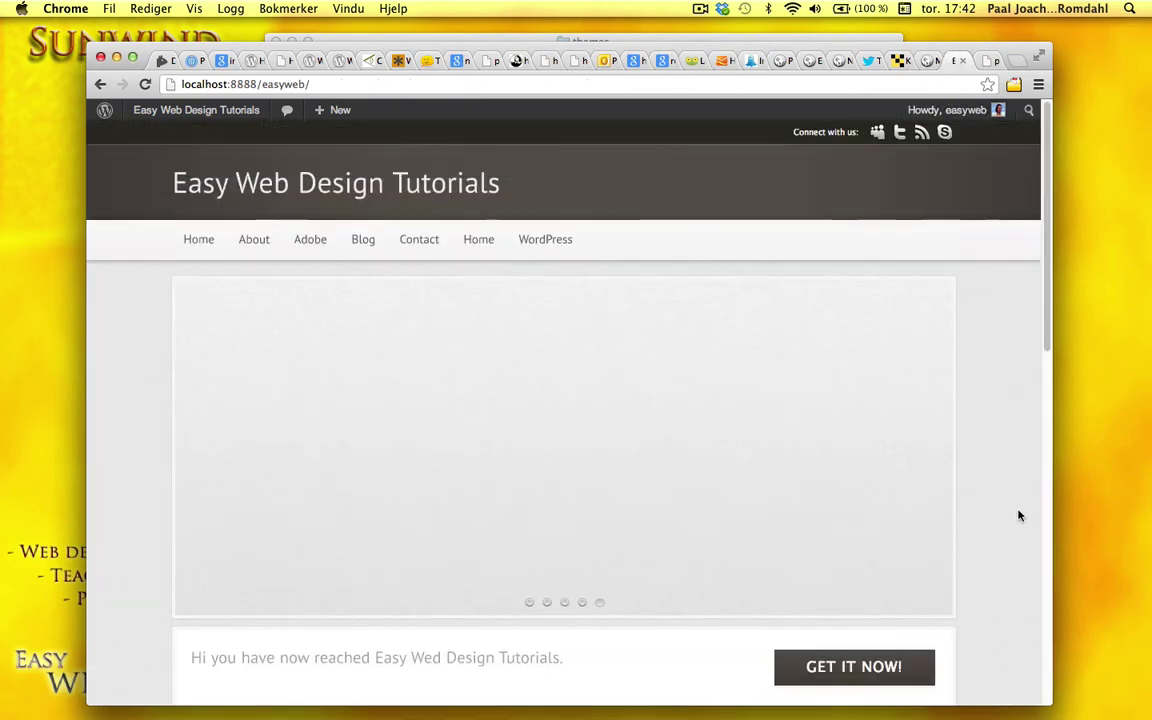
{"action": "scroll", "coordinate": [132, 399], "scroll_direction": "down", "scroll_amount": 5}
{"action": "scroll", "coordinate": [132, 399], "scroll_direction": "down", "scroll_amount": 4}
{"action": "scroll", "coordinate": [132, 399], "scroll_direction": "up", "scroll_amount": 9}
{"action": "left_click", "coordinate": [145, 84]}
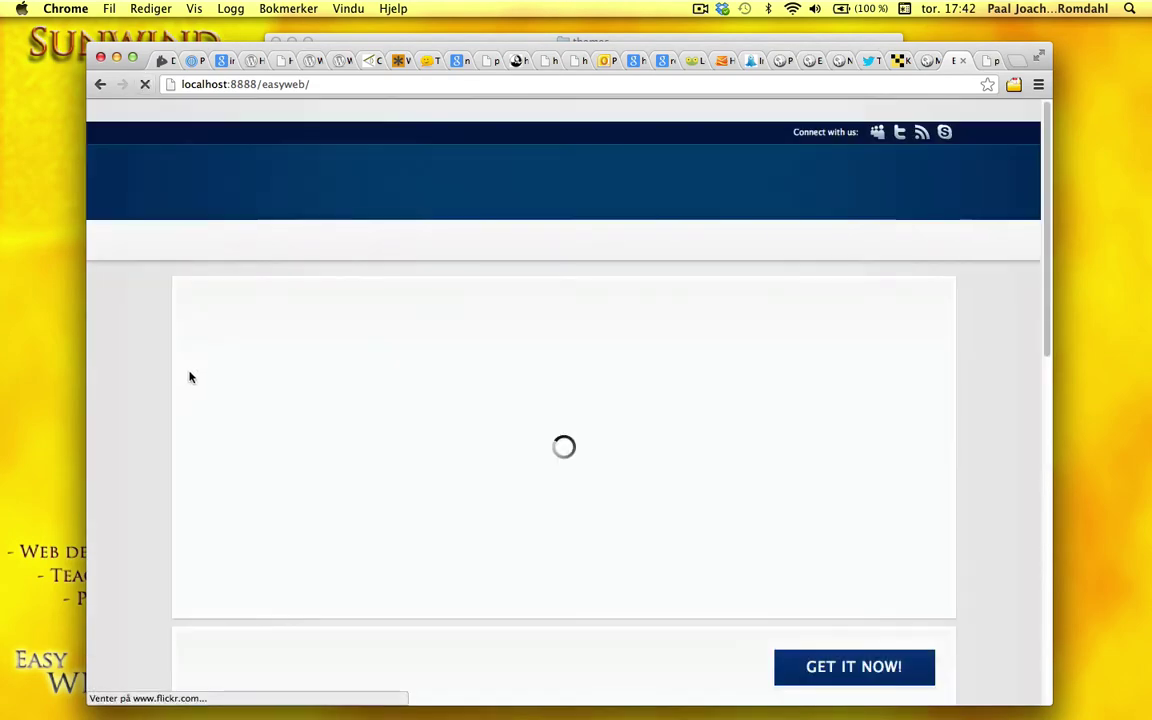
{"action": "scroll", "coordinate": [135, 424], "scroll_direction": "down", "scroll_amount": 10}
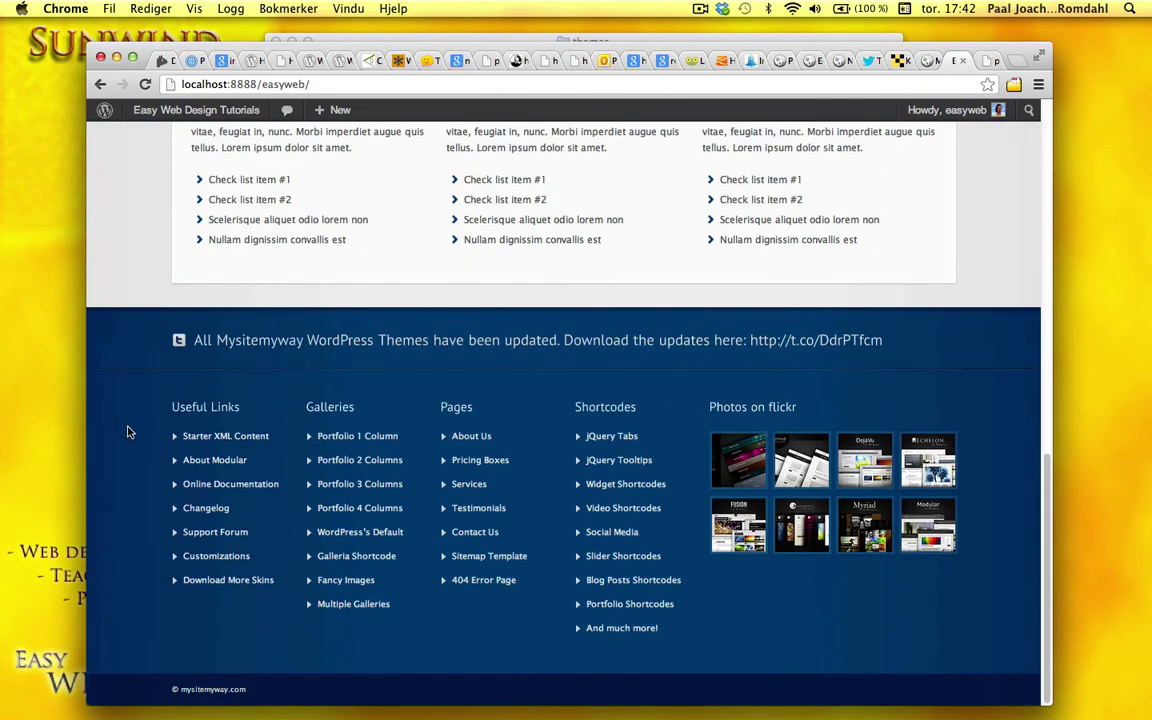
Activate the orange.css skin instead, then bring up the Image Resizing settings.
{"action": "left_click", "coordinate": [926, 62]}
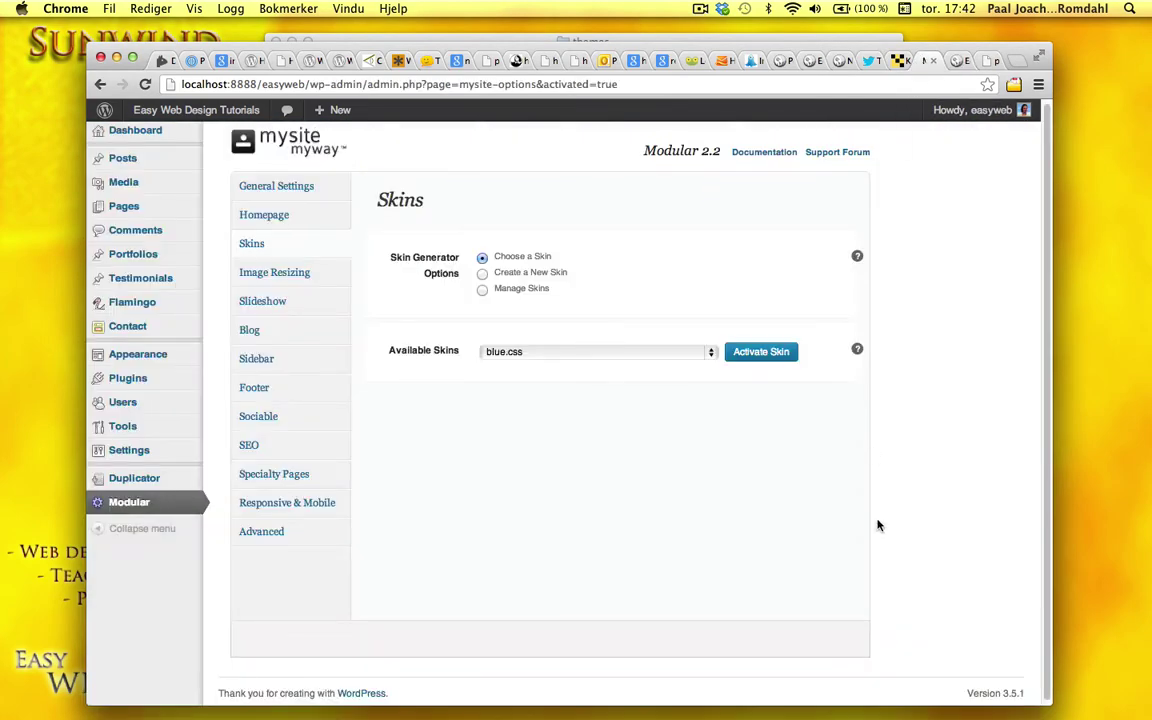
{"action": "left_click", "coordinate": [712, 352]}
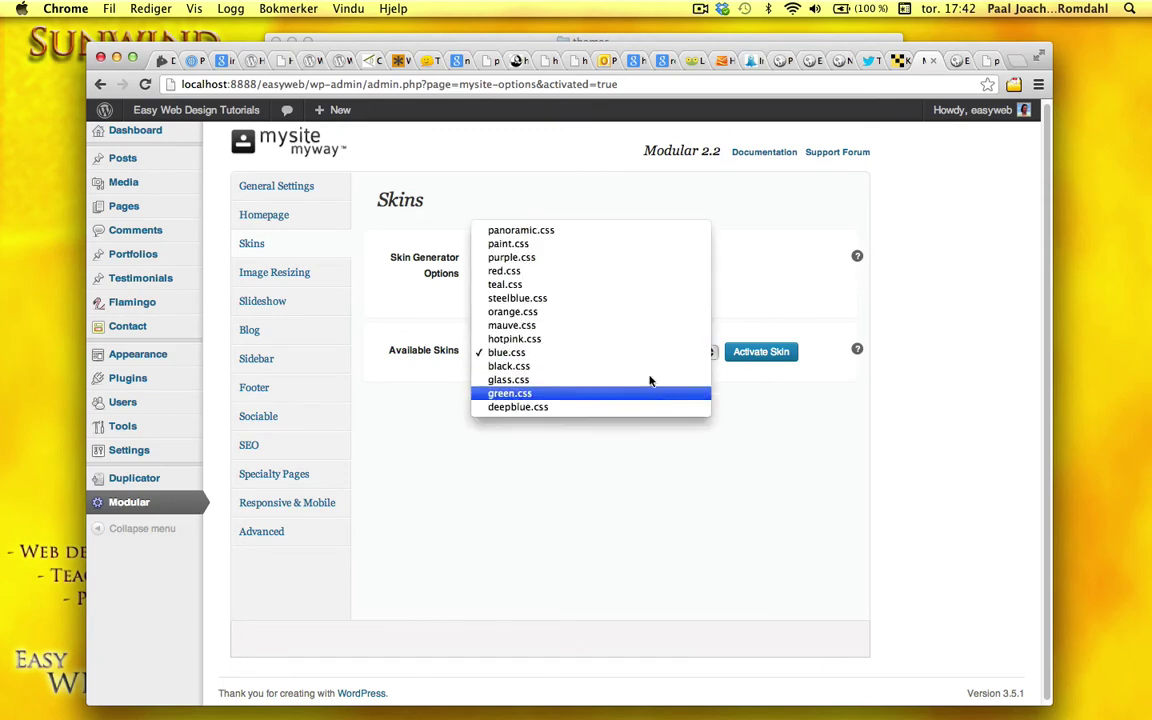
{"action": "left_click", "coordinate": [607, 311]}
{"action": "left_click", "coordinate": [768, 353]}
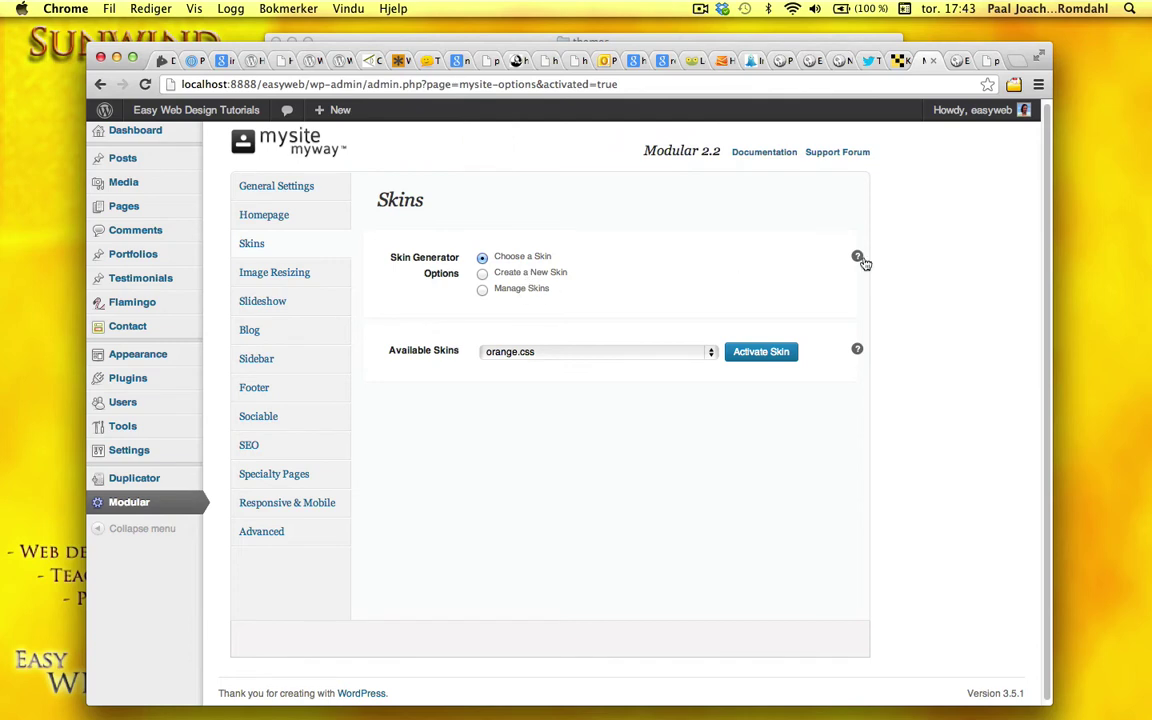
{"action": "mouse_move", "coordinate": [857, 257]}
{"action": "left_click", "coordinate": [281, 279]}
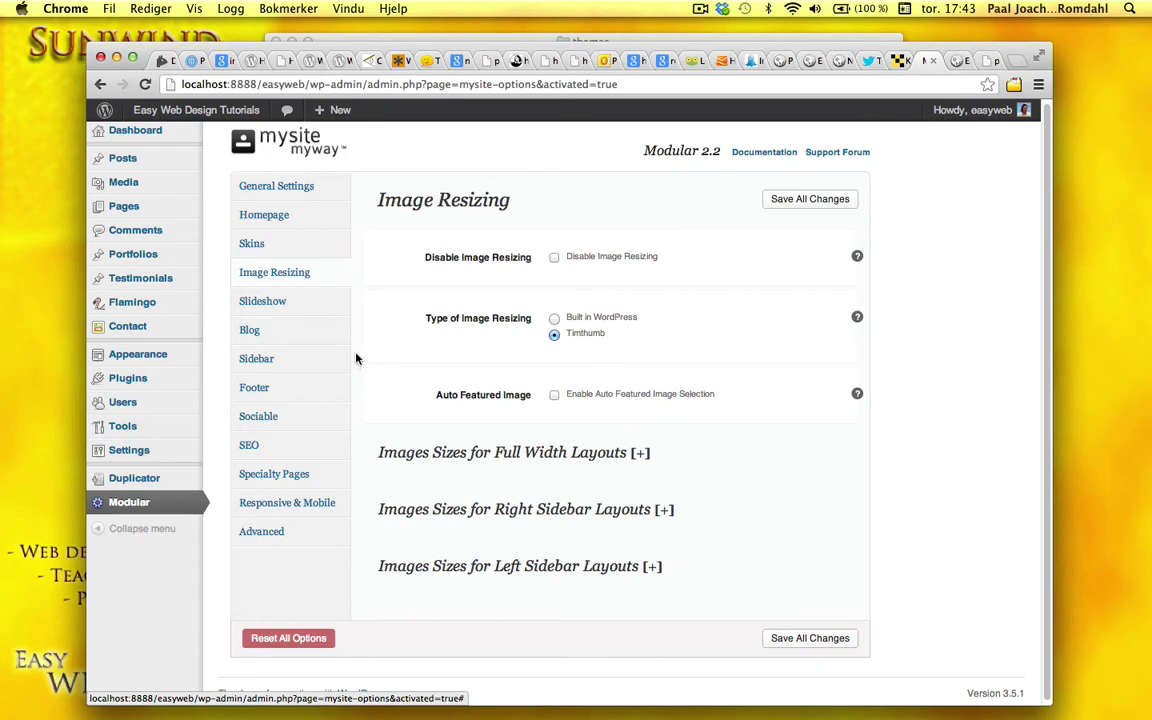
Check the Slideshow settings and preview the front-page slider's Partial Gradient Slide.
{"action": "left_click", "coordinate": [292, 304]}
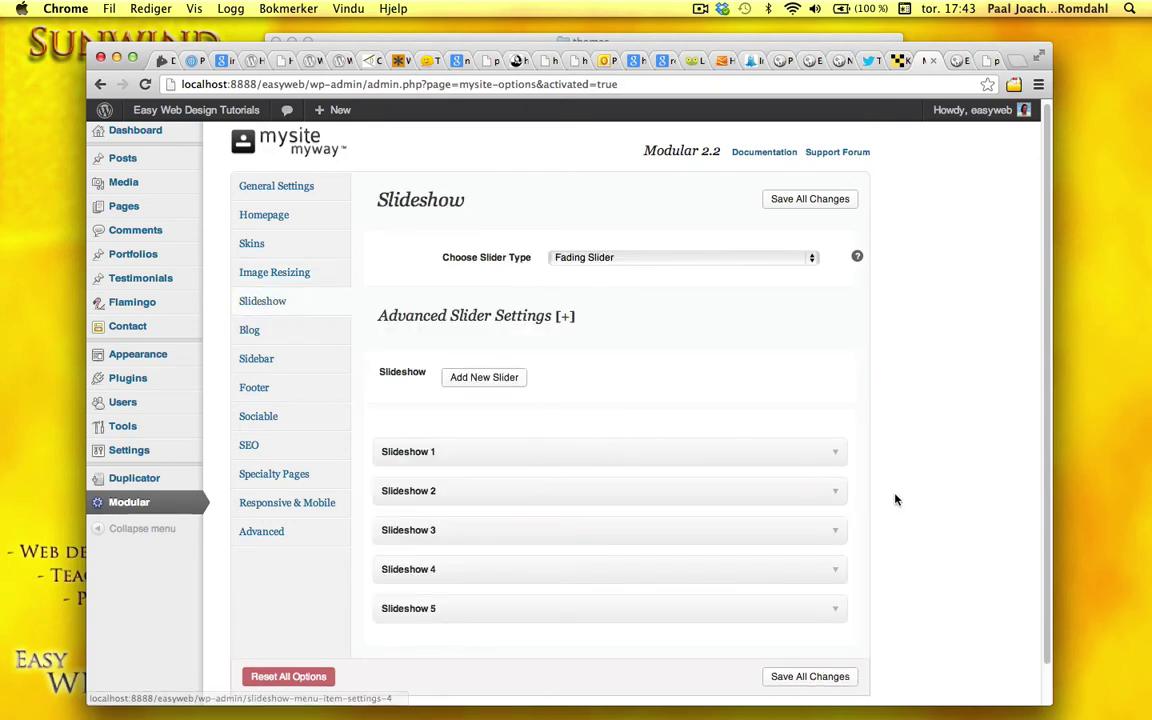
{"action": "left_click", "coordinate": [814, 258]}
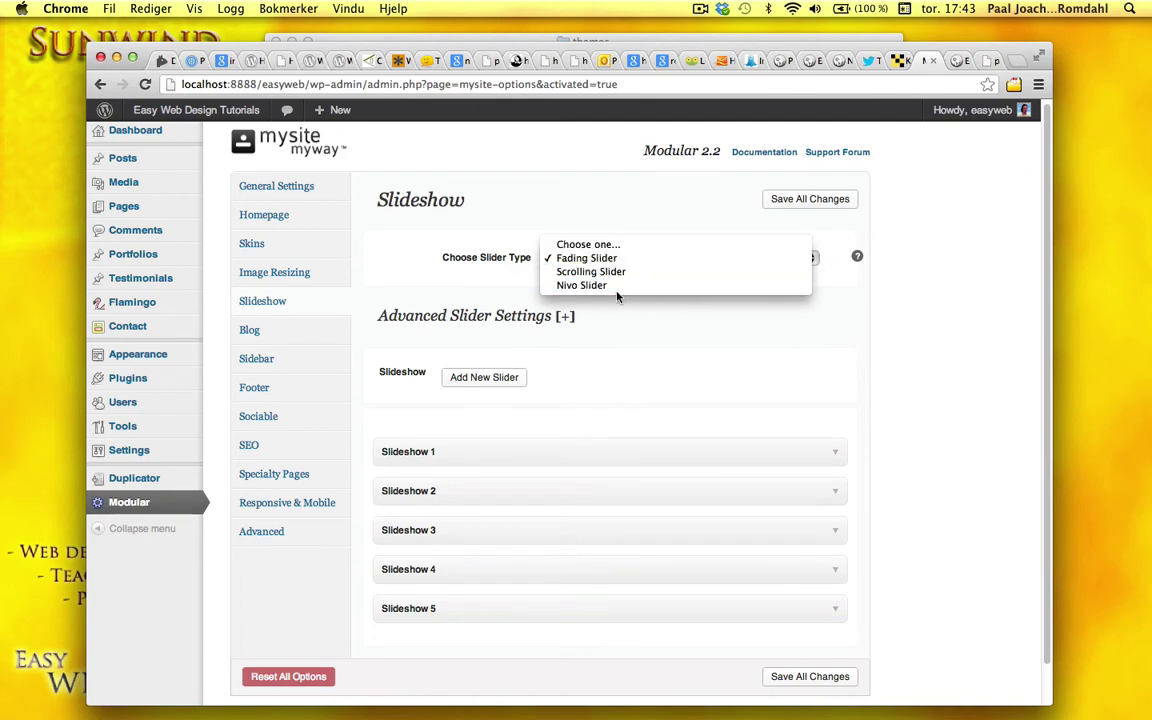
{"action": "left_click", "coordinate": [955, 285]}
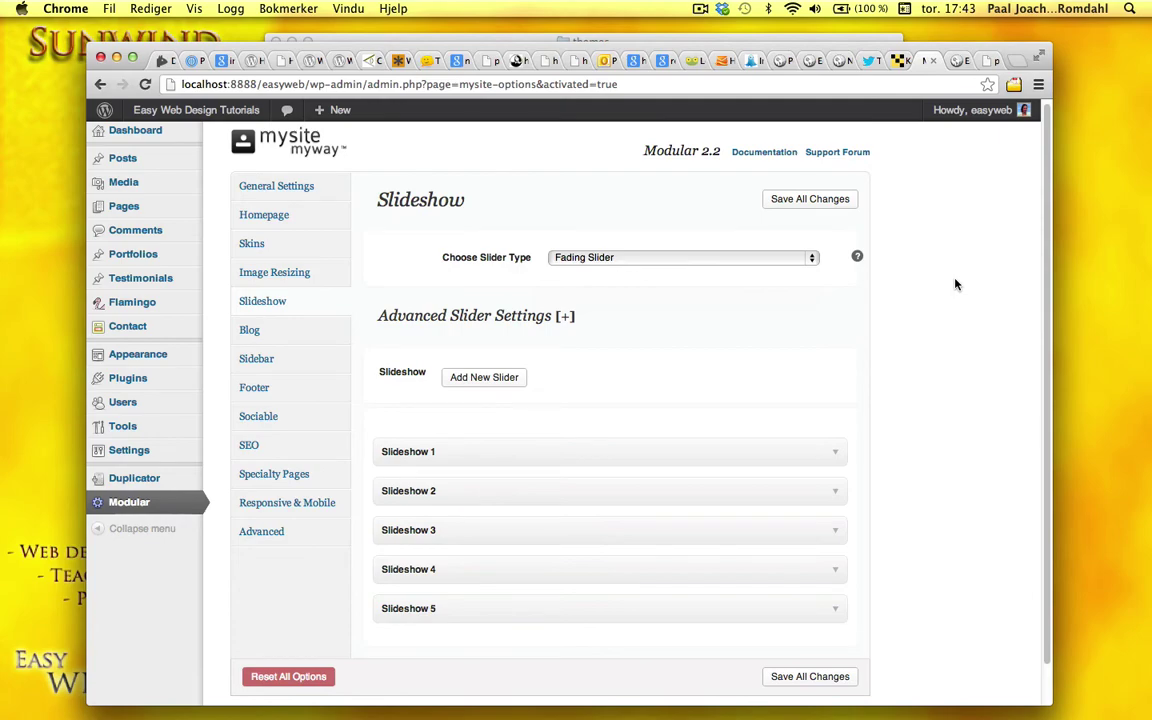
{"action": "left_click", "coordinate": [957, 62]}
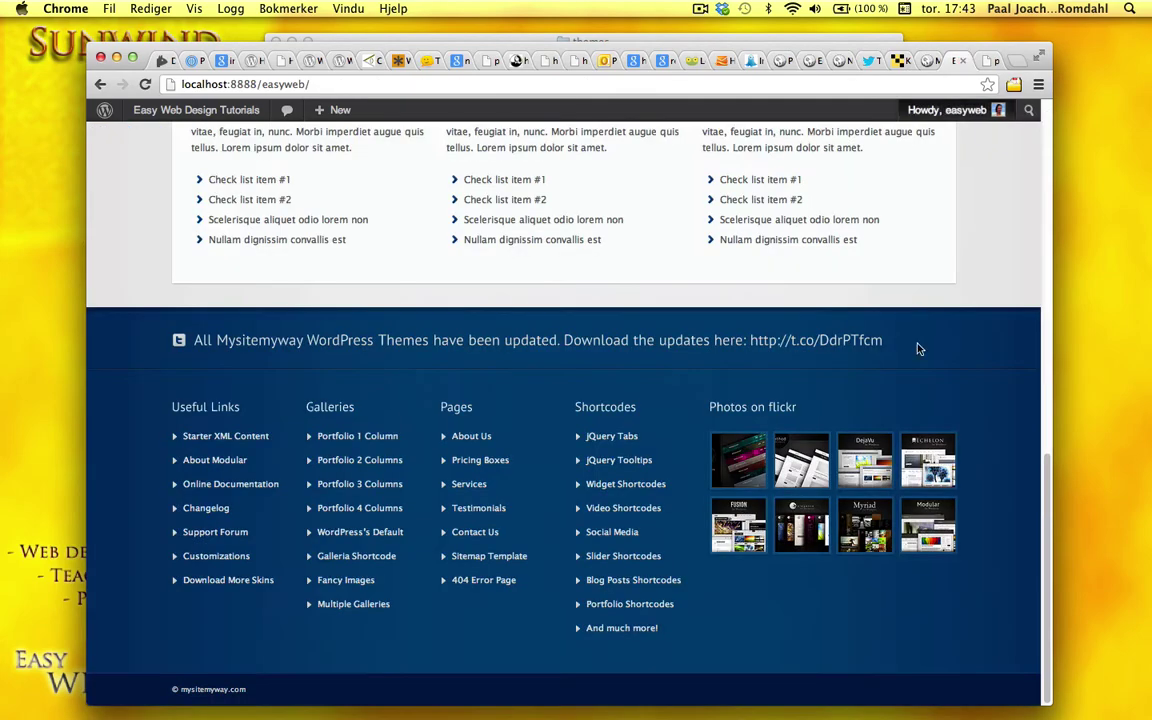
{"action": "scroll", "coordinate": [953, 443], "scroll_direction": "up", "scroll_amount": 15}
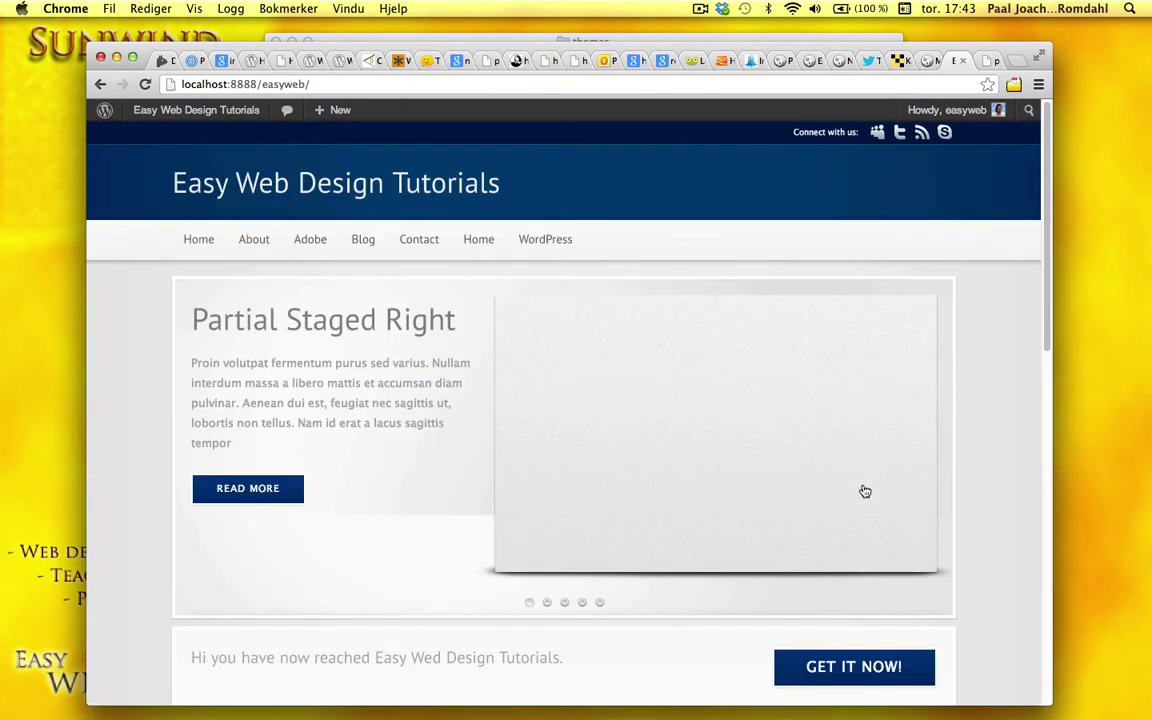
{"action": "left_click", "coordinate": [549, 604]}
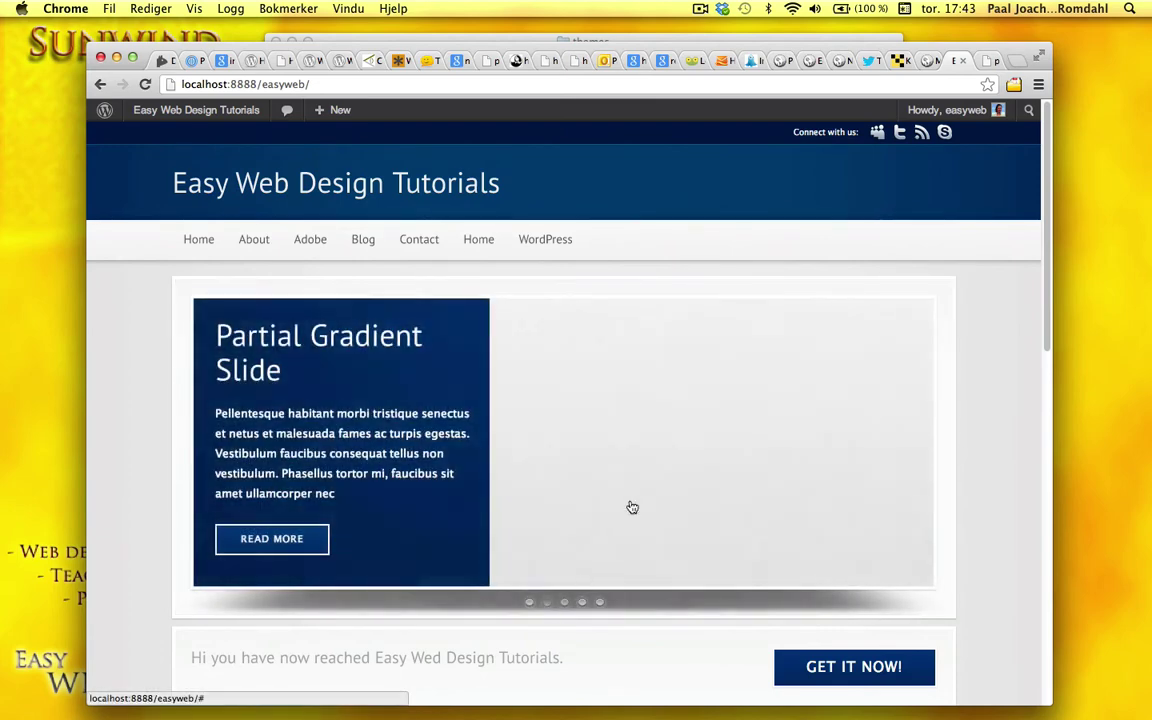
{"action": "left_click", "coordinate": [925, 62]}
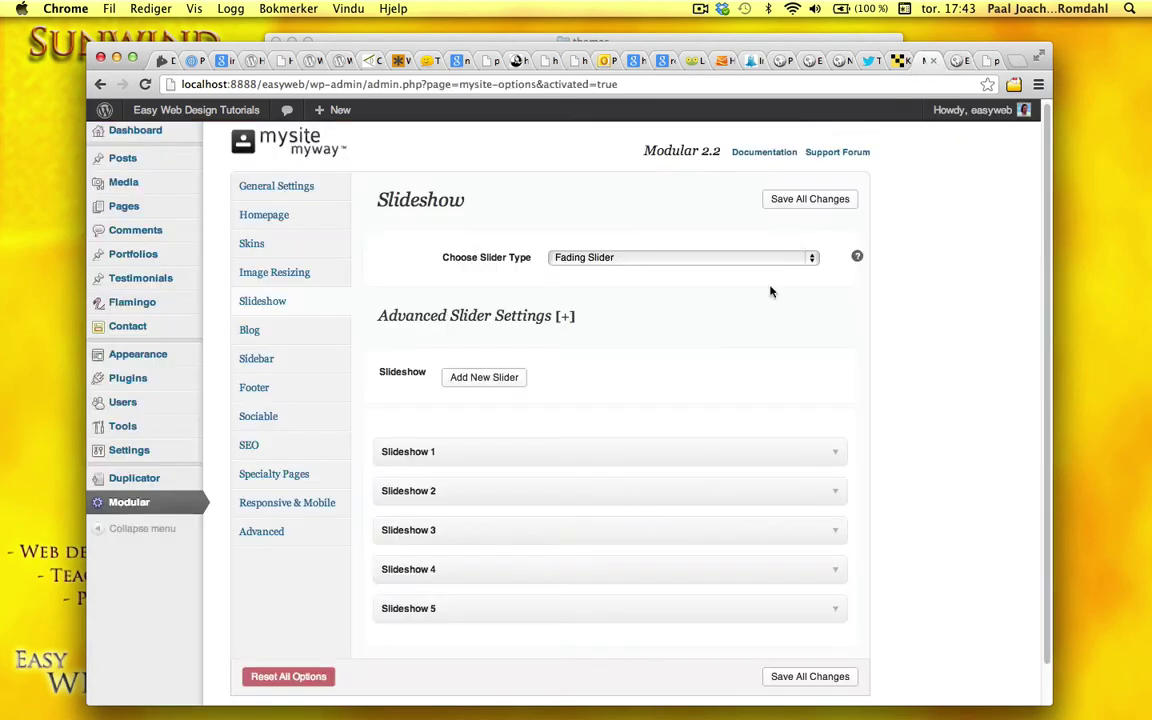
Save Nivo Slider as the slider type and preview its slides on the reloaded home page.
{"action": "left_click", "coordinate": [808, 258]}
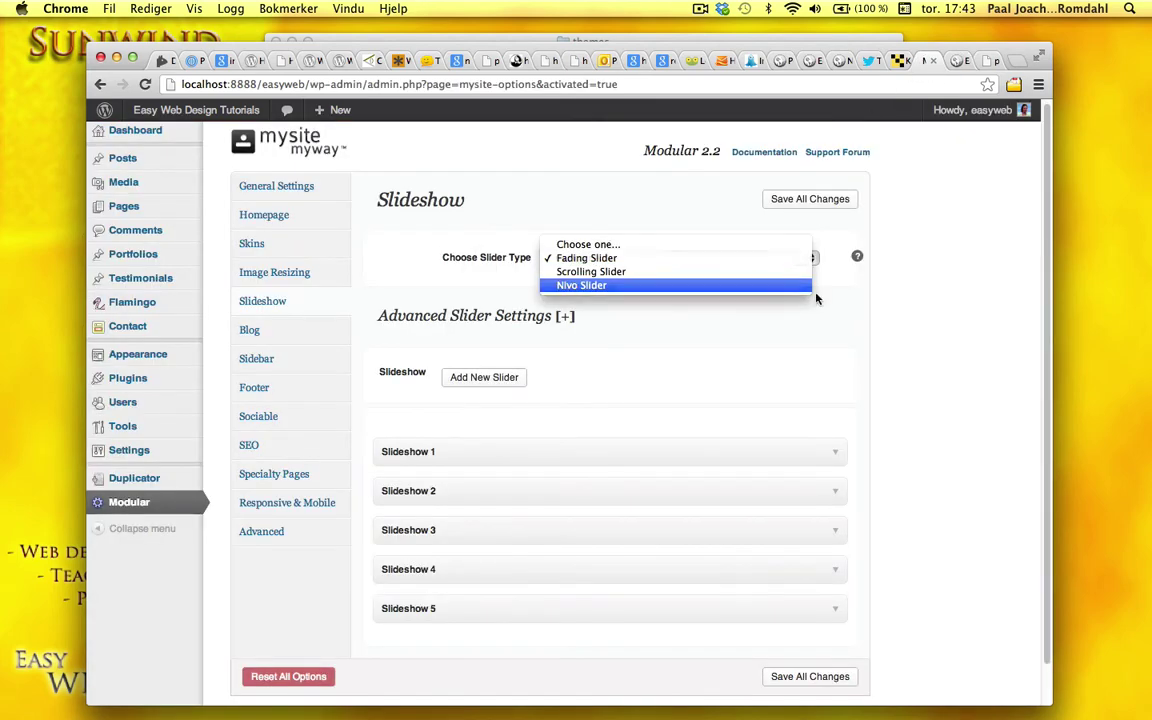
{"action": "left_click", "coordinate": [755, 286]}
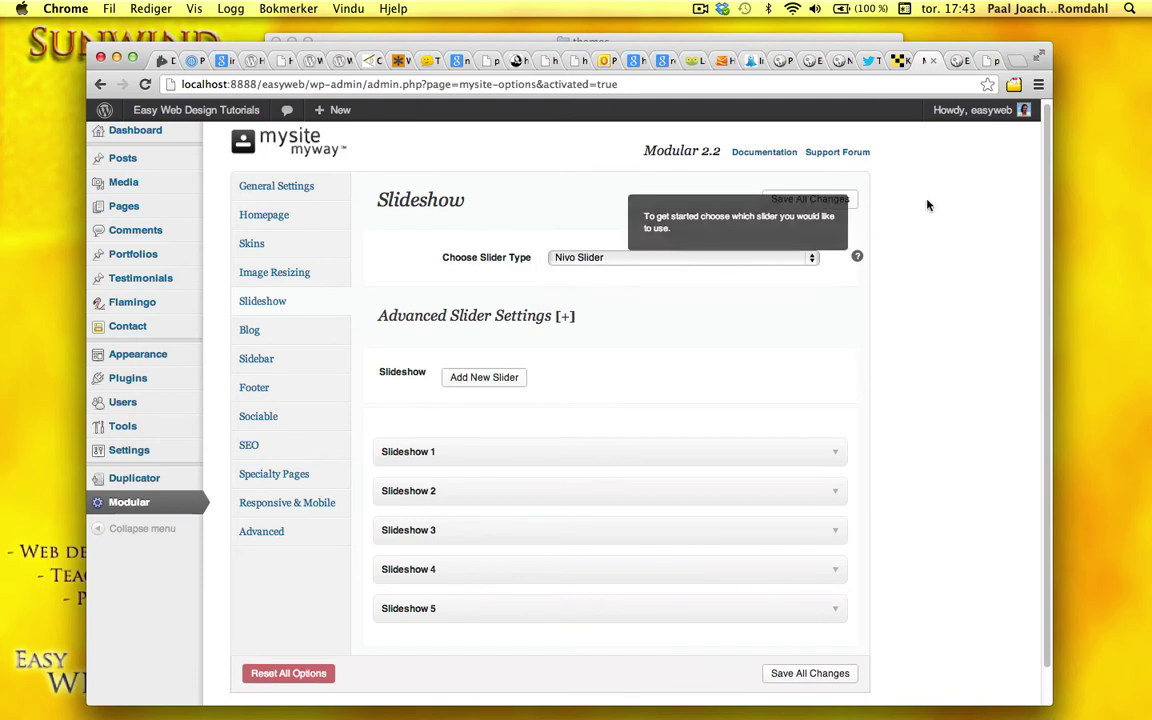
{"action": "left_click", "coordinate": [790, 200]}
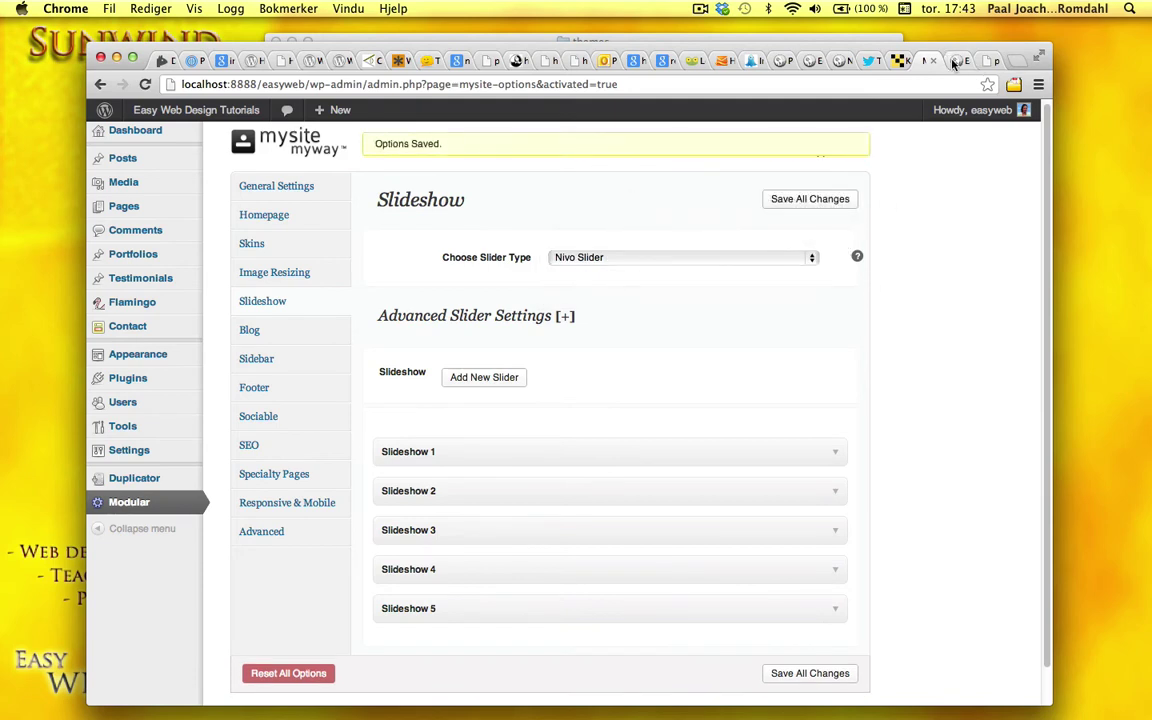
{"action": "left_click", "coordinate": [233, 112]}
{"action": "key", "text": "super+r"}
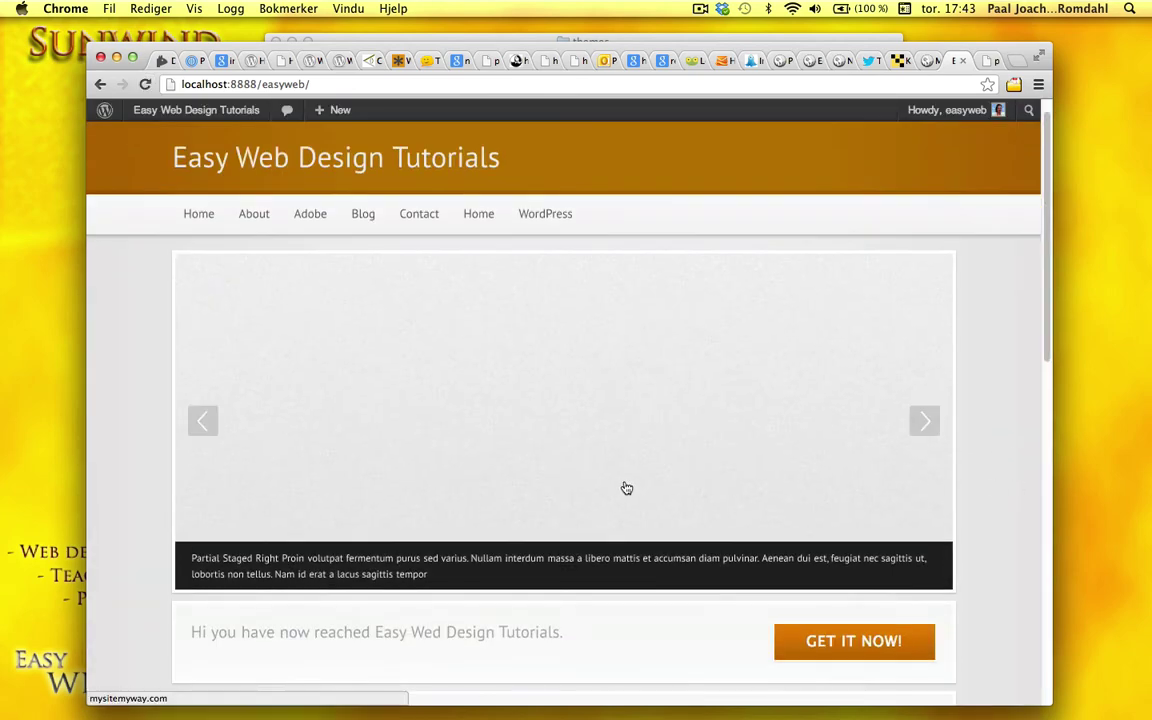
{"action": "left_click", "coordinate": [918, 426]}
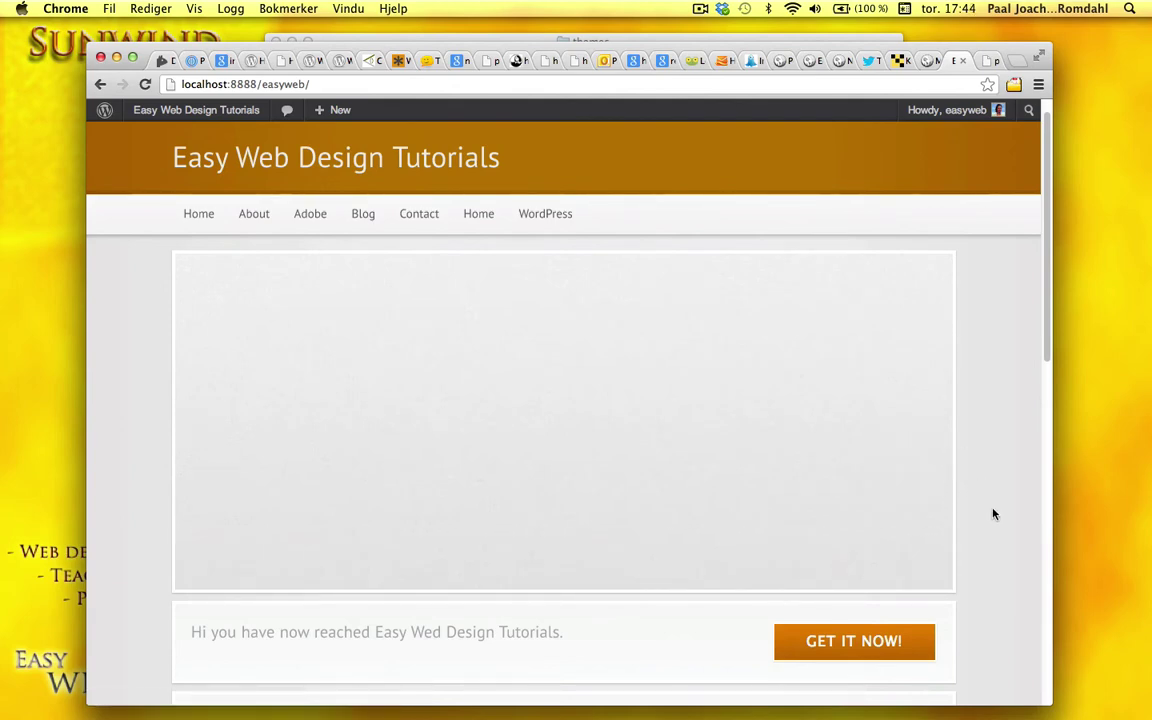
{"action": "left_click", "coordinate": [928, 61]}
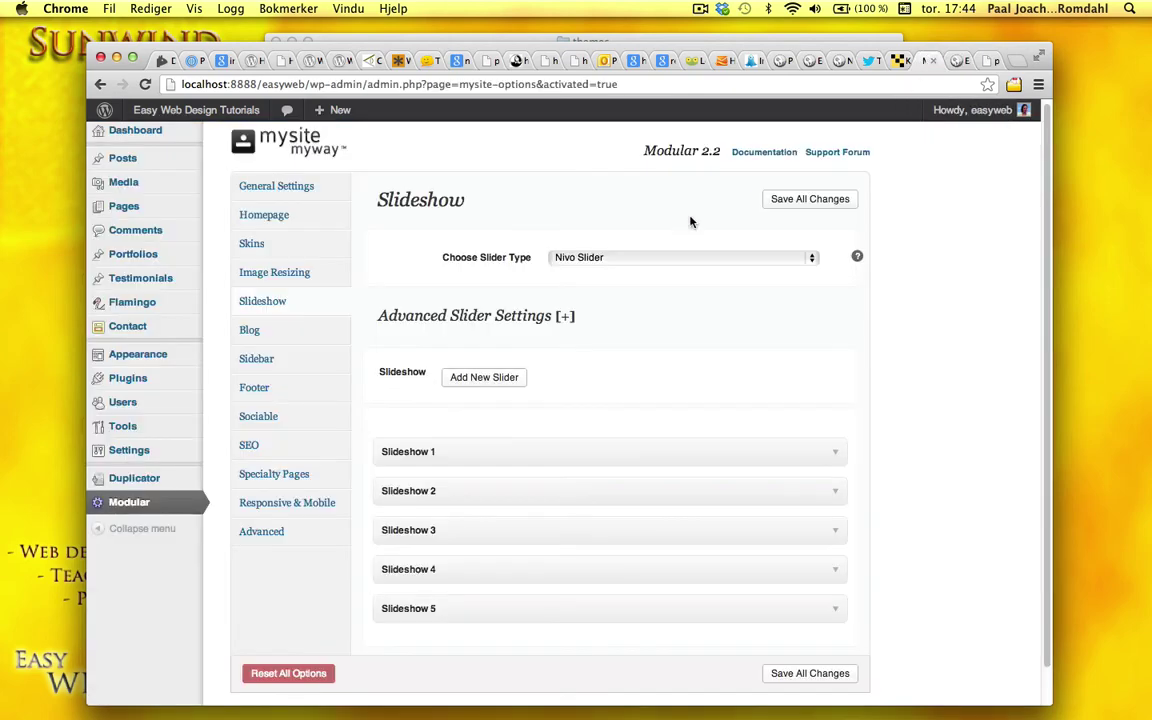
Choose the third Blog Layout thumbnail in Modular's Blog options.
{"action": "left_click", "coordinate": [283, 336]}
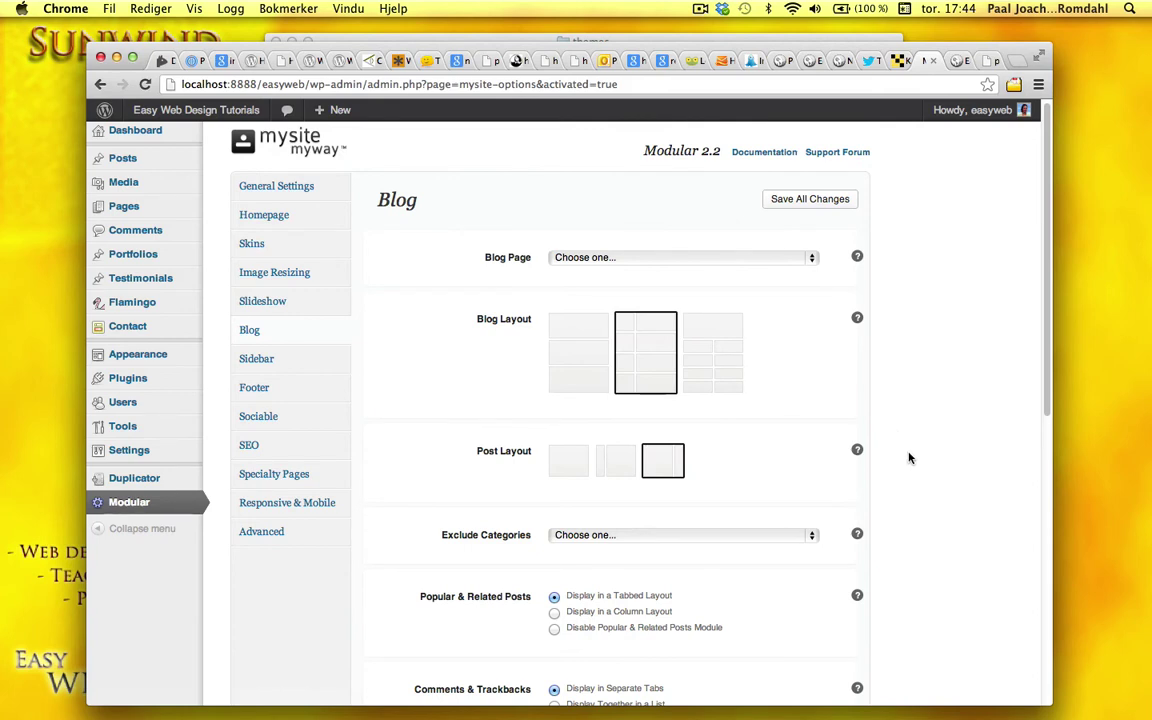
{"action": "left_click", "coordinate": [716, 358]}
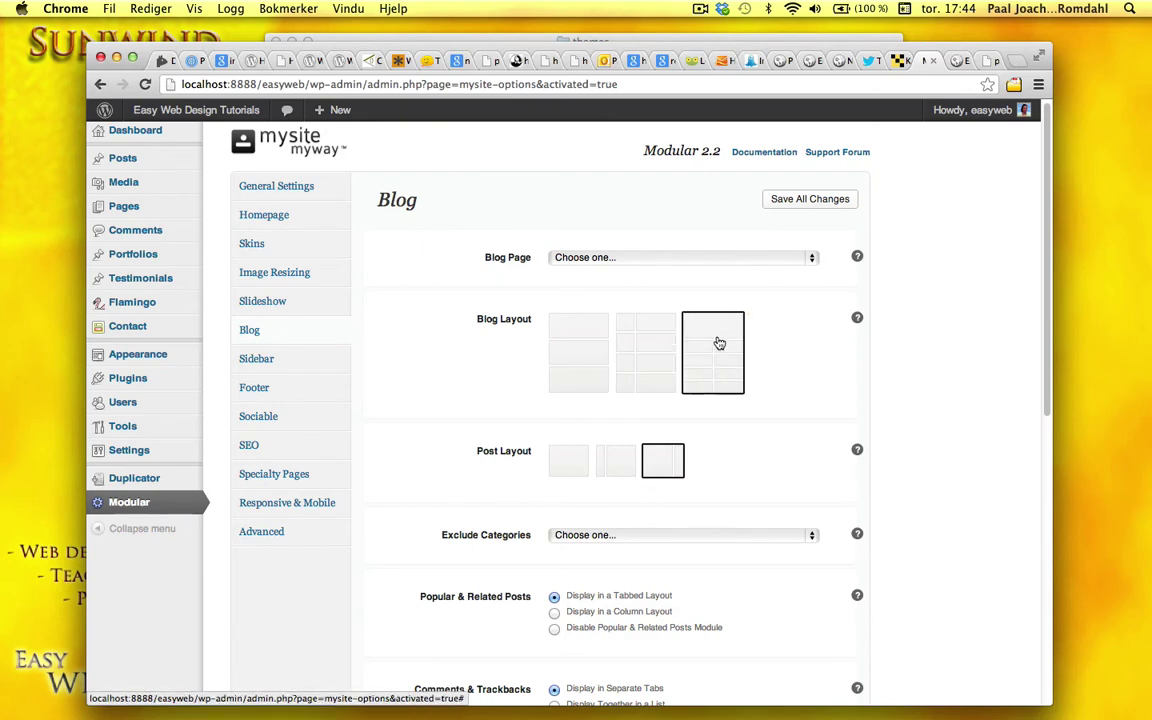
{"action": "scroll", "coordinate": [941, 467], "scroll_direction": "down", "scroll_amount": 3}
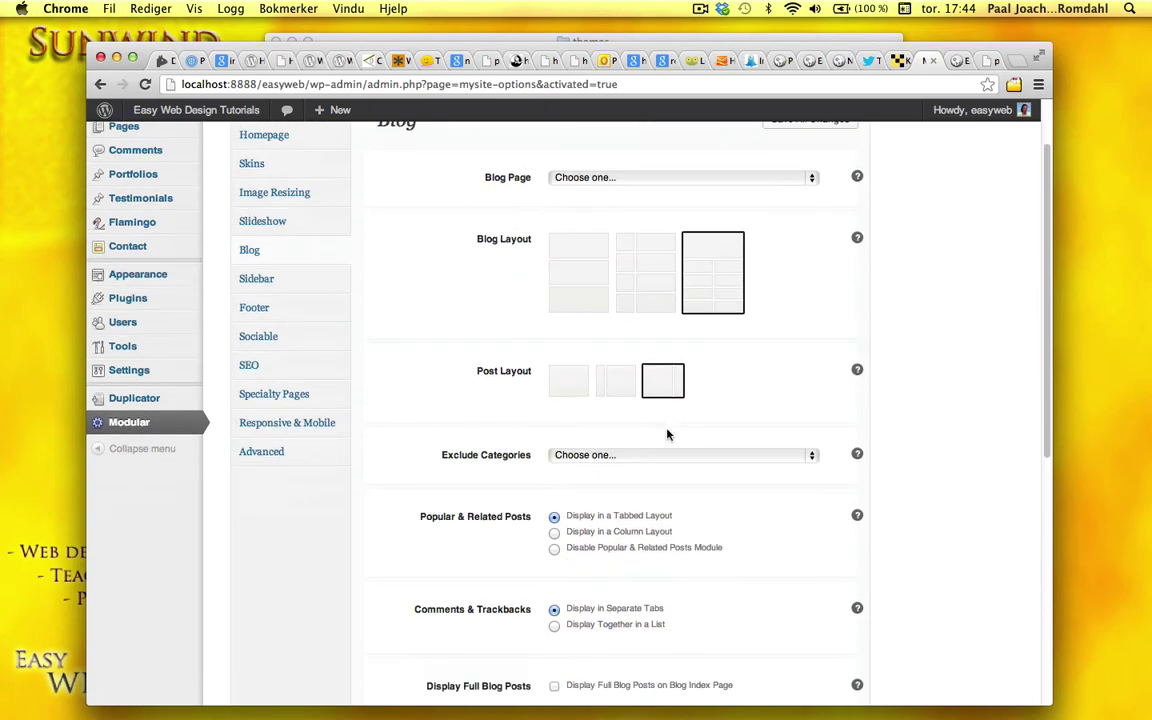
Exclude the Adobe, Illustrator and Photoshop categories from the blog.
{"action": "left_click", "coordinate": [810, 456]}
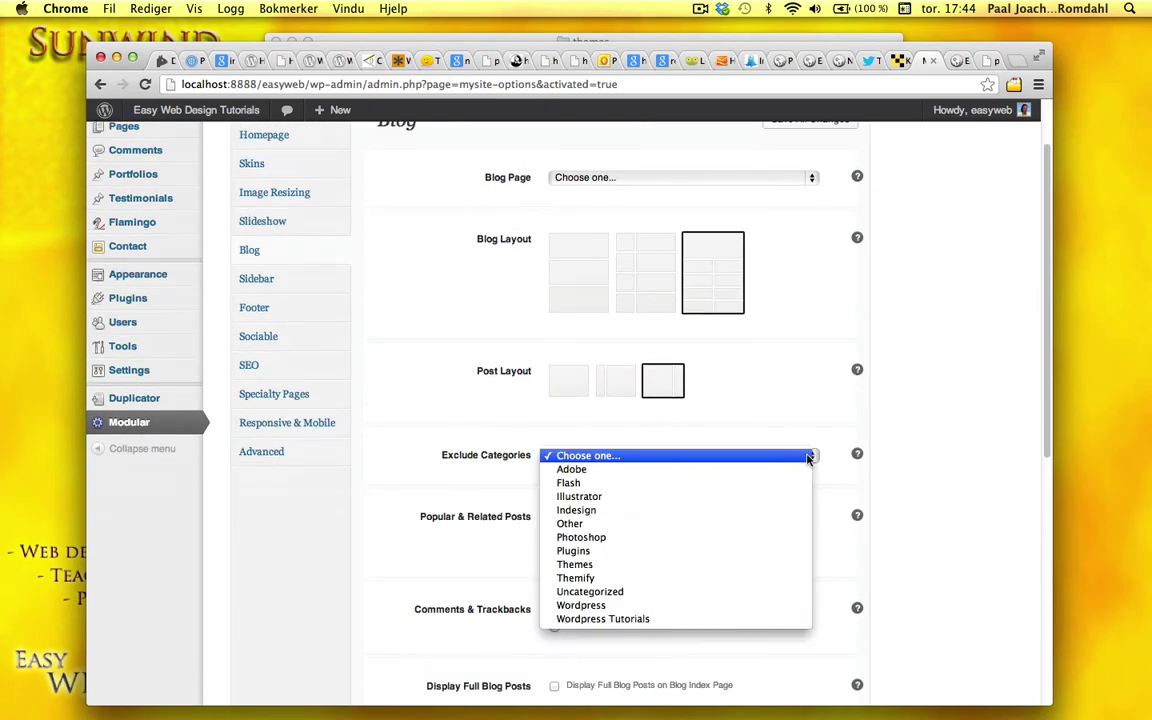
{"action": "left_click", "coordinate": [645, 470]}
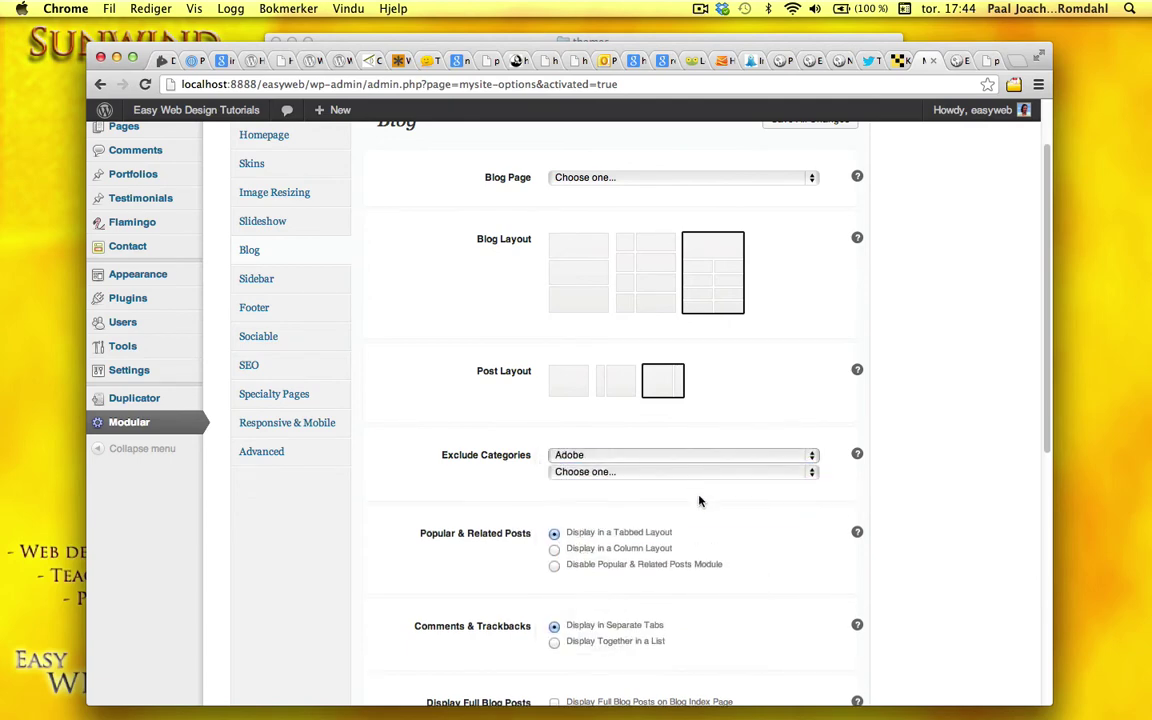
{"action": "left_click", "coordinate": [810, 472]}
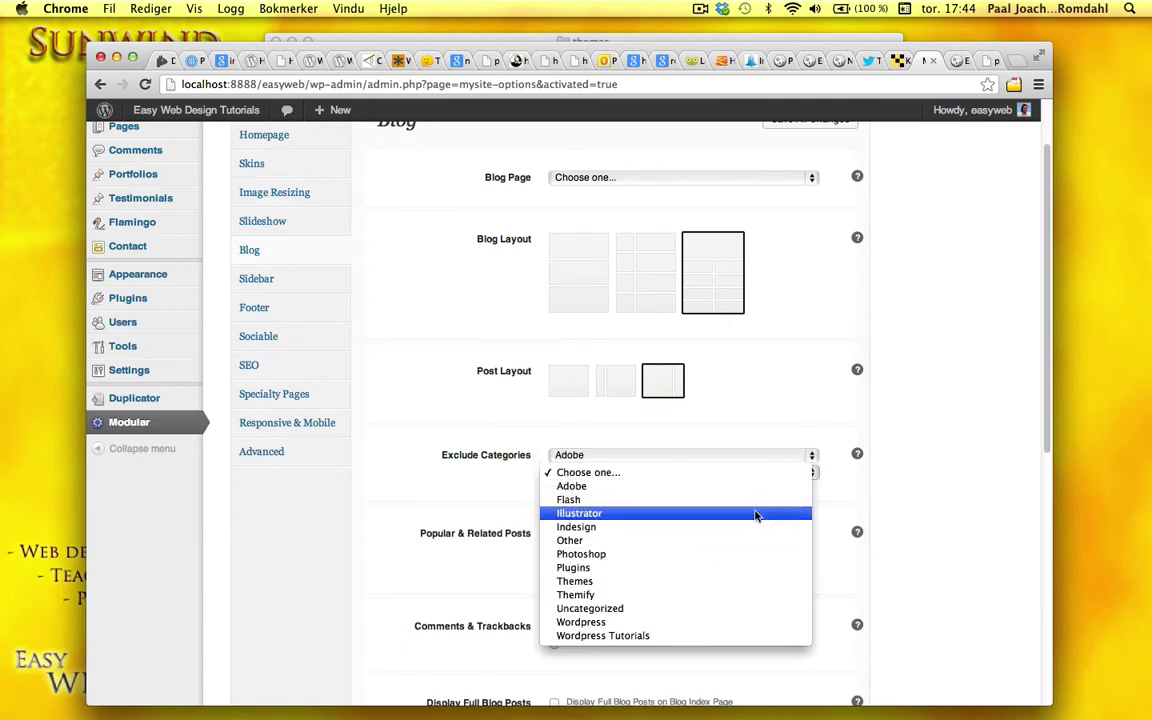
{"action": "left_click", "coordinate": [780, 514]}
{"action": "left_click", "coordinate": [812, 490]}
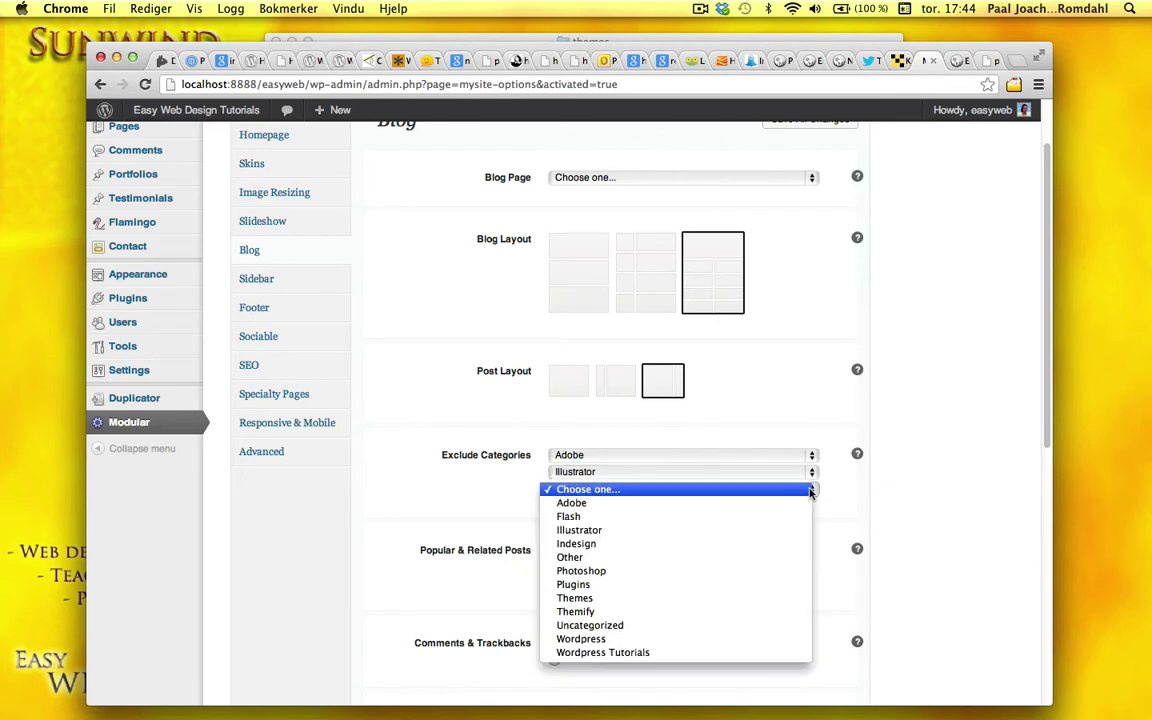
{"action": "left_click", "coordinate": [696, 571]}
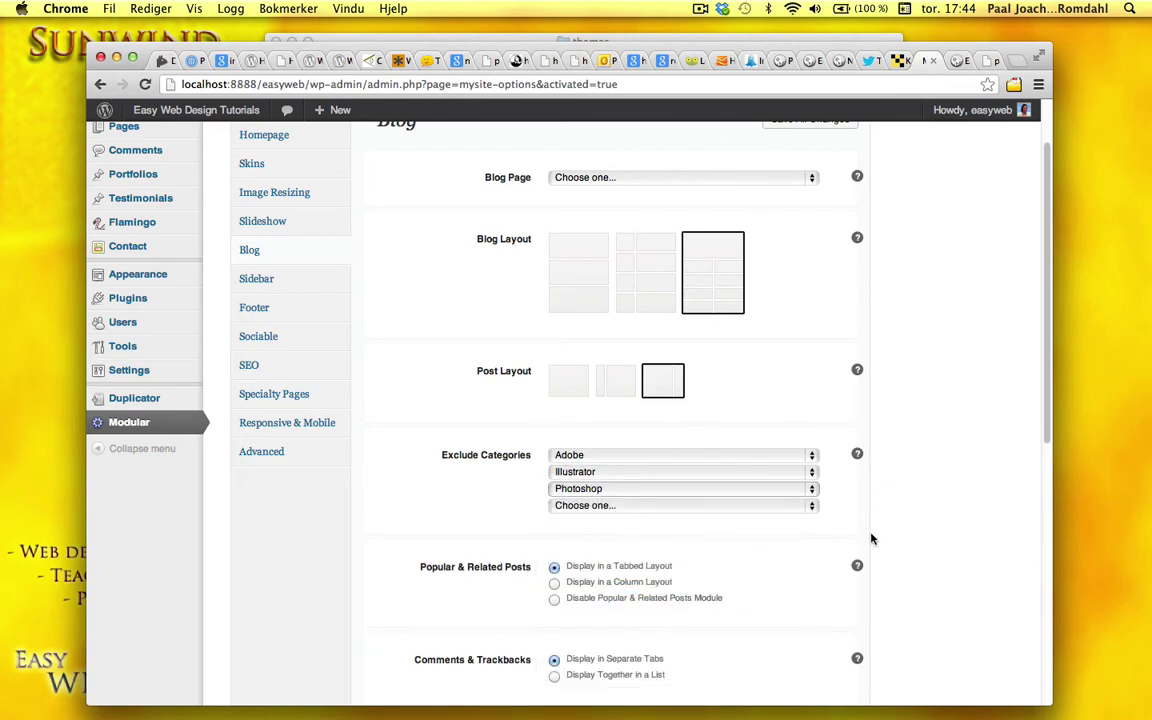
{"action": "scroll", "coordinate": [900, 521], "scroll_direction": "down", "scroll_amount": 3}
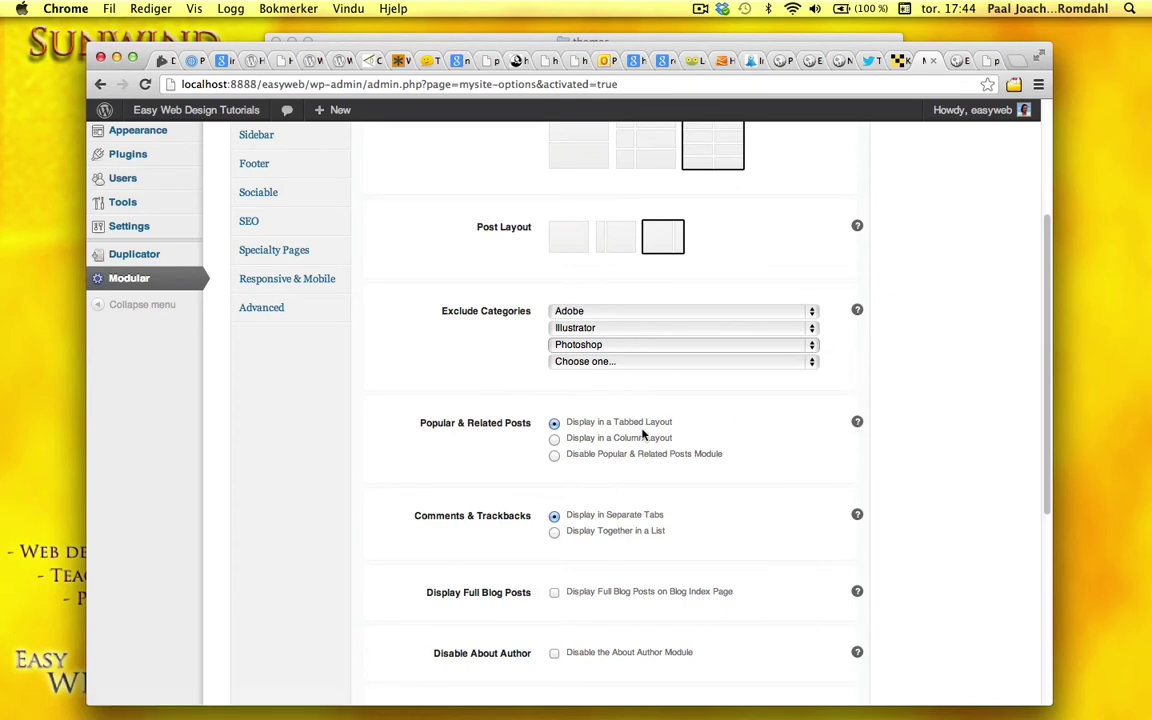
{"action": "scroll", "coordinate": [872, 498], "scroll_direction": "down", "scroll_amount": 5}
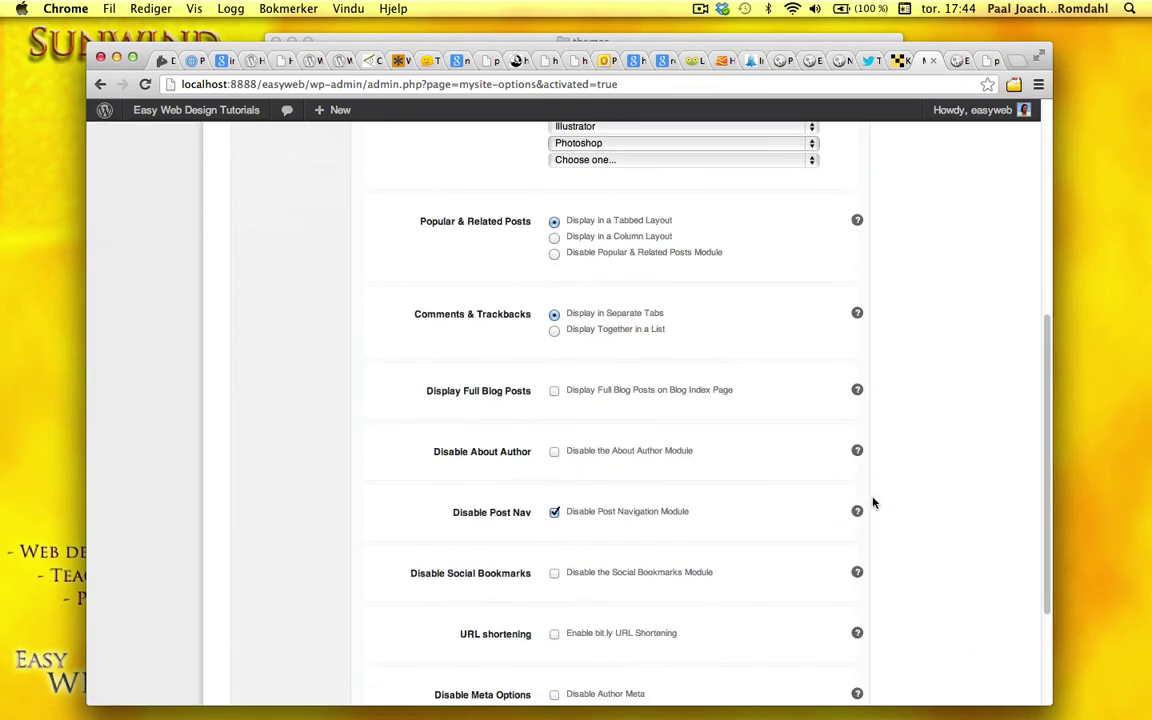
{"action": "scroll", "coordinate": [872, 502], "scroll_direction": "down", "scroll_amount": 3}
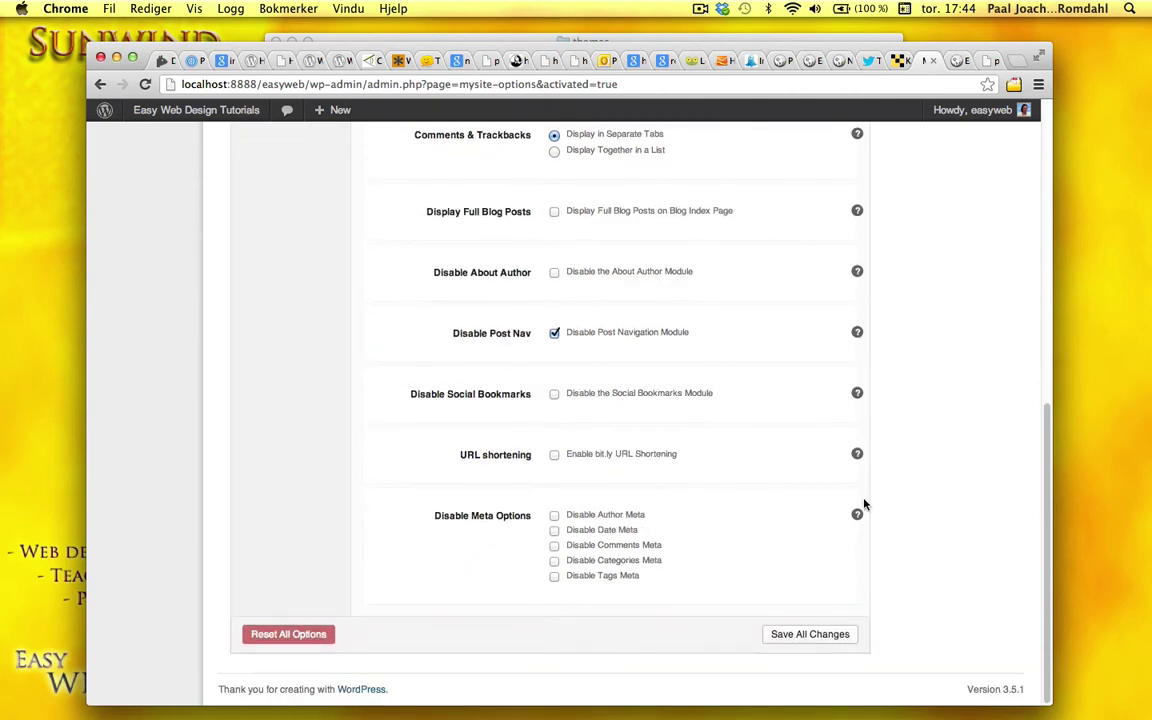
{"action": "scroll", "coordinate": [862, 507], "scroll_direction": "up", "scroll_amount": 15}
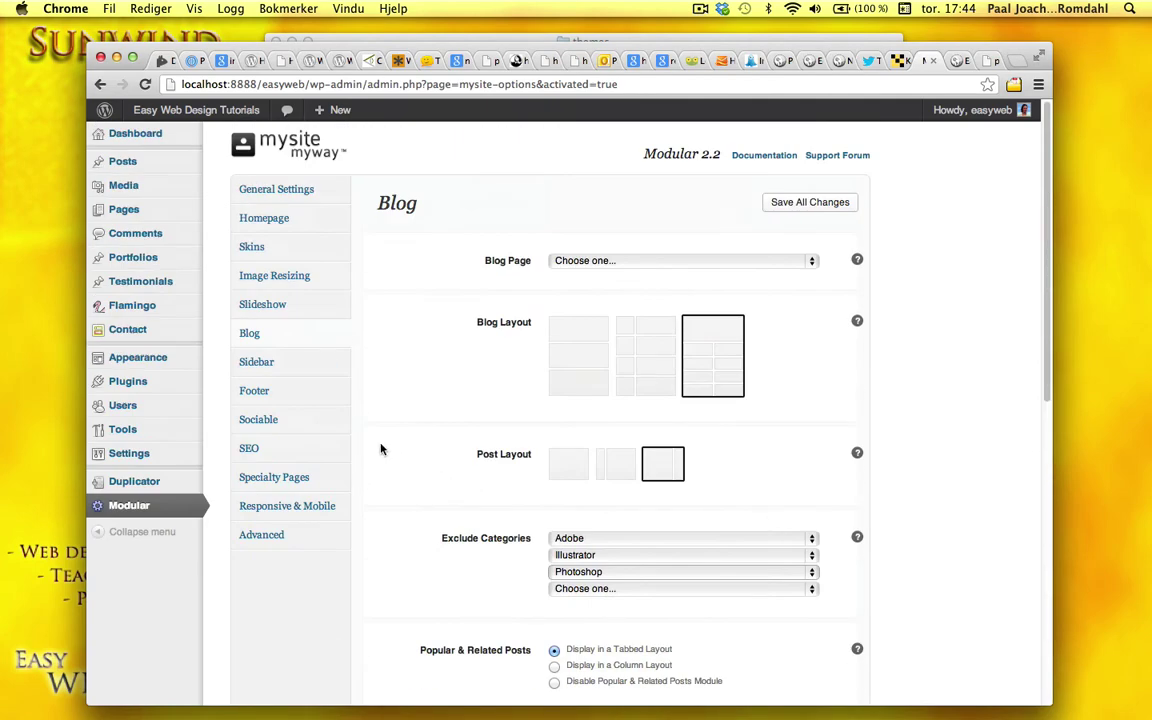
Create a new sidebar named 'anothersidebar' in Modular's Sidebar options.
{"action": "left_click", "coordinate": [300, 366]}
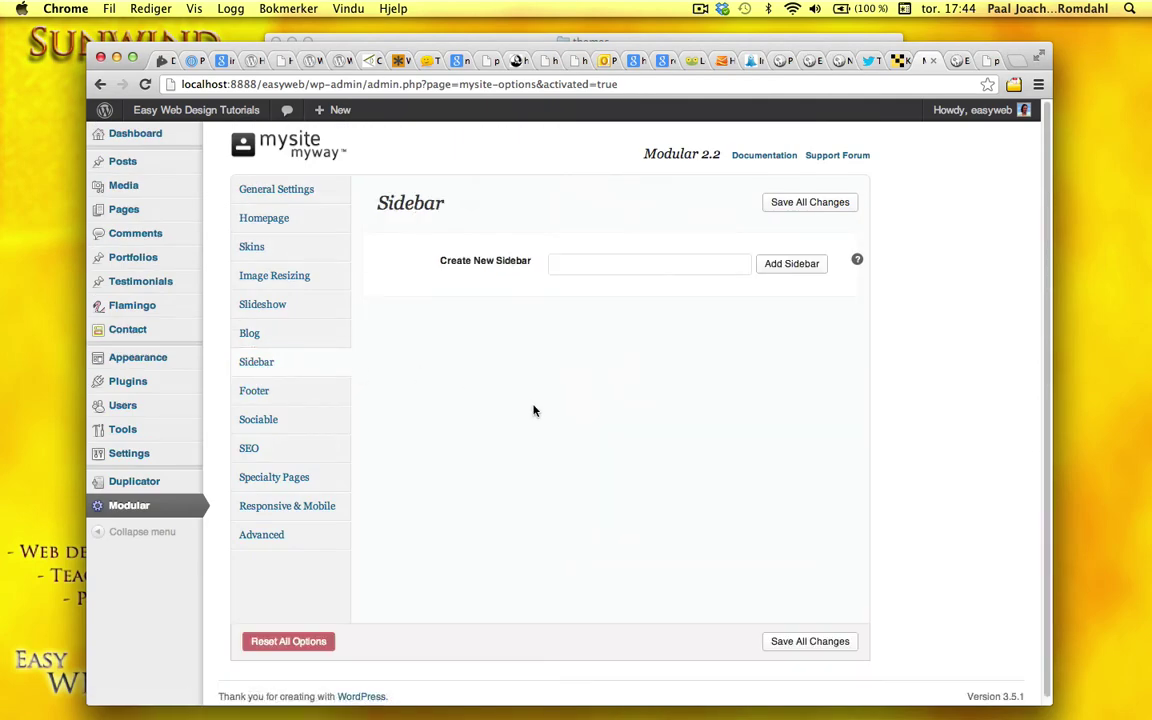
{"action": "left_click", "coordinate": [657, 264]}
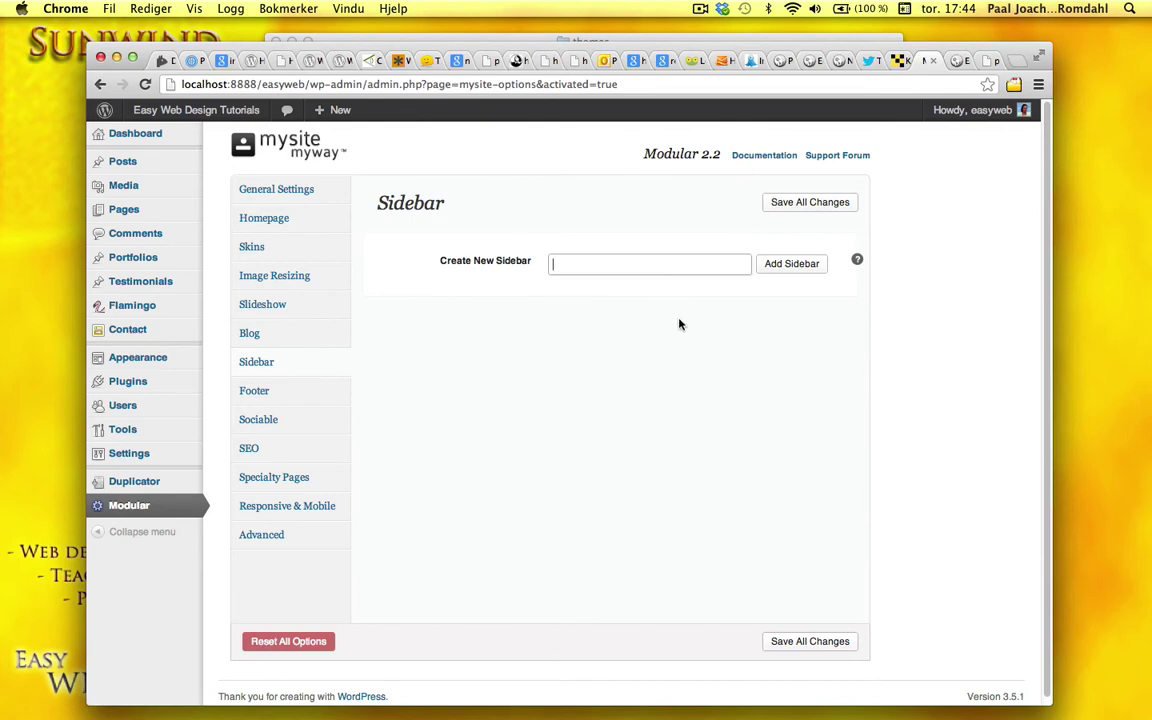
{"action": "type", "text": "anothersidebar"}
{"action": "left_click", "coordinate": [780, 266]}
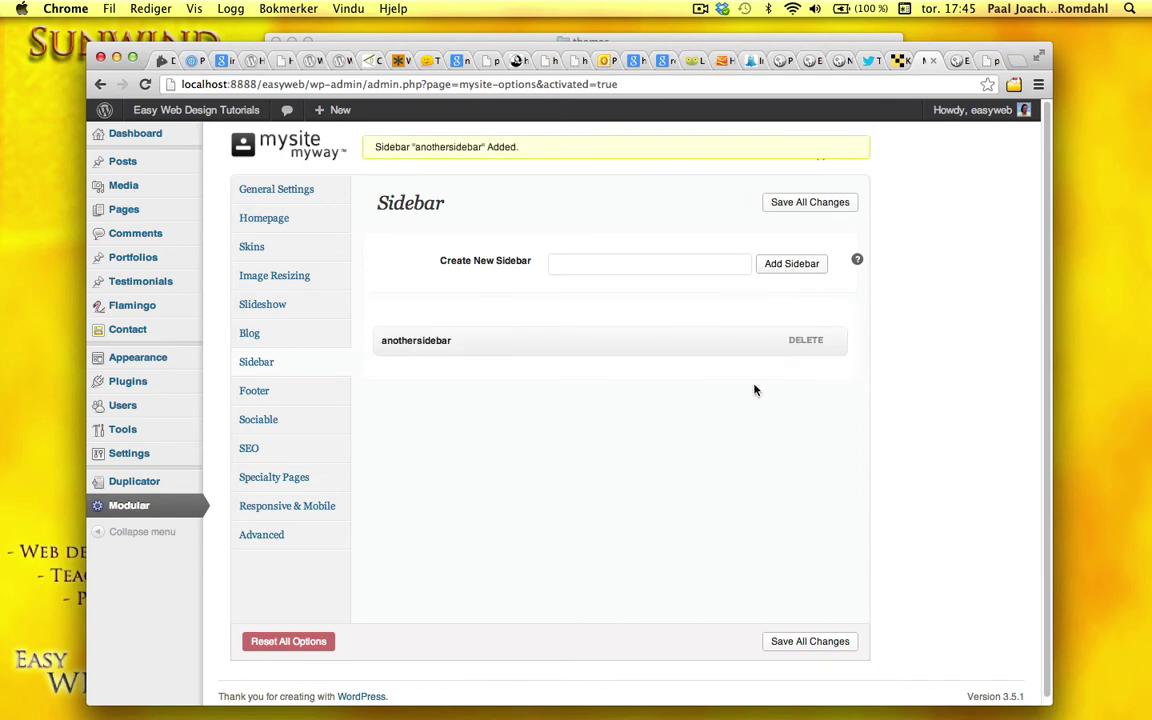
Review Modular's five-column Footer options against the live site's footer, then return to the admin.
{"action": "left_click", "coordinate": [297, 399]}
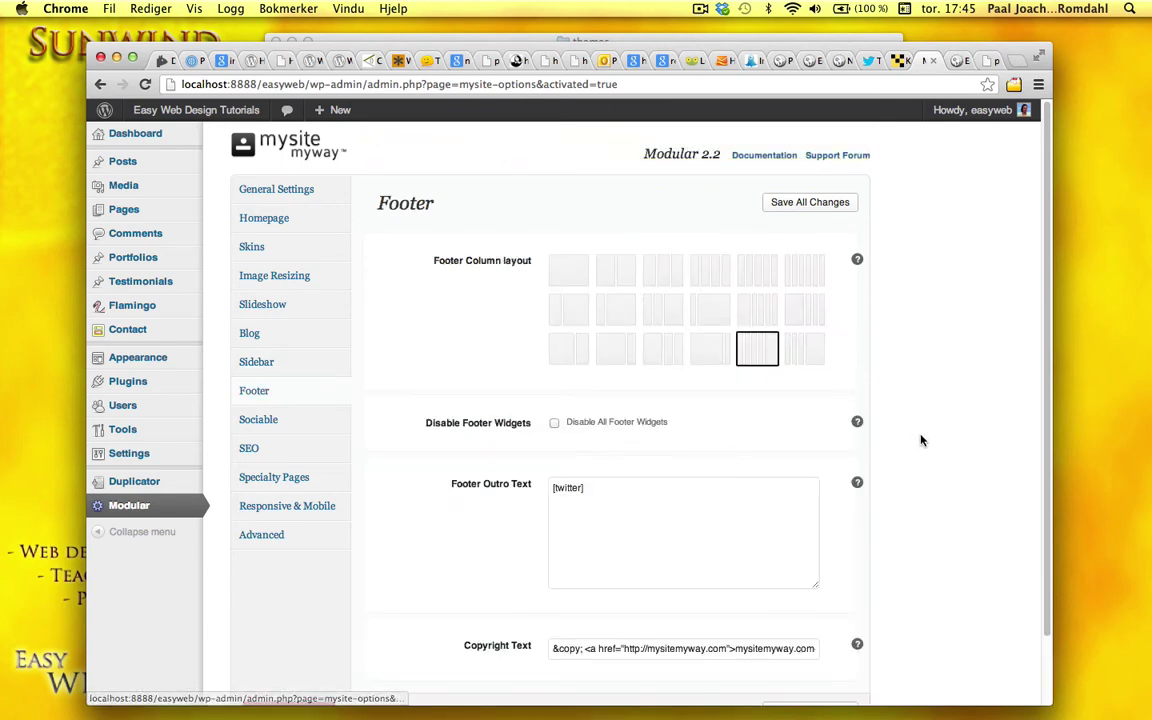
{"action": "scroll", "coordinate": [921, 440], "scroll_direction": "down", "scroll_amount": 3}
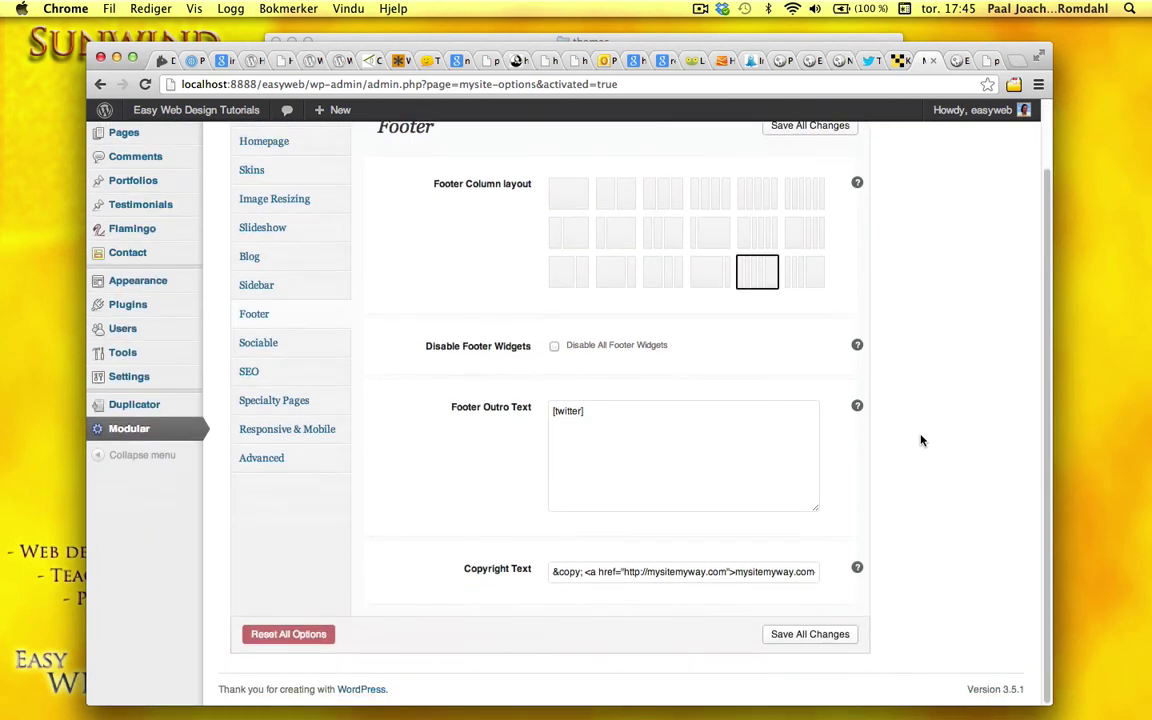
{"action": "scroll", "coordinate": [921, 441], "scroll_direction": "up", "scroll_amount": 1}
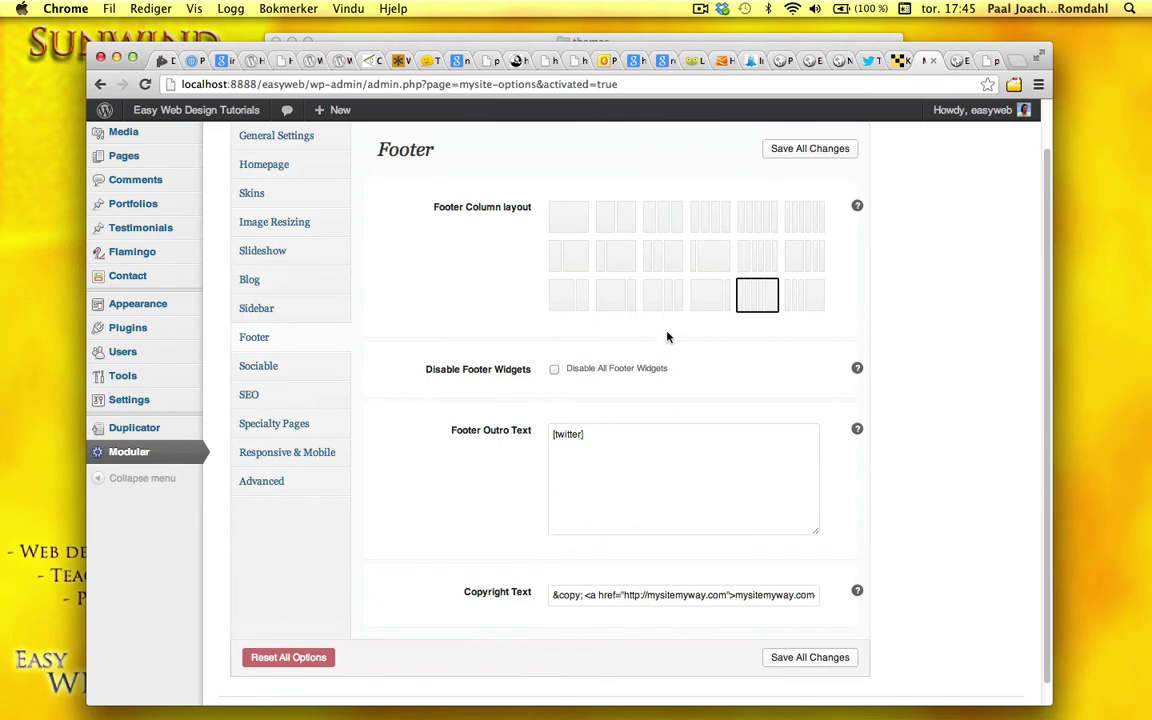
{"action": "left_click", "coordinate": [958, 62]}
{"action": "scroll", "coordinate": [1000, 508], "scroll_direction": "down", "scroll_amount": 15}
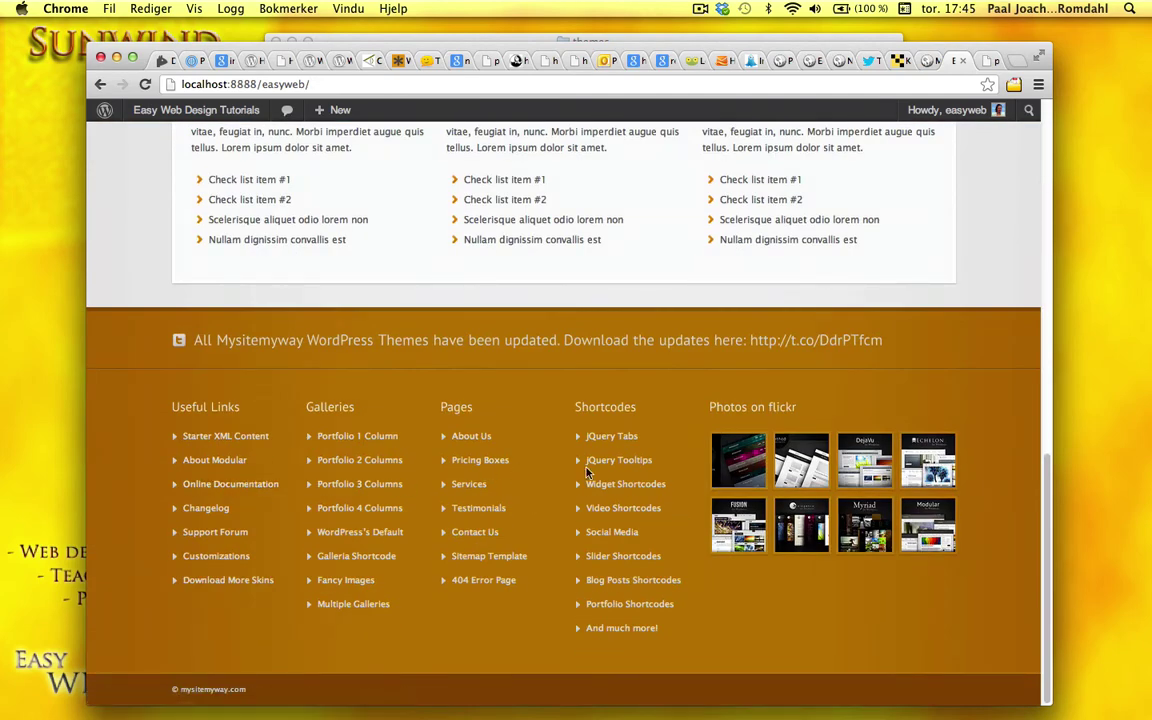
{"action": "scroll", "coordinate": [828, 546], "scroll_direction": "up", "scroll_amount": 1}
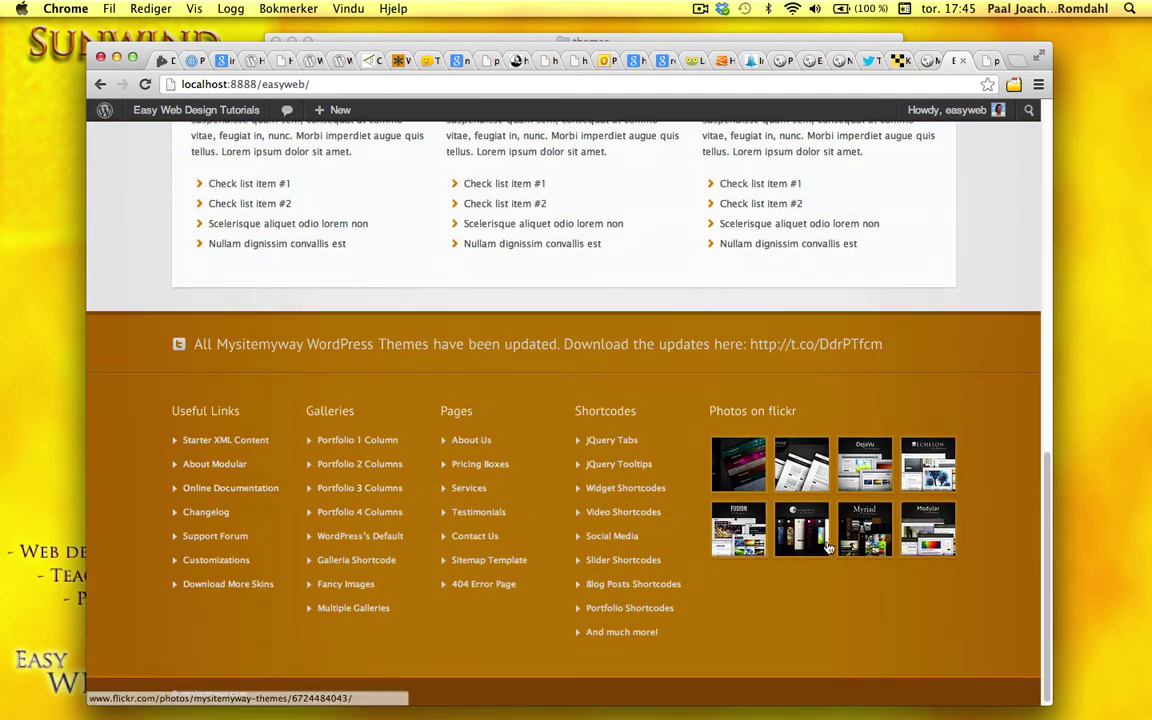
{"action": "left_click", "coordinate": [925, 61]}
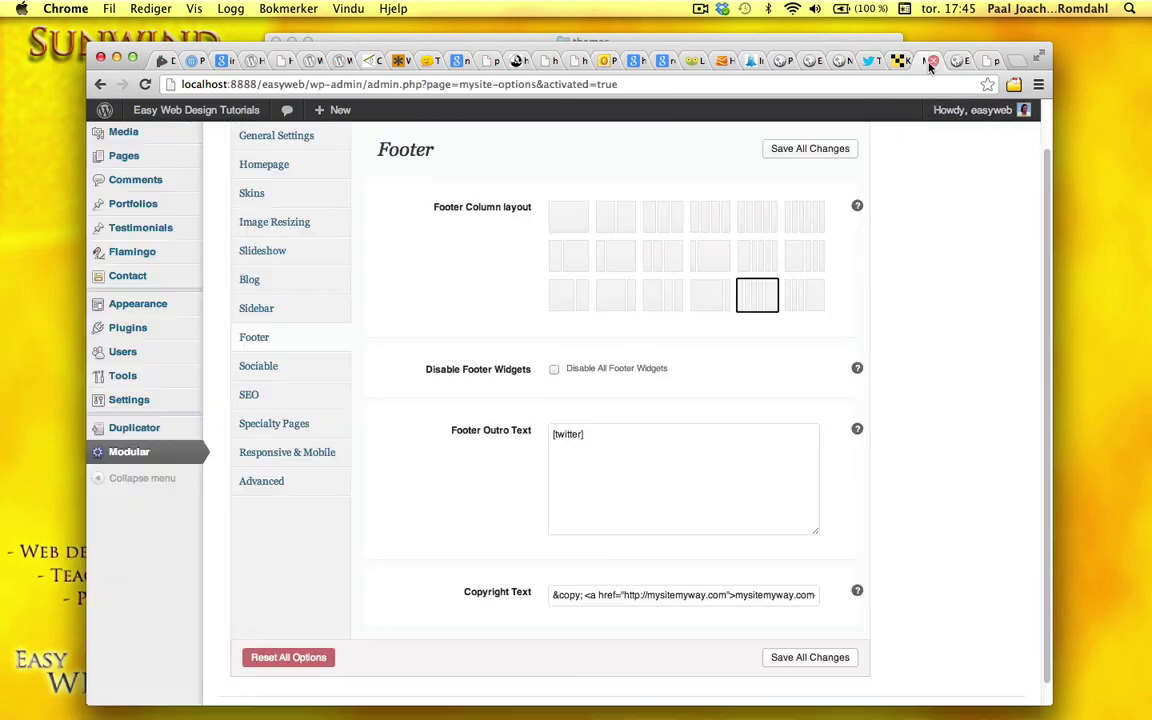
Pick the last footer layout in the third row and view the reloaded live site.
{"action": "left_click", "coordinate": [812, 303]}
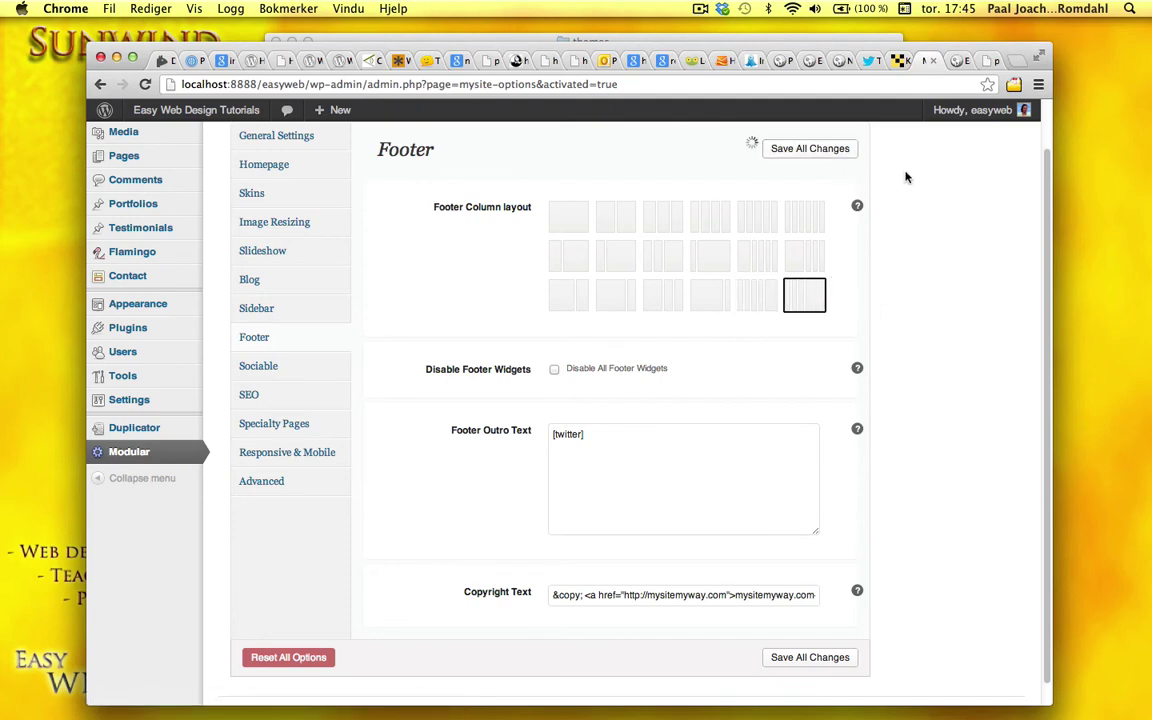
{"action": "left_click", "coordinate": [955, 62]}
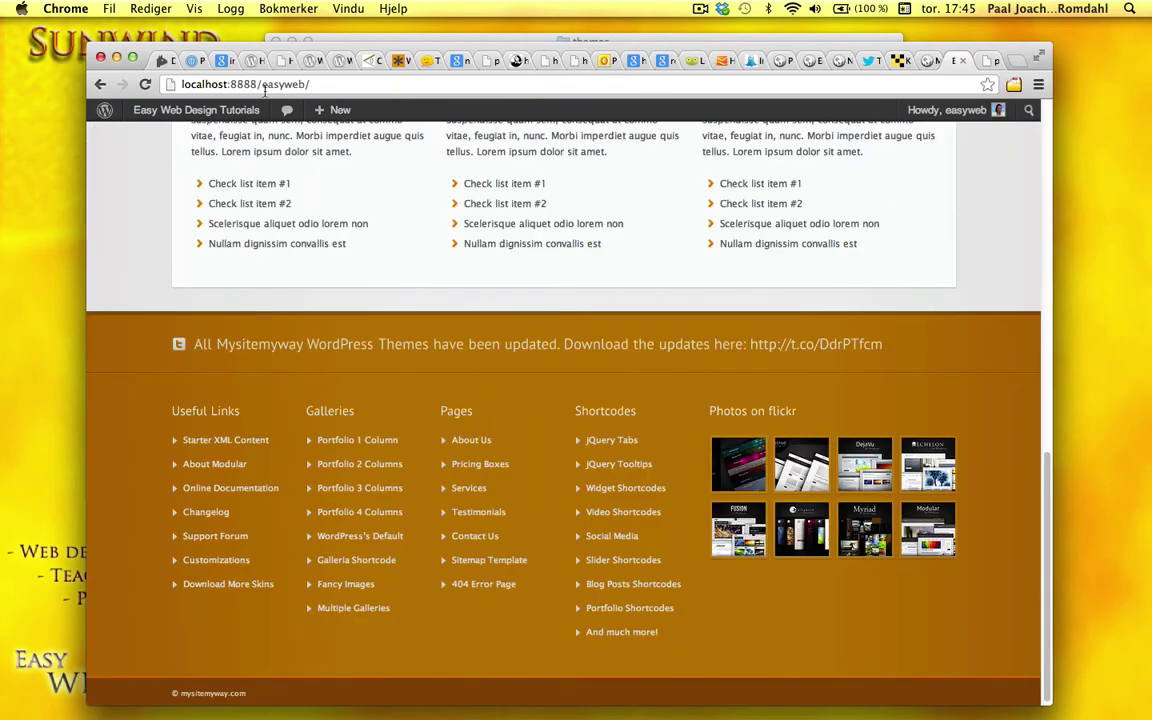
{"action": "left_click", "coordinate": [144, 83]}
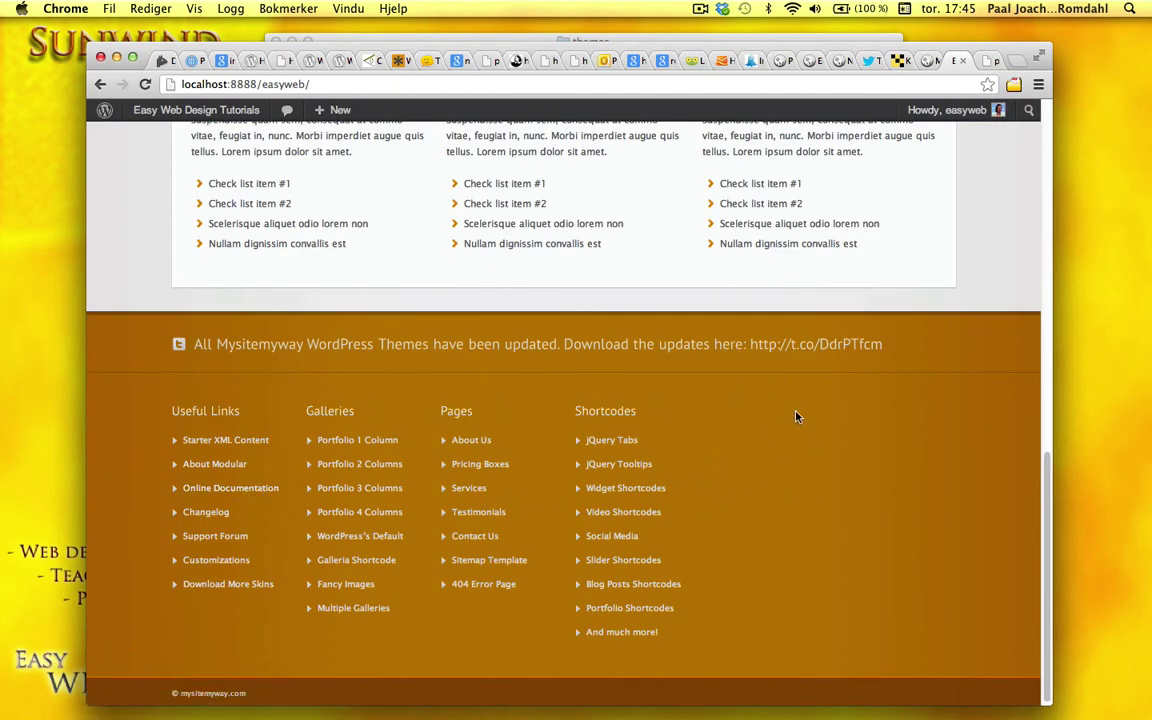
{"action": "left_click", "coordinate": [924, 61]}
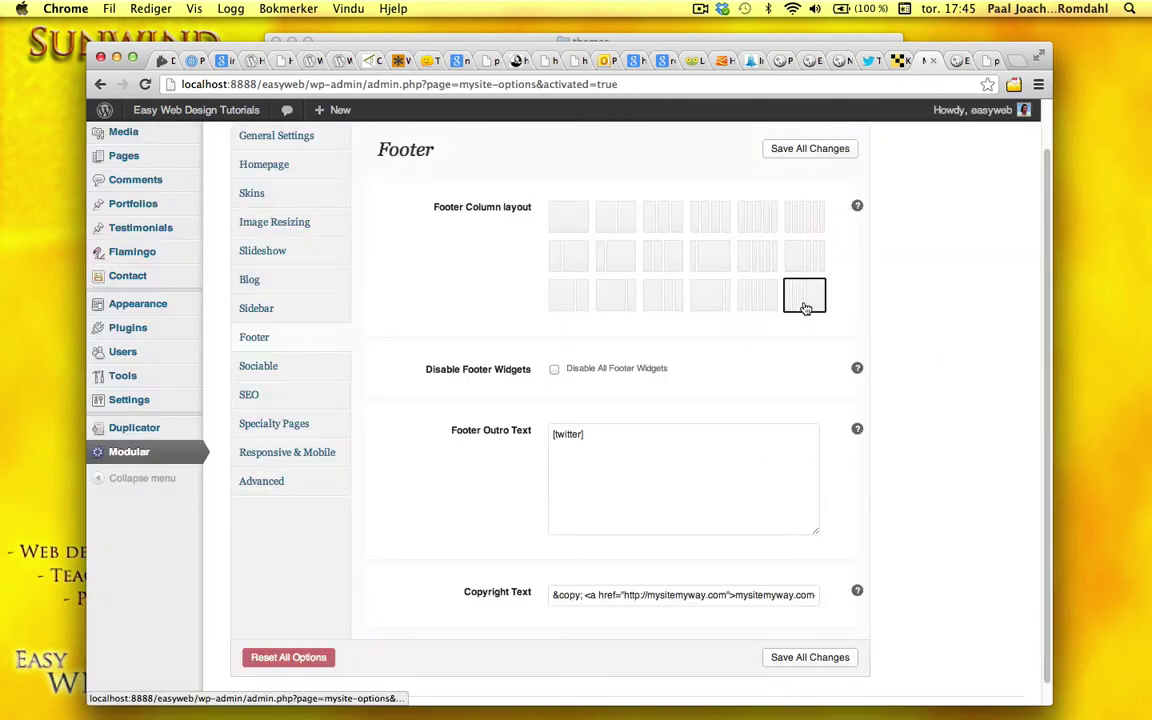
Save the fourth third-row footer layout and check the live footer after reloading.
{"action": "left_click", "coordinate": [721, 303]}
{"action": "left_click", "coordinate": [790, 149]}
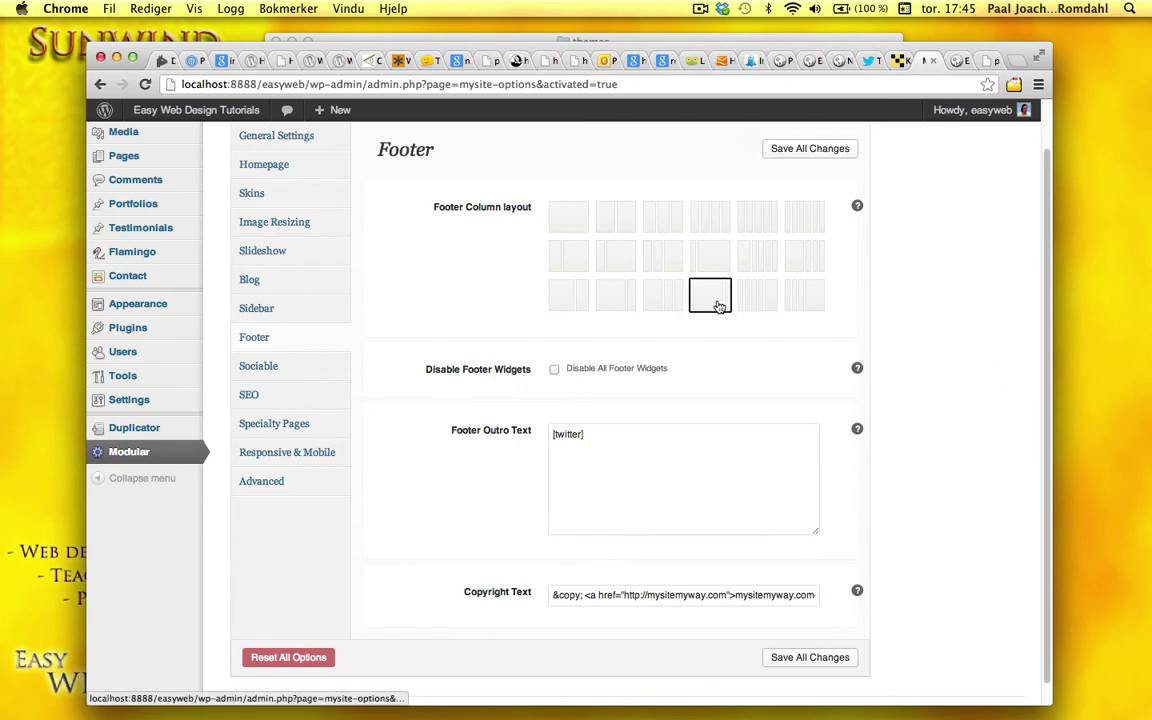
{"action": "mouse_move", "coordinate": [171, 305]}
{"action": "left_click", "coordinate": [957, 62]}
{"action": "left_click", "coordinate": [145, 84]}
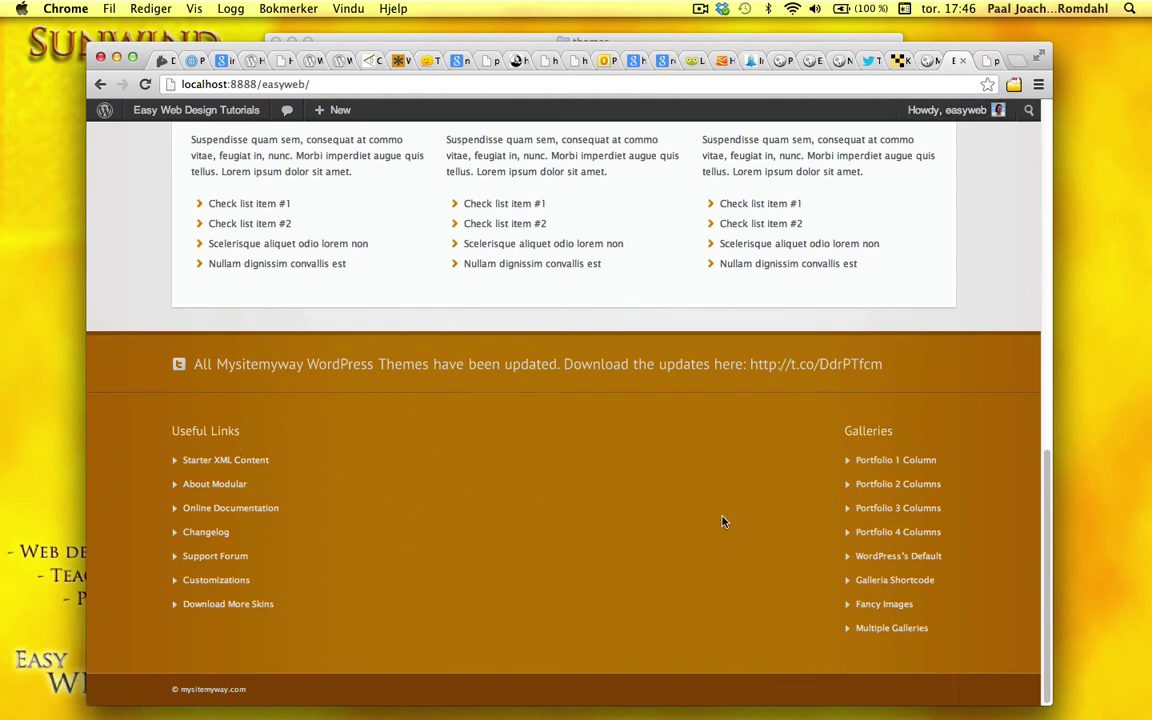
Switch to another footer column layout and save the footer settings.
{"action": "left_click", "coordinate": [929, 61]}
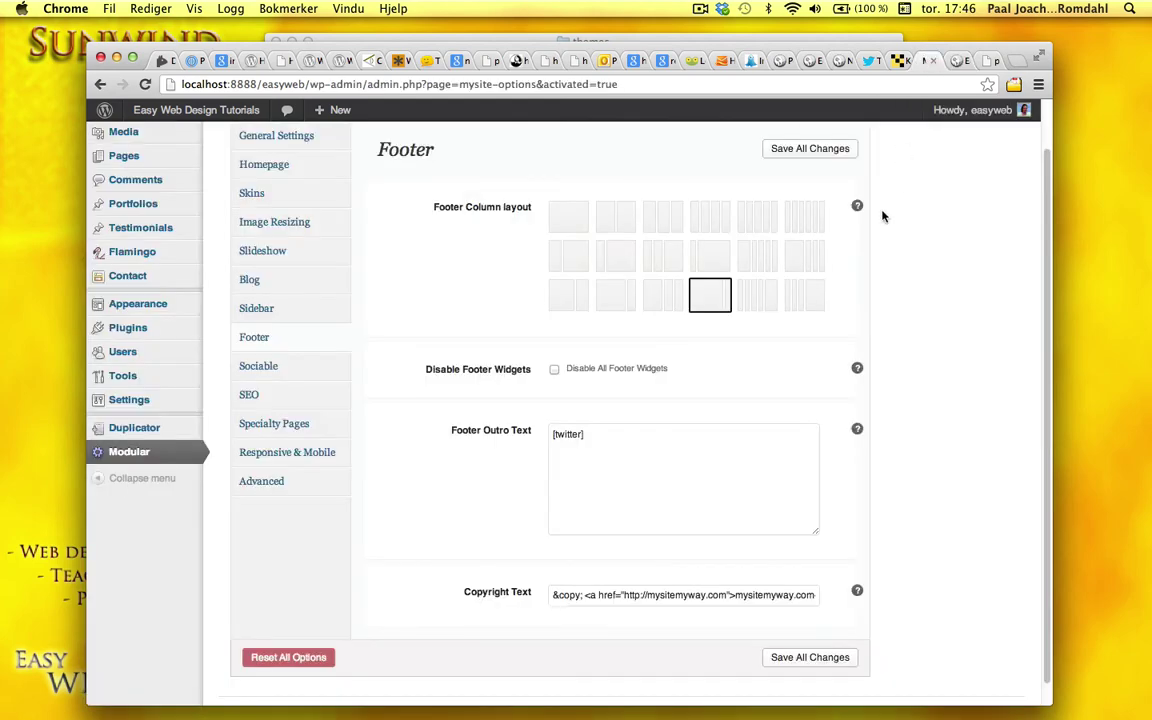
{"action": "left_click", "coordinate": [769, 305]}
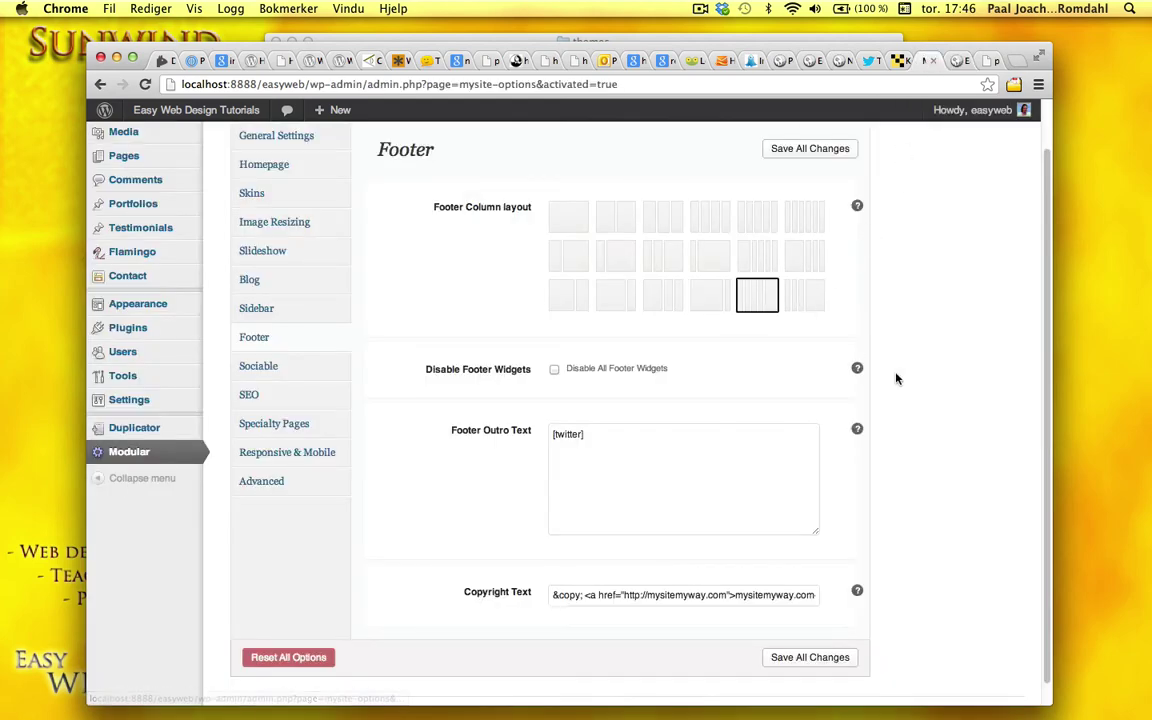
{"action": "left_click", "coordinate": [817, 149]}
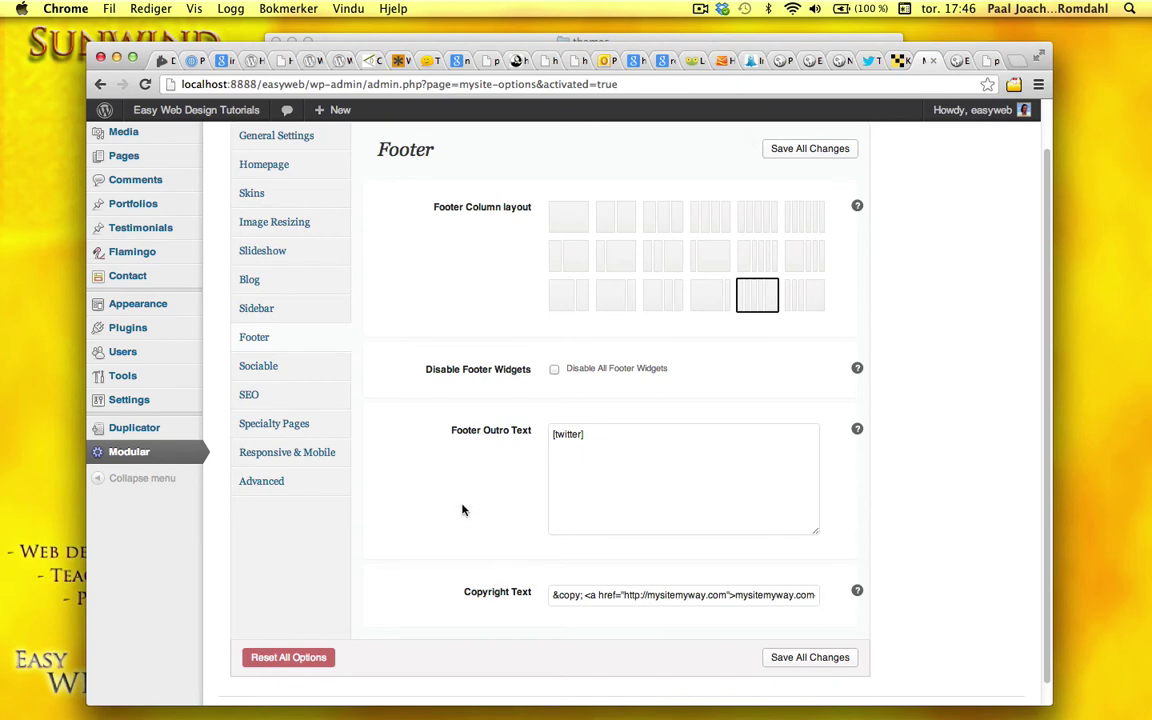
Add a new Sociable entry with the Facebook icon in Classic 24px style.
{"action": "left_click", "coordinate": [280, 367]}
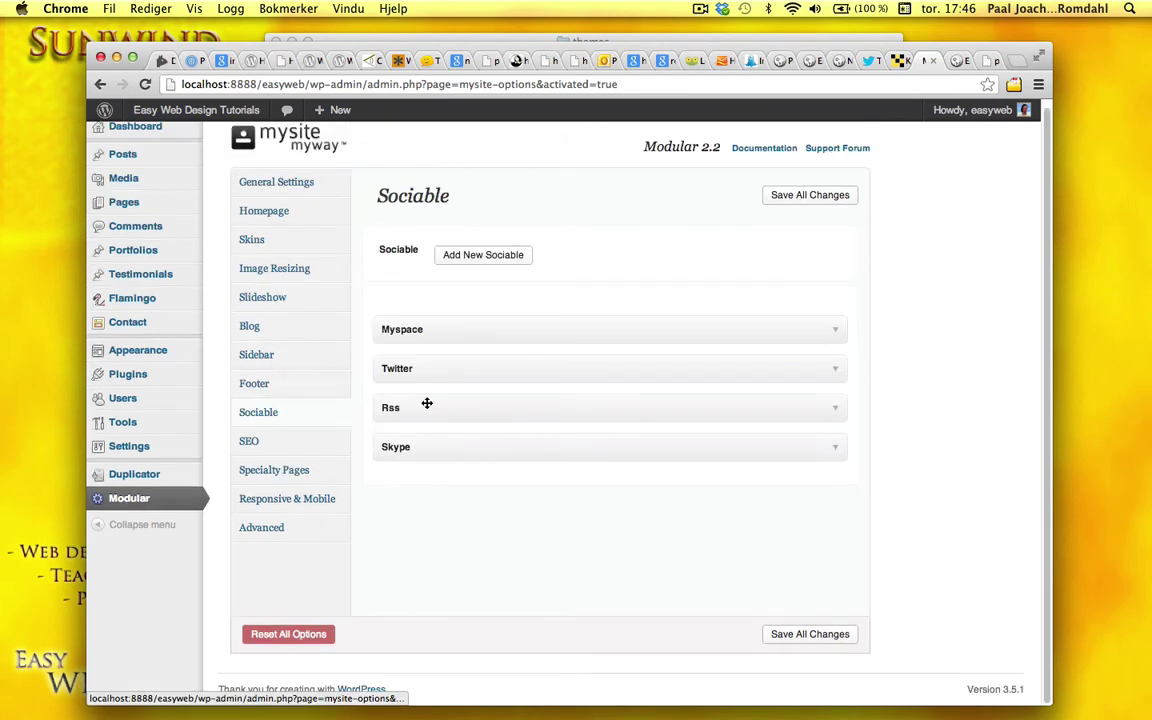
{"action": "left_click", "coordinate": [483, 256]}
{"action": "scroll", "coordinate": [879, 556], "scroll_direction": "down", "scroll_amount": 2}
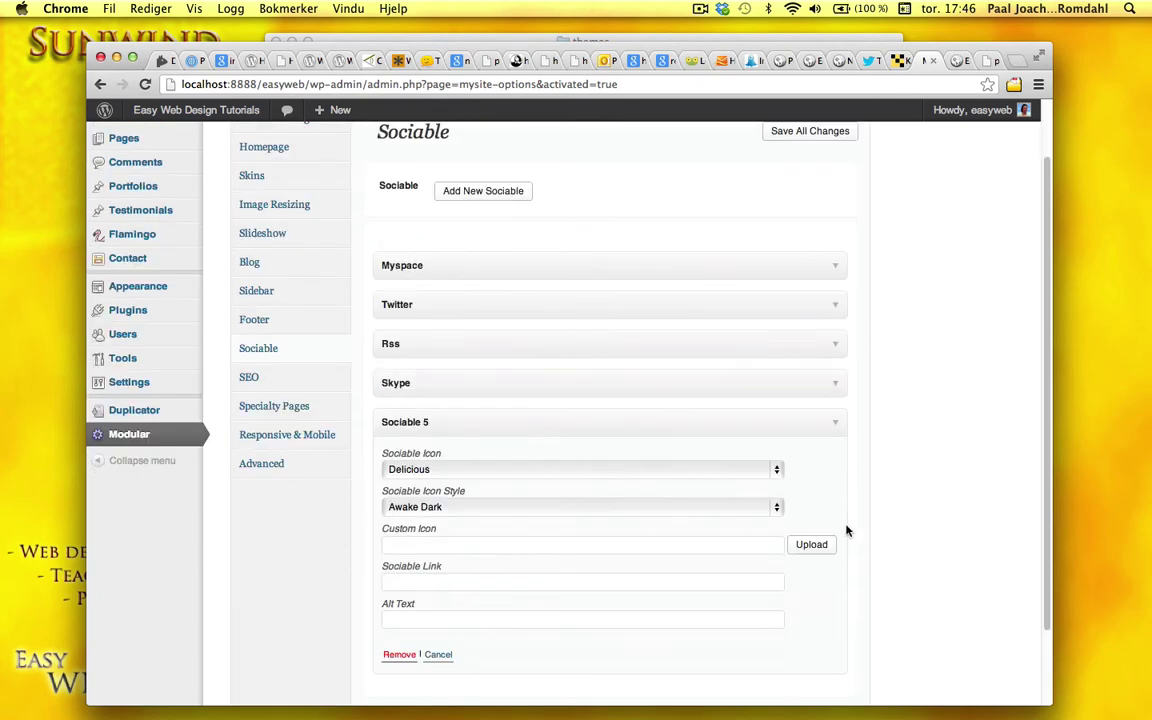
{"action": "left_click", "coordinate": [771, 467]}
{"action": "left_click", "coordinate": [542, 524]}
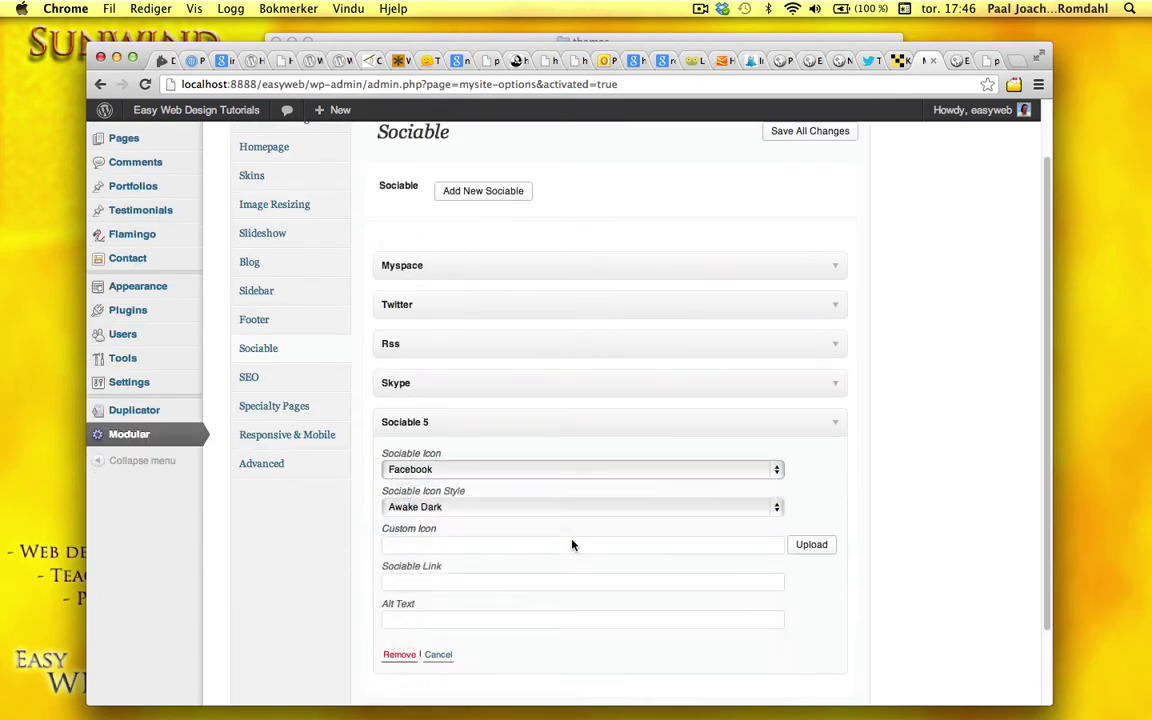
{"action": "left_click", "coordinate": [778, 509]}
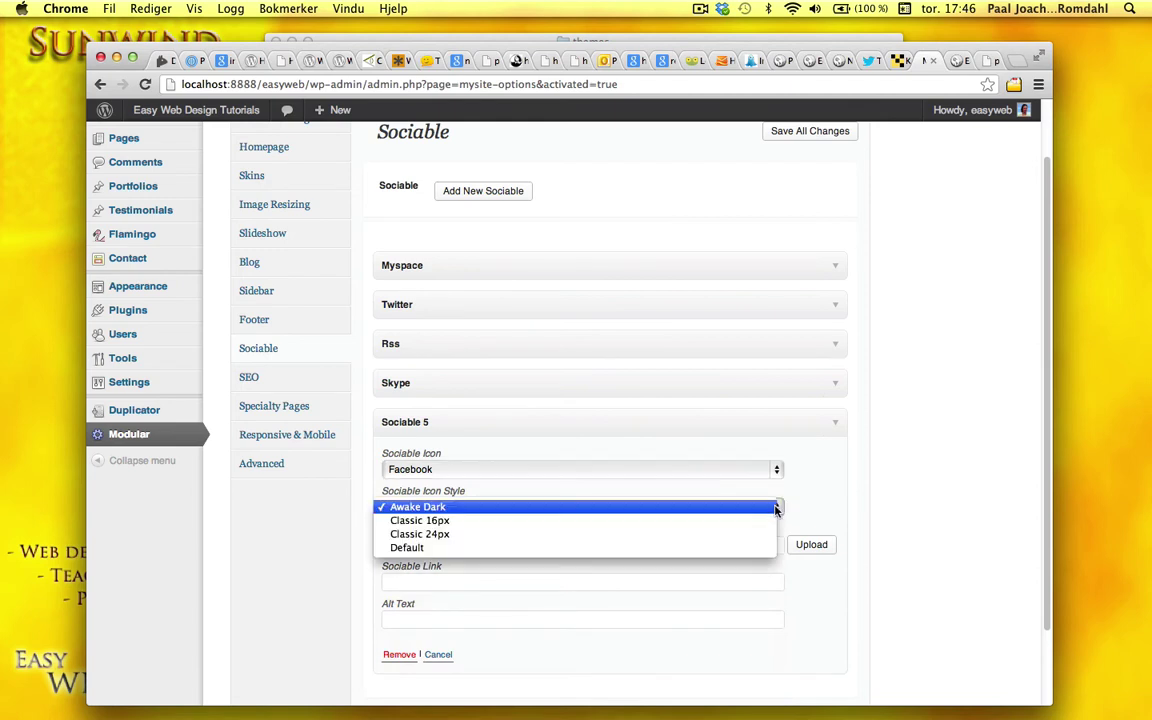
{"action": "left_click", "coordinate": [694, 464]}
Go through the custom icon, link and alt text fields, then save the Facebook entry.
{"action": "scroll", "coordinate": [908, 569], "scroll_direction": "down", "scroll_amount": 2}
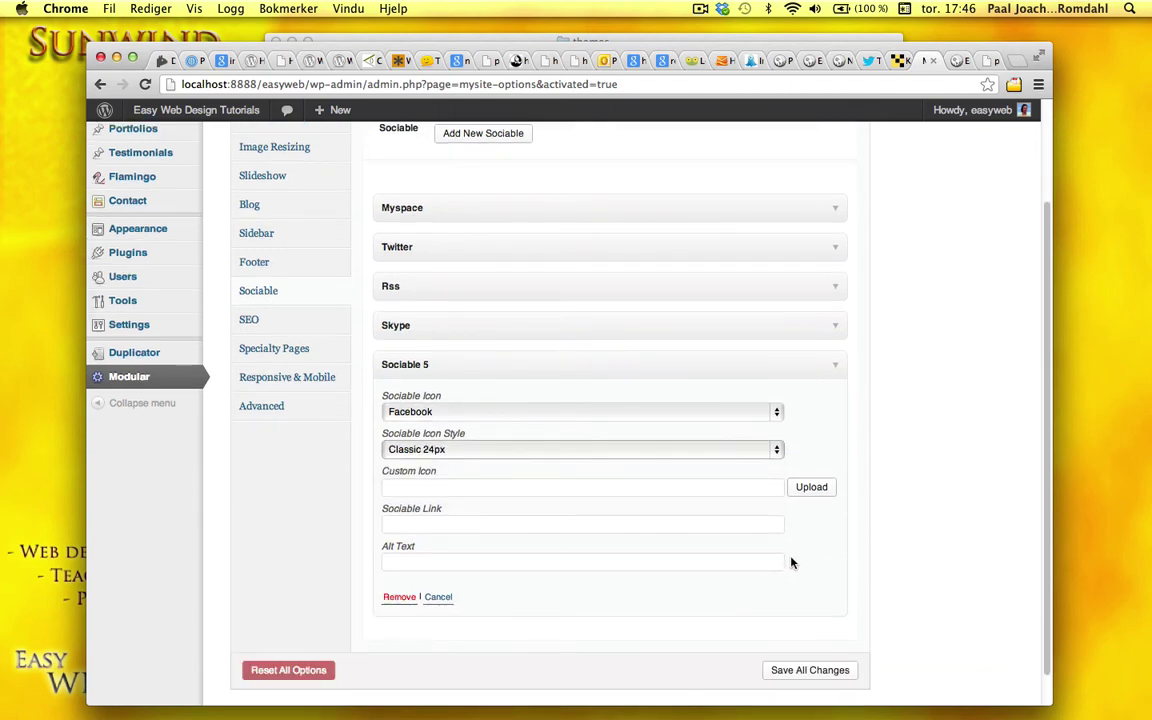
{"action": "left_click", "coordinate": [414, 486]}
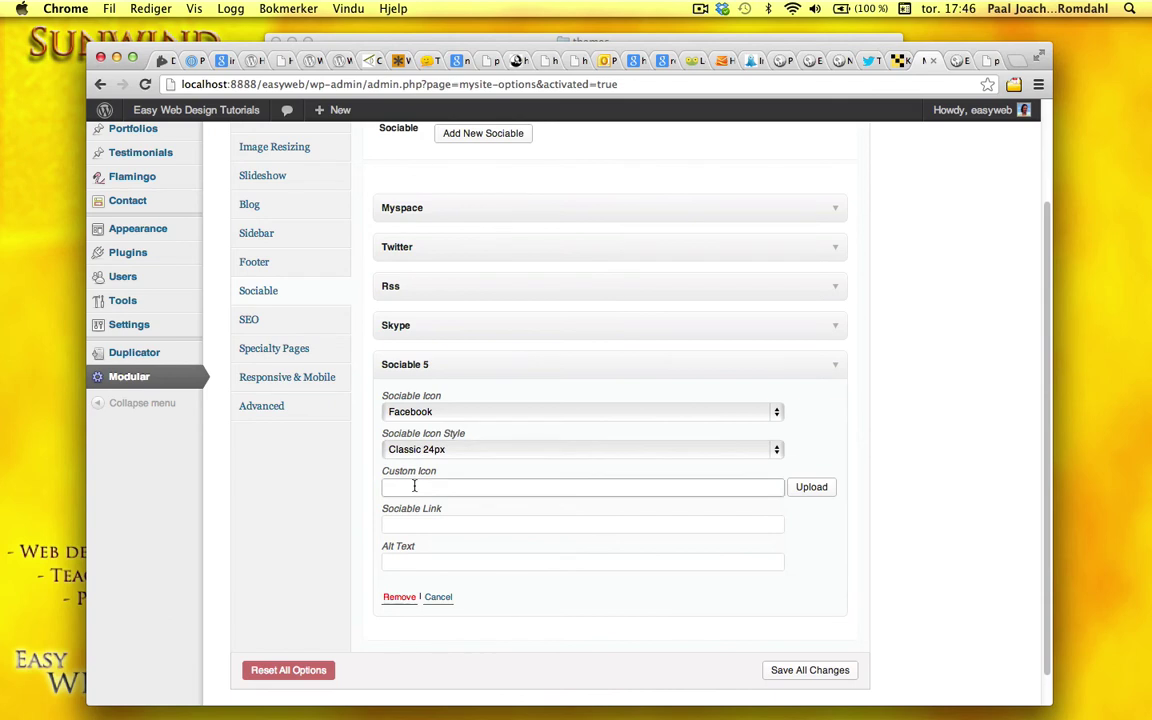
{"action": "left_click", "coordinate": [414, 526]}
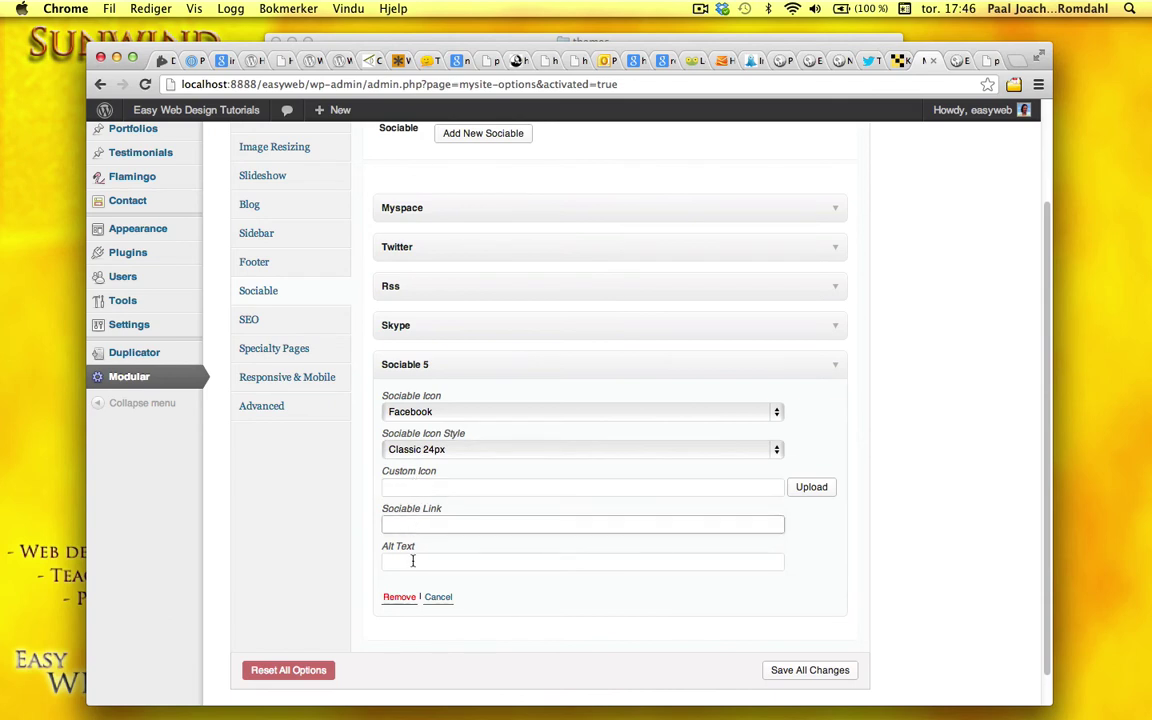
{"action": "left_click", "coordinate": [414, 562]}
{"action": "left_click", "coordinate": [829, 670]}
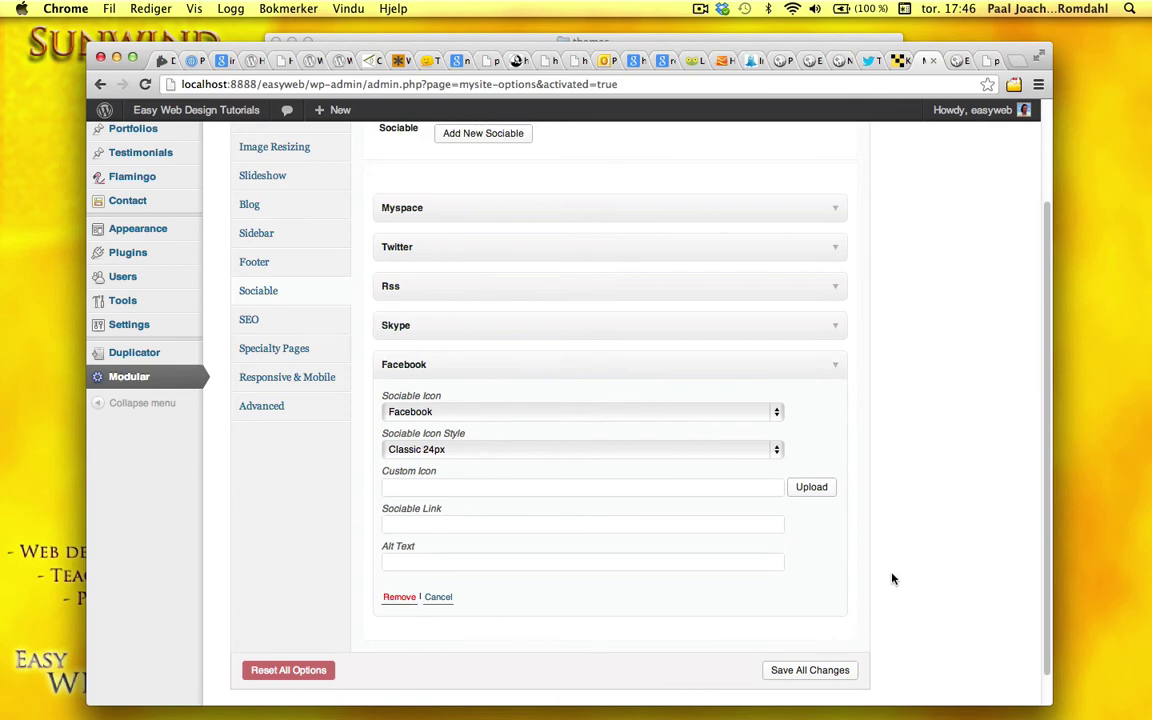
{"action": "scroll", "coordinate": [892, 576], "scroll_direction": "up", "scroll_amount": 3}
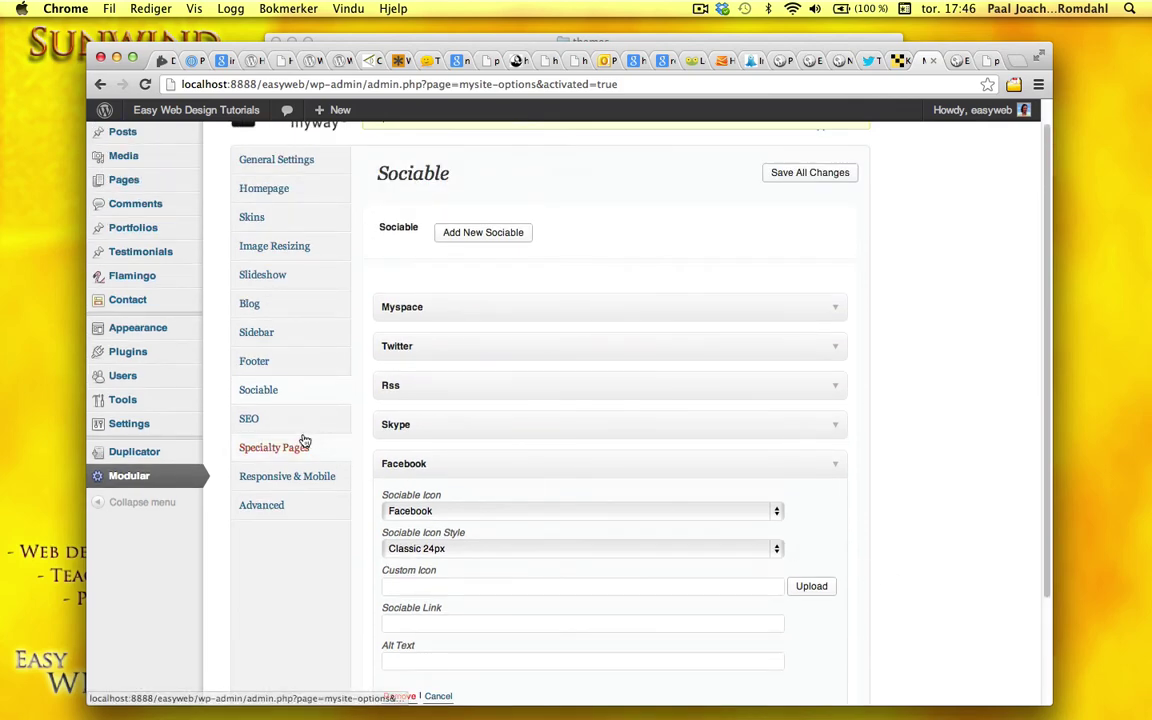
Open Modular's SEO options and scroll through all of its fields.
{"action": "left_click", "coordinate": [288, 424]}
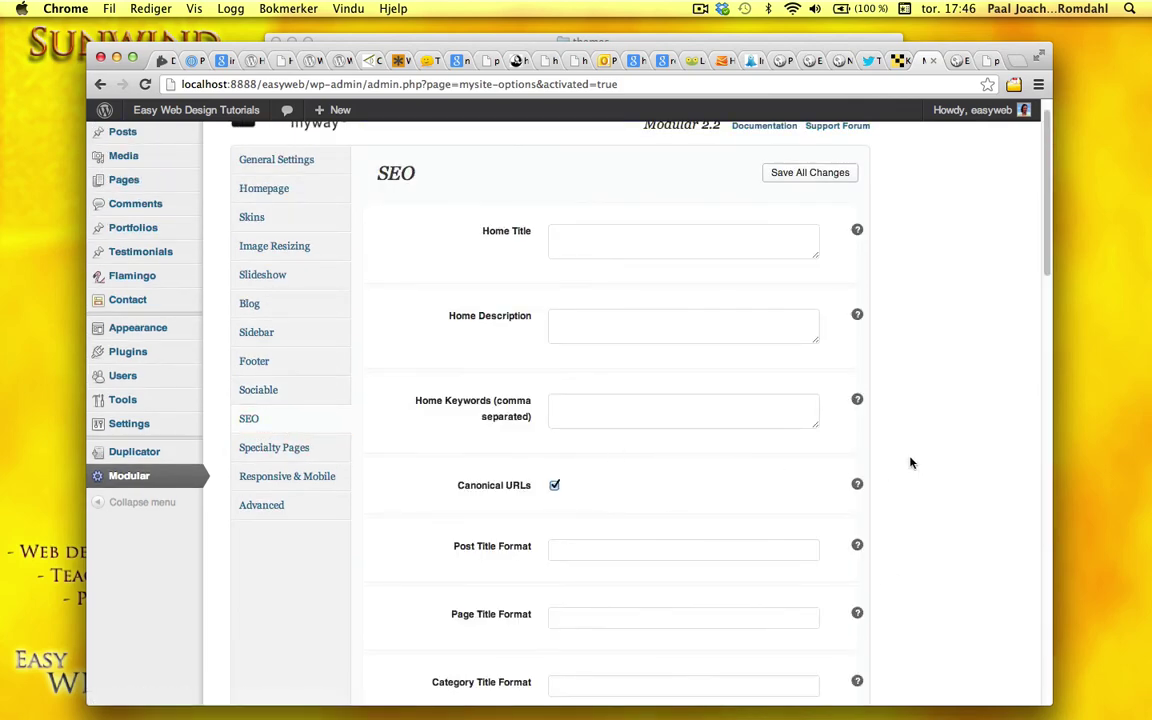
{"action": "scroll", "coordinate": [910, 463], "scroll_direction": "down", "scroll_amount": 4}
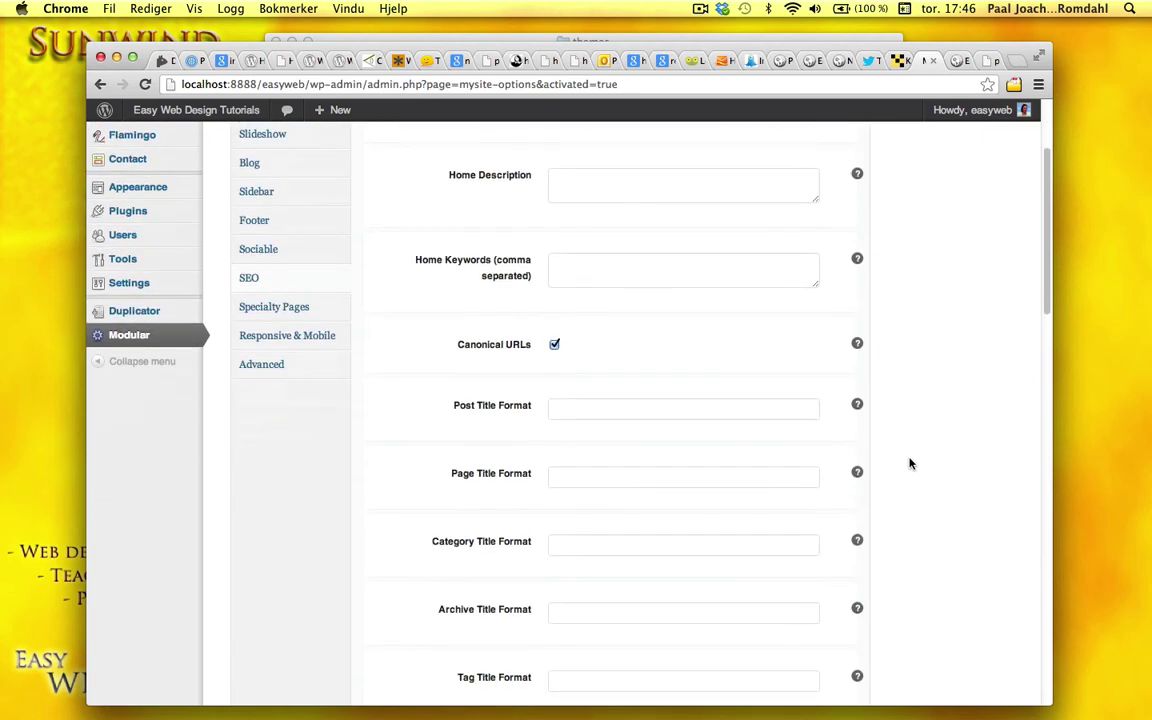
{"action": "scroll", "coordinate": [910, 463], "scroll_direction": "down", "scroll_amount": 4}
{"action": "scroll", "coordinate": [903, 469], "scroll_direction": "down", "scroll_amount": 8}
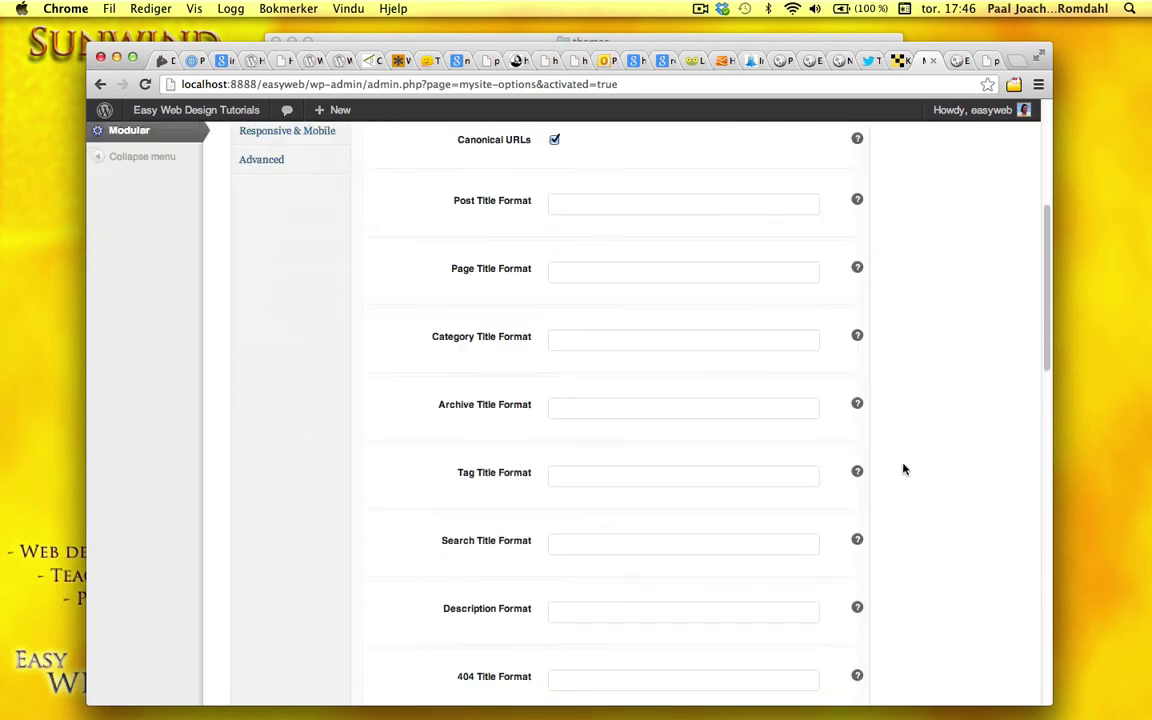
{"action": "scroll", "coordinate": [900, 473], "scroll_direction": "down", "scroll_amount": 2}
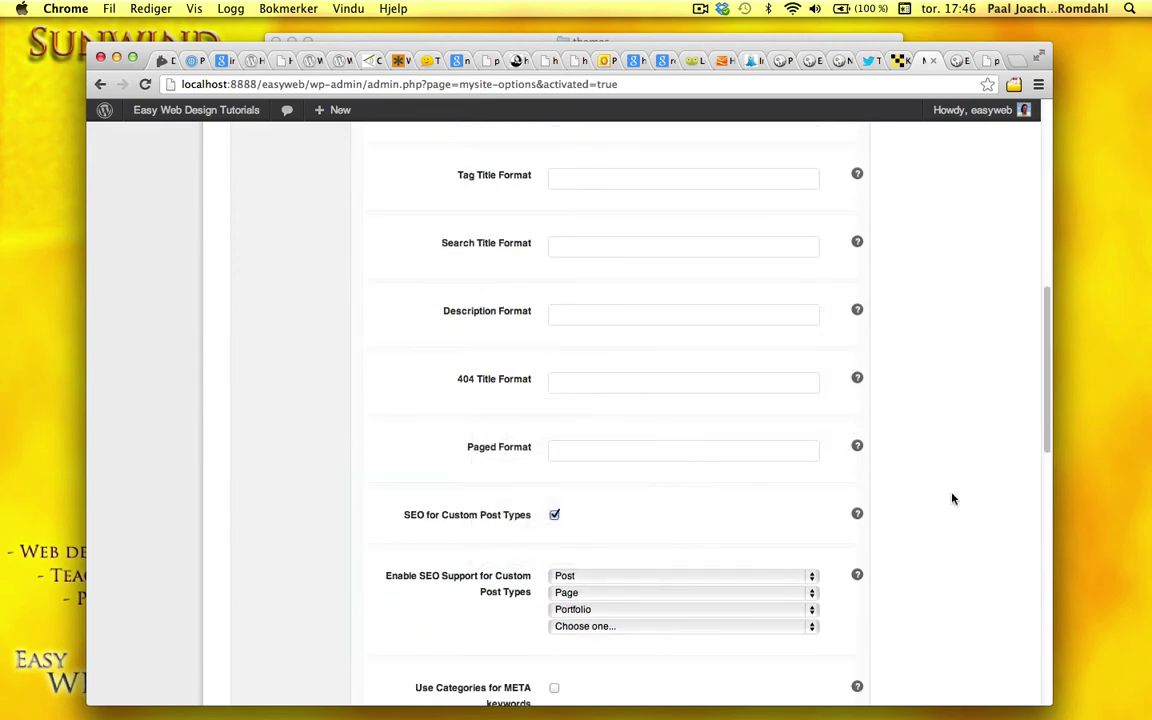
{"action": "scroll", "coordinate": [952, 498], "scroll_direction": "down", "scroll_amount": 4}
{"action": "scroll", "coordinate": [952, 498], "scroll_direction": "up", "scroll_amount": 10}
{"action": "scroll", "coordinate": [952, 498], "scroll_direction": "up", "scroll_amount": 10}
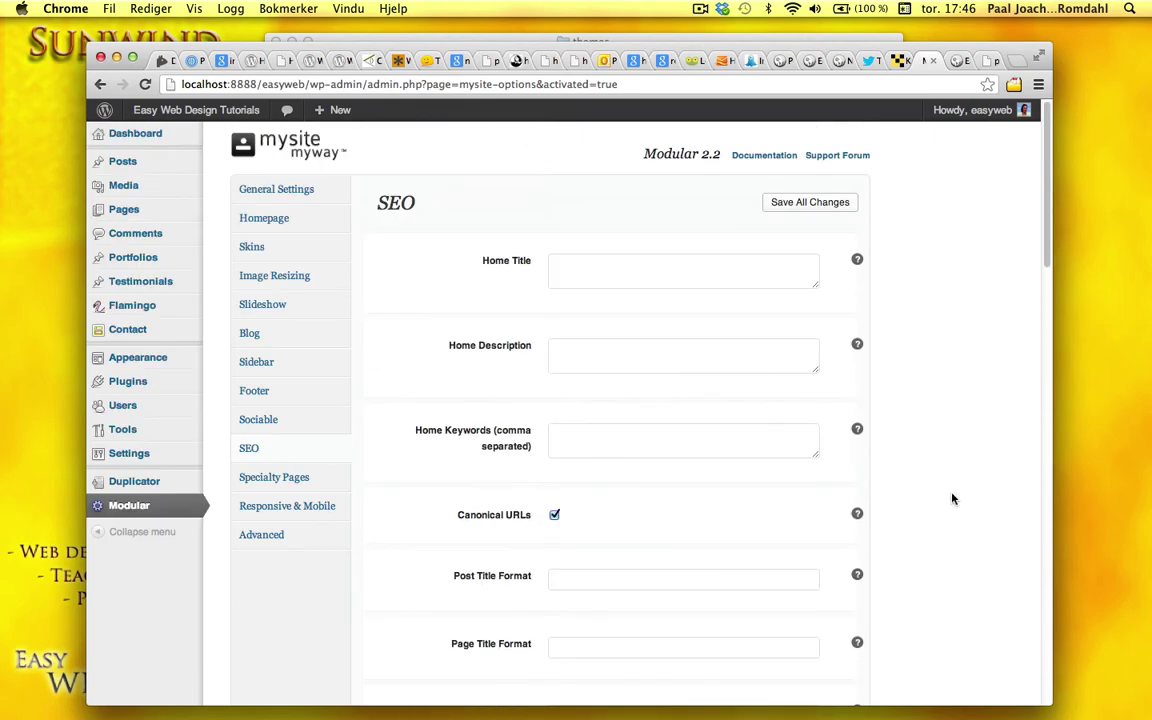
Open Specialty Pages and expand the 404 options, leaving its custom sidebar unchanged.
{"action": "left_click", "coordinate": [272, 477]}
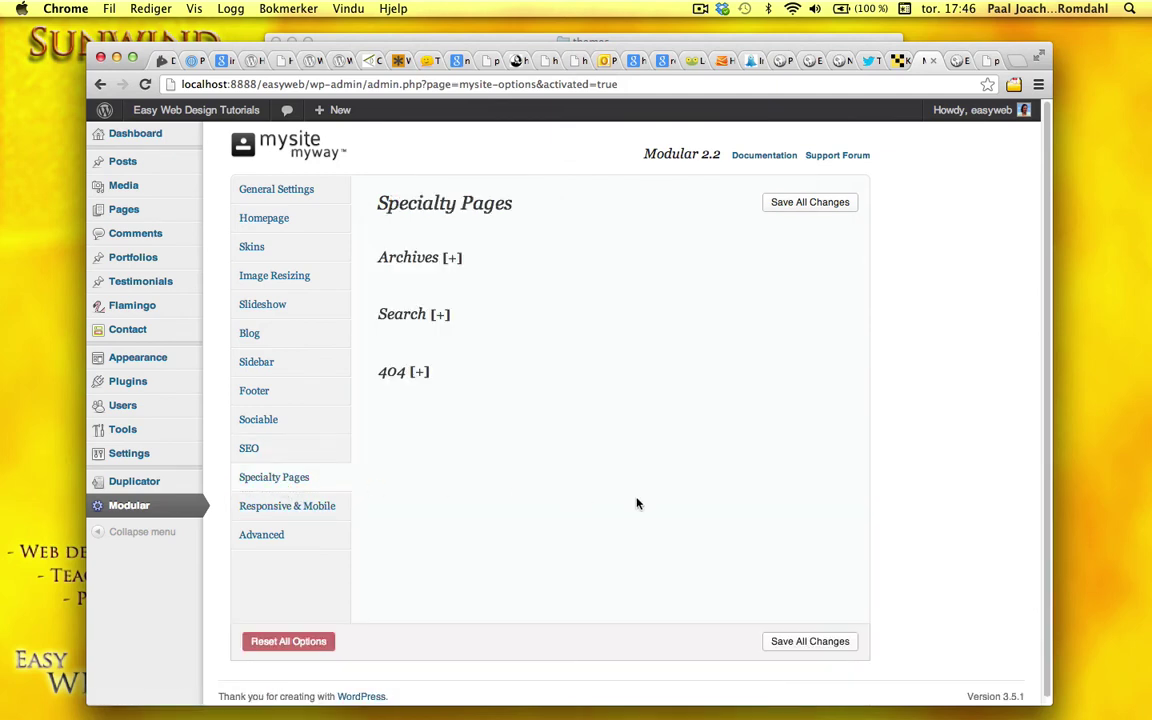
{"action": "left_click", "coordinate": [417, 372]}
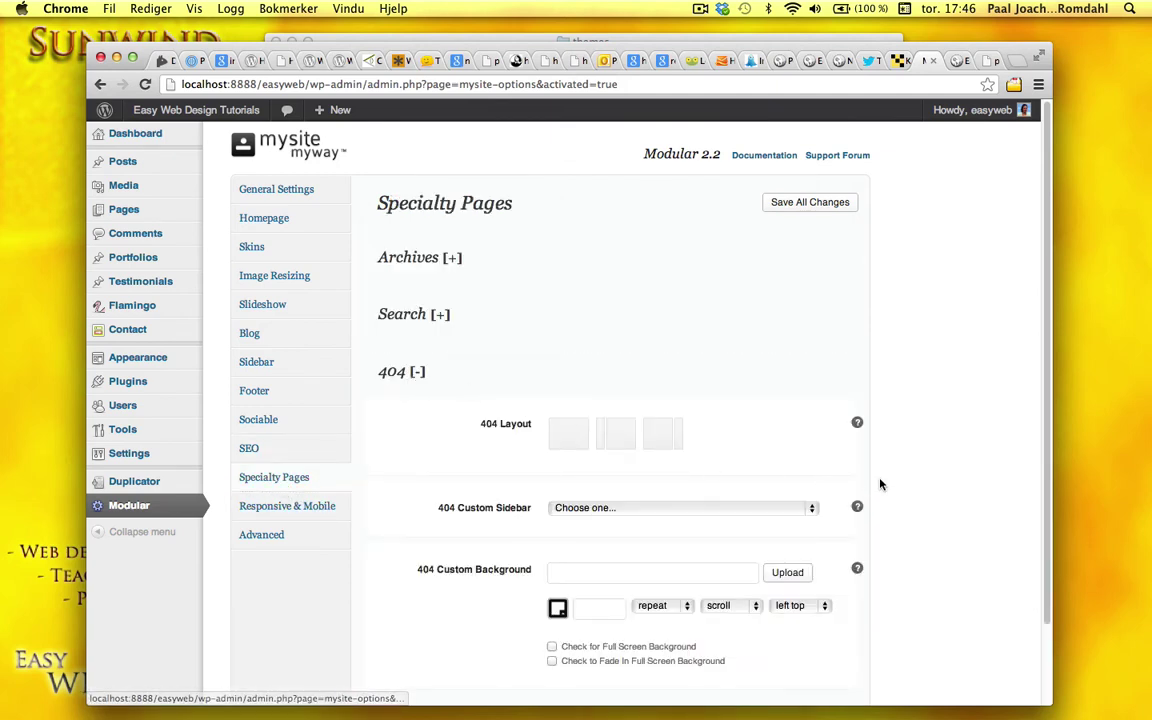
{"action": "scroll", "coordinate": [881, 486], "scroll_direction": "down", "scroll_amount": 2}
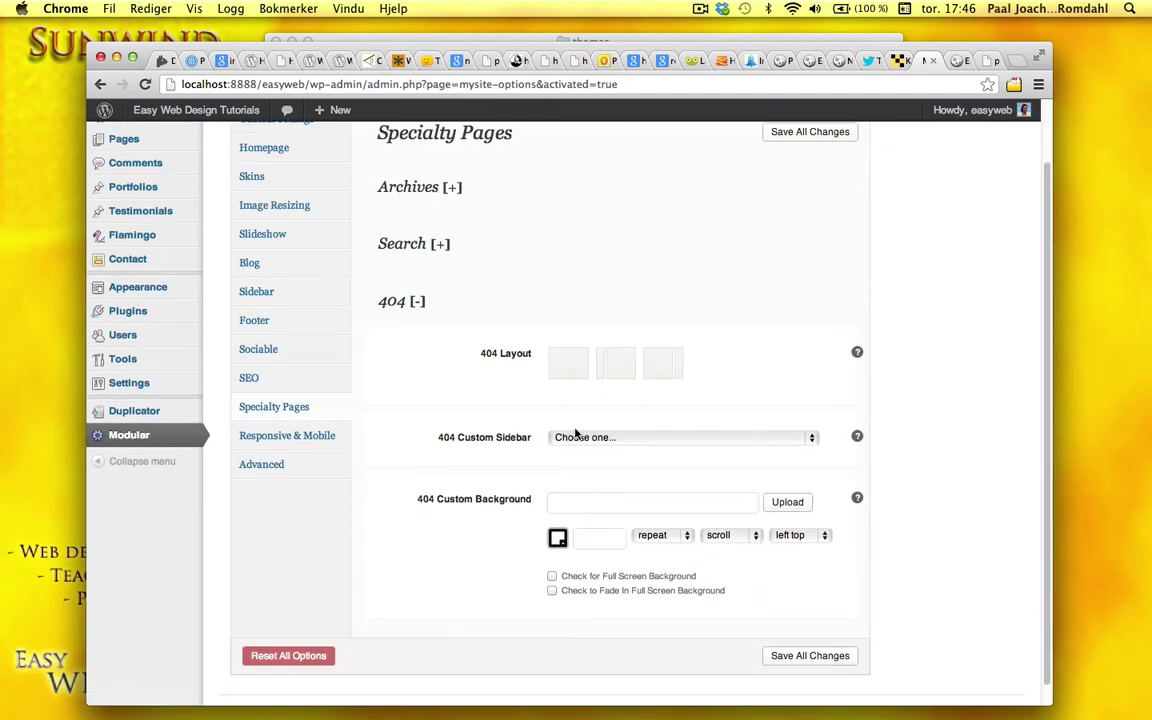
{"action": "left_click", "coordinate": [813, 439]}
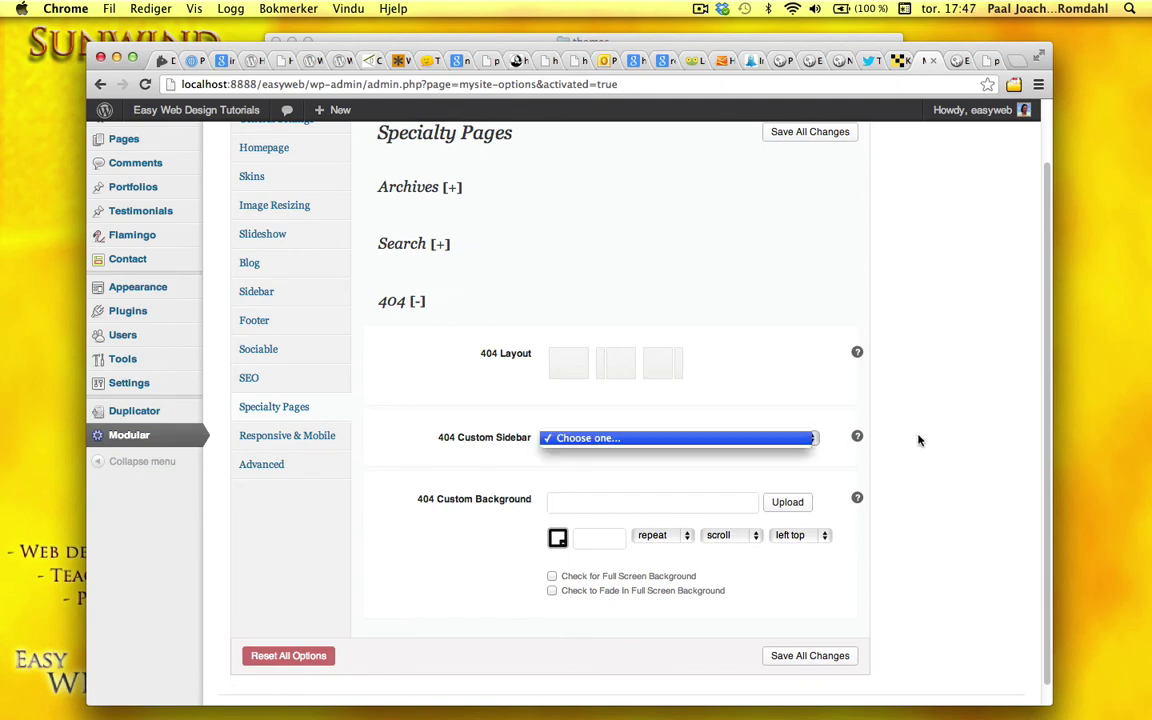
{"action": "left_click", "coordinate": [715, 437]}
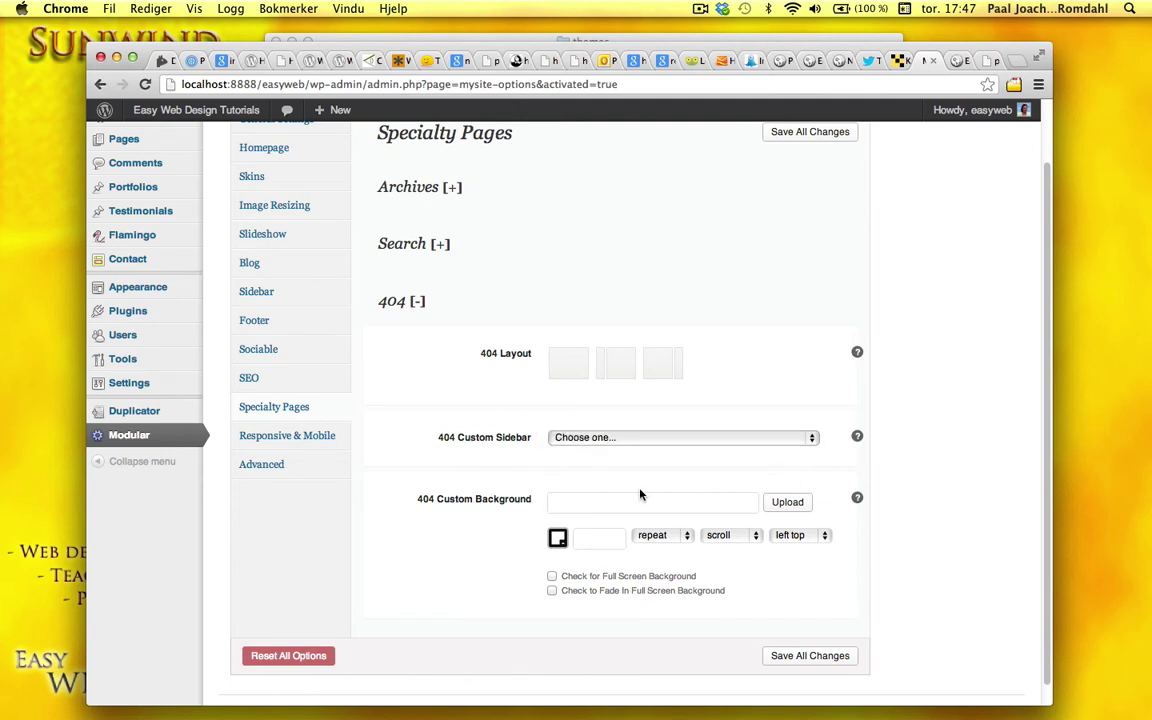
Give the 404 page a magenta #d911d9 background, then expand the Search and Archives options.
{"action": "left_click", "coordinate": [557, 538]}
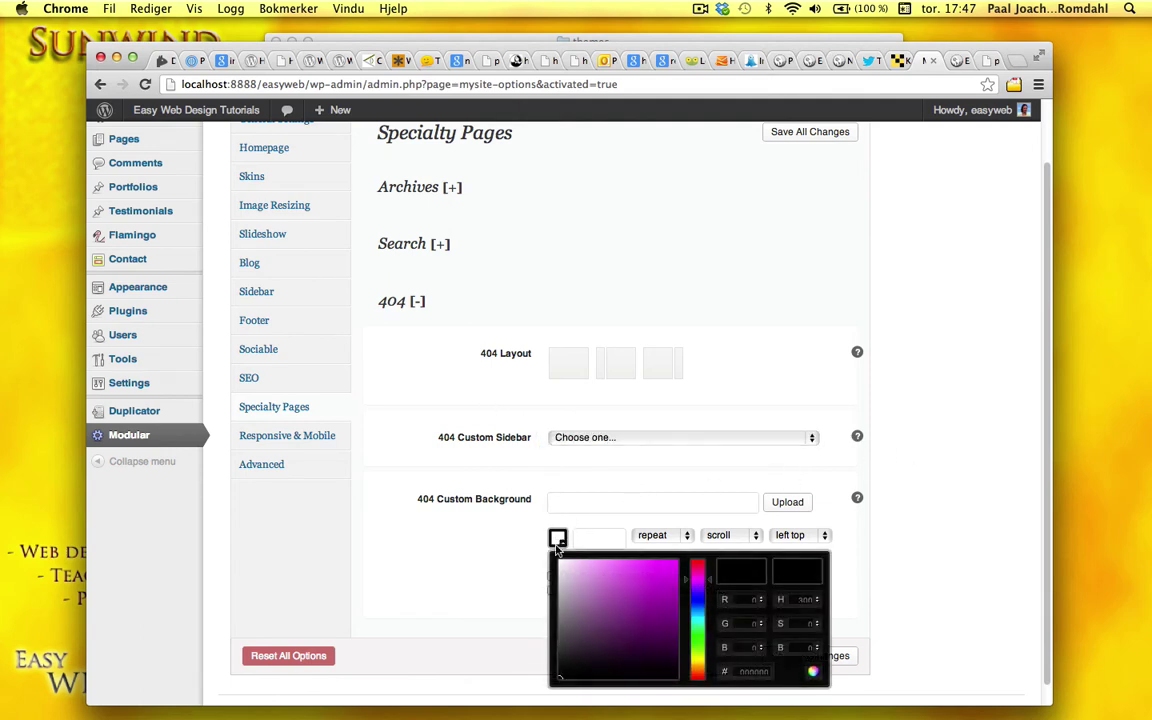
{"action": "left_click", "coordinate": [669, 577]}
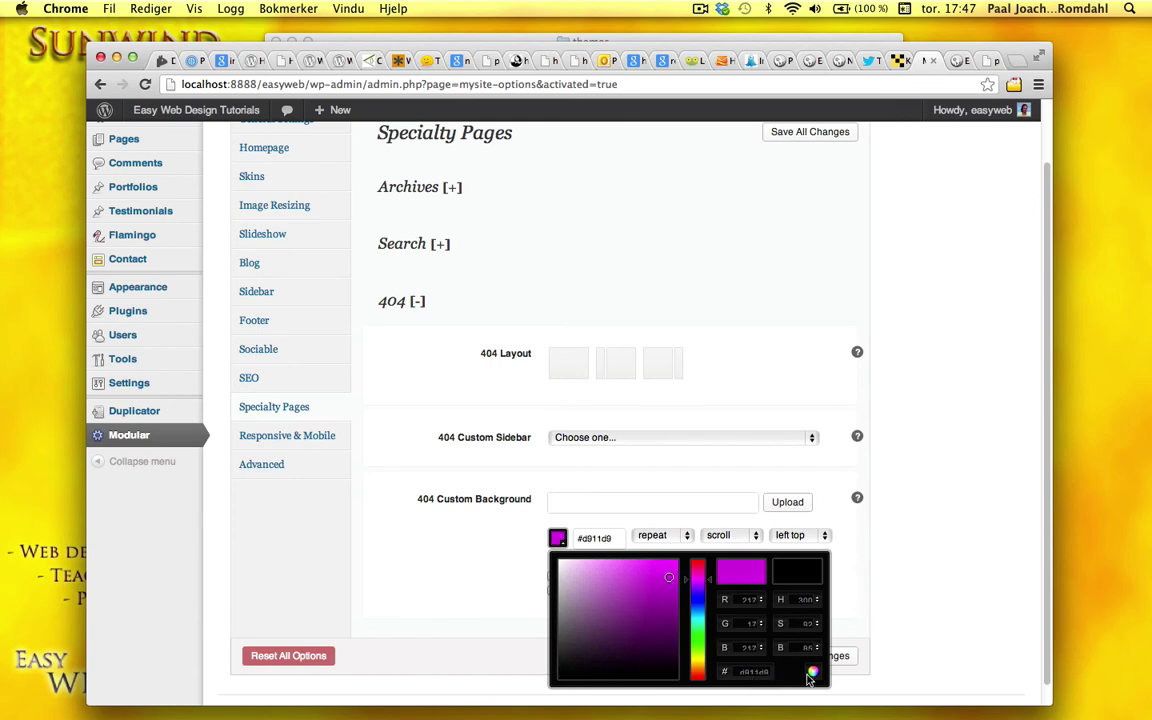
{"action": "left_click", "coordinate": [967, 532]}
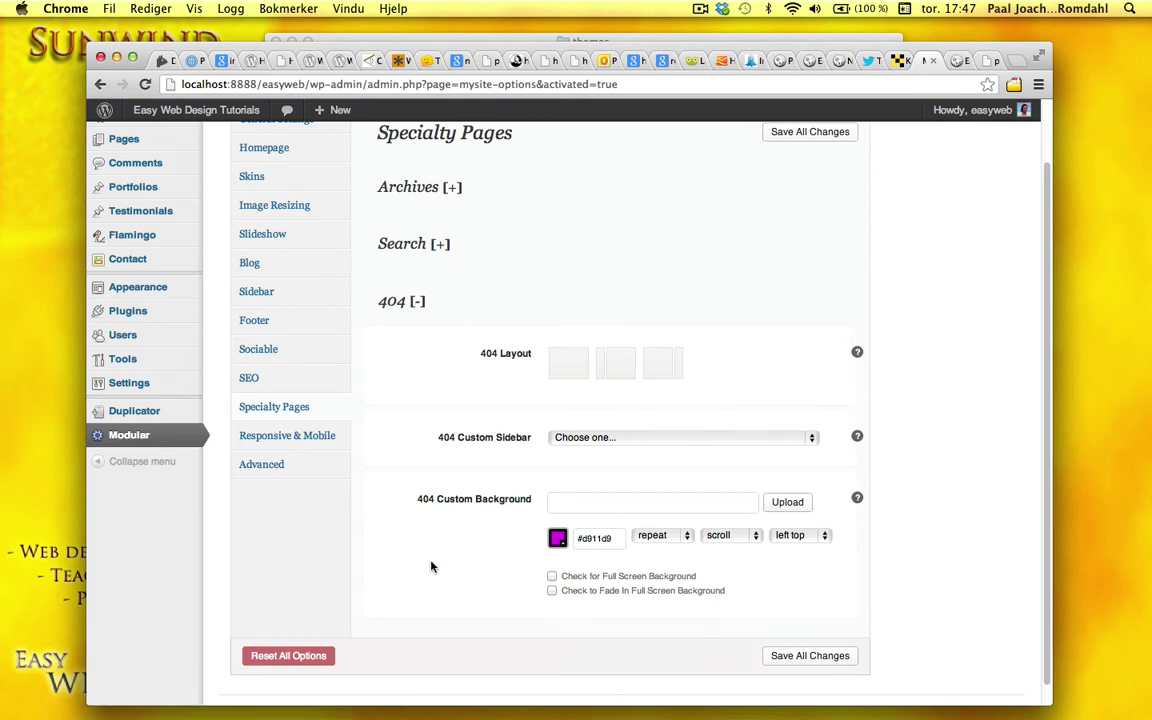
{"action": "left_click", "coordinate": [440, 244]}
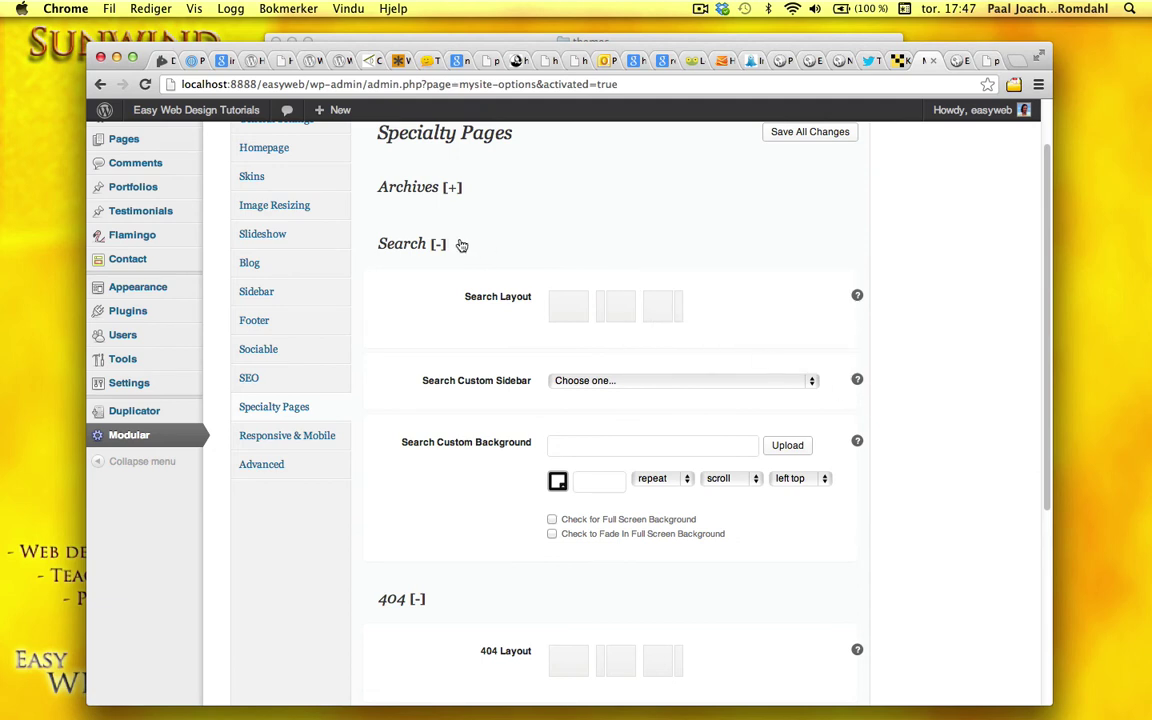
{"action": "left_click", "coordinate": [402, 187]}
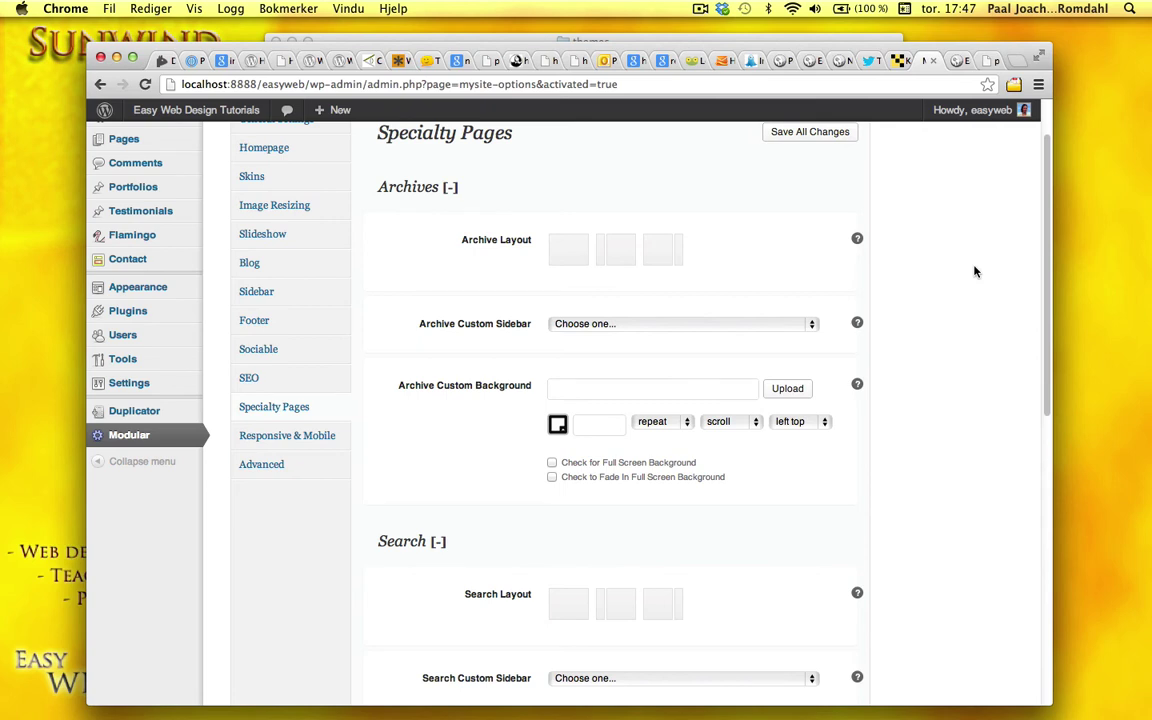
Look through Modular's Responsive & Mobile and then Advanced theme options.
{"action": "left_click", "coordinate": [288, 437]}
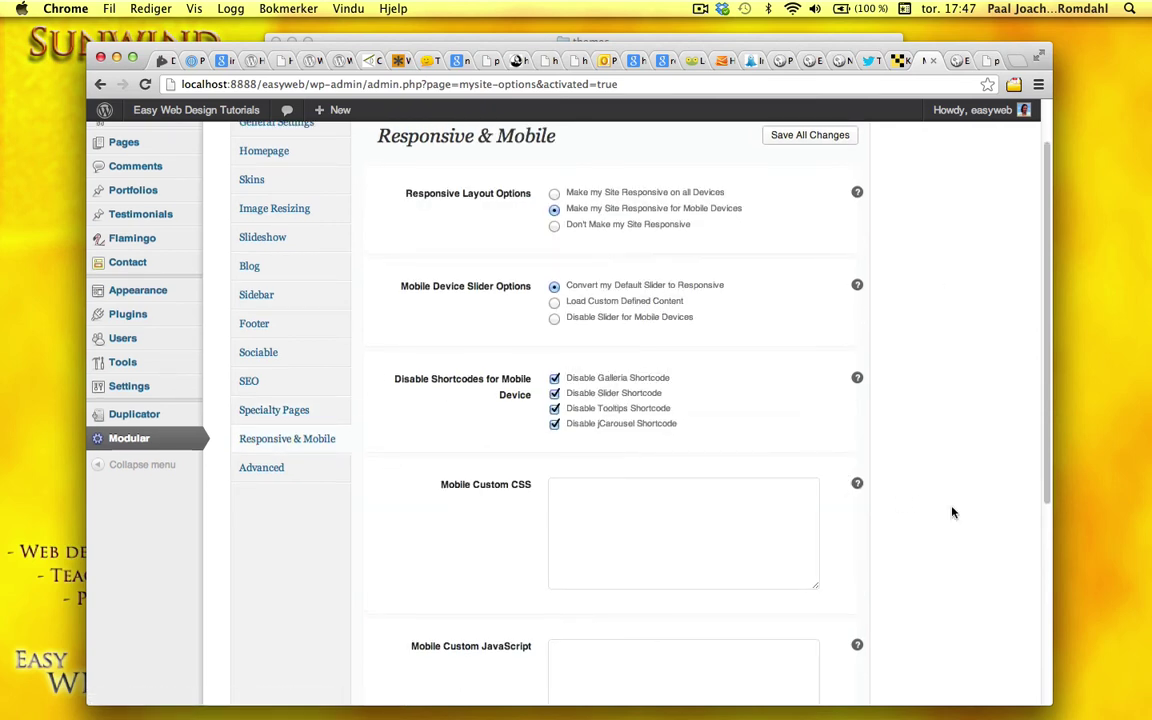
{"action": "scroll", "coordinate": [952, 512], "scroll_direction": "up", "scroll_amount": 1}
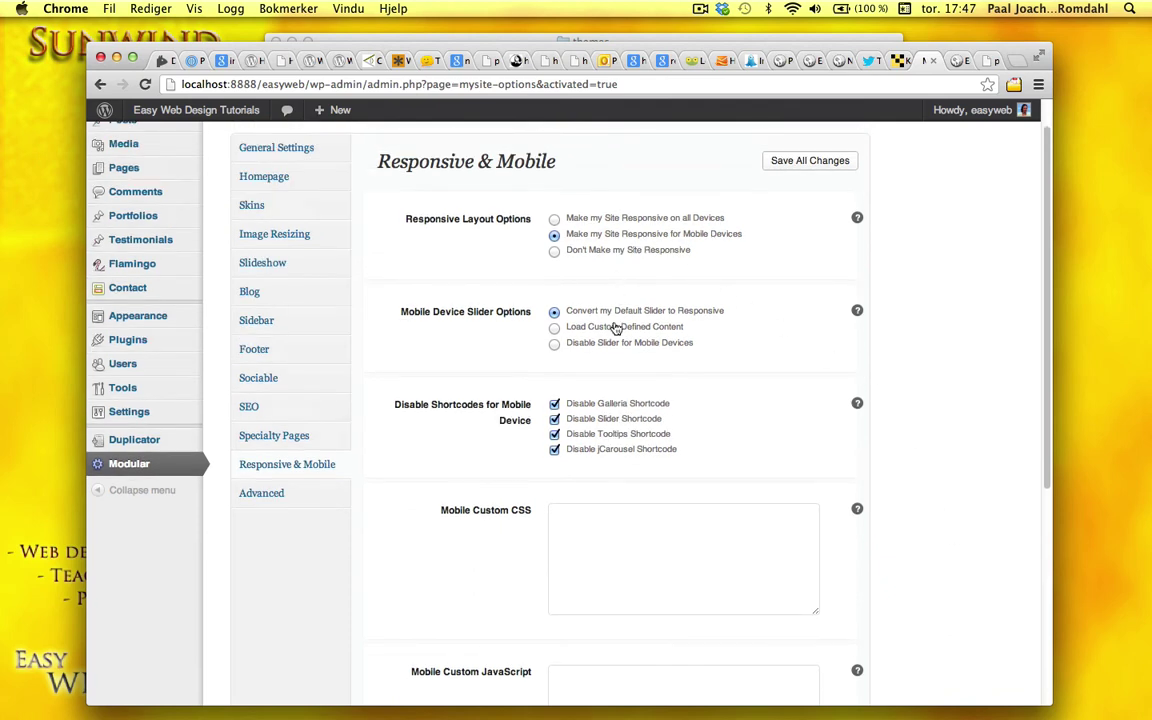
{"action": "scroll", "coordinate": [952, 567], "scroll_direction": "down", "scroll_amount": 3}
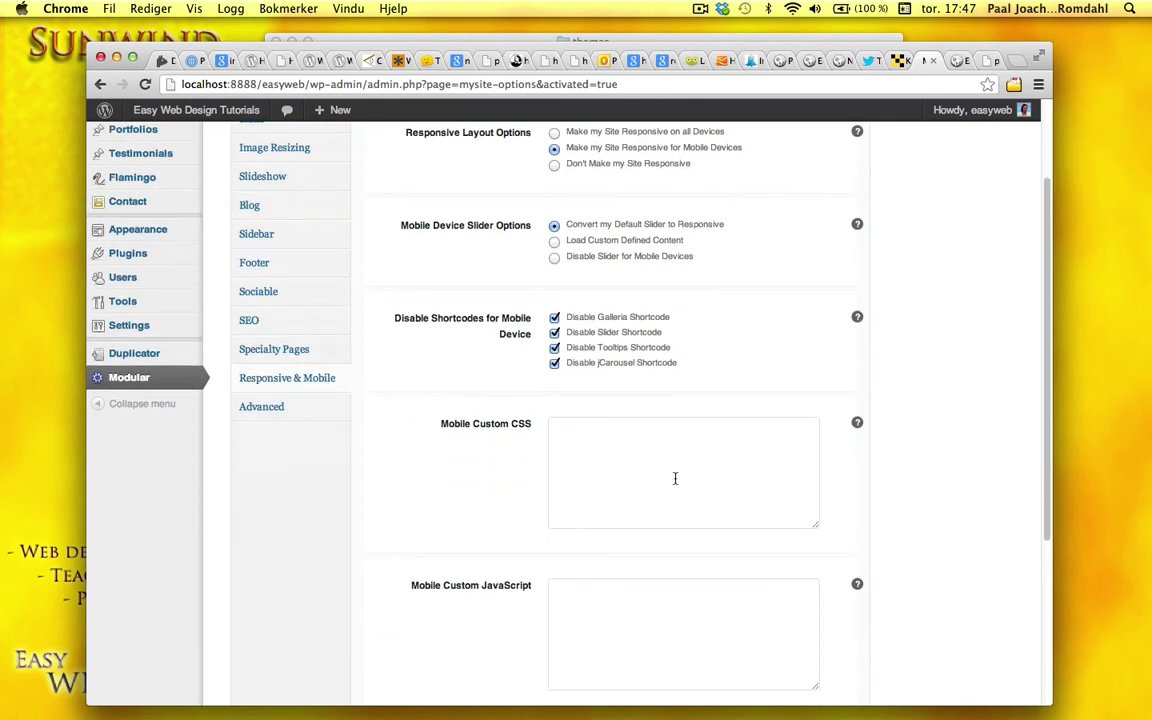
{"action": "scroll", "coordinate": [890, 517], "scroll_direction": "down", "scroll_amount": 9}
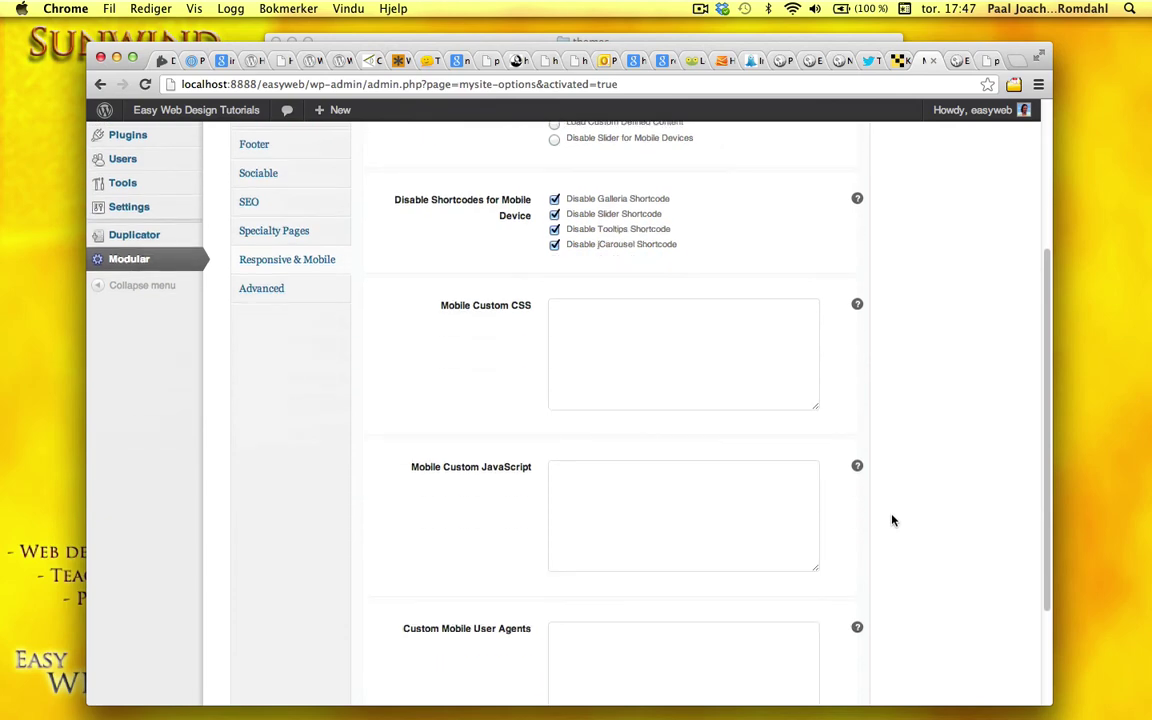
{"action": "scroll", "coordinate": [893, 520], "scroll_direction": "up", "scroll_amount": 8}
{"action": "scroll", "coordinate": [893, 520], "scroll_direction": "up", "scroll_amount": 3}
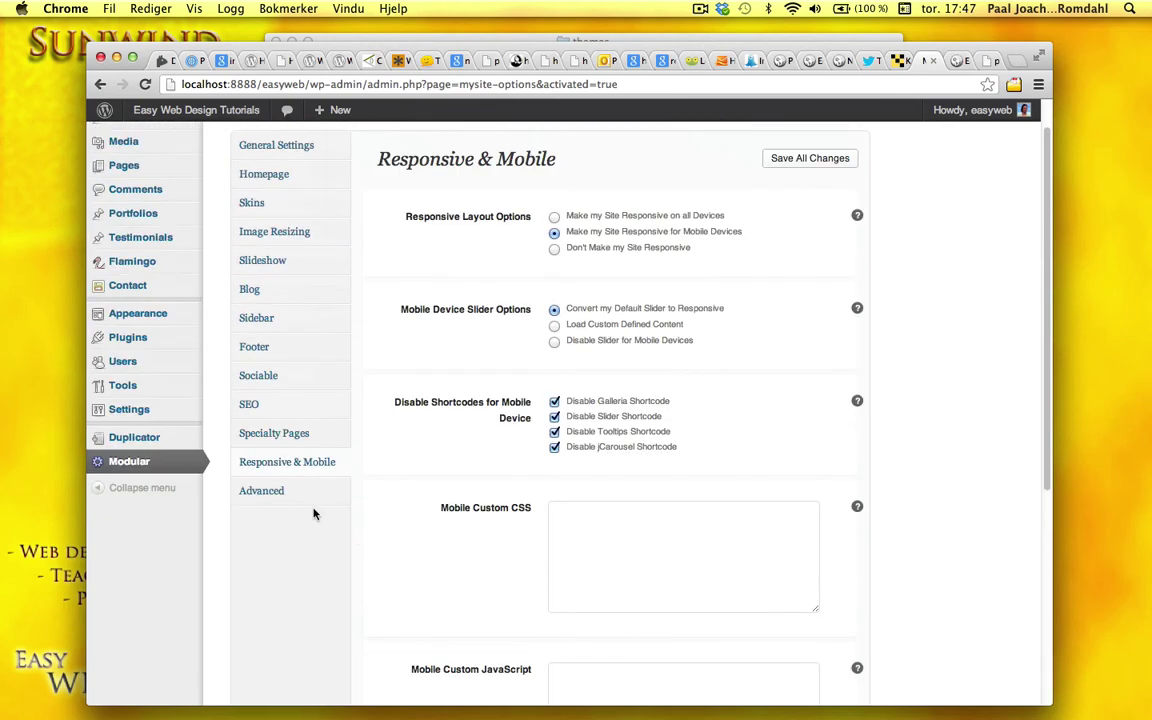
{"action": "left_click", "coordinate": [261, 491]}
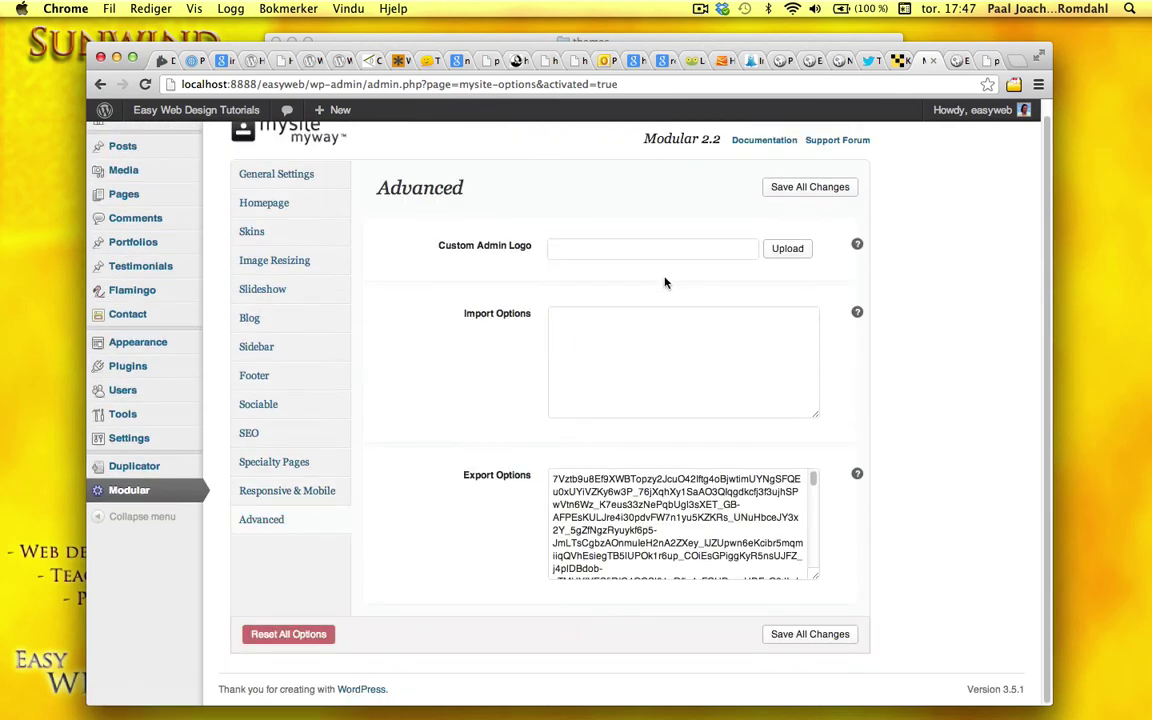
{"action": "scroll", "coordinate": [410, 236], "scroll_direction": "up", "scroll_amount": 1}
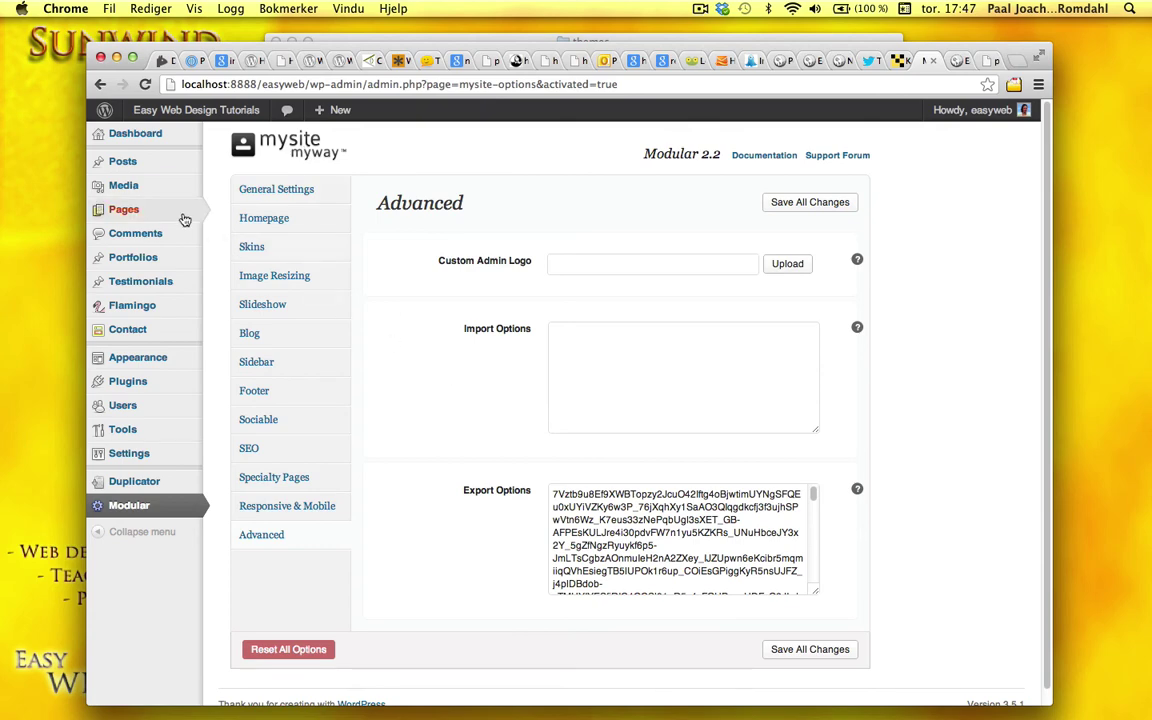
Open the Adobe page for editing from the All Pages list.
{"action": "mouse_move", "coordinate": [172, 213]}
{"action": "left_click", "coordinate": [275, 216]}
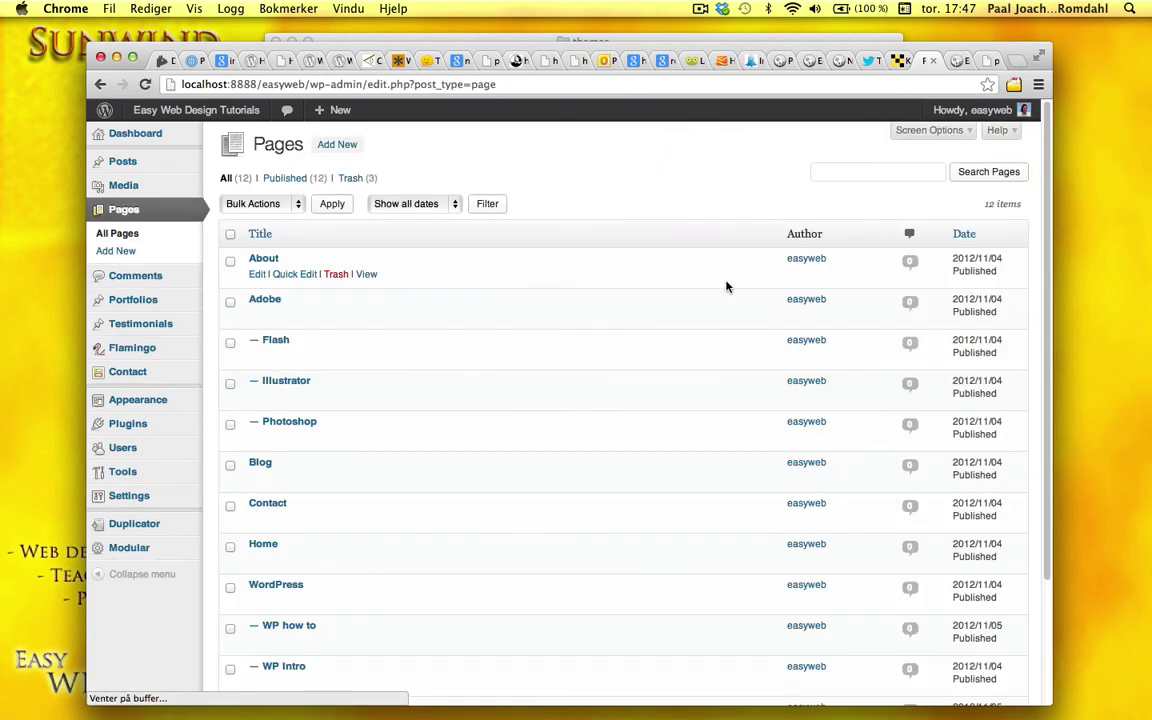
{"action": "scroll", "coordinate": [580, 347], "scroll_direction": "down", "scroll_amount": 1}
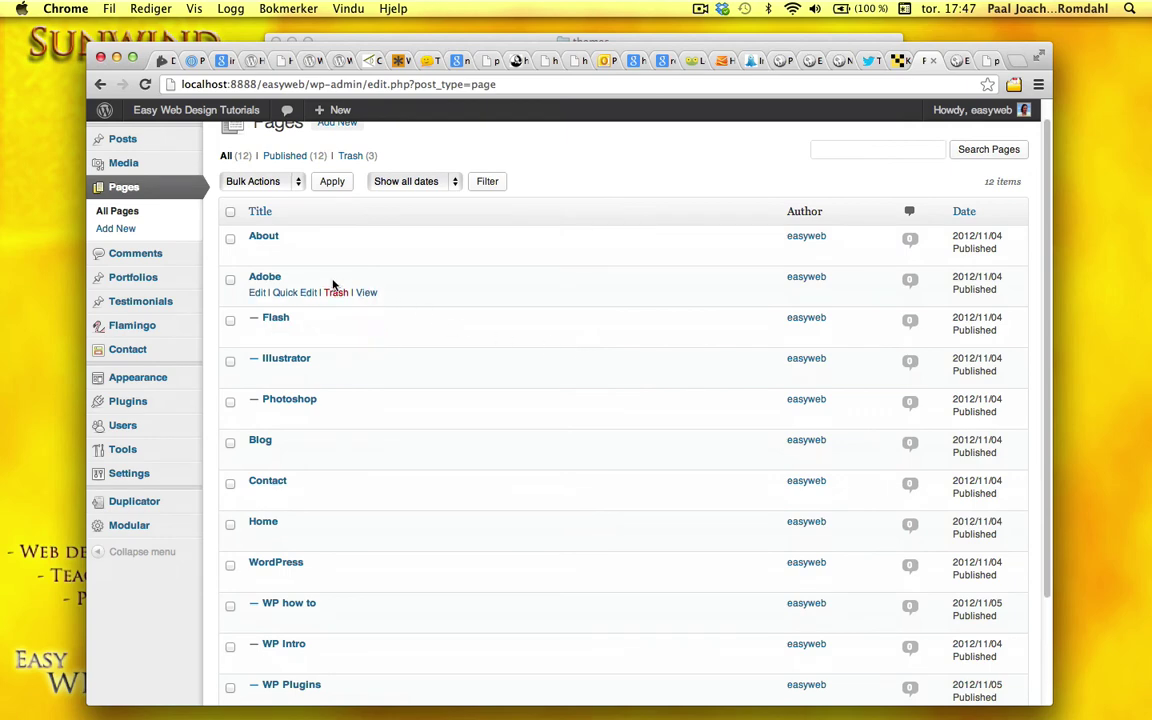
{"action": "left_click", "coordinate": [265, 276]}
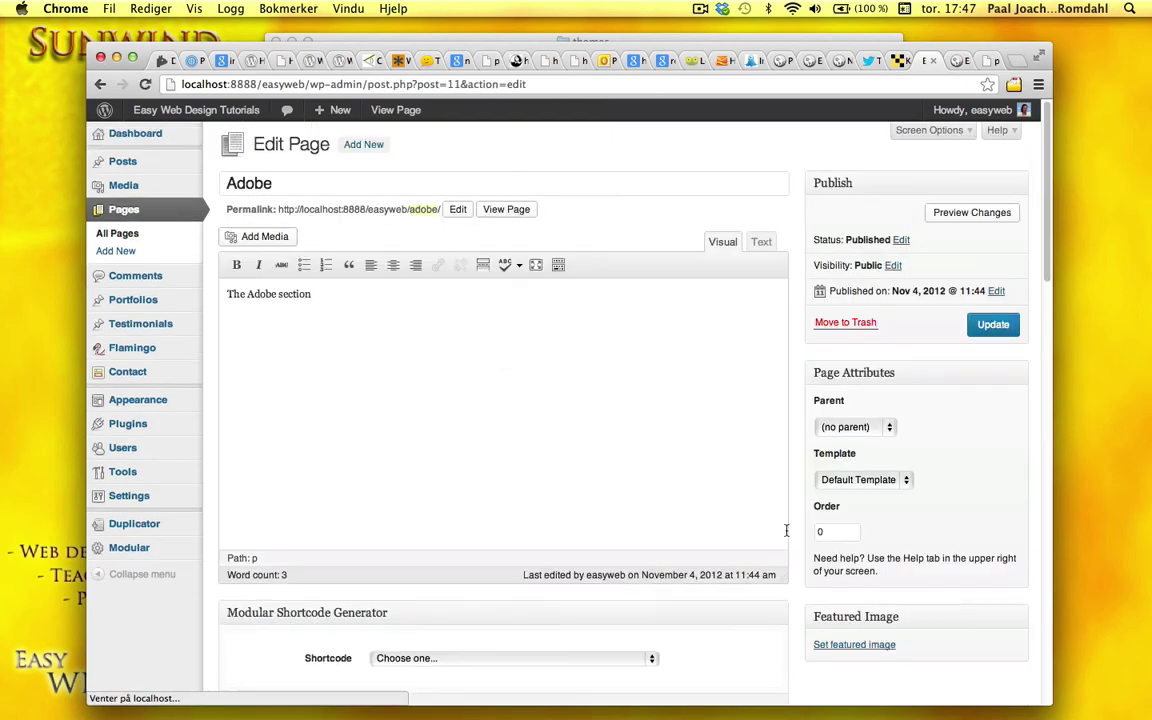
Set the page's Modular Custom Sidebar option to anothersidebar.
{"action": "scroll", "coordinate": [716, 482], "scroll_direction": "down", "scroll_amount": 1}
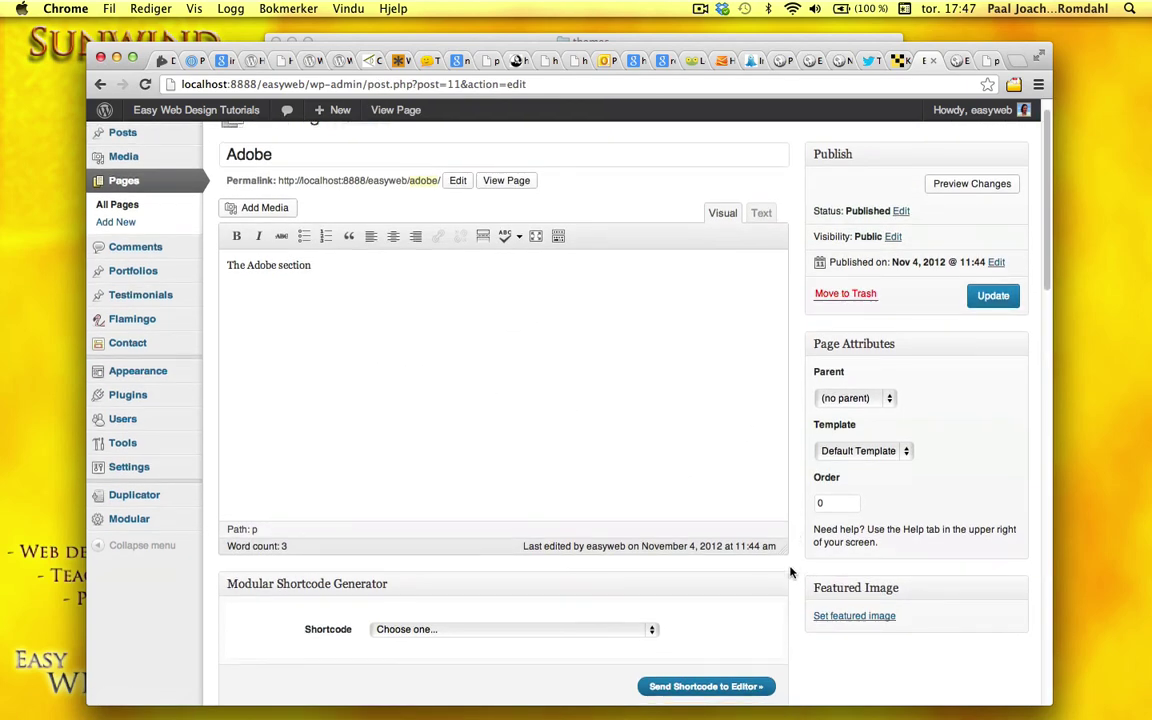
{"action": "scroll", "coordinate": [789, 571], "scroll_direction": "down", "scroll_amount": 5}
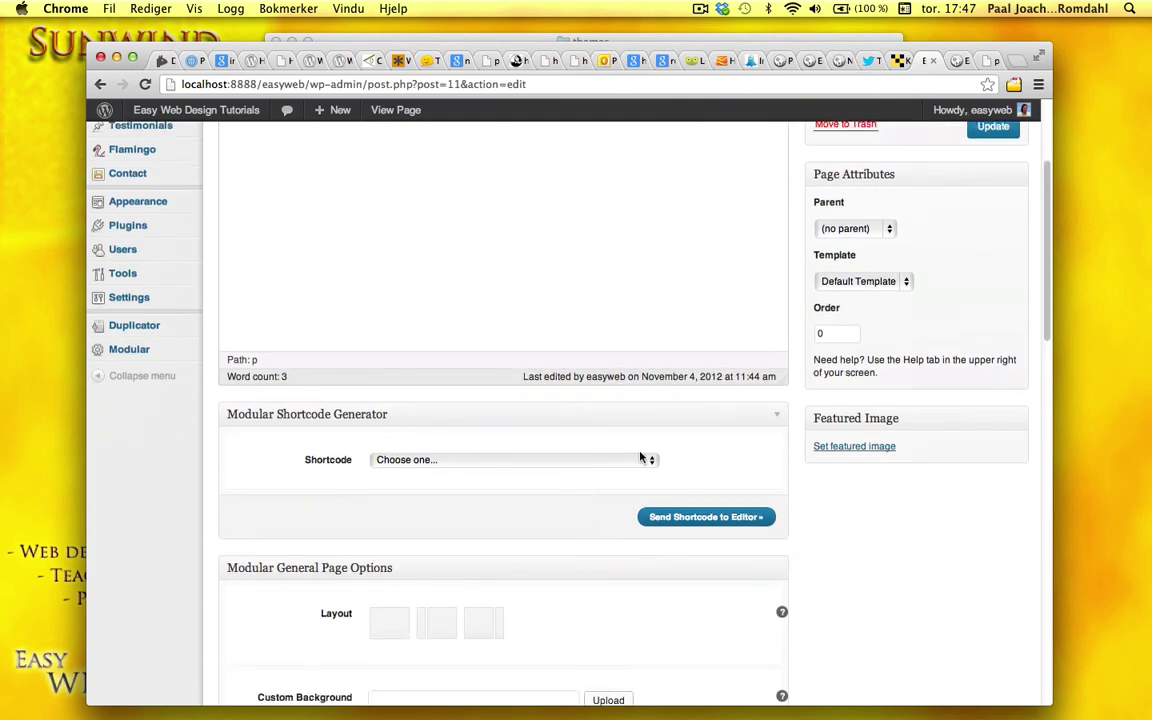
{"action": "scroll", "coordinate": [920, 608], "scroll_direction": "down", "scroll_amount": 6}
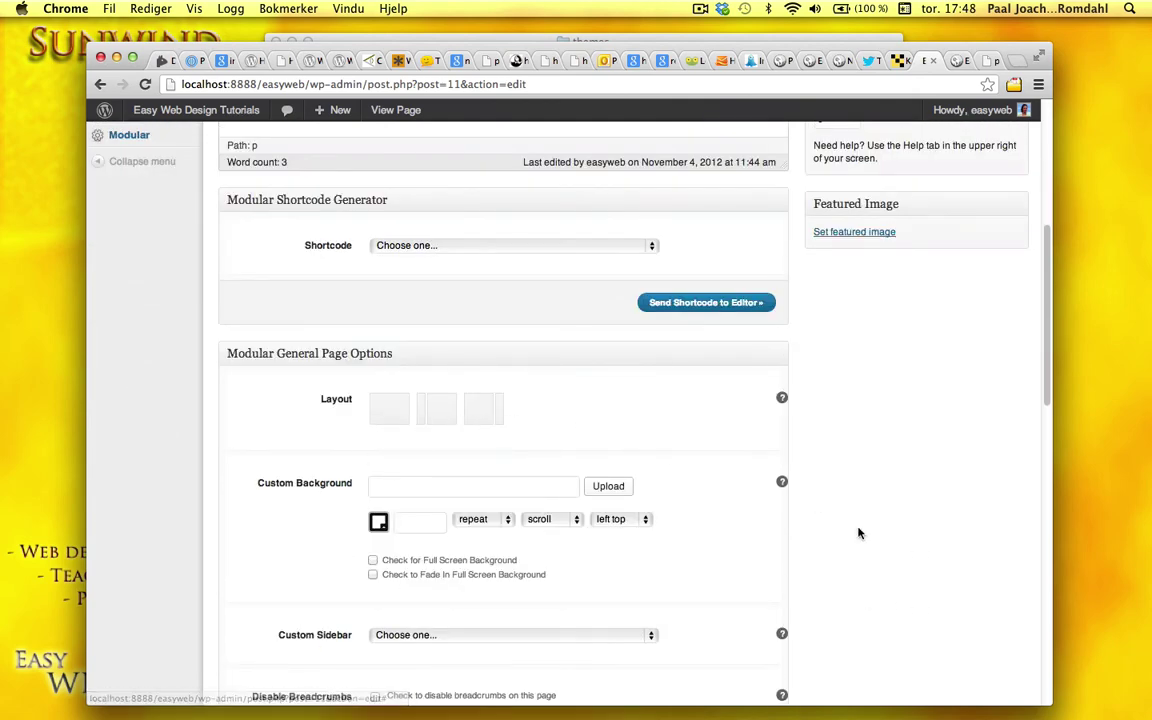
{"action": "scroll", "coordinate": [858, 534], "scroll_direction": "down", "scroll_amount": 2}
{"action": "left_click", "coordinate": [399, 432]}
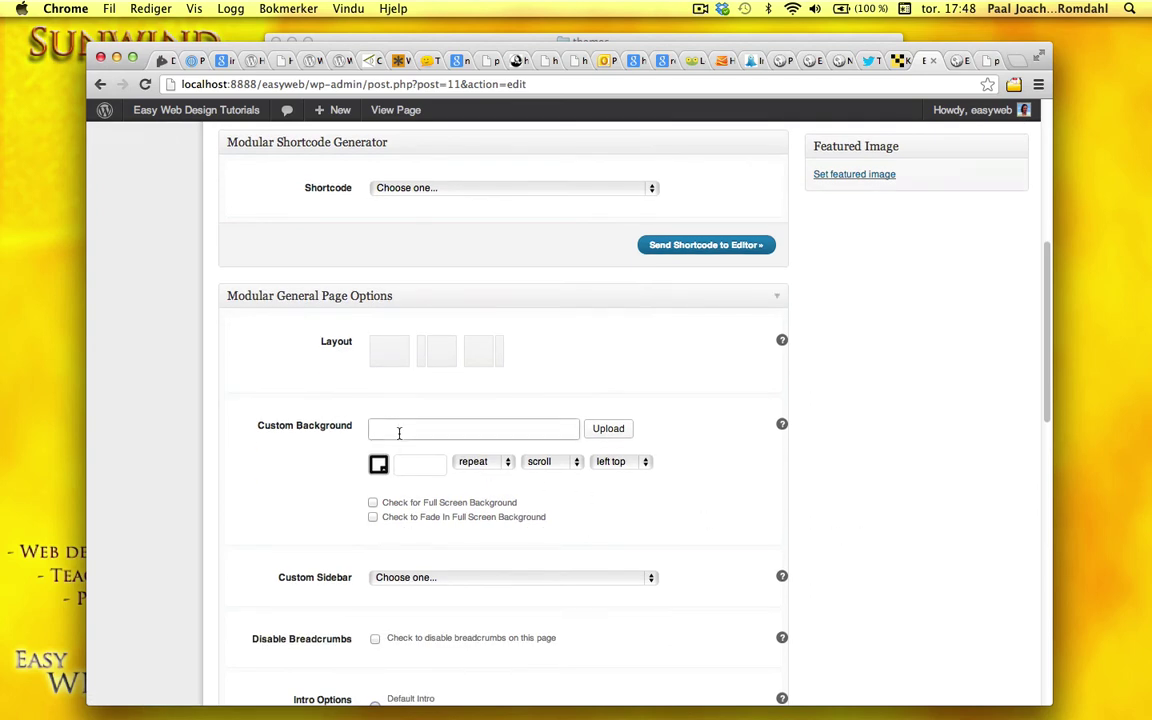
{"action": "scroll", "coordinate": [811, 540], "scroll_direction": "down", "scroll_amount": 3}
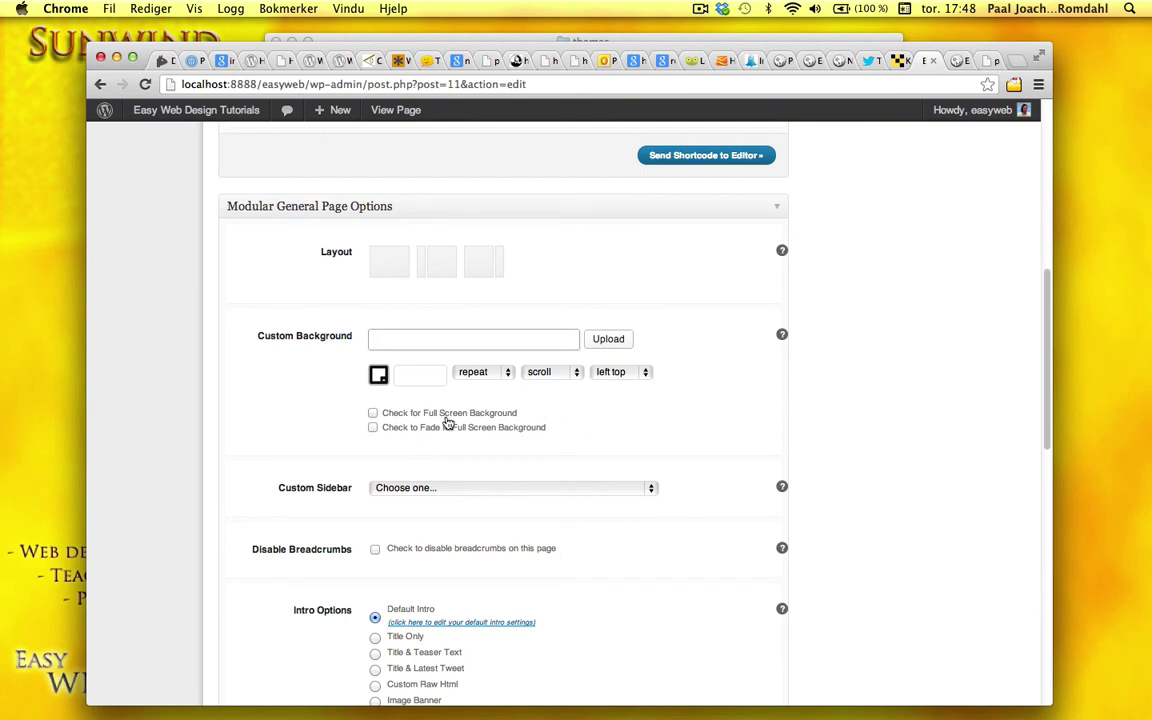
{"action": "scroll", "coordinate": [885, 475], "scroll_direction": "down", "scroll_amount": 1}
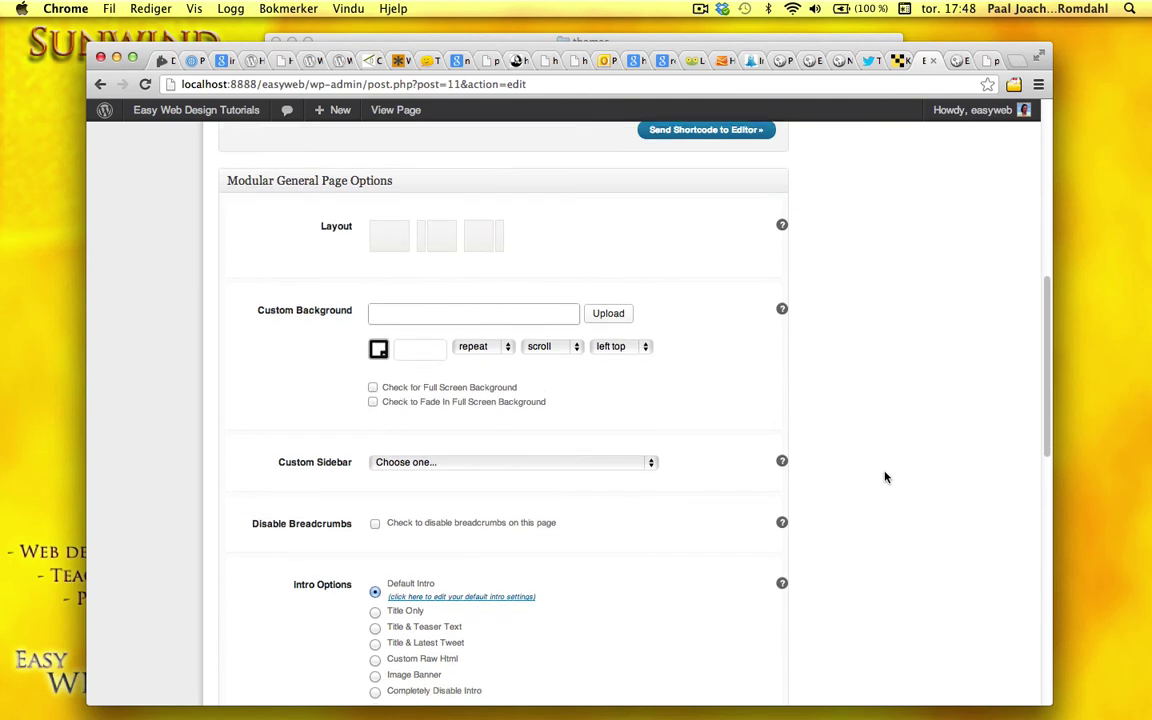
{"action": "scroll", "coordinate": [885, 477], "scroll_direction": "down", "scroll_amount": 3}
{"action": "left_click", "coordinate": [652, 396]}
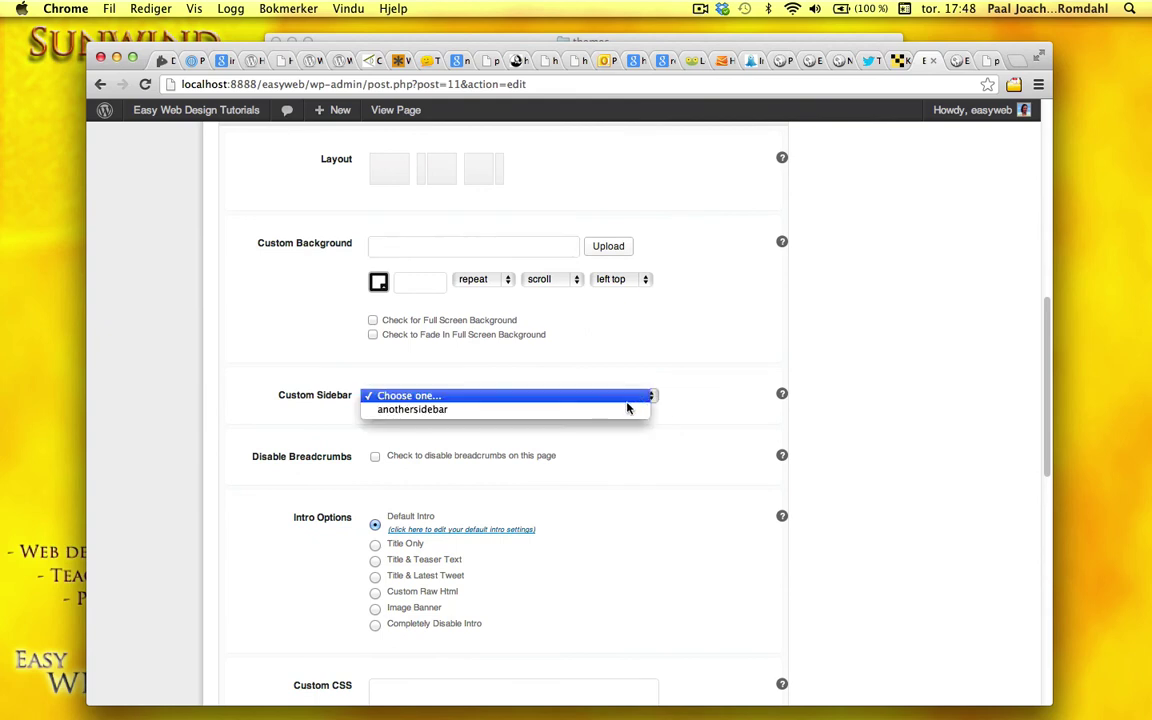
{"action": "left_click", "coordinate": [628, 409]}
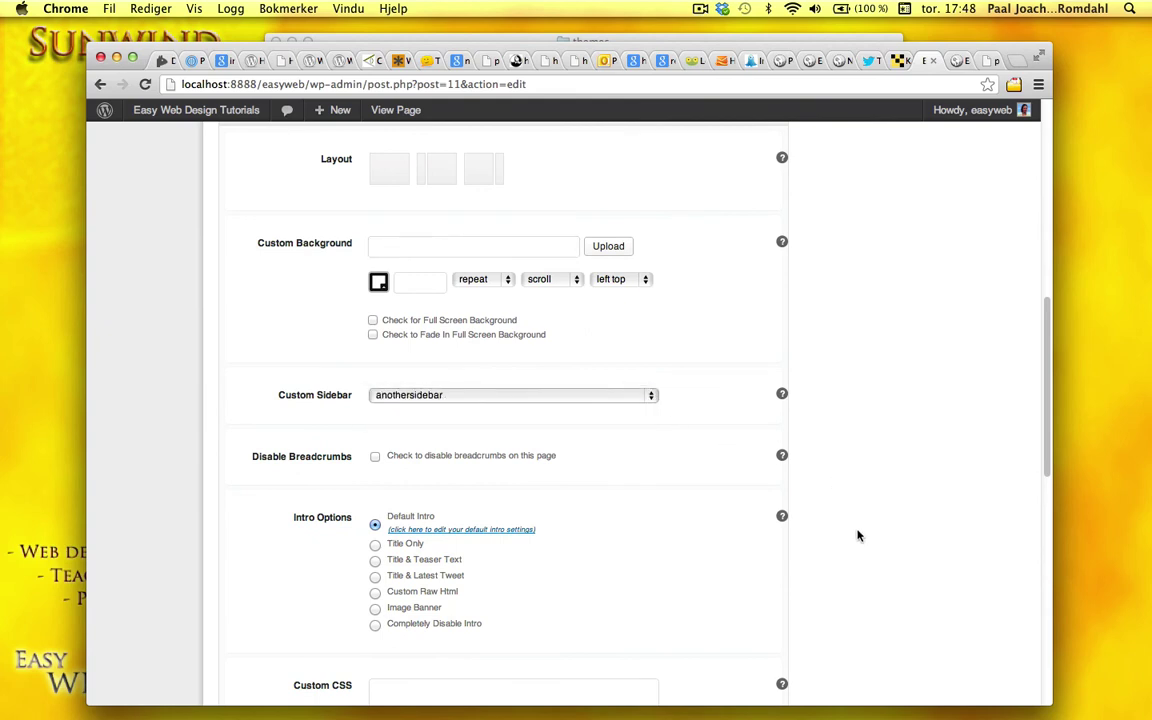
{"action": "scroll", "coordinate": [856, 548], "scroll_direction": "down", "scroll_amount": 10}
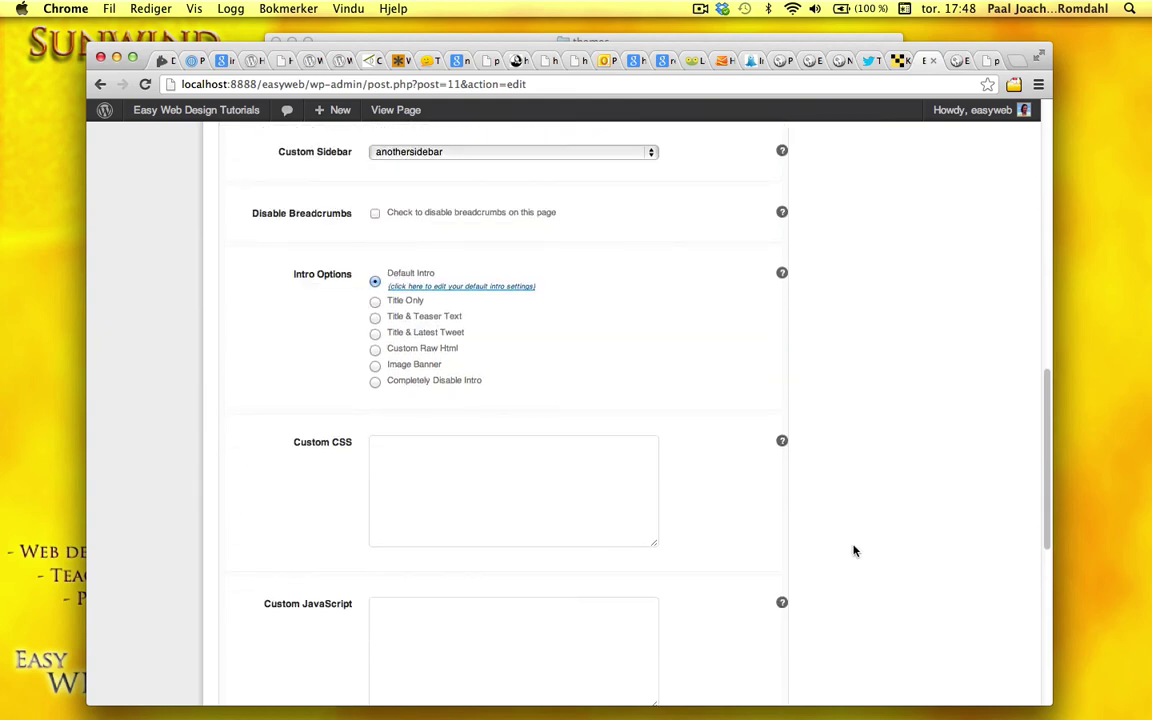
{"action": "scroll", "coordinate": [856, 548], "scroll_direction": "up", "scroll_amount": 15}
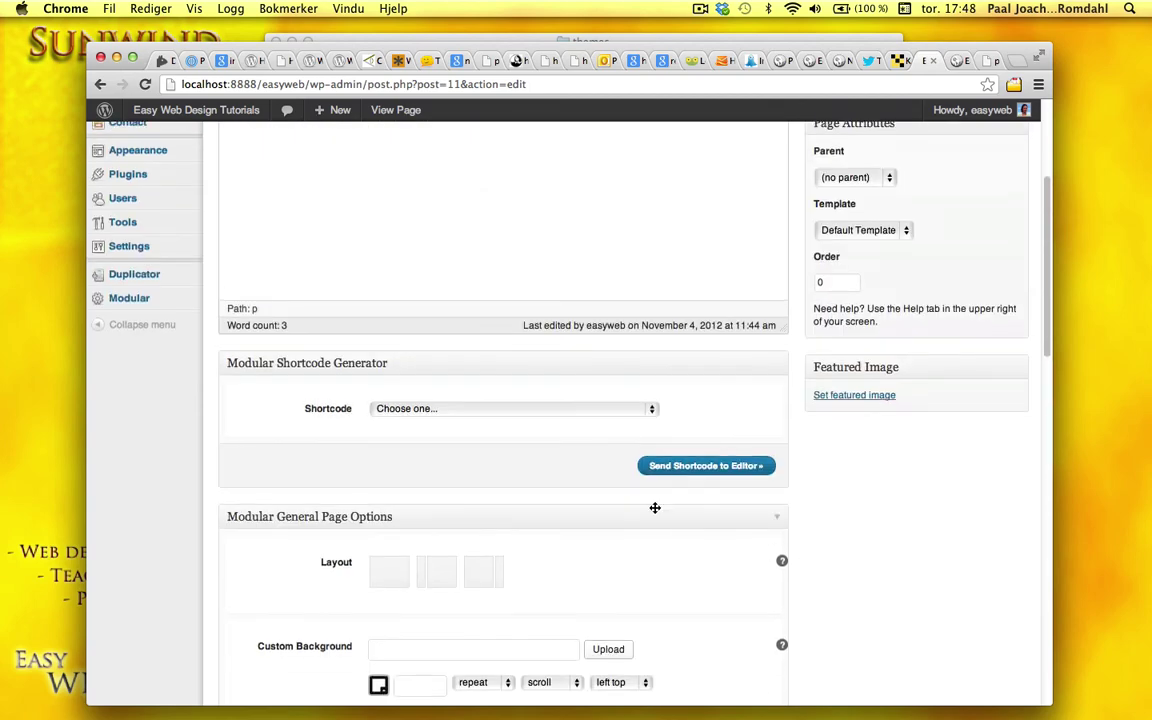
Choose the Column Layouts shortcode with the Two Column Layout type.
{"action": "left_click", "coordinate": [645, 406]}
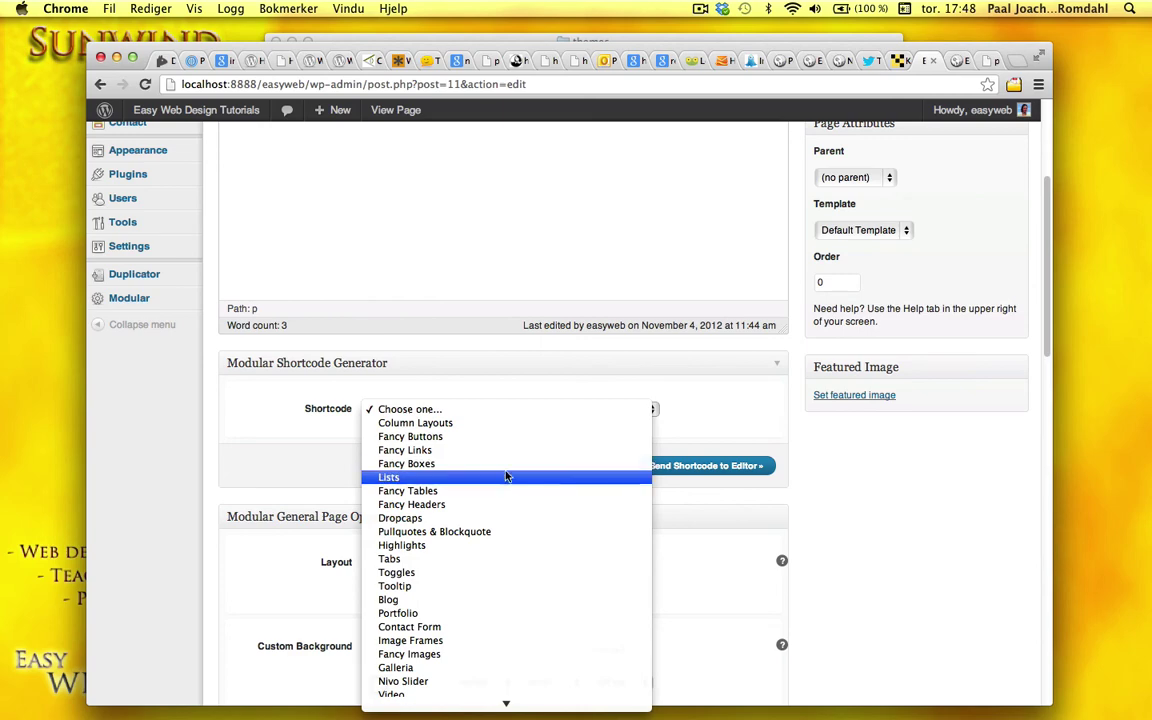
{"action": "left_click", "coordinate": [490, 430]}
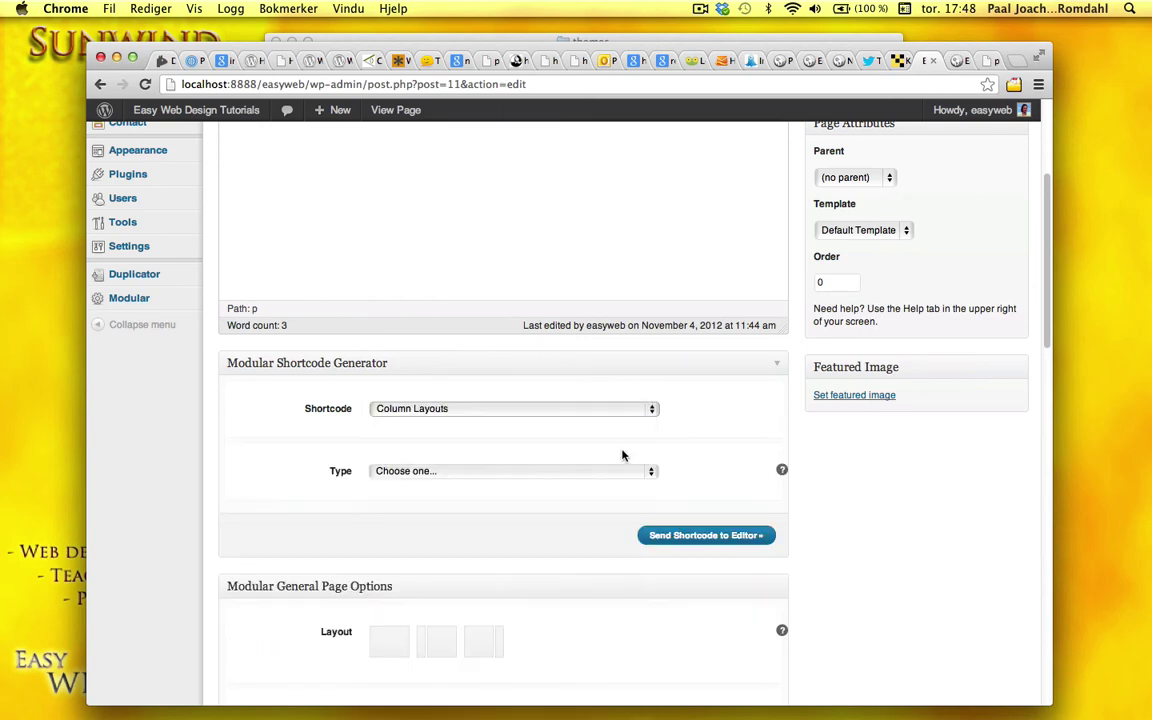
{"action": "left_click", "coordinate": [653, 471]}
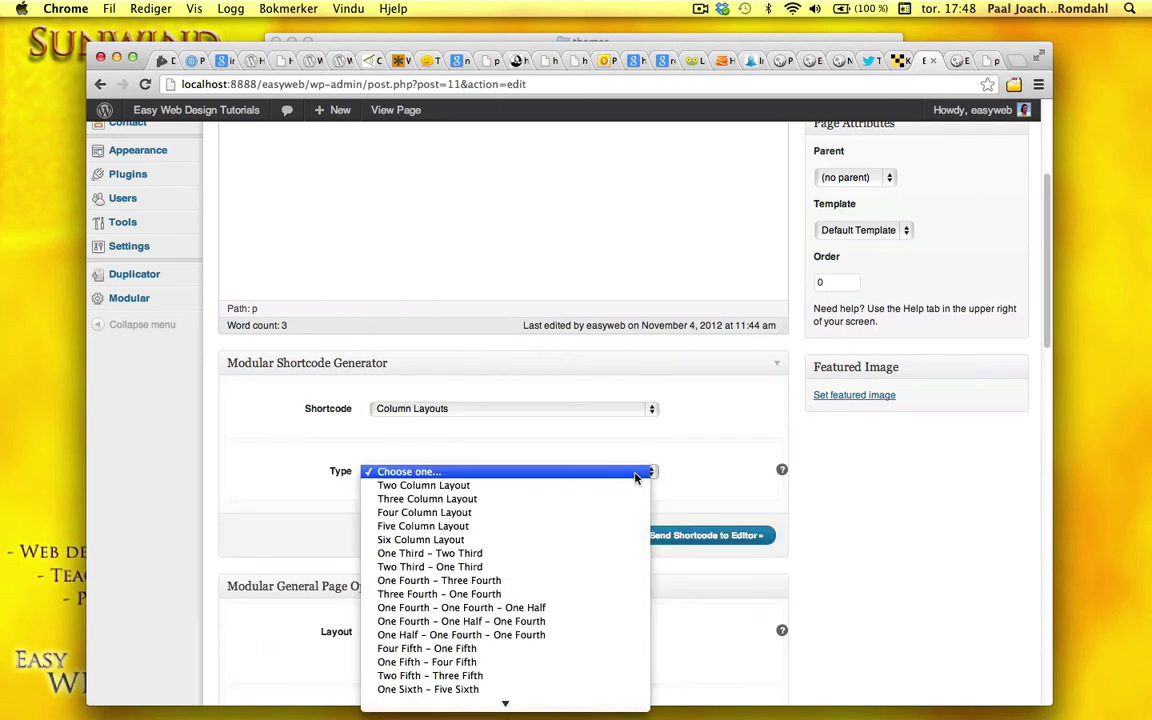
{"action": "left_click", "coordinate": [609, 485]}
{"action": "scroll", "coordinate": [848, 513], "scroll_direction": "down", "scroll_amount": 3}
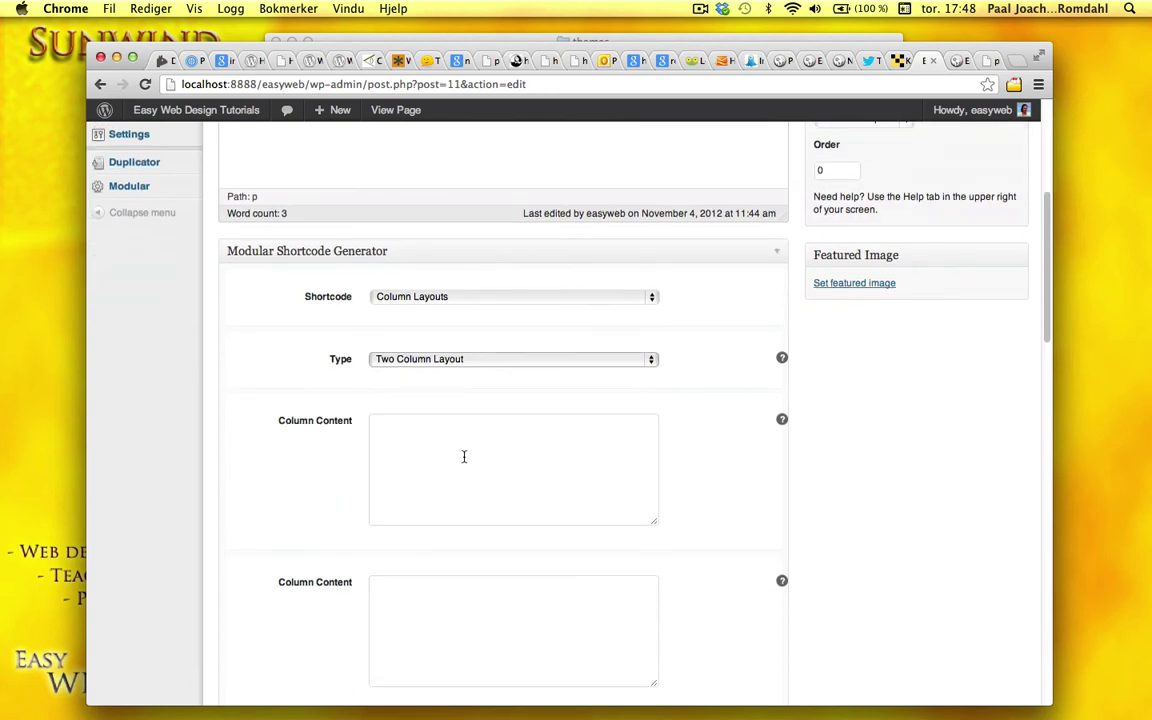
Fill the columns with 'This is the left column' and 'This is the right column', then send to editor.
{"action": "left_click", "coordinate": [432, 443]}
{"action": "type", "text": "THi"}
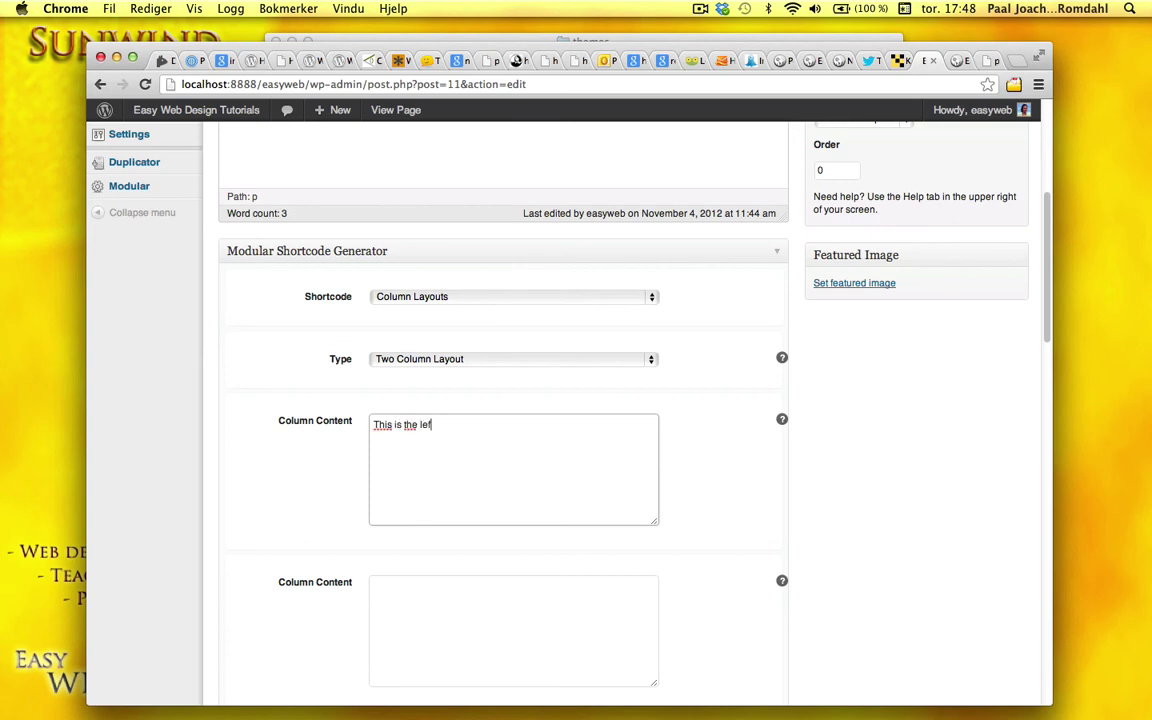
{"action": "type", "text": "s is the left column"}
{"action": "left_click", "coordinate": [430, 605]}
{"action": "type", "text": "This is the right column"}
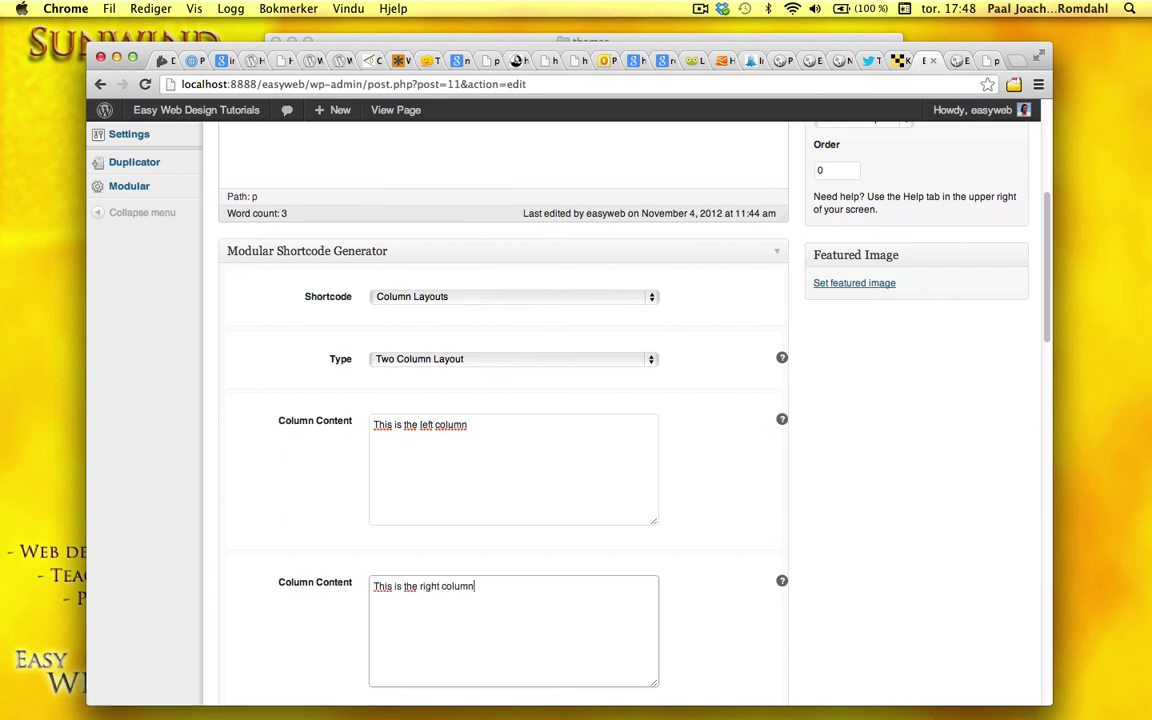
{"action": "scroll", "coordinate": [903, 496], "scroll_direction": "down", "scroll_amount": 3}
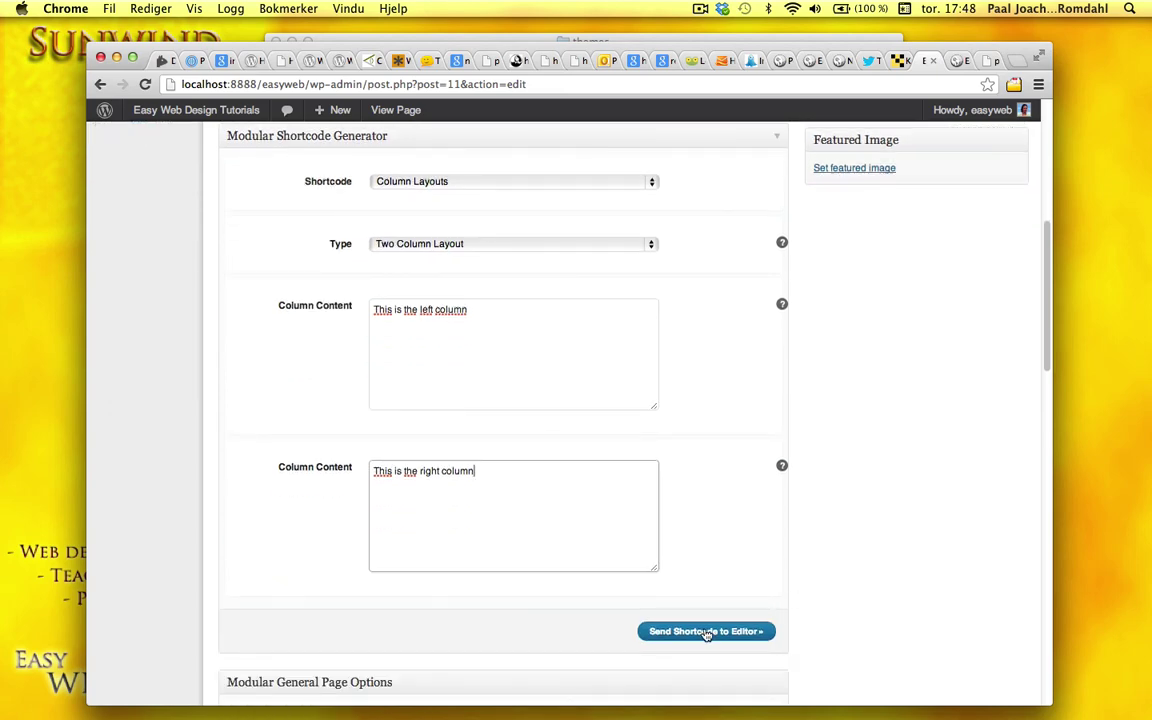
{"action": "left_click", "coordinate": [740, 630]}
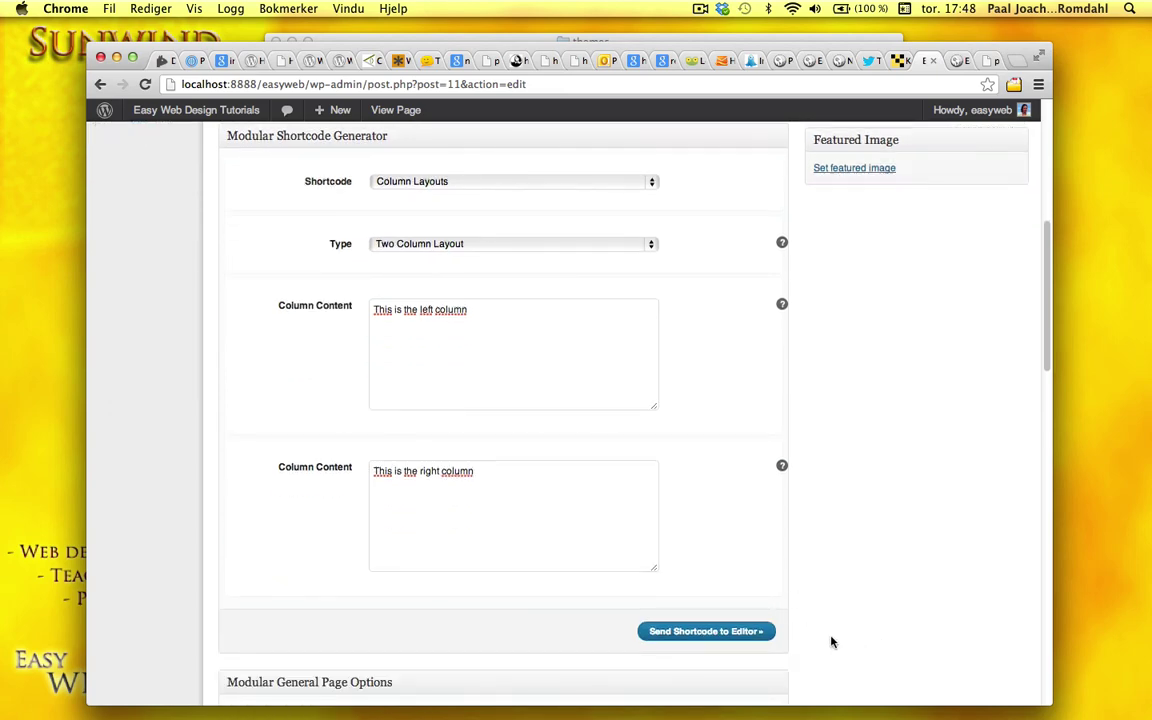
Update the Adobe page so the [one_half] and [one_half_last] shortcodes are saved.
{"action": "scroll", "coordinate": [831, 642], "scroll_direction": "up", "scroll_amount": 5}
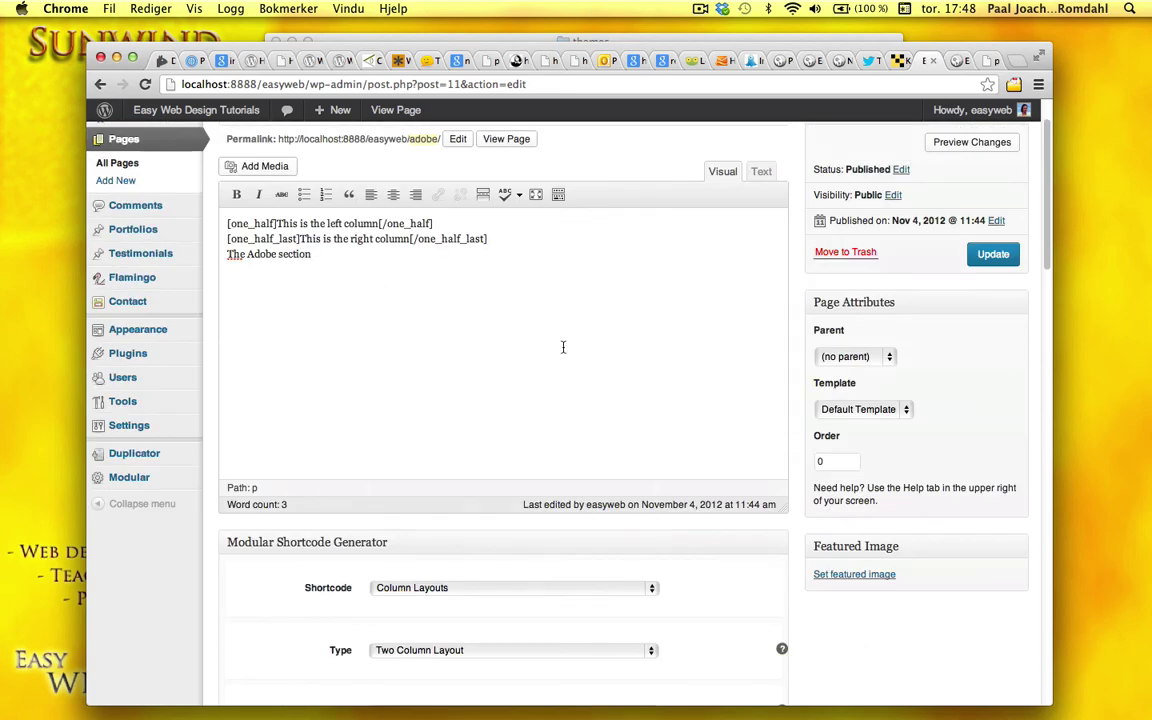
{"action": "scroll", "coordinate": [791, 397], "scroll_direction": "up", "scroll_amount": 1}
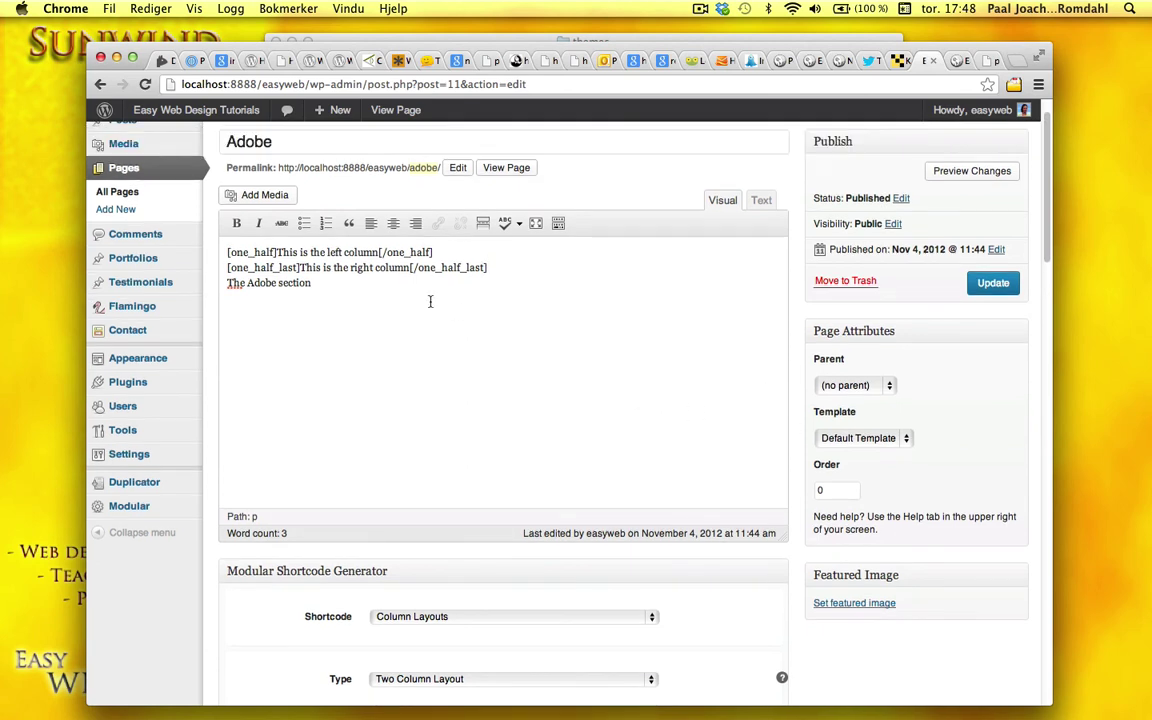
{"action": "left_click_drag", "start_coordinate": [316, 283], "coordinate": [222, 283]}
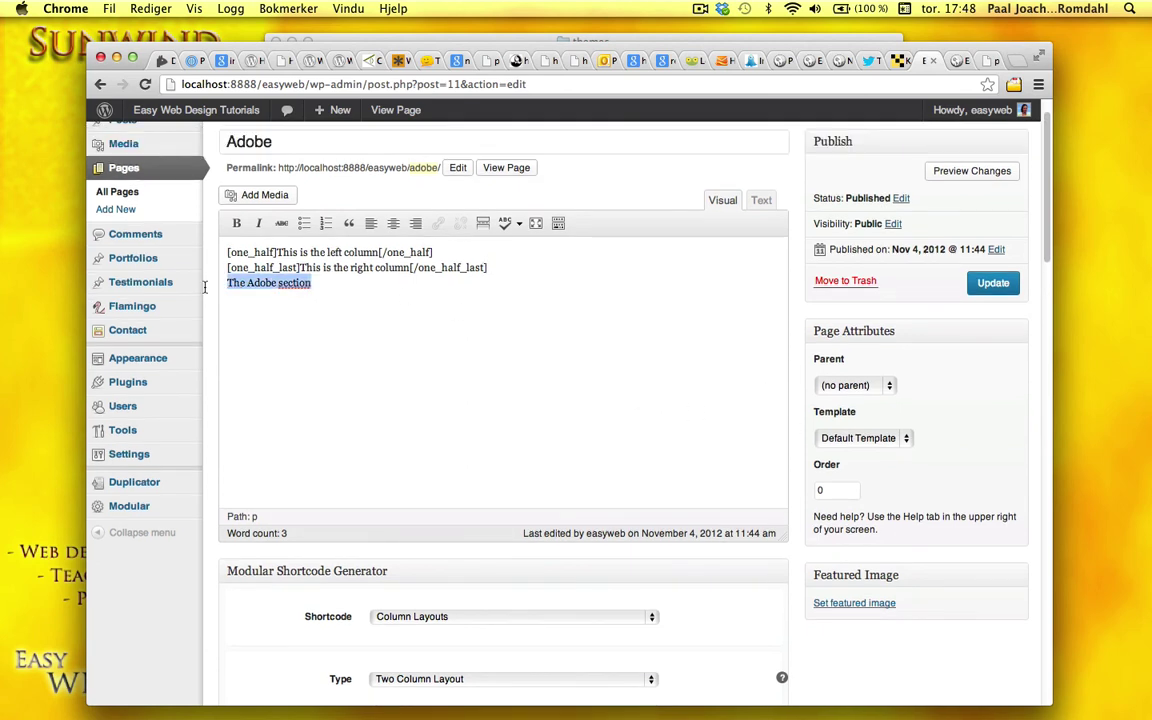
{"action": "left_click", "coordinate": [993, 283]}
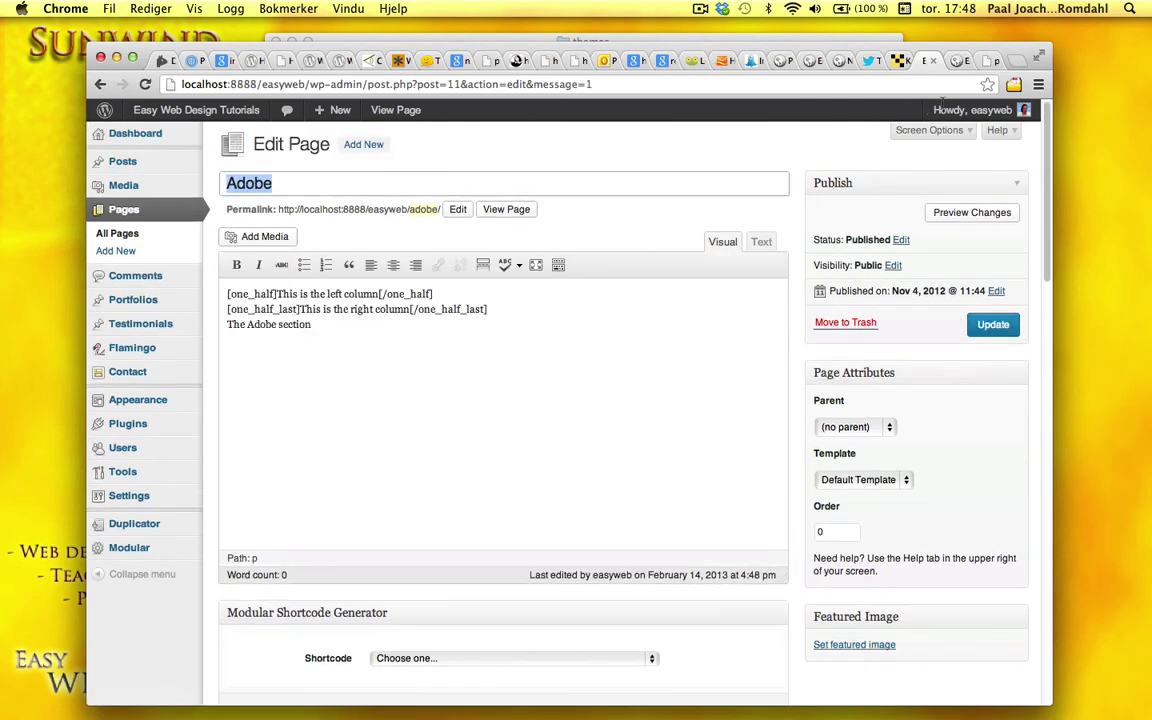
Check the side-by-side columns on the live Adobe page, then return to its editor.
{"action": "left_click", "coordinate": [957, 63]}
{"action": "scroll", "coordinate": [789, 419], "scroll_direction": "up", "scroll_amount": 15}
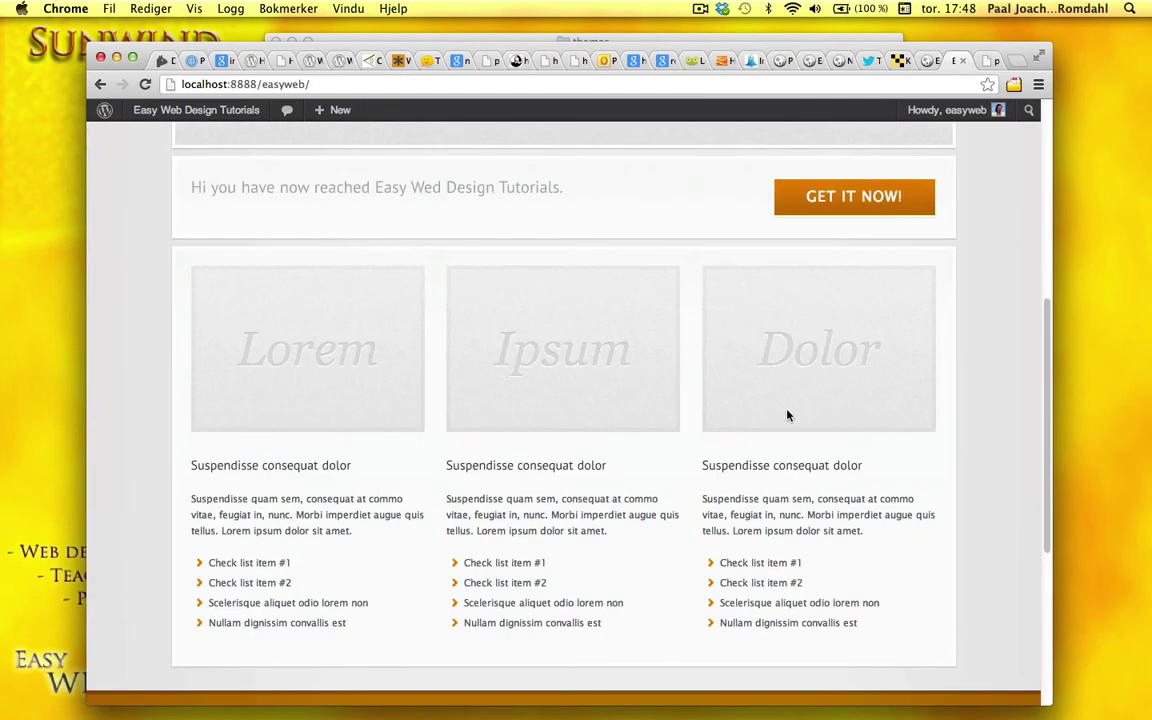
{"action": "left_click", "coordinate": [317, 244]}
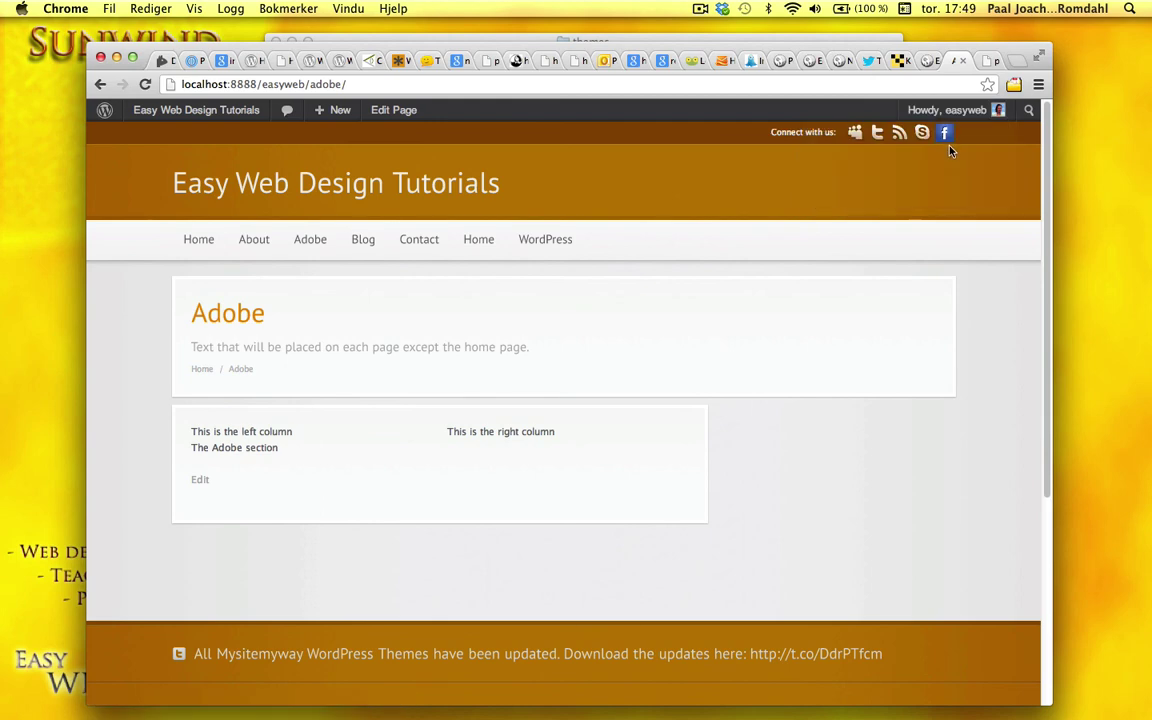
{"action": "scroll", "coordinate": [910, 445], "scroll_direction": "down", "scroll_amount": 5}
{"action": "scroll", "coordinate": [908, 465], "scroll_direction": "up", "scroll_amount": 4}
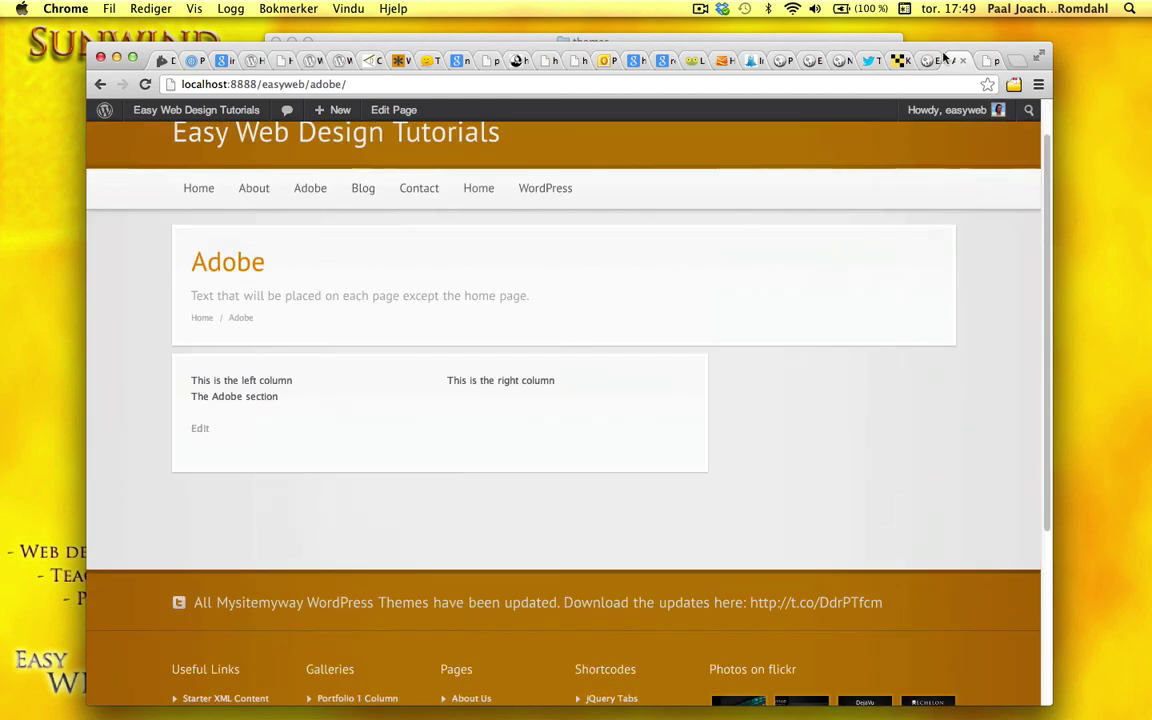
{"action": "left_click", "coordinate": [927, 63]}
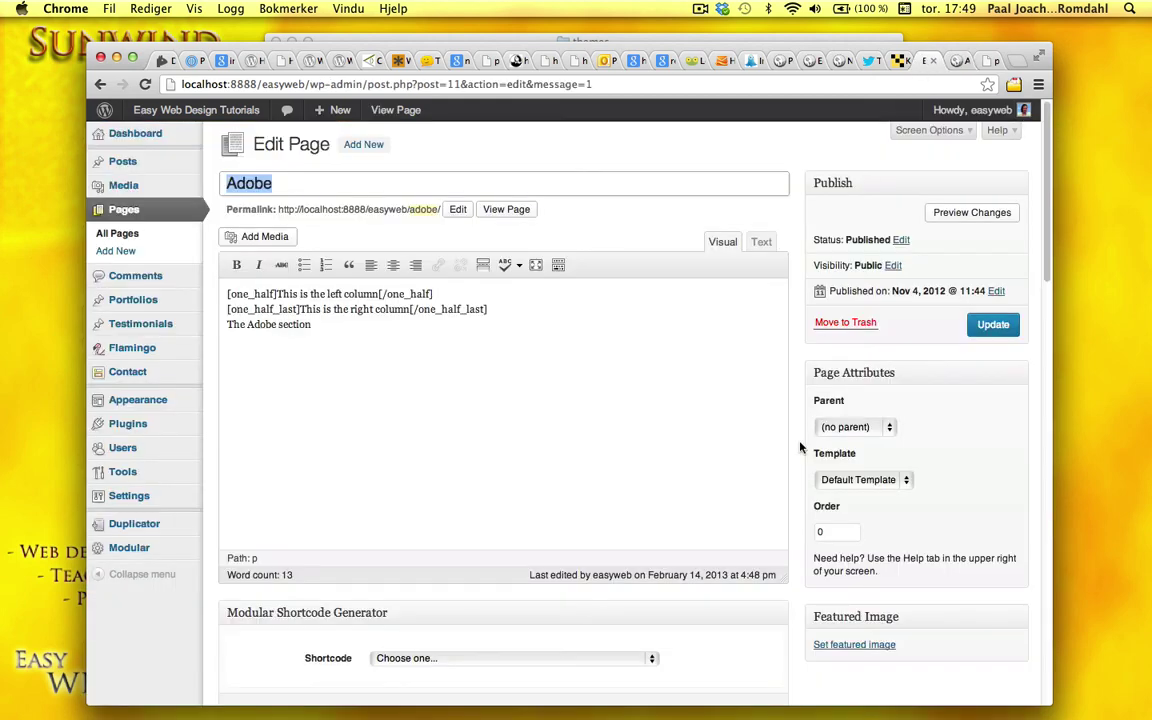
Set the generator to the Tabs shortcode, Framed Tabs type, with 2 tabs.
{"action": "scroll", "coordinate": [800, 447], "scroll_direction": "down", "scroll_amount": 8}
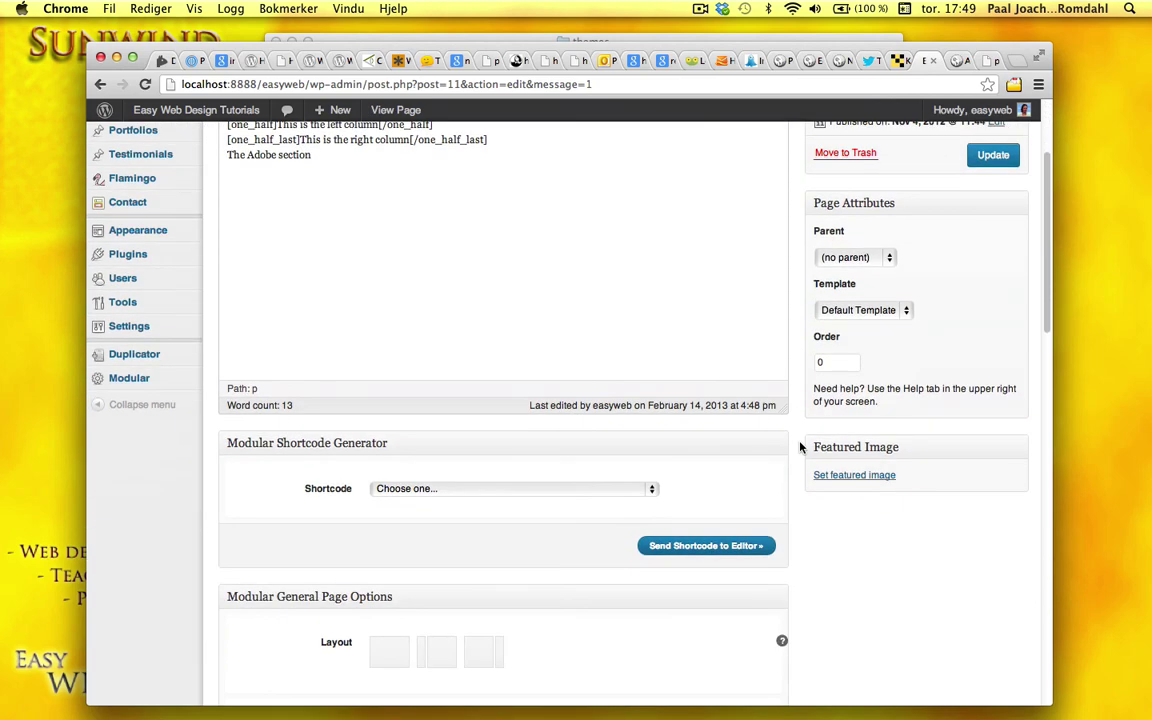
{"action": "scroll", "coordinate": [800, 447], "scroll_direction": "down", "scroll_amount": 3}
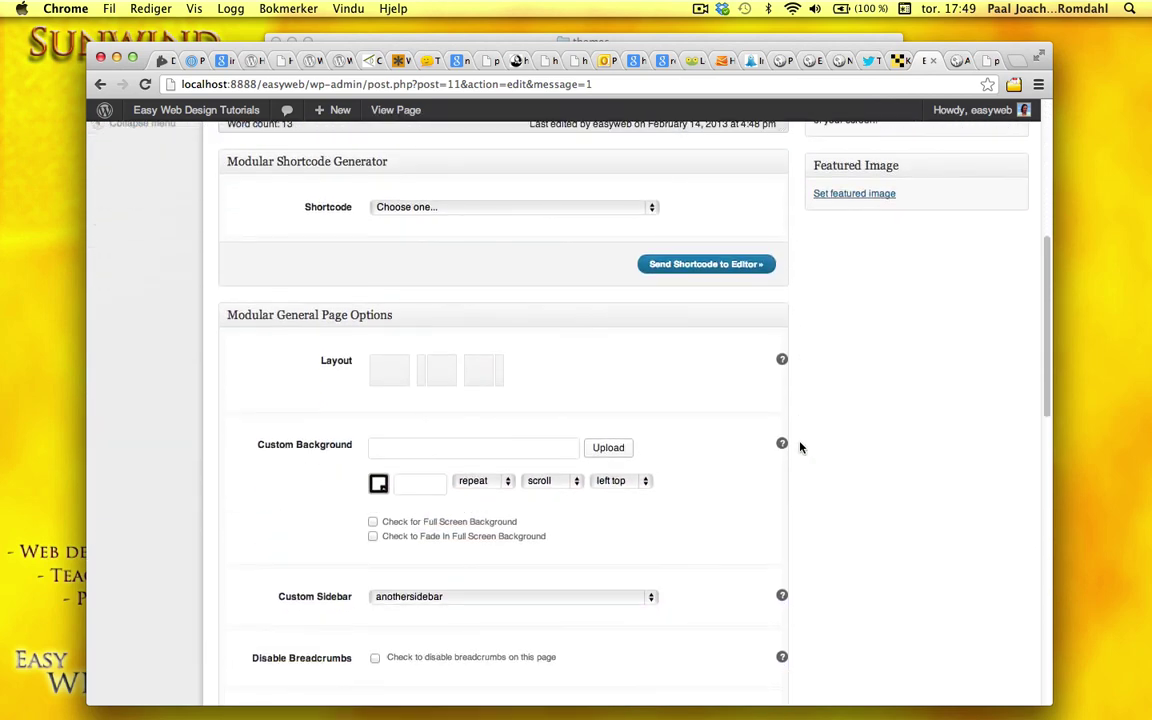
{"action": "scroll", "coordinate": [800, 447], "scroll_direction": "up", "scroll_amount": 7}
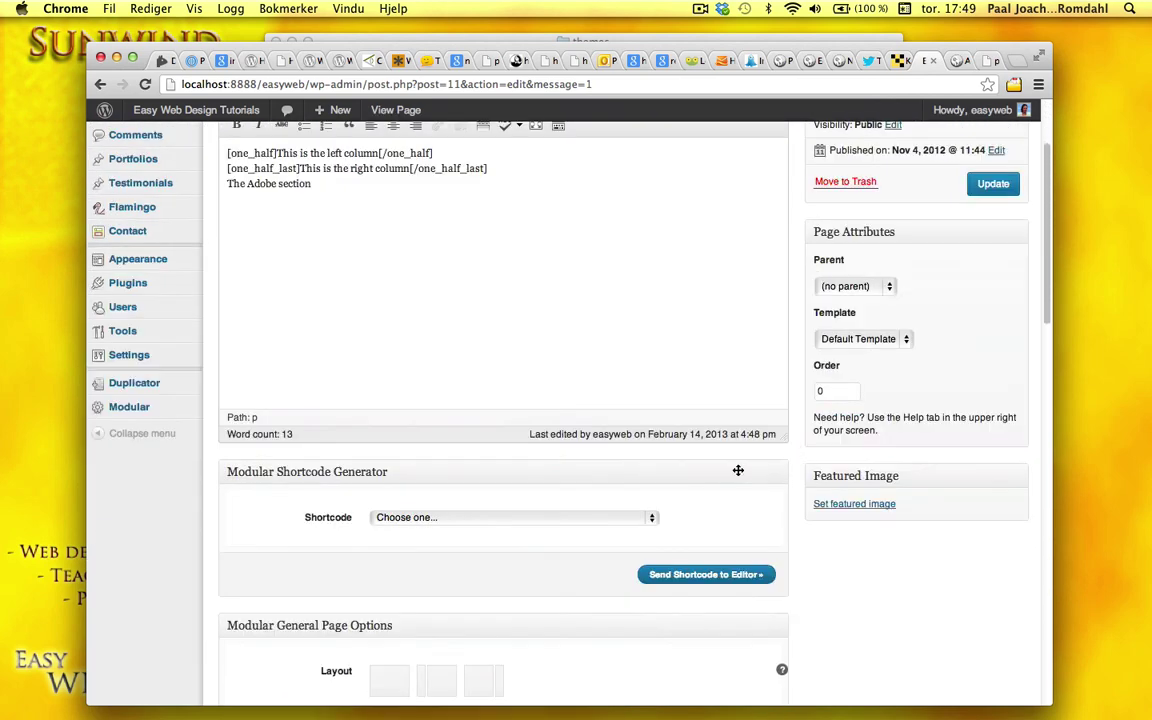
{"action": "left_click", "coordinate": [653, 519]}
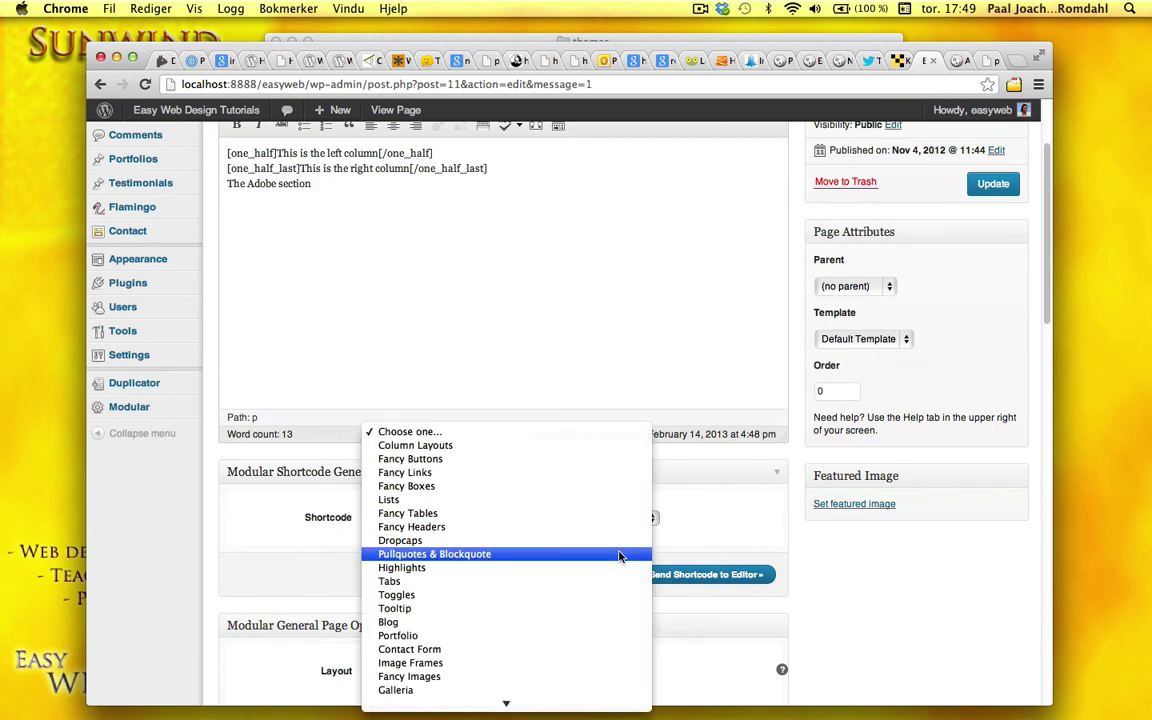
{"action": "scroll", "coordinate": [619, 556], "scroll_direction": "down", "scroll_amount": 3}
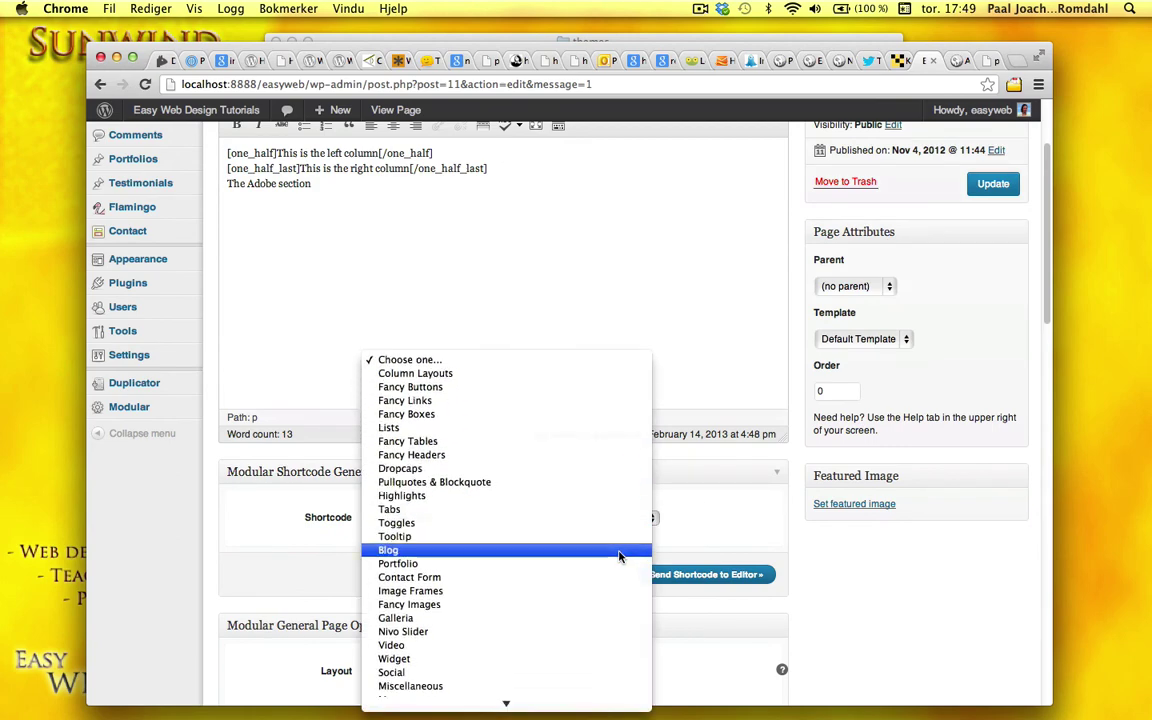
{"action": "left_click", "coordinate": [545, 513]}
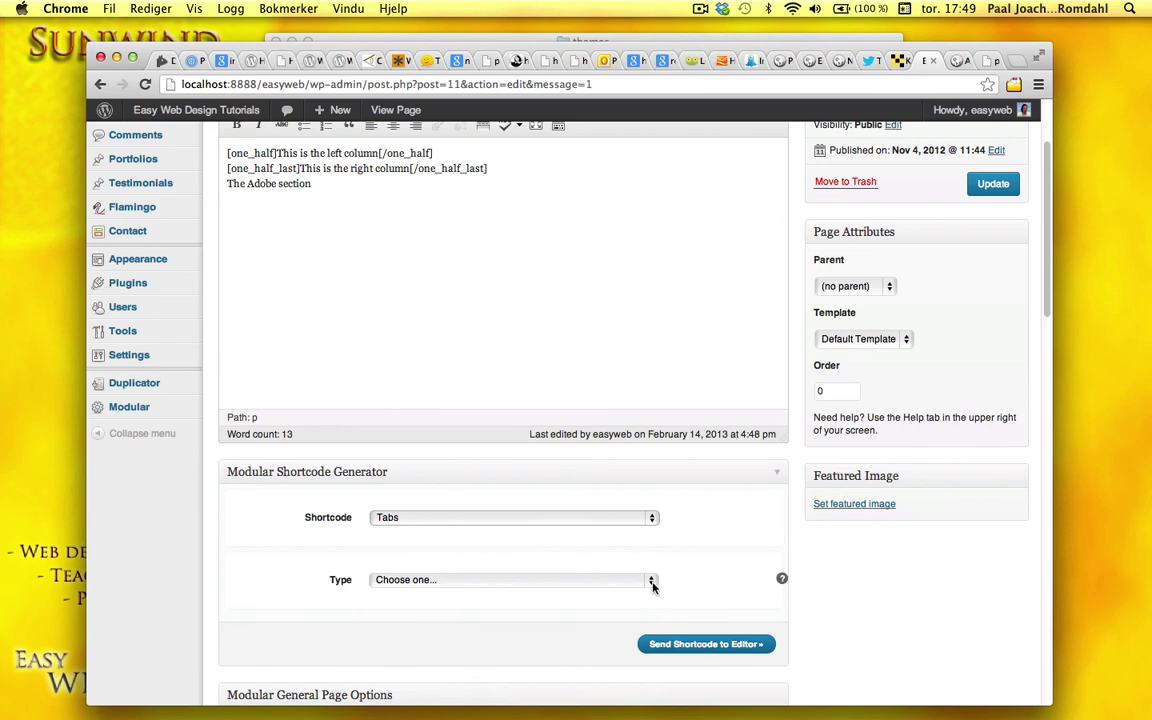
{"action": "left_click", "coordinate": [651, 581]}
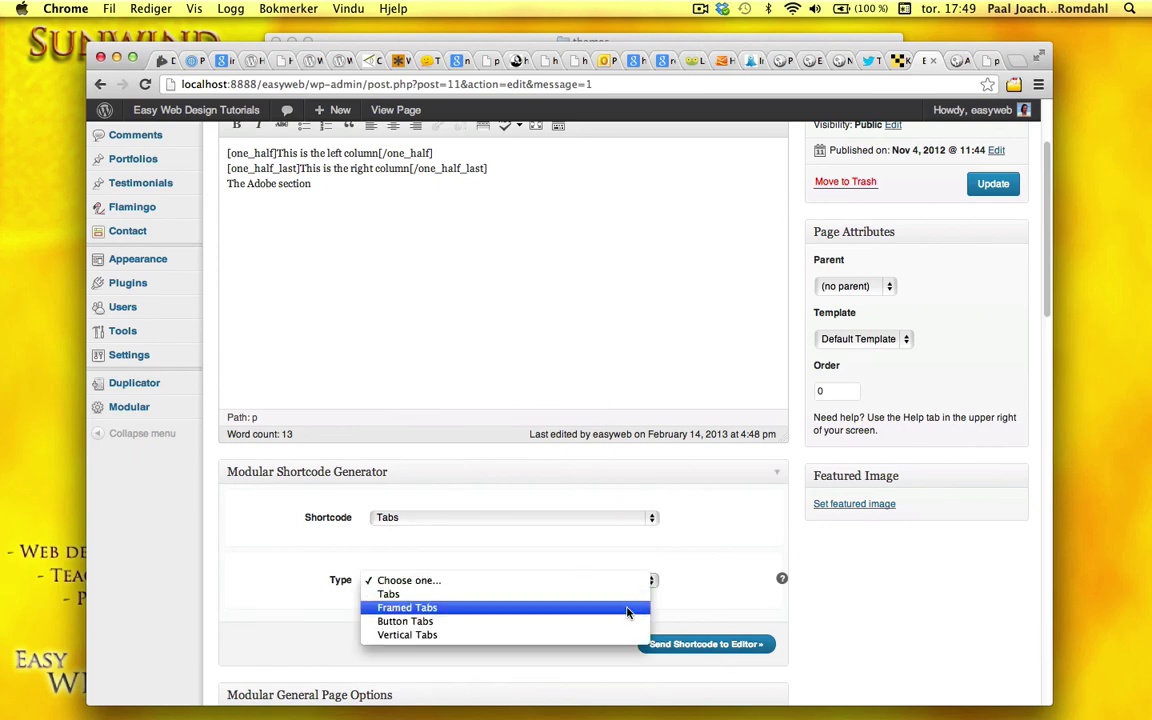
{"action": "left_click", "coordinate": [630, 607]}
{"action": "scroll", "coordinate": [790, 594], "scroll_direction": "down", "scroll_amount": 3}
{"action": "scroll", "coordinate": [820, 594], "scroll_direction": "down", "scroll_amount": 2}
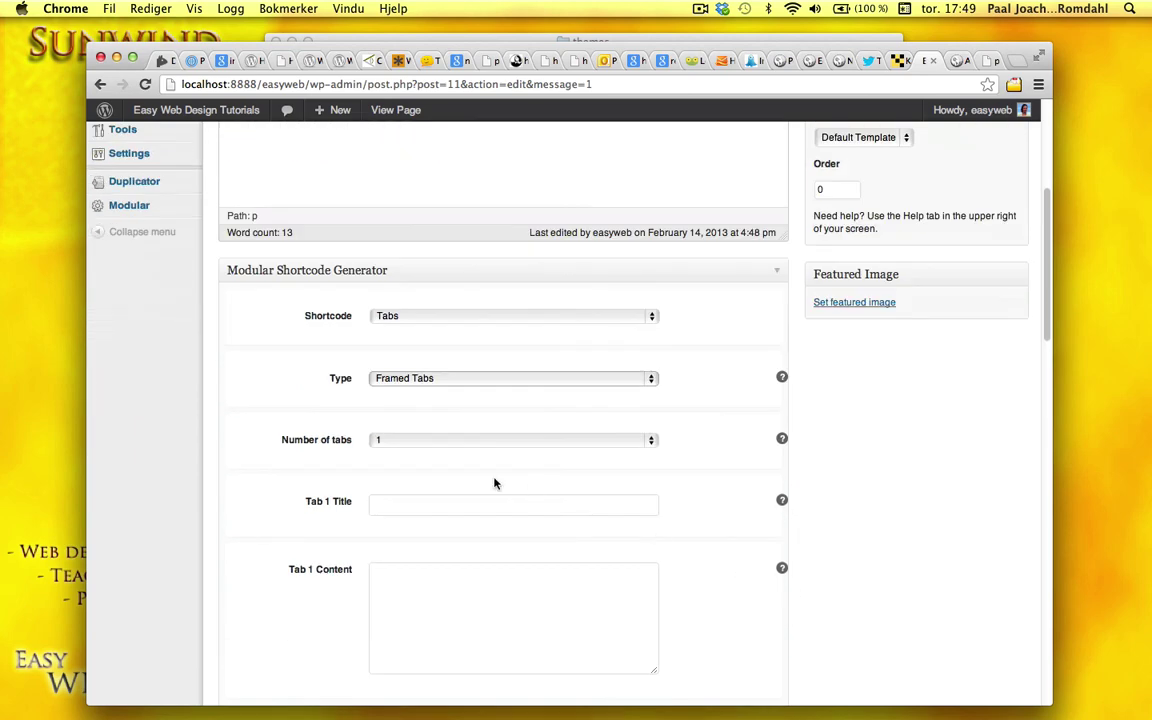
{"action": "left_click", "coordinate": [630, 440]}
{"action": "left_click", "coordinate": [630, 458]}
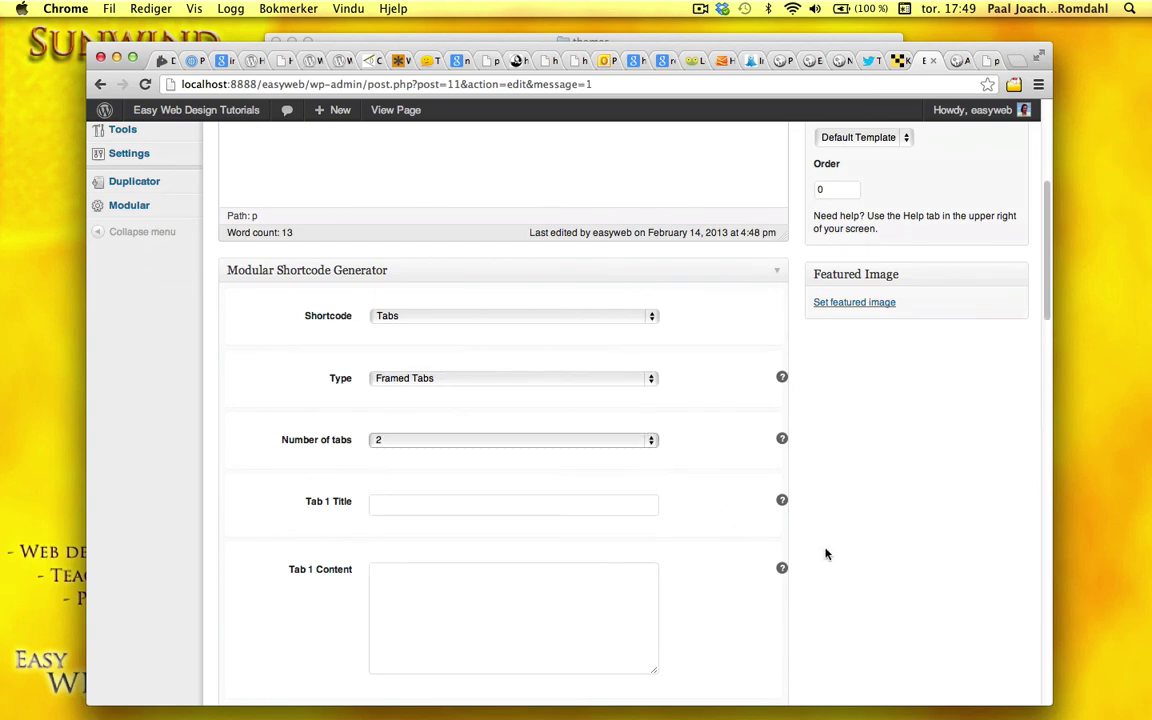
{"action": "scroll", "coordinate": [862, 553], "scroll_direction": "down", "scroll_amount": 5}
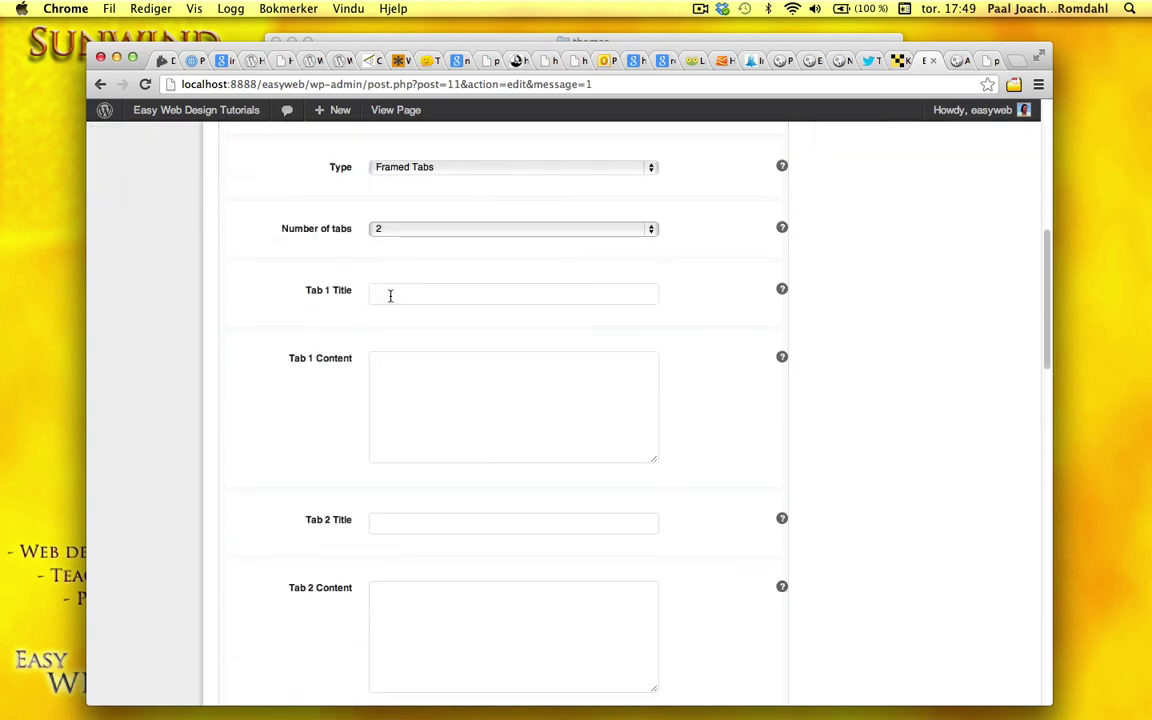
Enter Tab 1/Tab 2 titles with 'Content of tab 1/2' and send the framed tabs to the editor.
{"action": "left_click", "coordinate": [391, 296]}
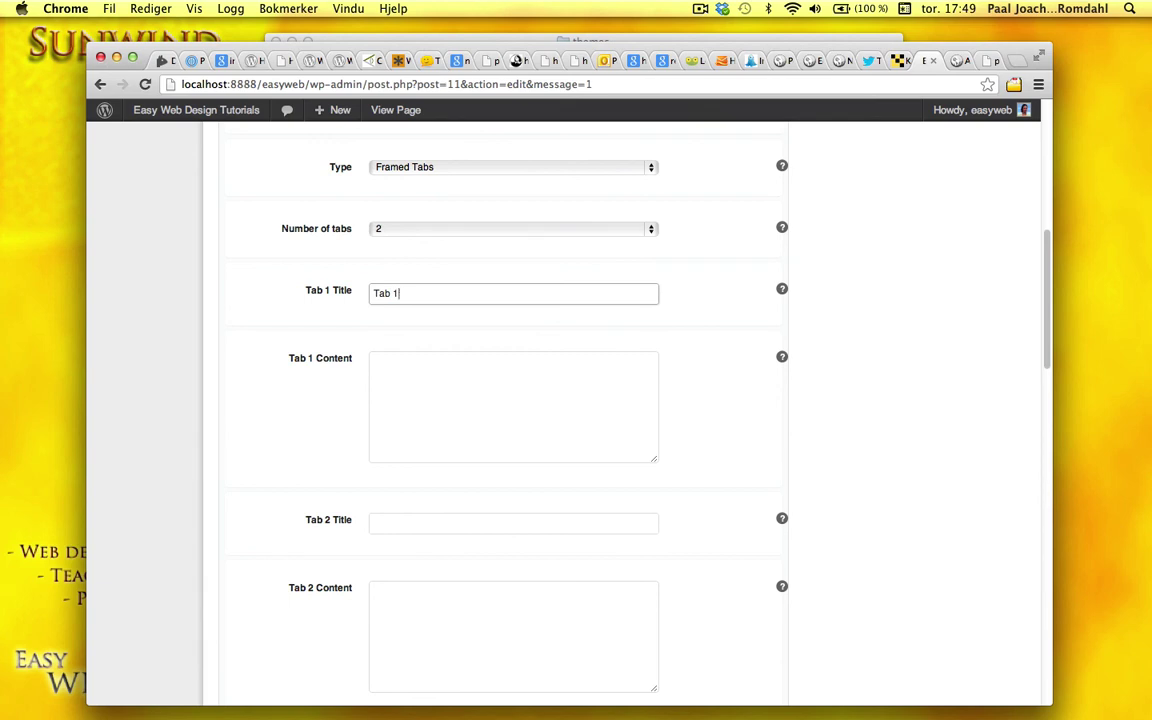
{"action": "left_click", "coordinate": [782, 290]}
{"action": "left_click", "coordinate": [419, 404]}
{"action": "type", "text": "Content of tab 1"}
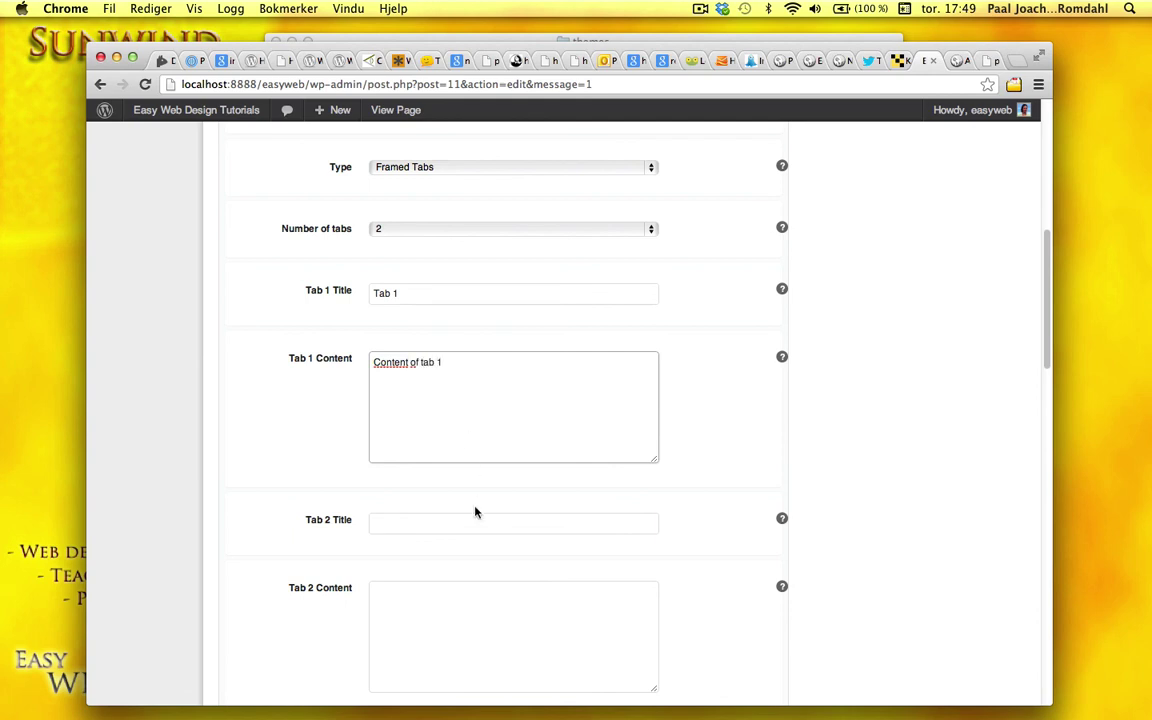
{"action": "left_click", "coordinate": [433, 526]}
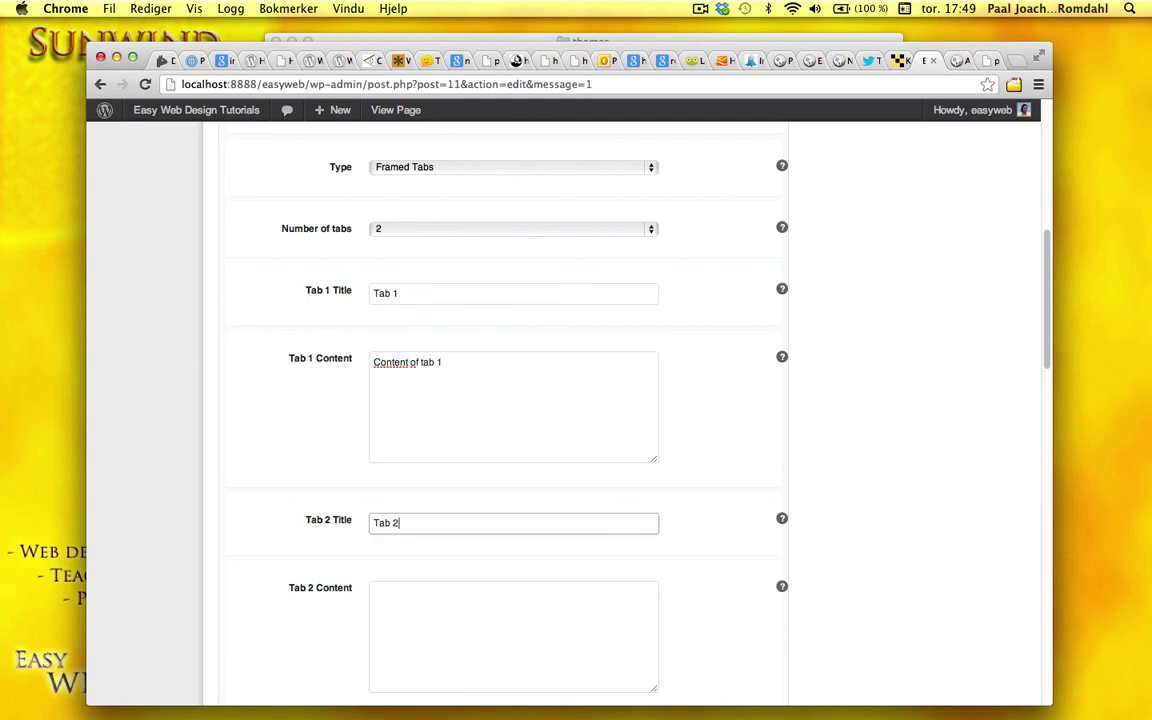
{"action": "key", "text": "Tab"}
{"action": "key", "text": "Tab"}
{"action": "type", "text": "Content"}
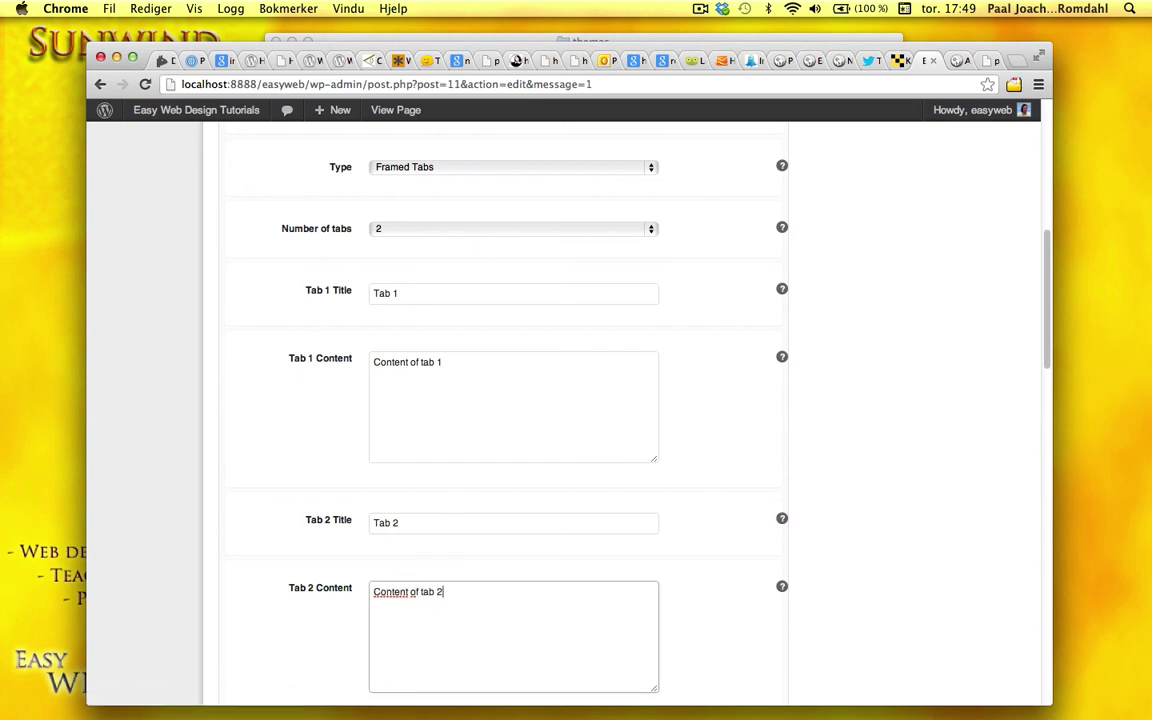
{"action": "scroll", "coordinate": [972, 517], "scroll_direction": "down", "scroll_amount": 4}
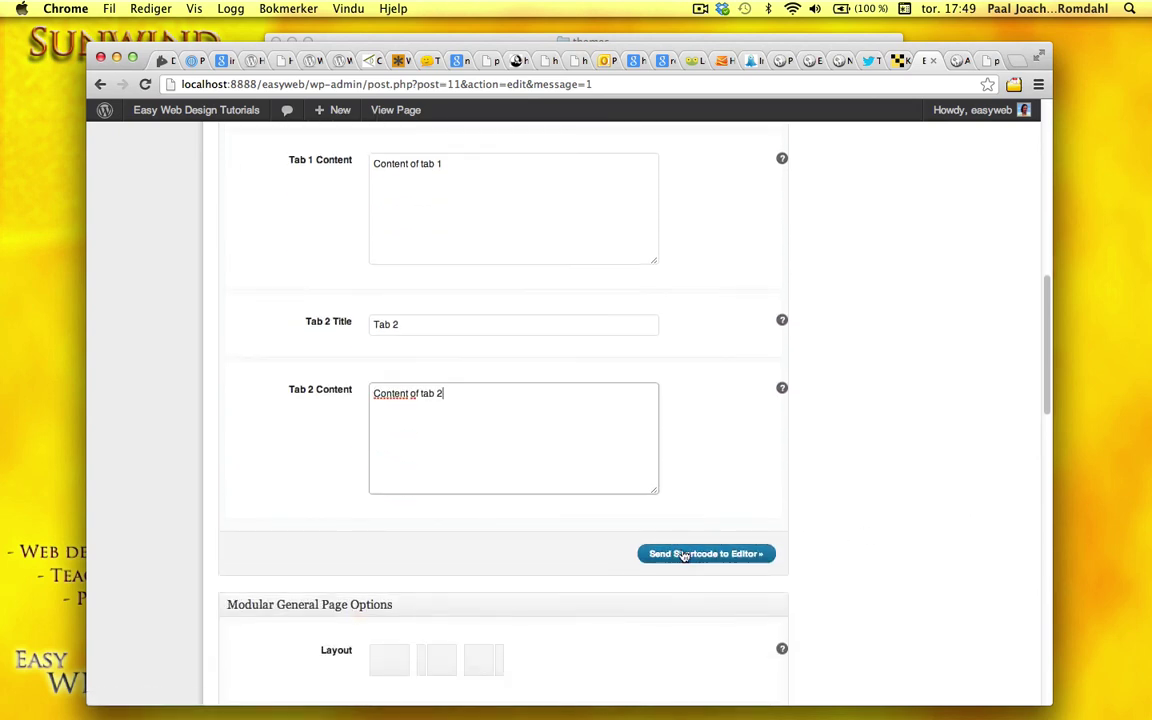
{"action": "left_click", "coordinate": [750, 557]}
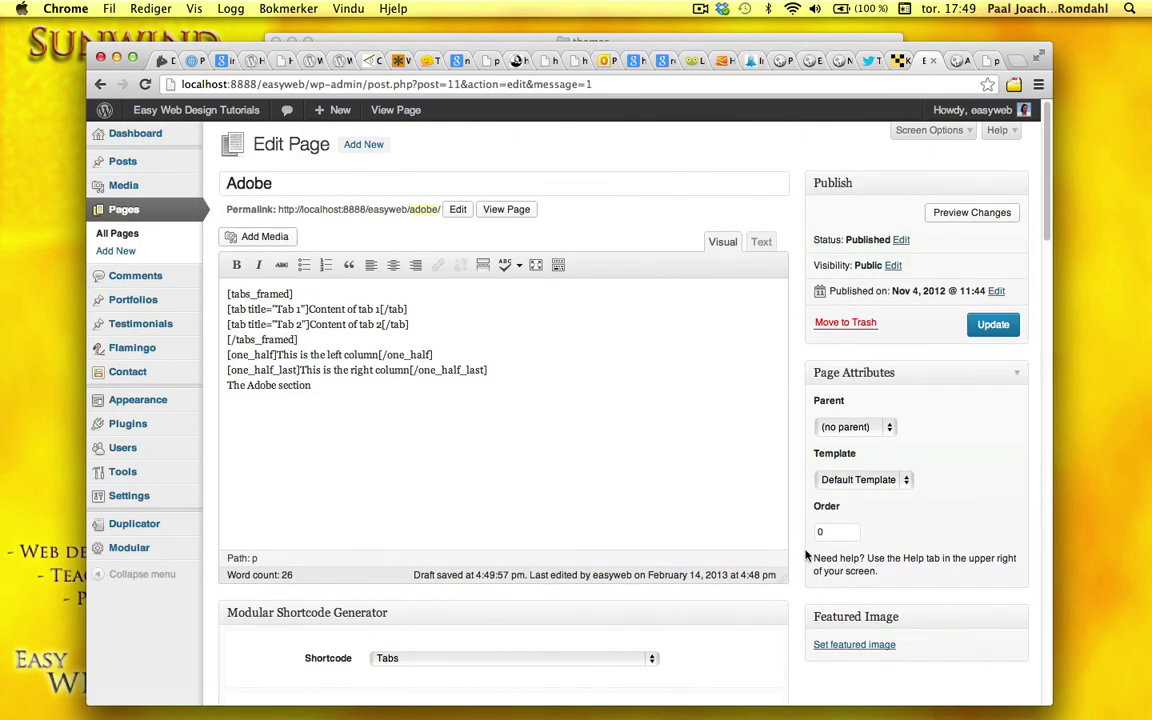
Update the page, reload the live Adobe page, and test switching to Tab 2 and back to Tab 1.
{"action": "left_click", "coordinate": [993, 324]}
{"action": "left_click", "coordinate": [956, 61]}
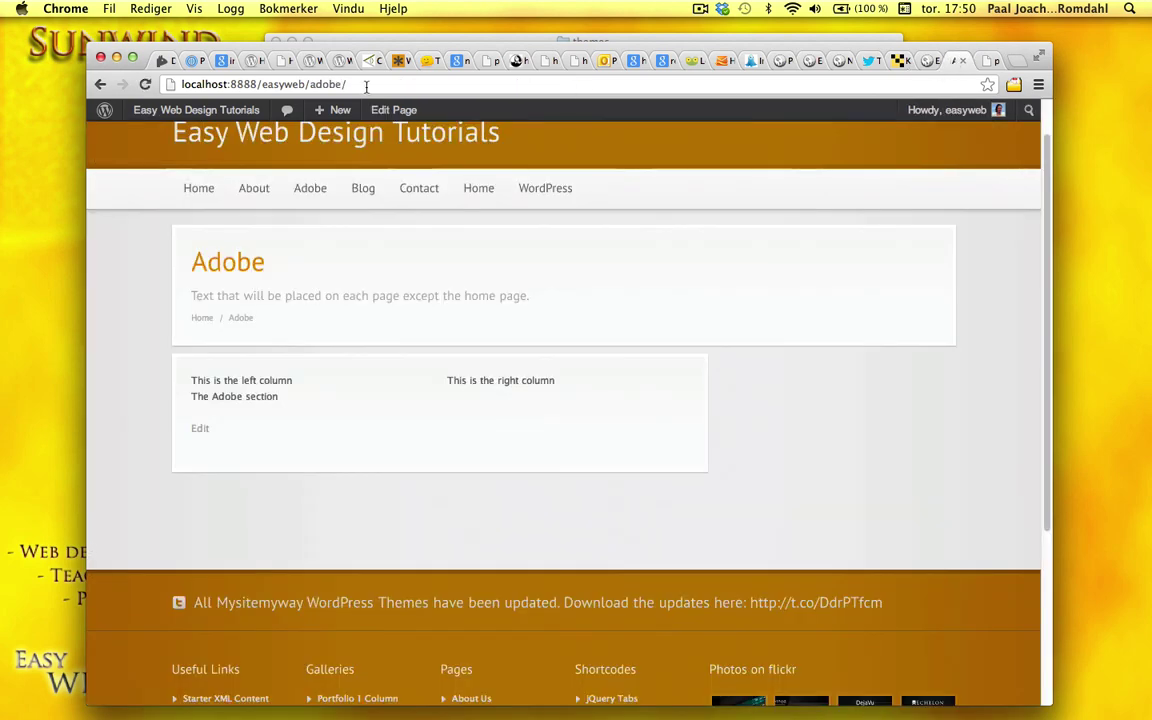
{"action": "left_click", "coordinate": [143, 86]}
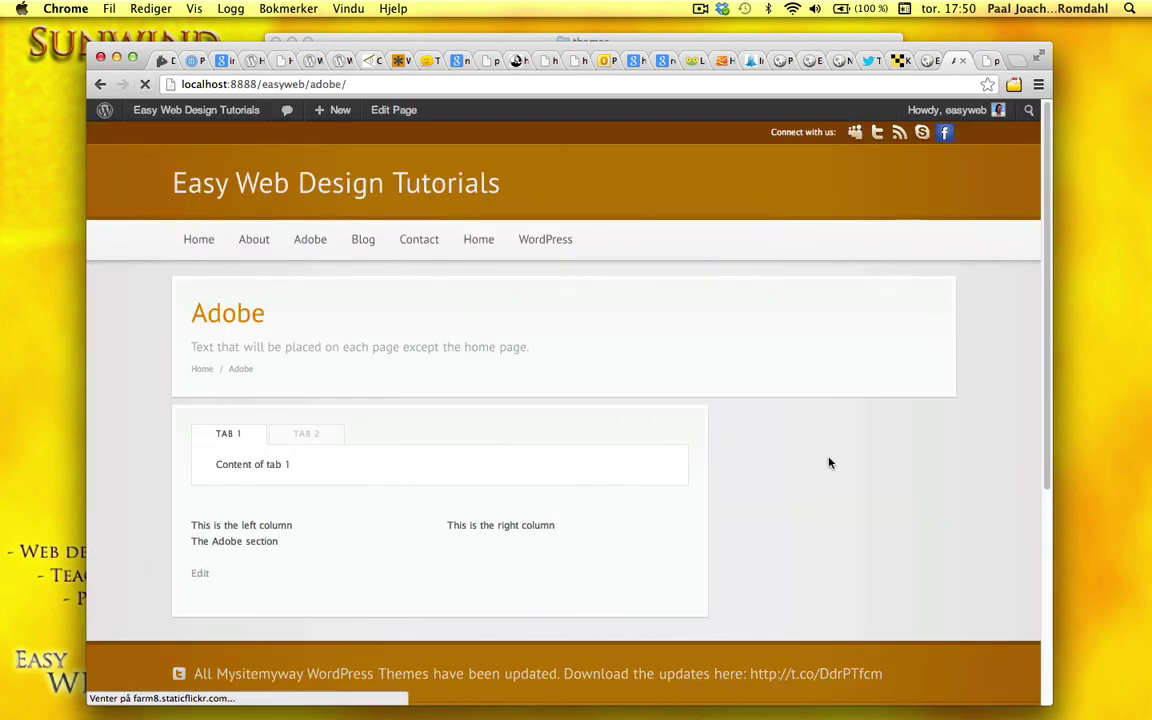
{"action": "left_click", "coordinate": [335, 440]}
{"action": "scroll", "coordinate": [724, 471], "scroll_direction": "down", "scroll_amount": 2}
{"action": "left_click", "coordinate": [230, 387]}
Return to the Adobe page's editor and scroll through its content and page options.
{"action": "key", "text": "super+bracketleft"}
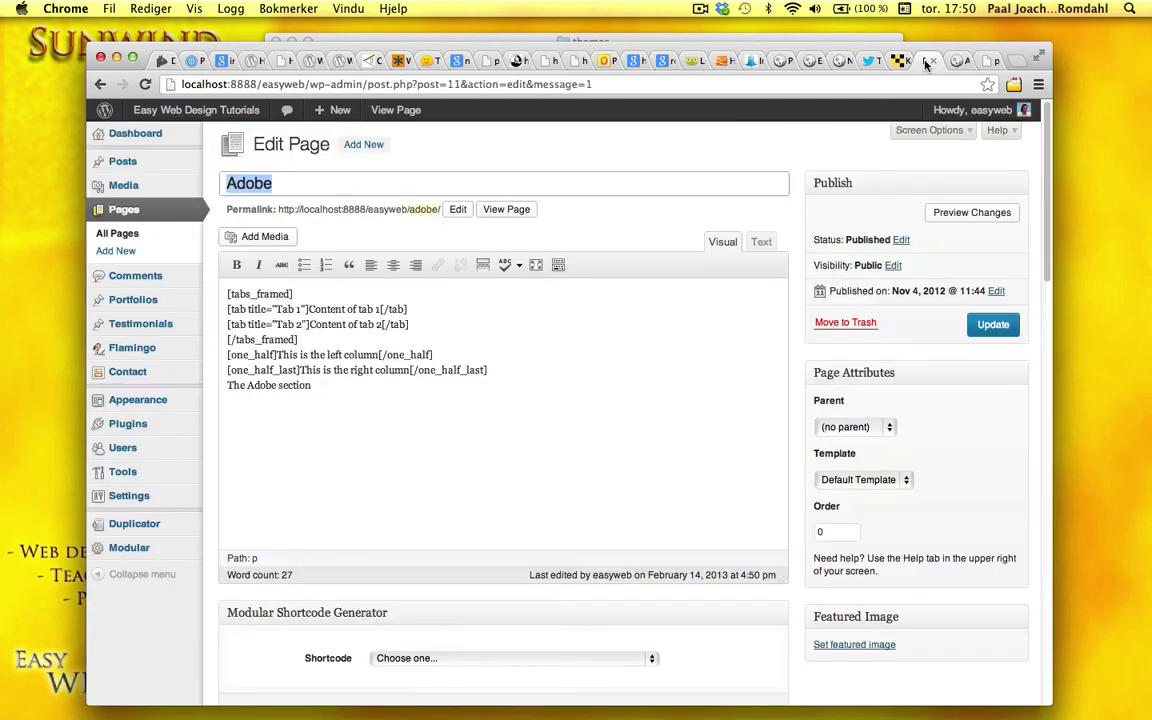
{"action": "scroll", "coordinate": [797, 438], "scroll_direction": "down", "scroll_amount": 5}
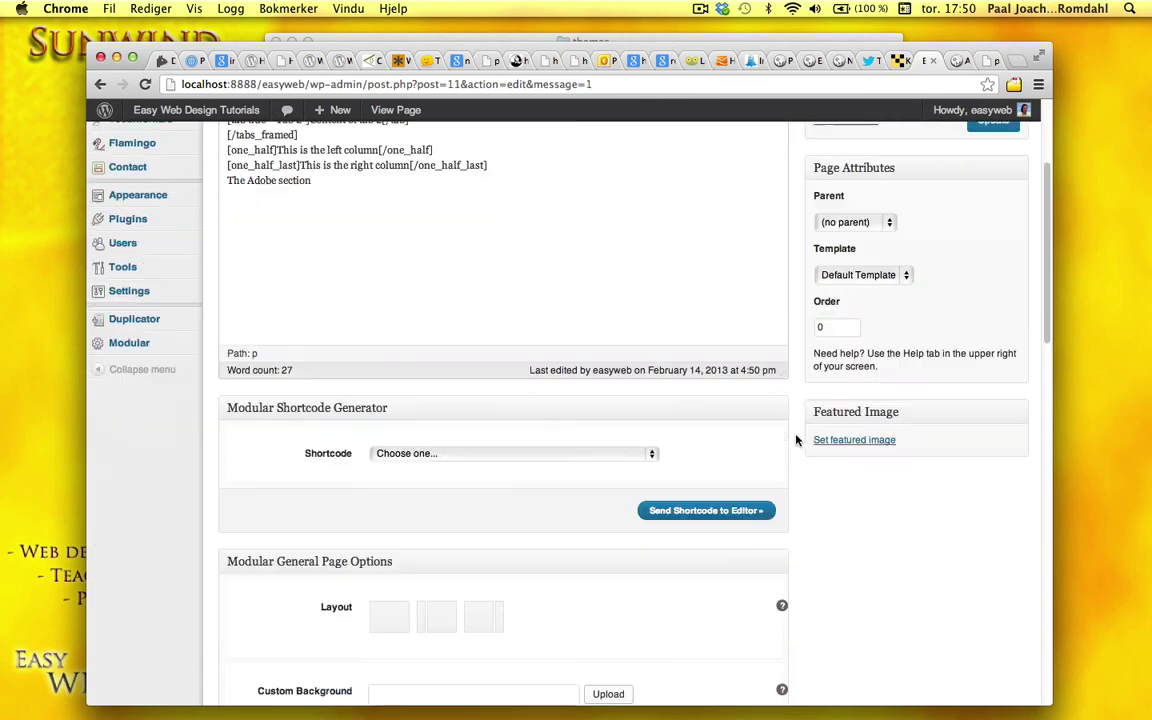
{"action": "scroll", "coordinate": [797, 440], "scroll_direction": "down", "scroll_amount": 9}
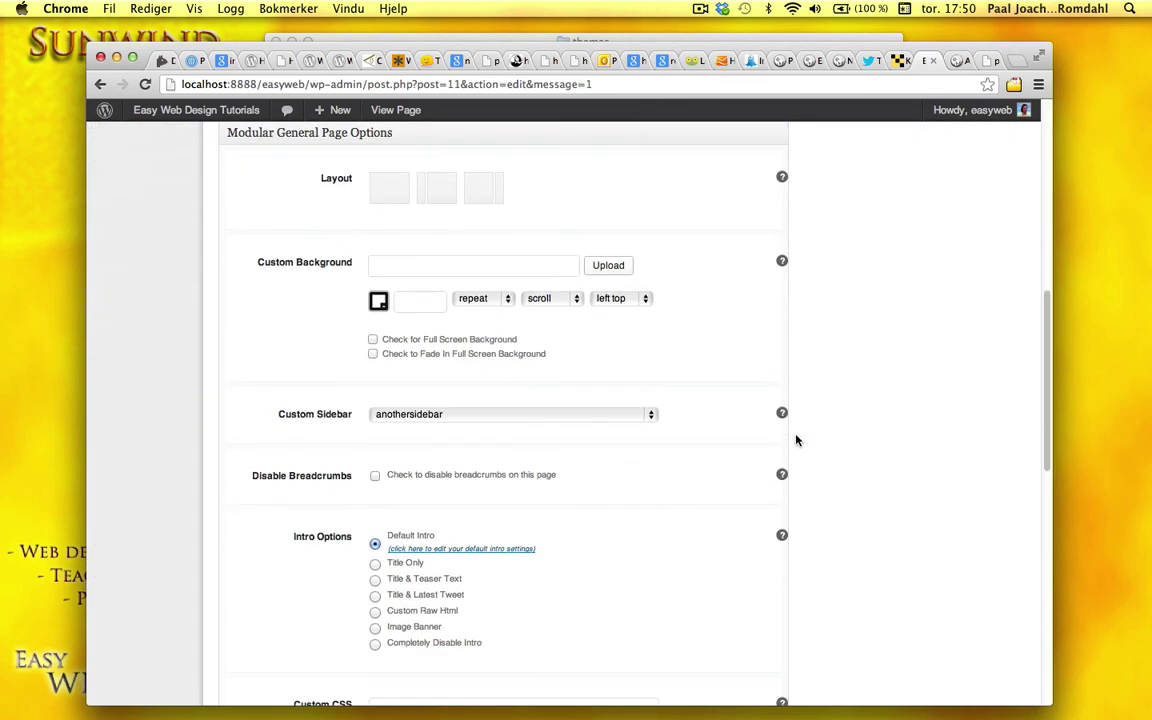
{"action": "scroll", "coordinate": [797, 440], "scroll_direction": "down", "scroll_amount": 1}
{"action": "scroll", "coordinate": [797, 440], "scroll_direction": "up", "scroll_amount": 1}
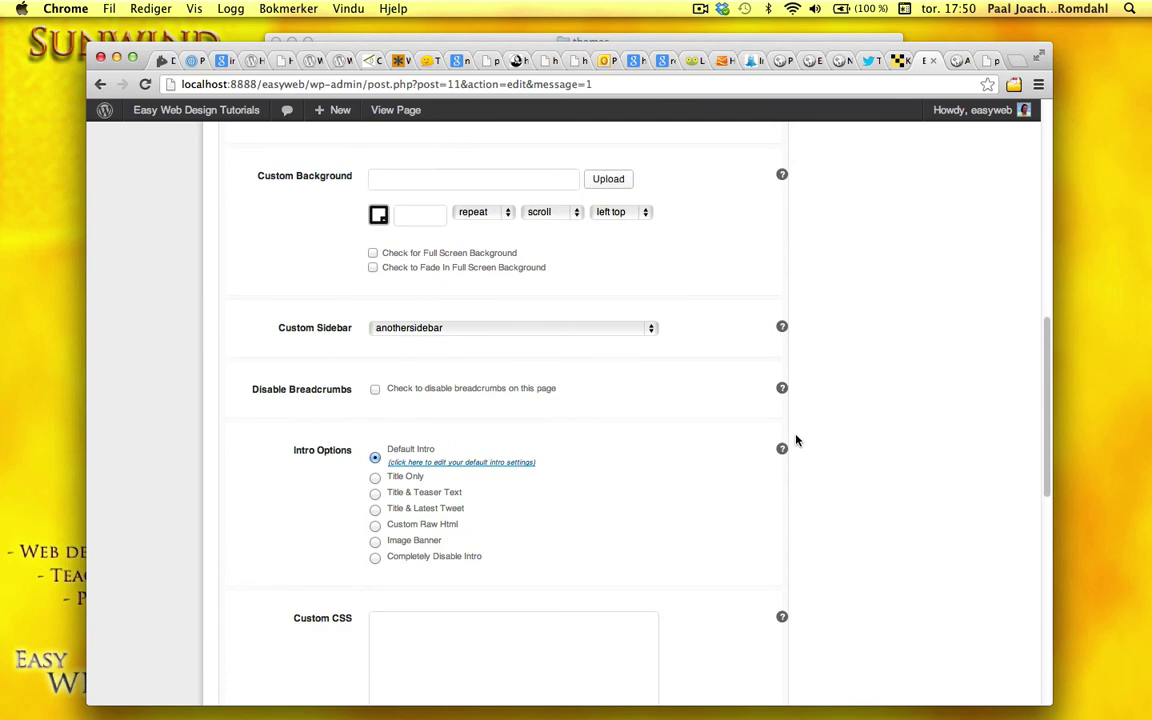
{"action": "scroll", "coordinate": [797, 440], "scroll_direction": "down", "scroll_amount": 1}
{"action": "scroll", "coordinate": [797, 440], "scroll_direction": "down", "scroll_amount": 1}
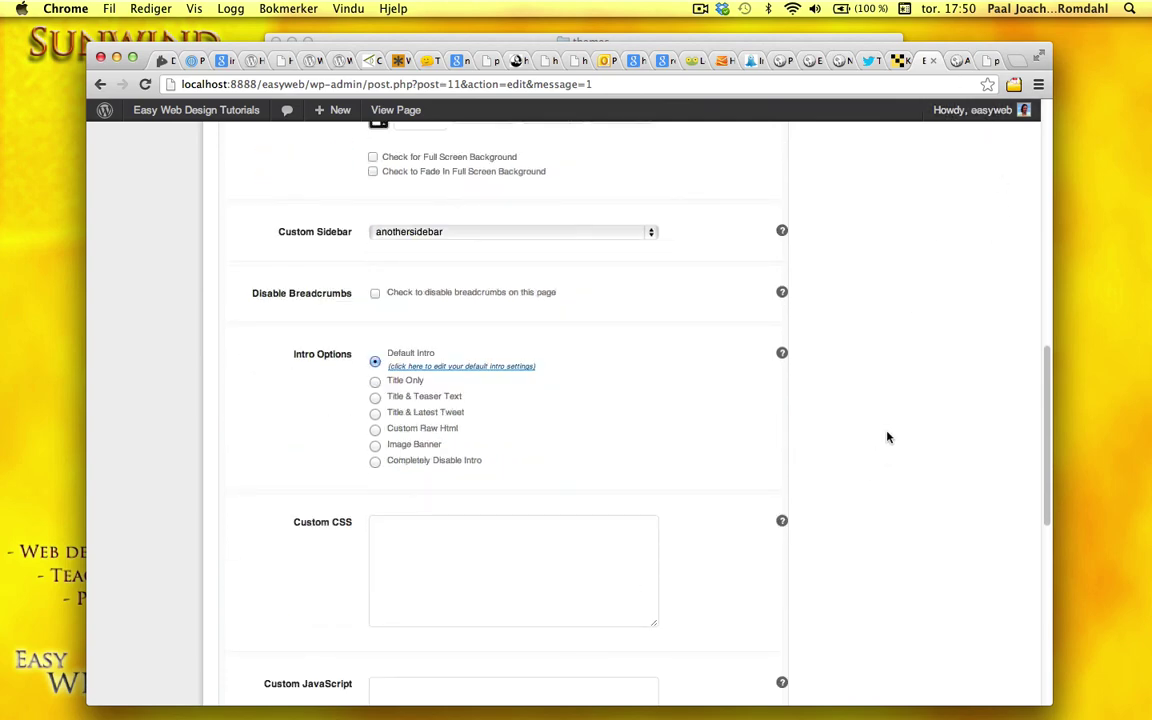
{"action": "scroll", "coordinate": [862, 523], "scroll_direction": "up", "scroll_amount": 7}
{"action": "scroll", "coordinate": [840, 525], "scroll_direction": "up", "scroll_amount": 8}
{"action": "scroll", "coordinate": [795, 548], "scroll_direction": "up", "scroll_amount": 1}
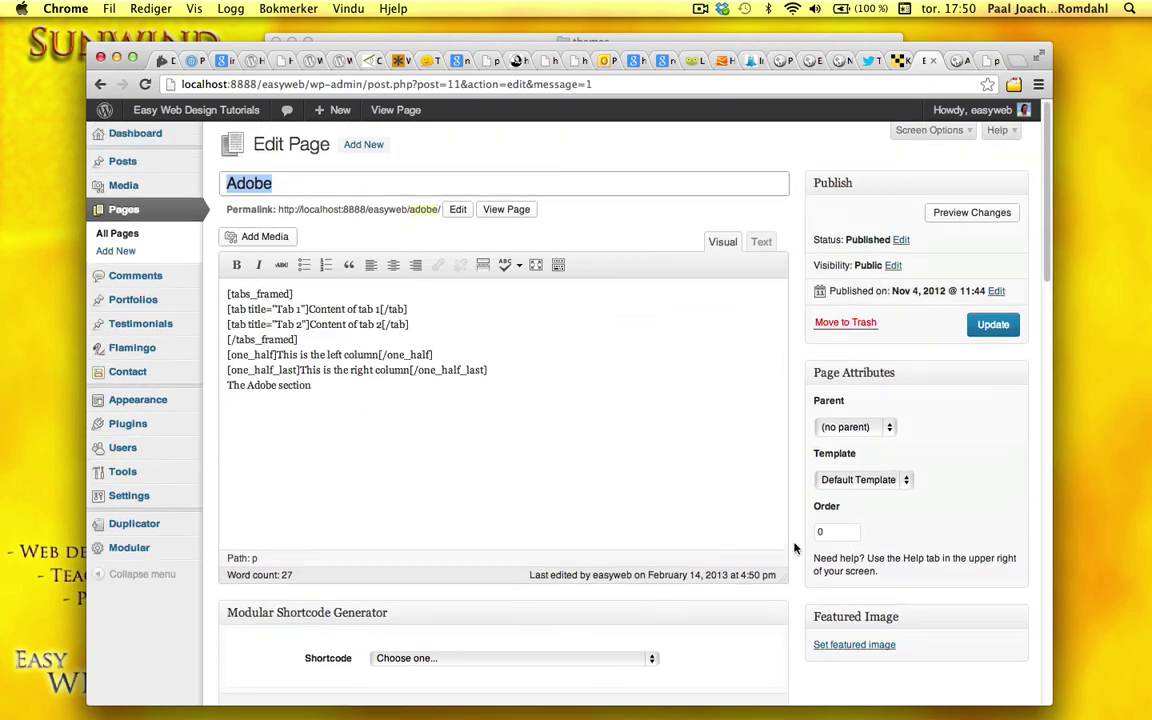